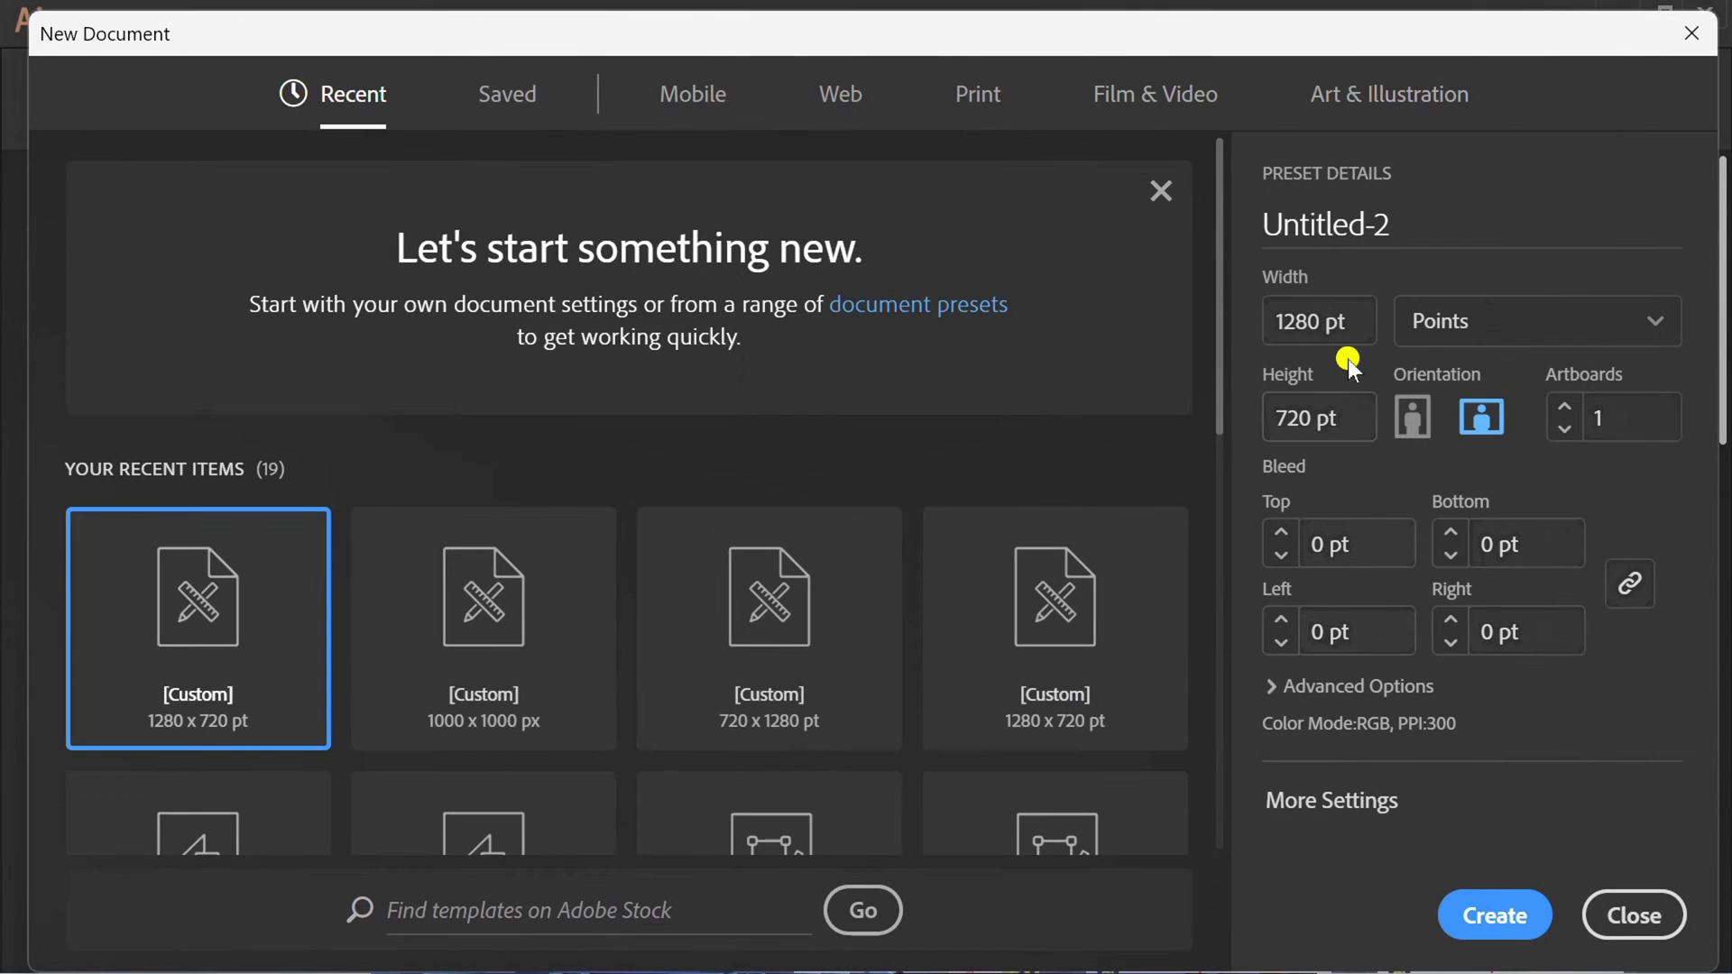
# Confirm width 1280 pt and height 720 pt, then create the new document.
pyautogui.click(1364, 321)
pyautogui.doubleClick(1364, 321)
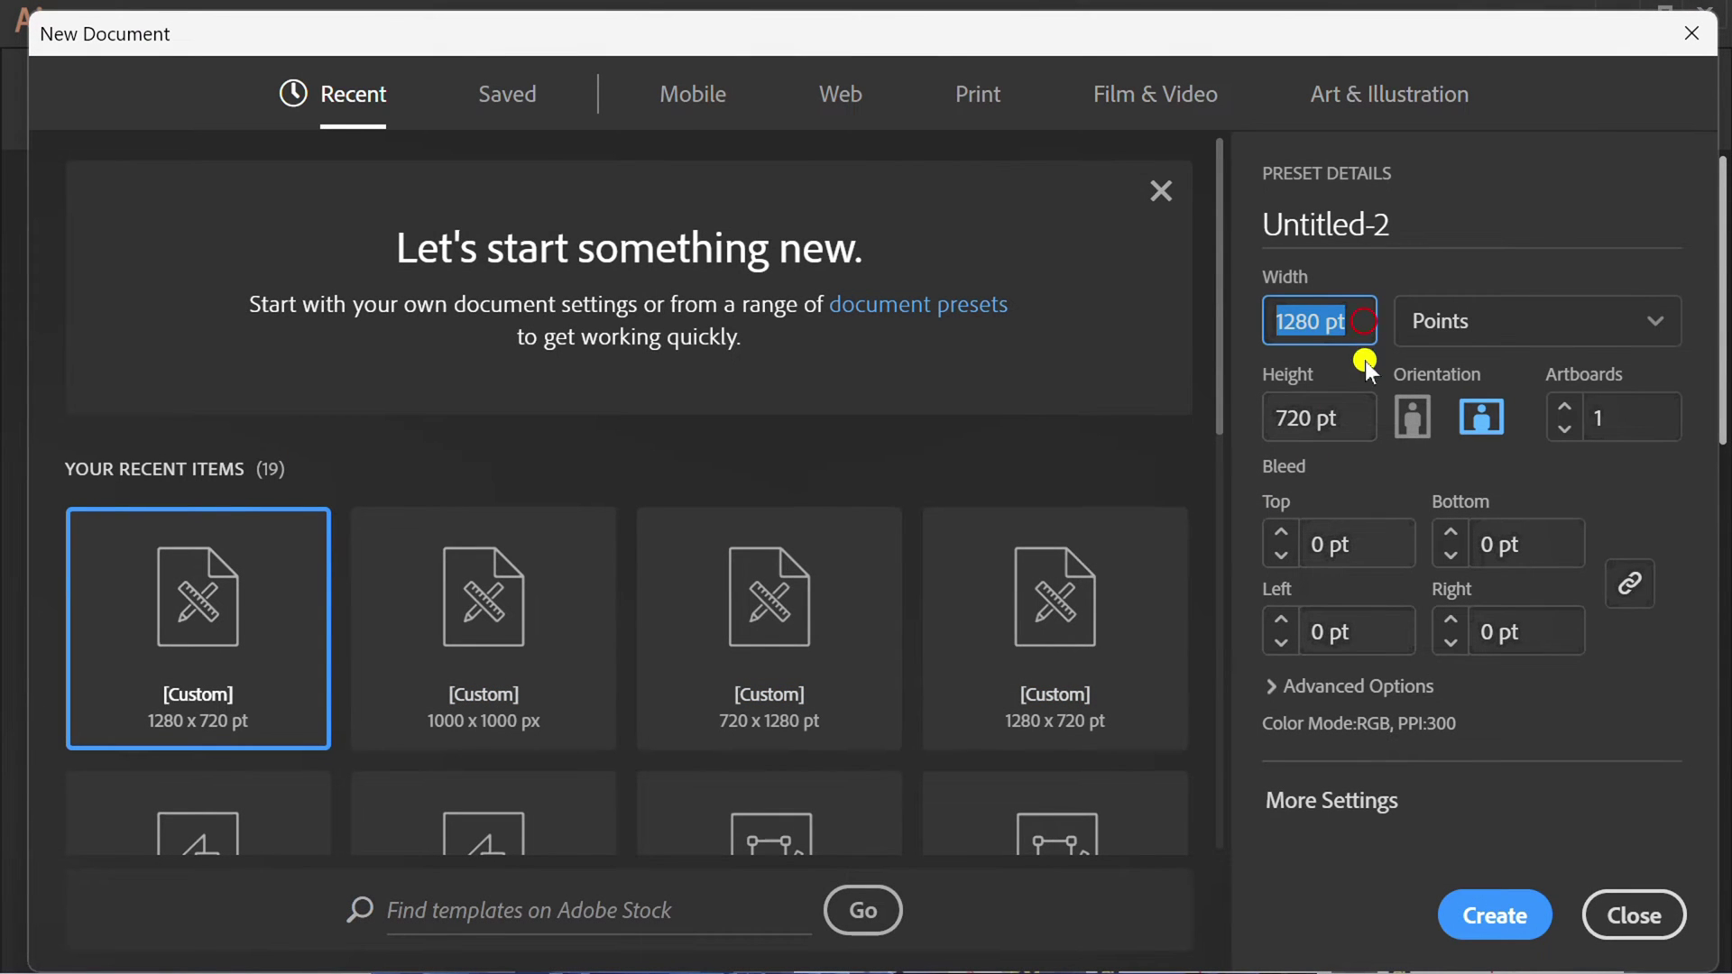
pyautogui.doubleClick(1369, 425)
pyautogui.click(1494, 915)
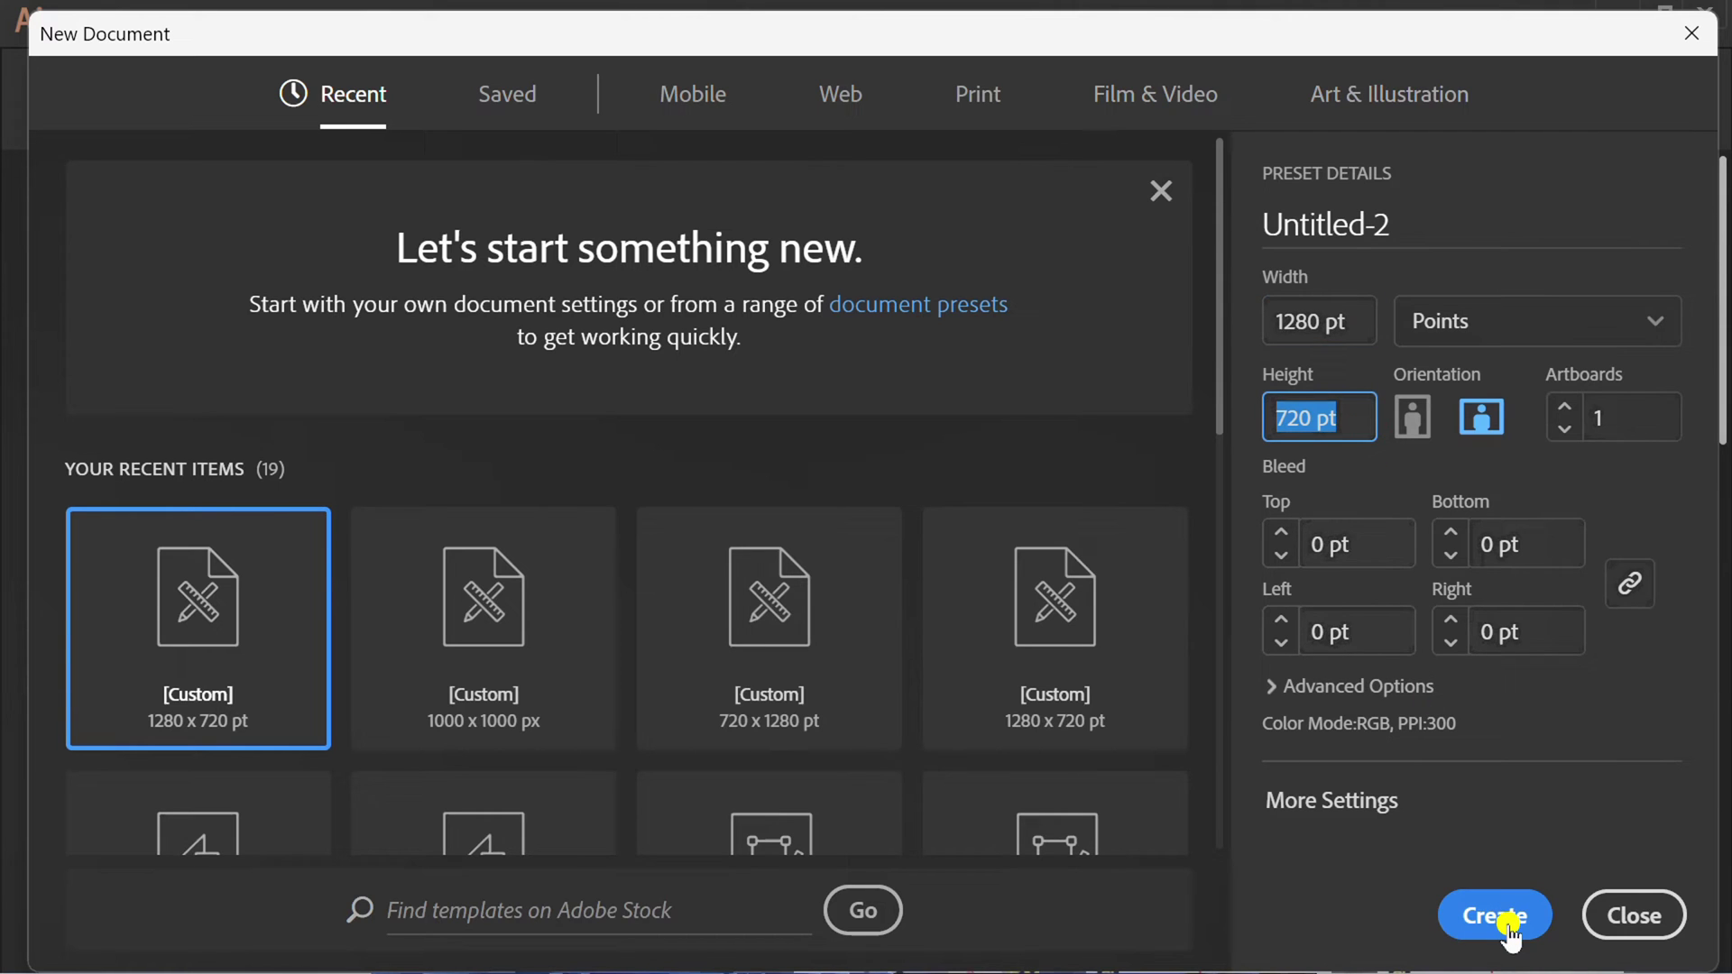
# Draw a rectangle covering the whole artboard.
pyautogui.hotkey('ctrl', '-')
pyautogui.hotkey('ctrl', '-')
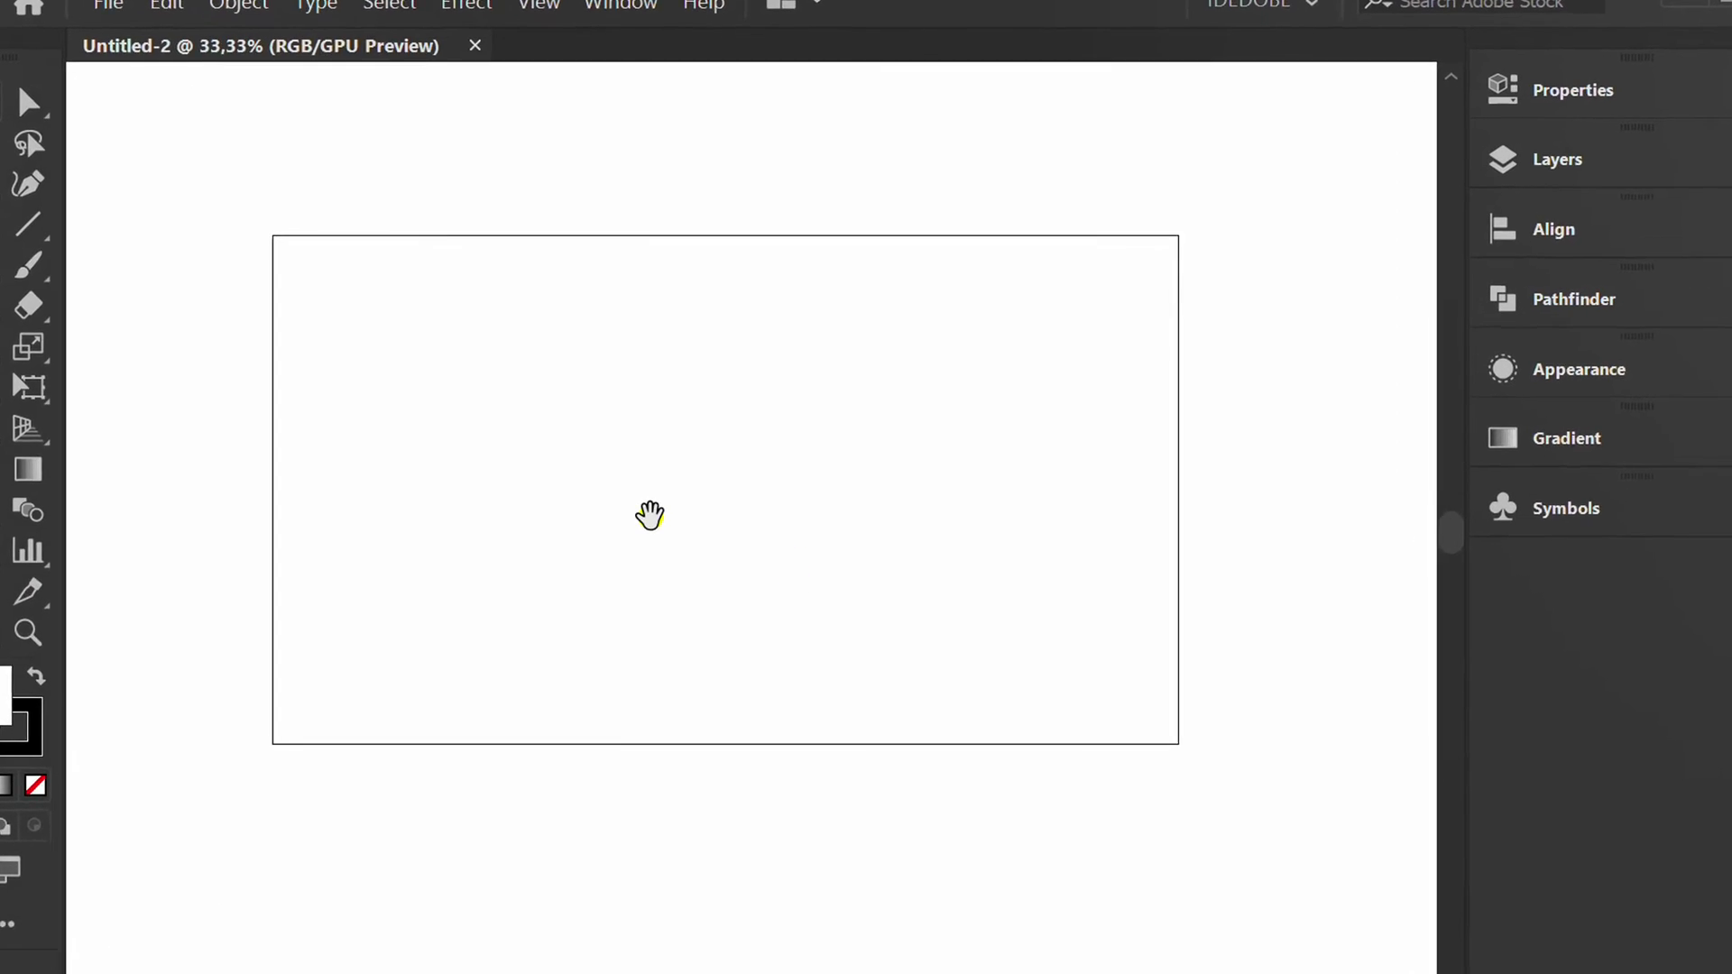
pyautogui.press('m')
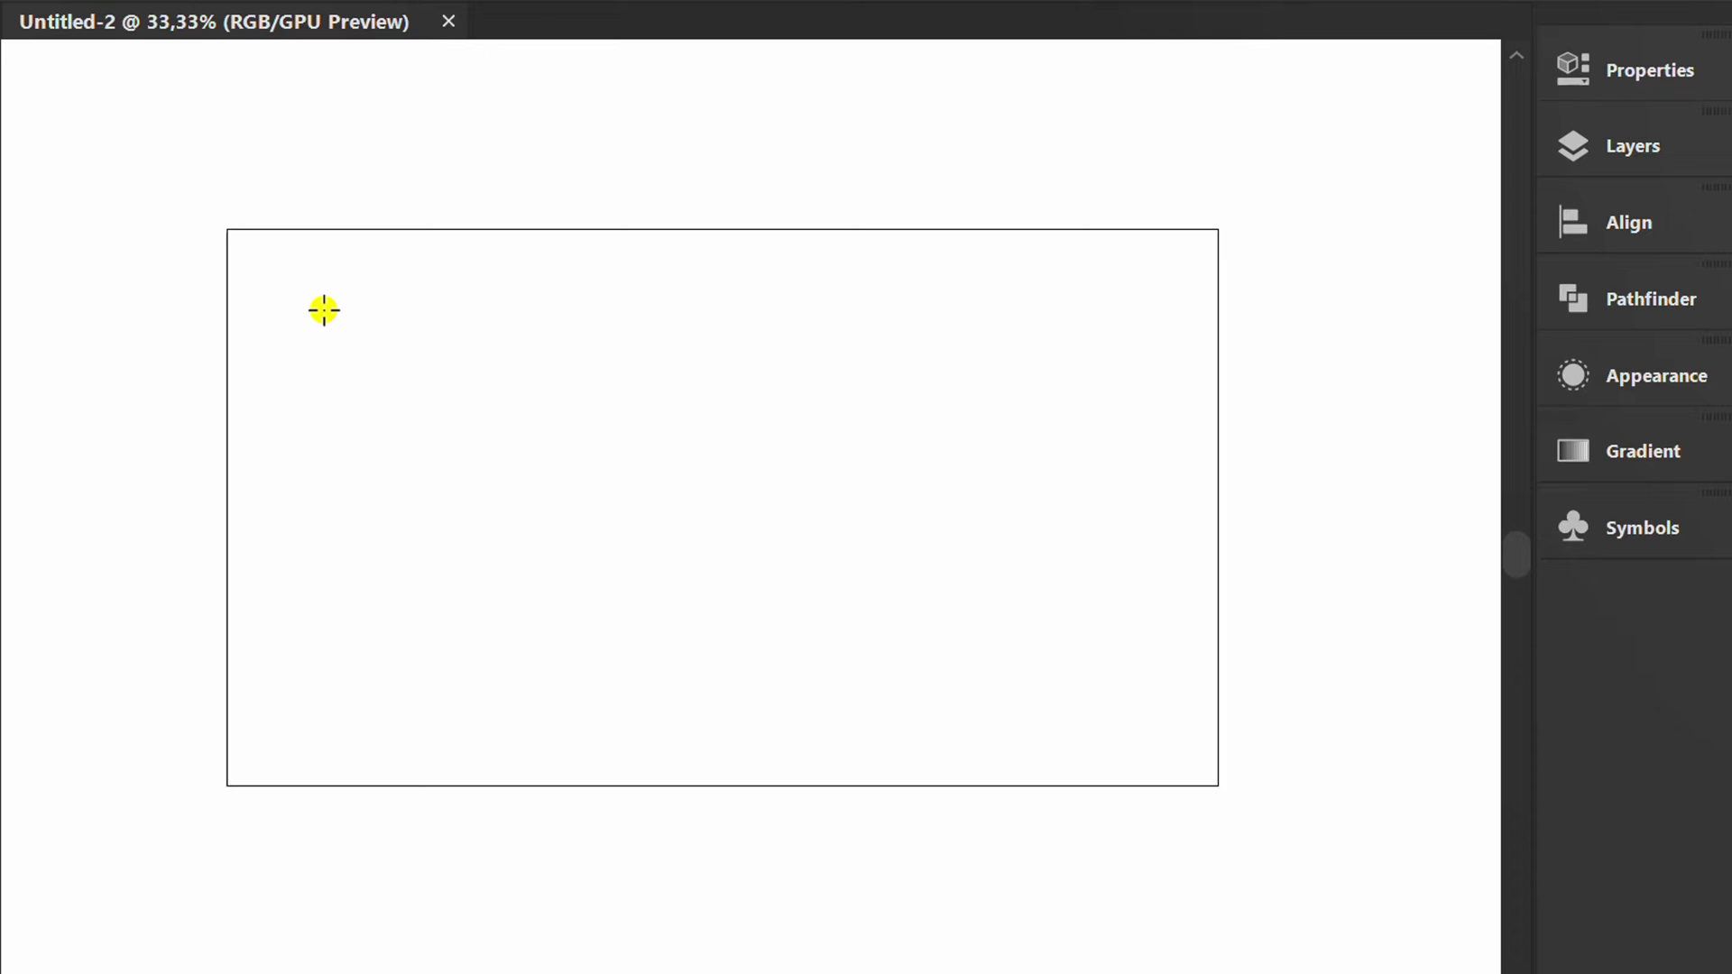
pyautogui.moveTo(227, 230); pyautogui.dragTo(1218, 785)
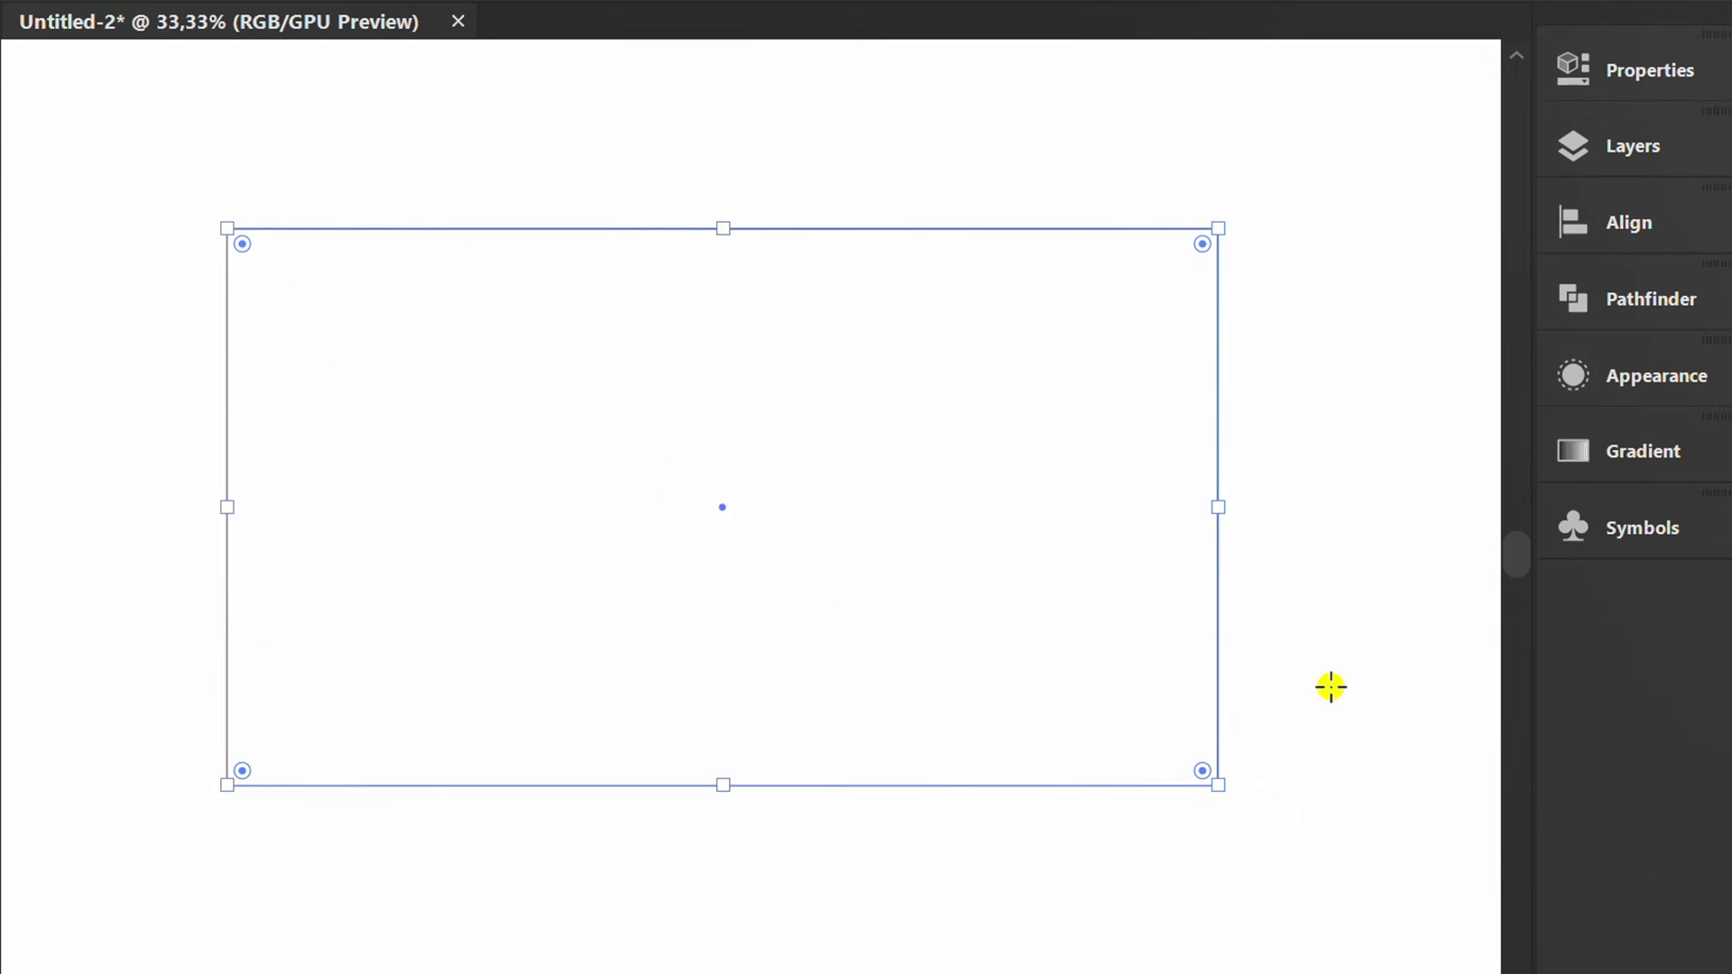
# Fill the rectangle with a radial gradient from dark navy centre to black edge.
pyautogui.click(1636, 456)
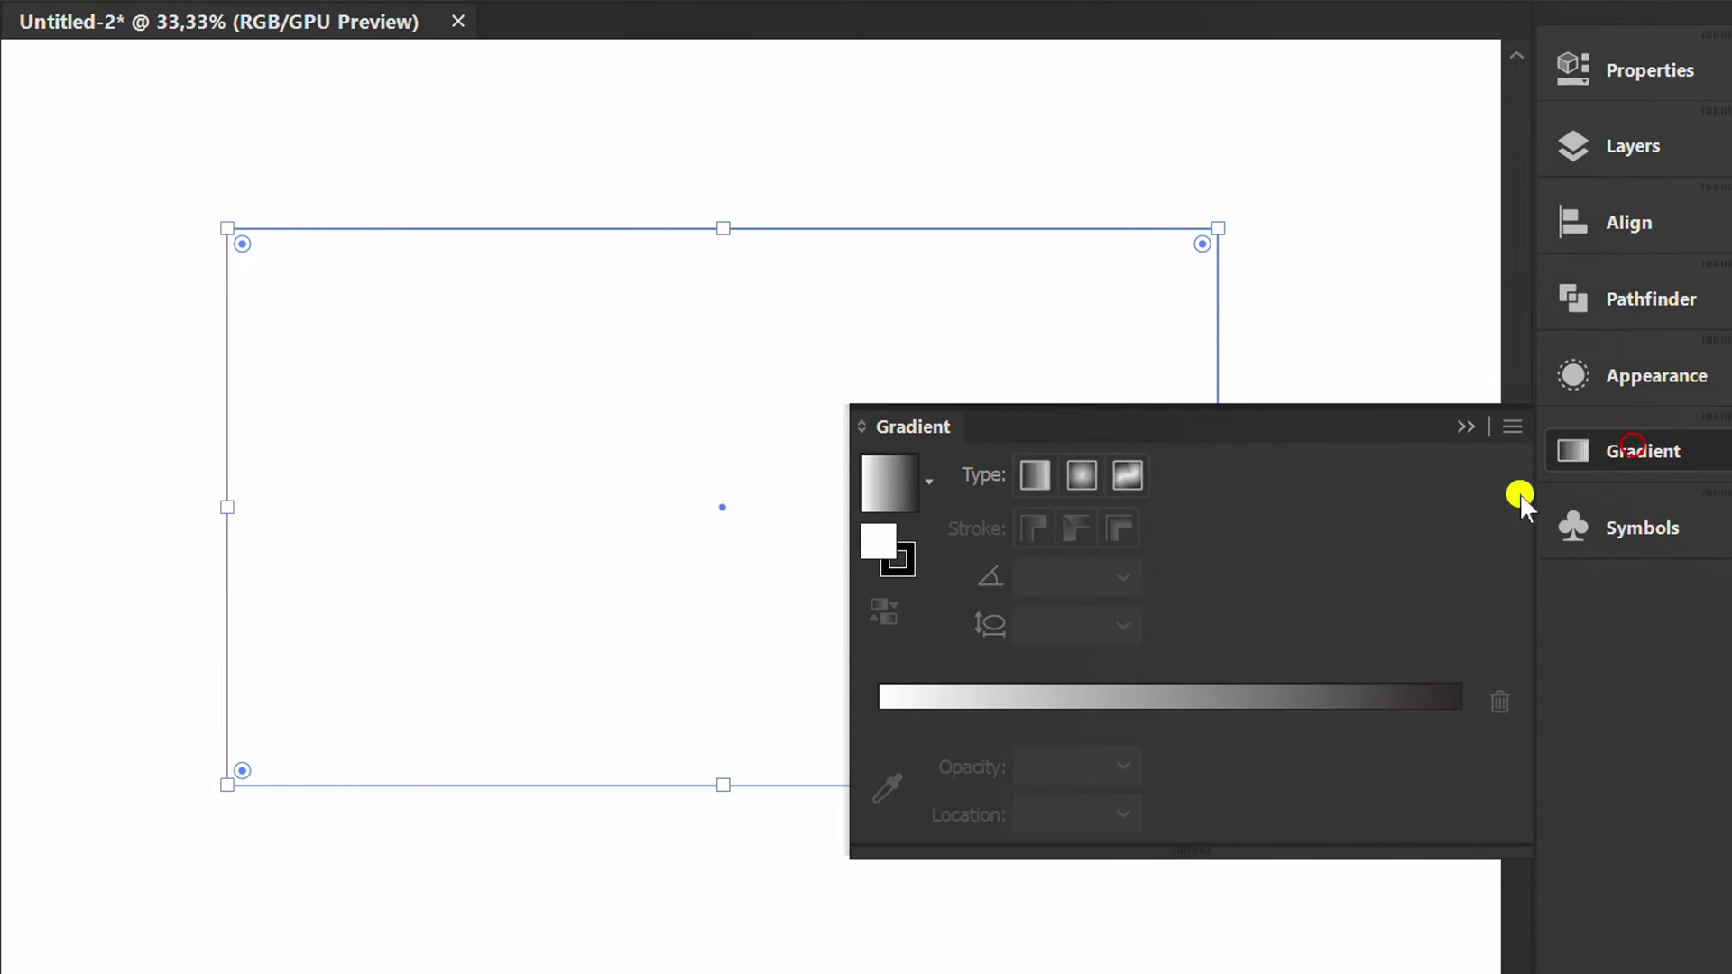
pyautogui.click(893, 478)
pyautogui.click(1085, 481)
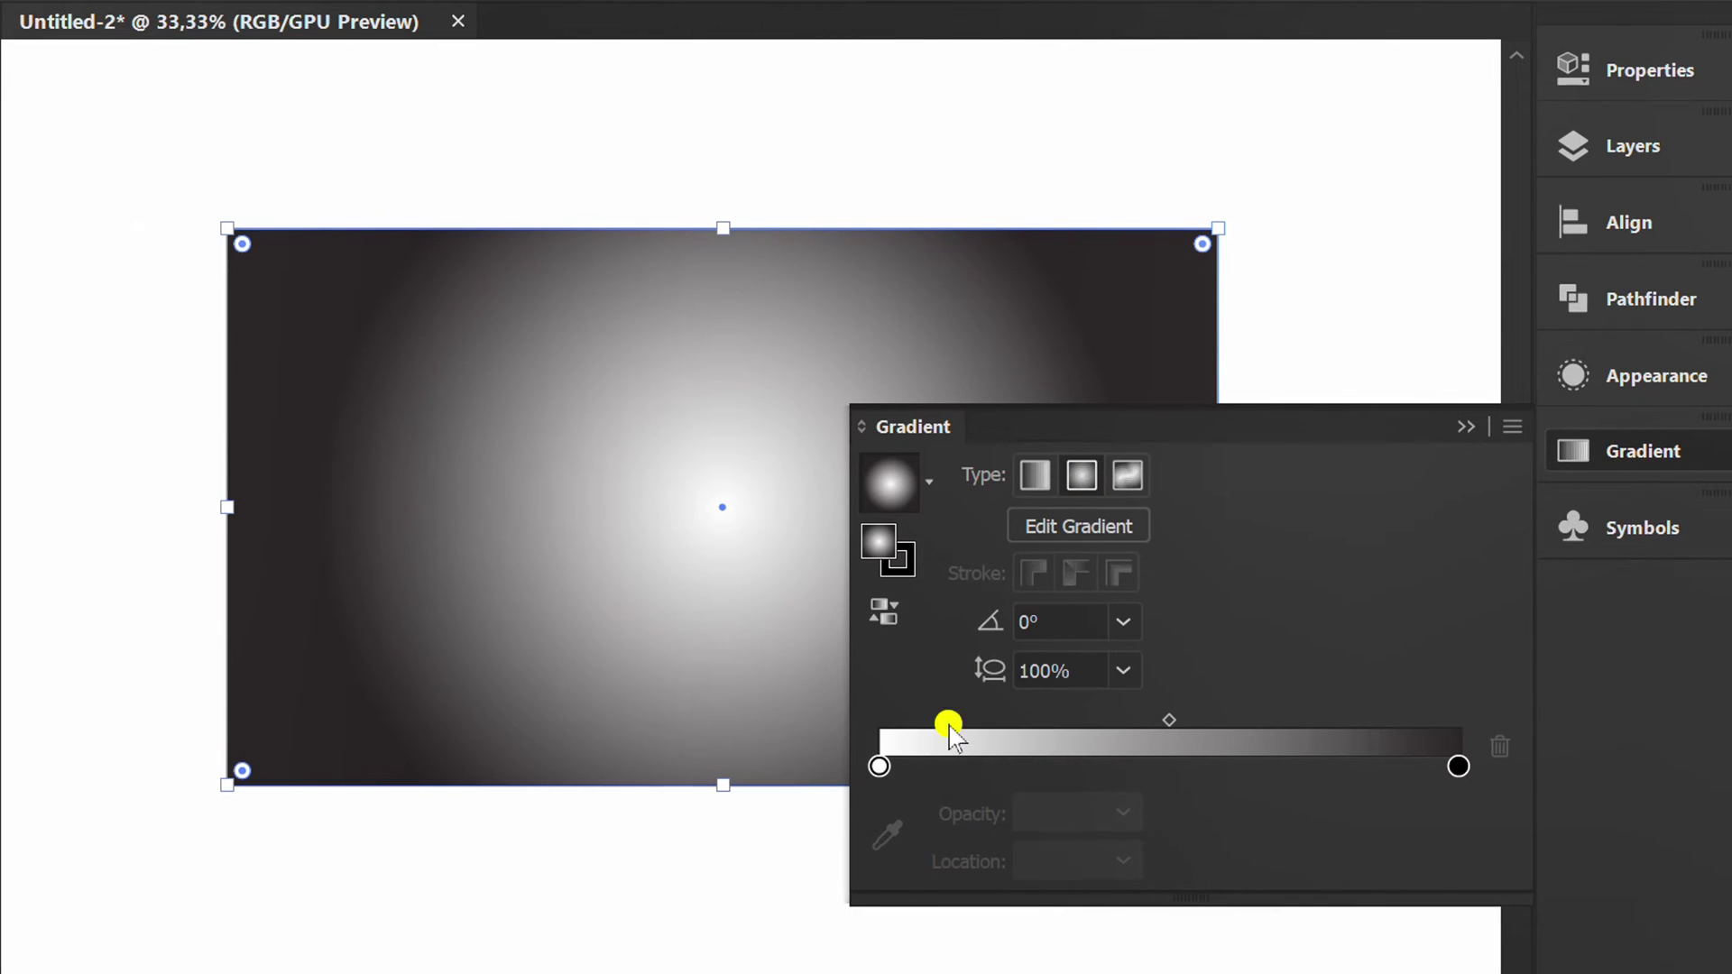
pyautogui.click(878, 769)
pyautogui.doubleClick(879, 768)
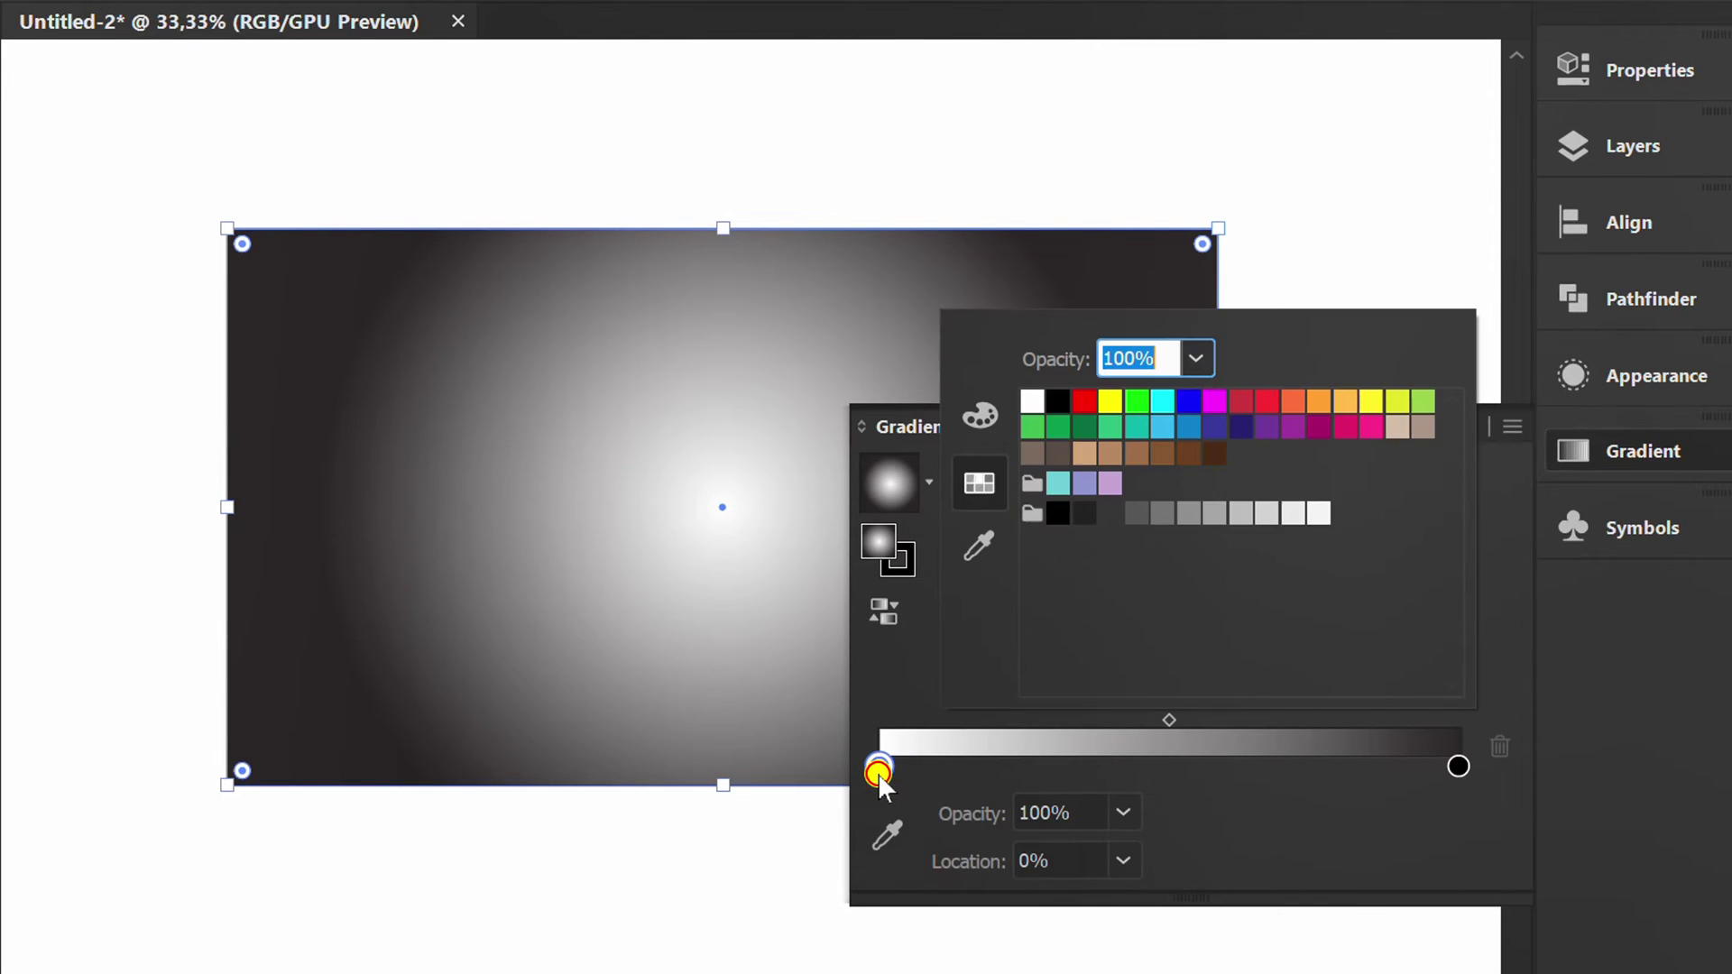
pyautogui.click(1236, 430)
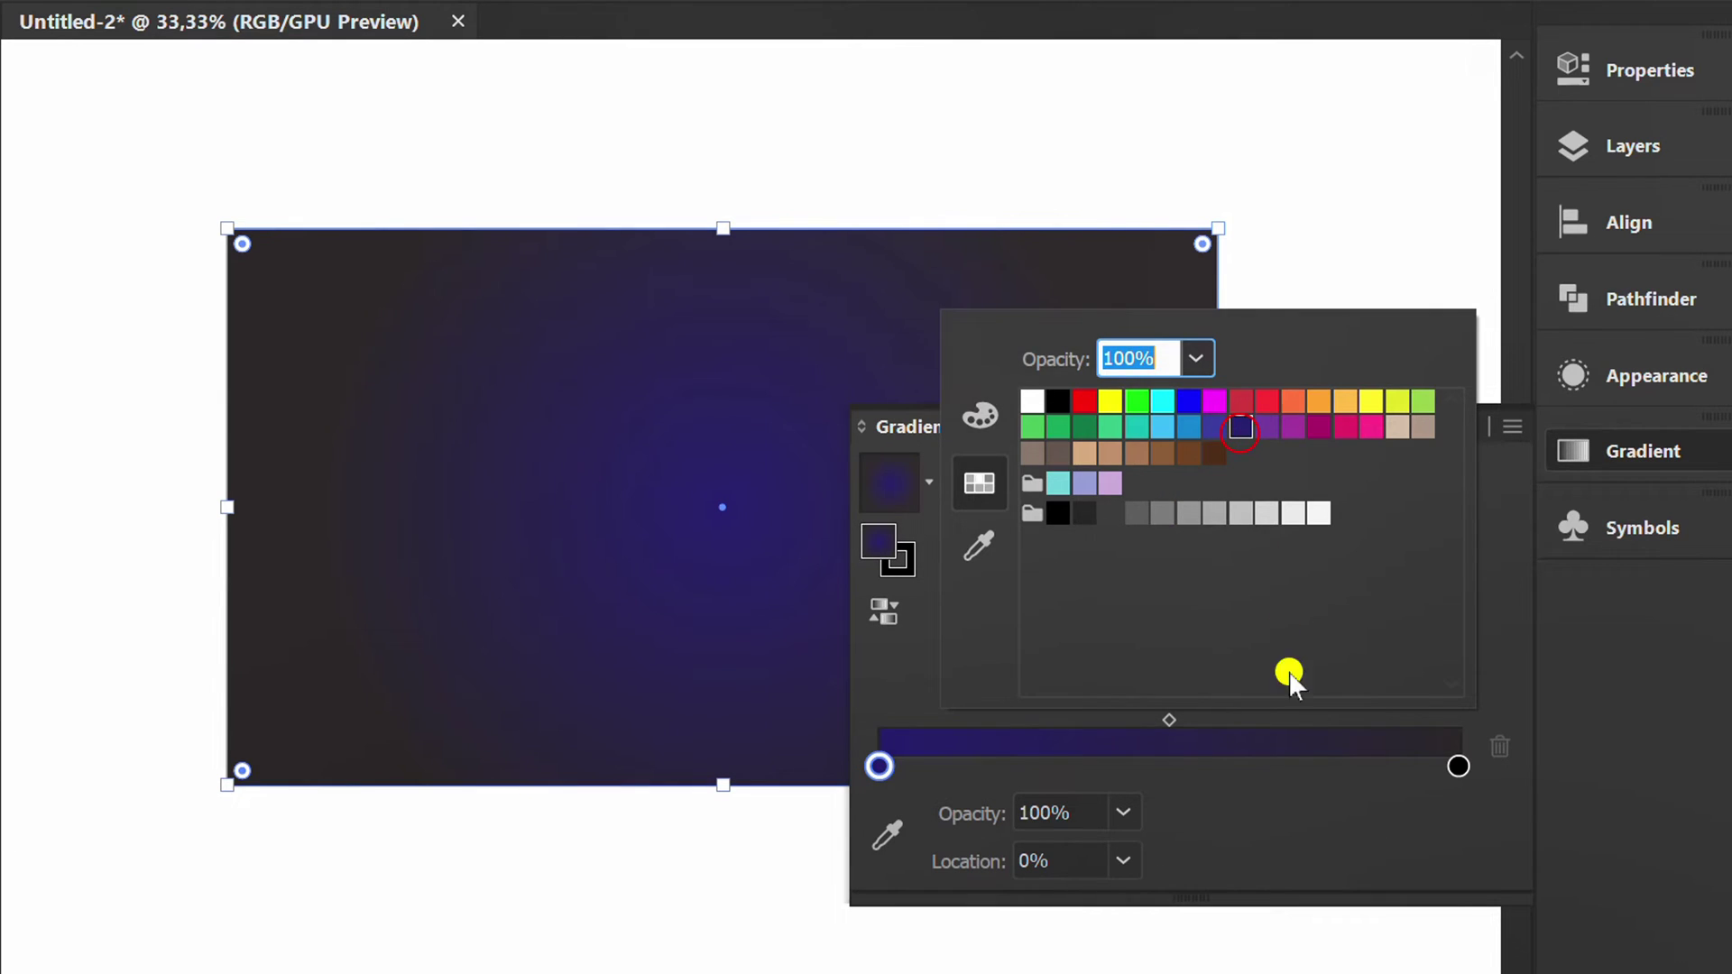
pyautogui.click(1390, 850)
pyautogui.doubleClick(1458, 769)
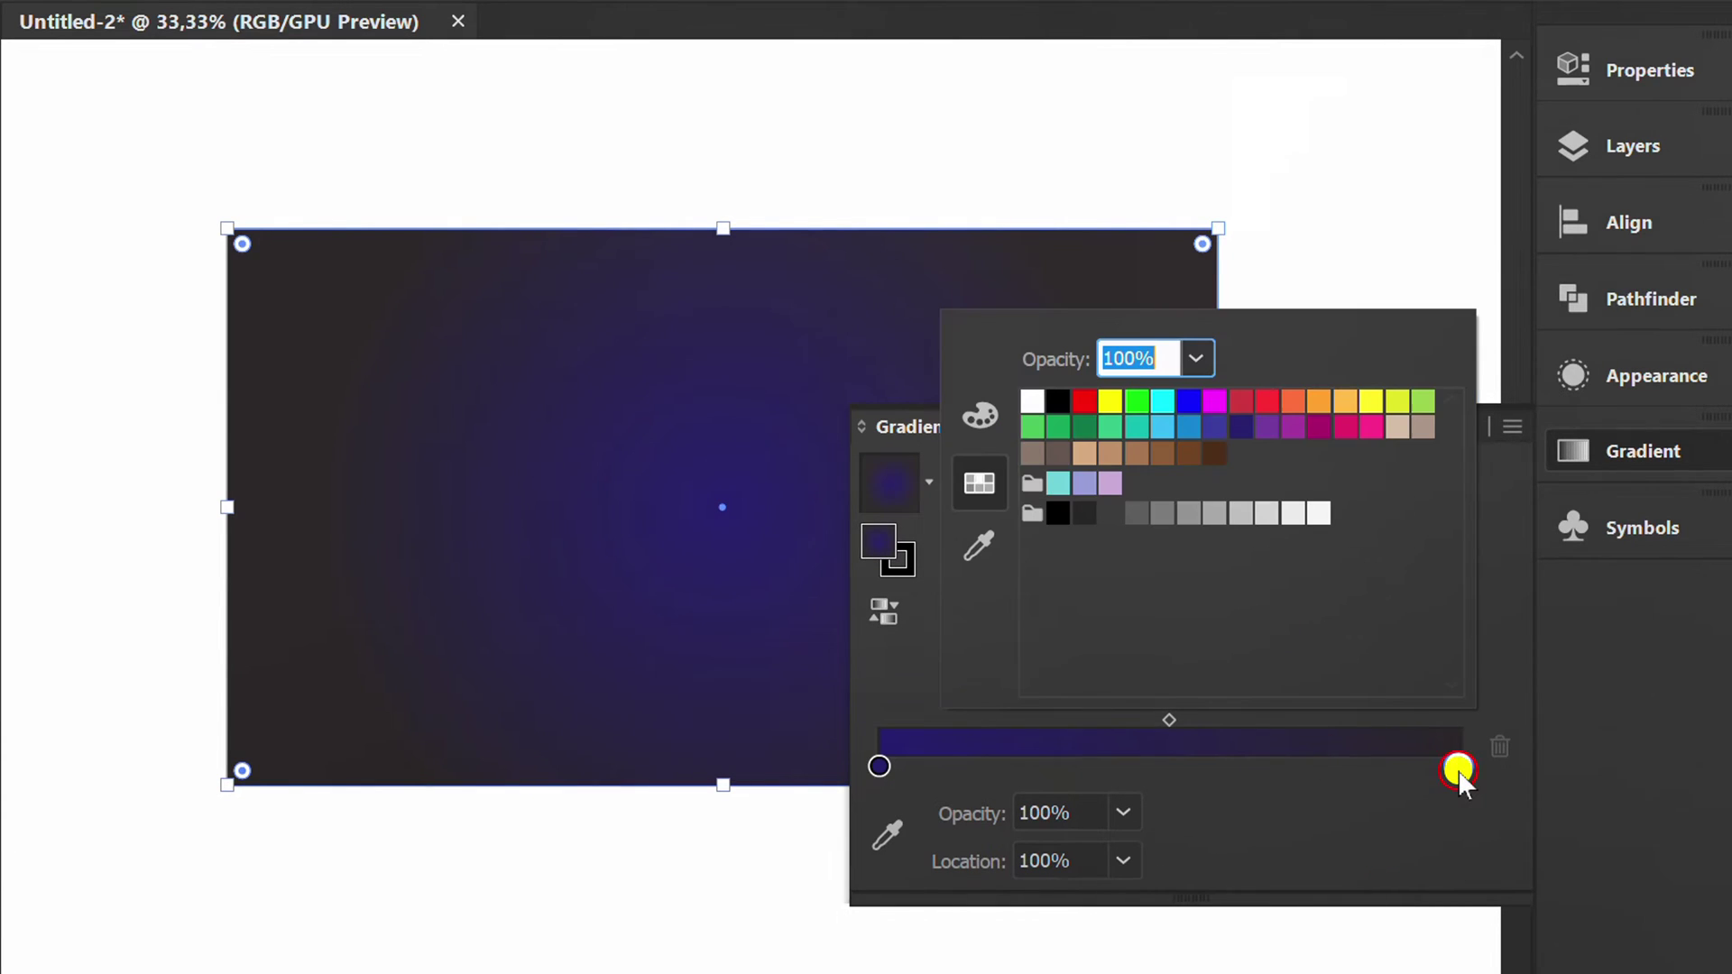
pyautogui.click(1057, 401)
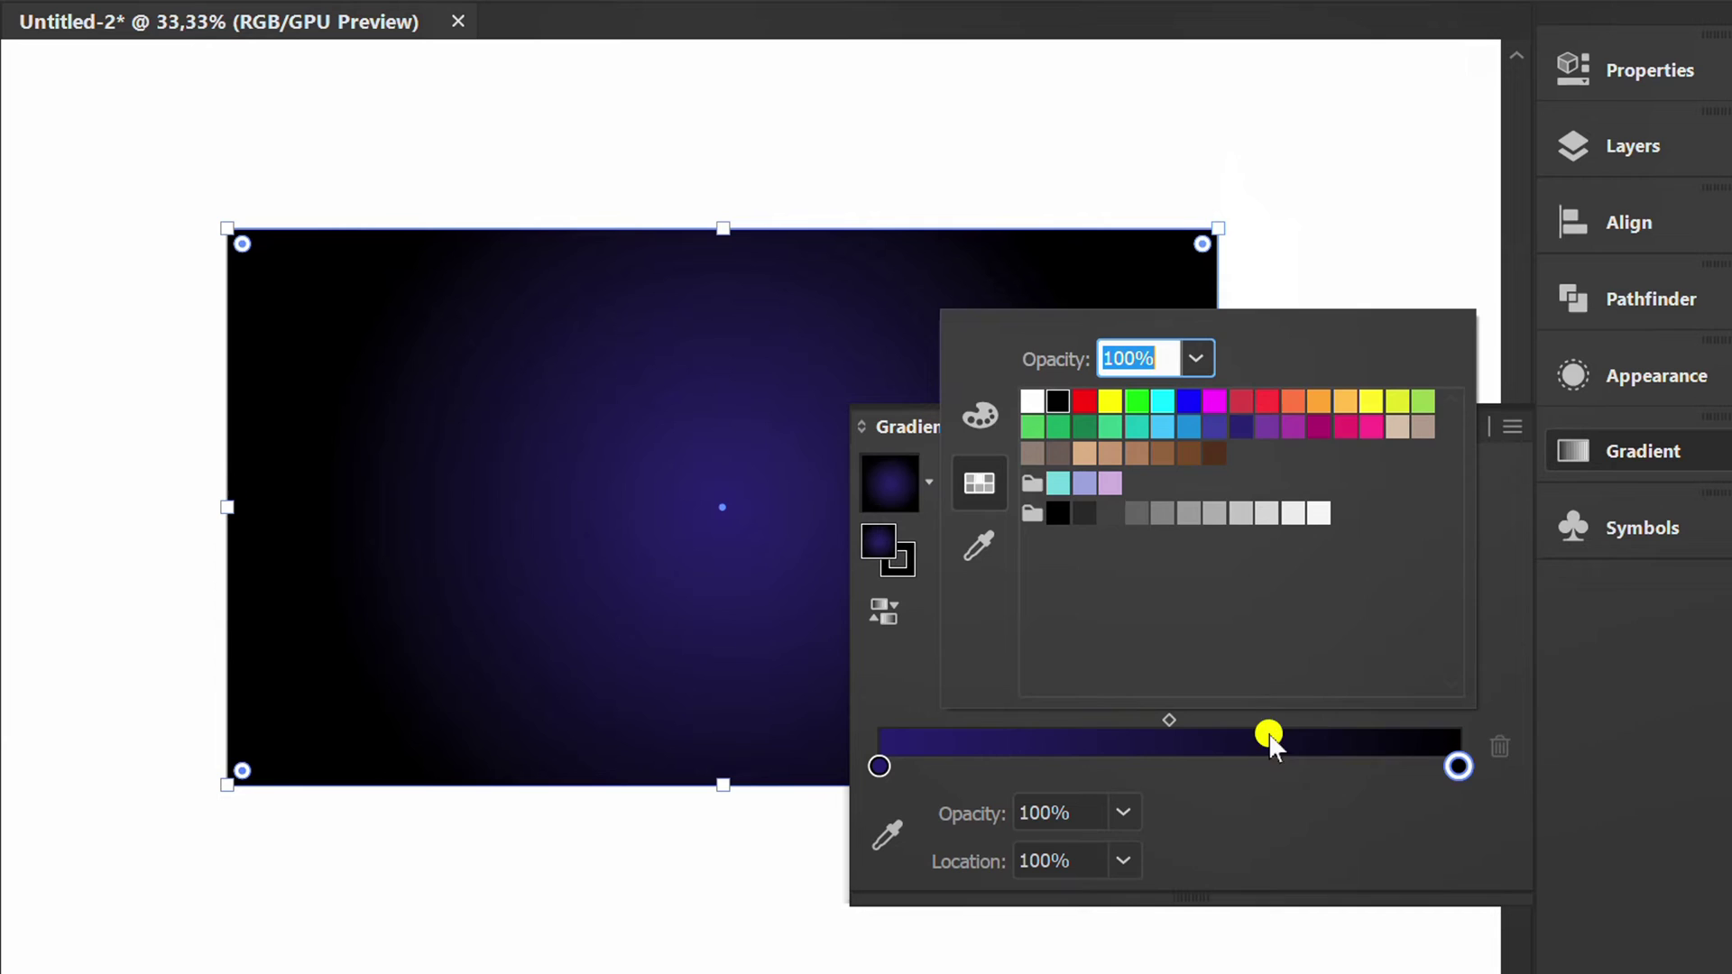
pyautogui.click(1391, 845)
pyautogui.click(1466, 426)
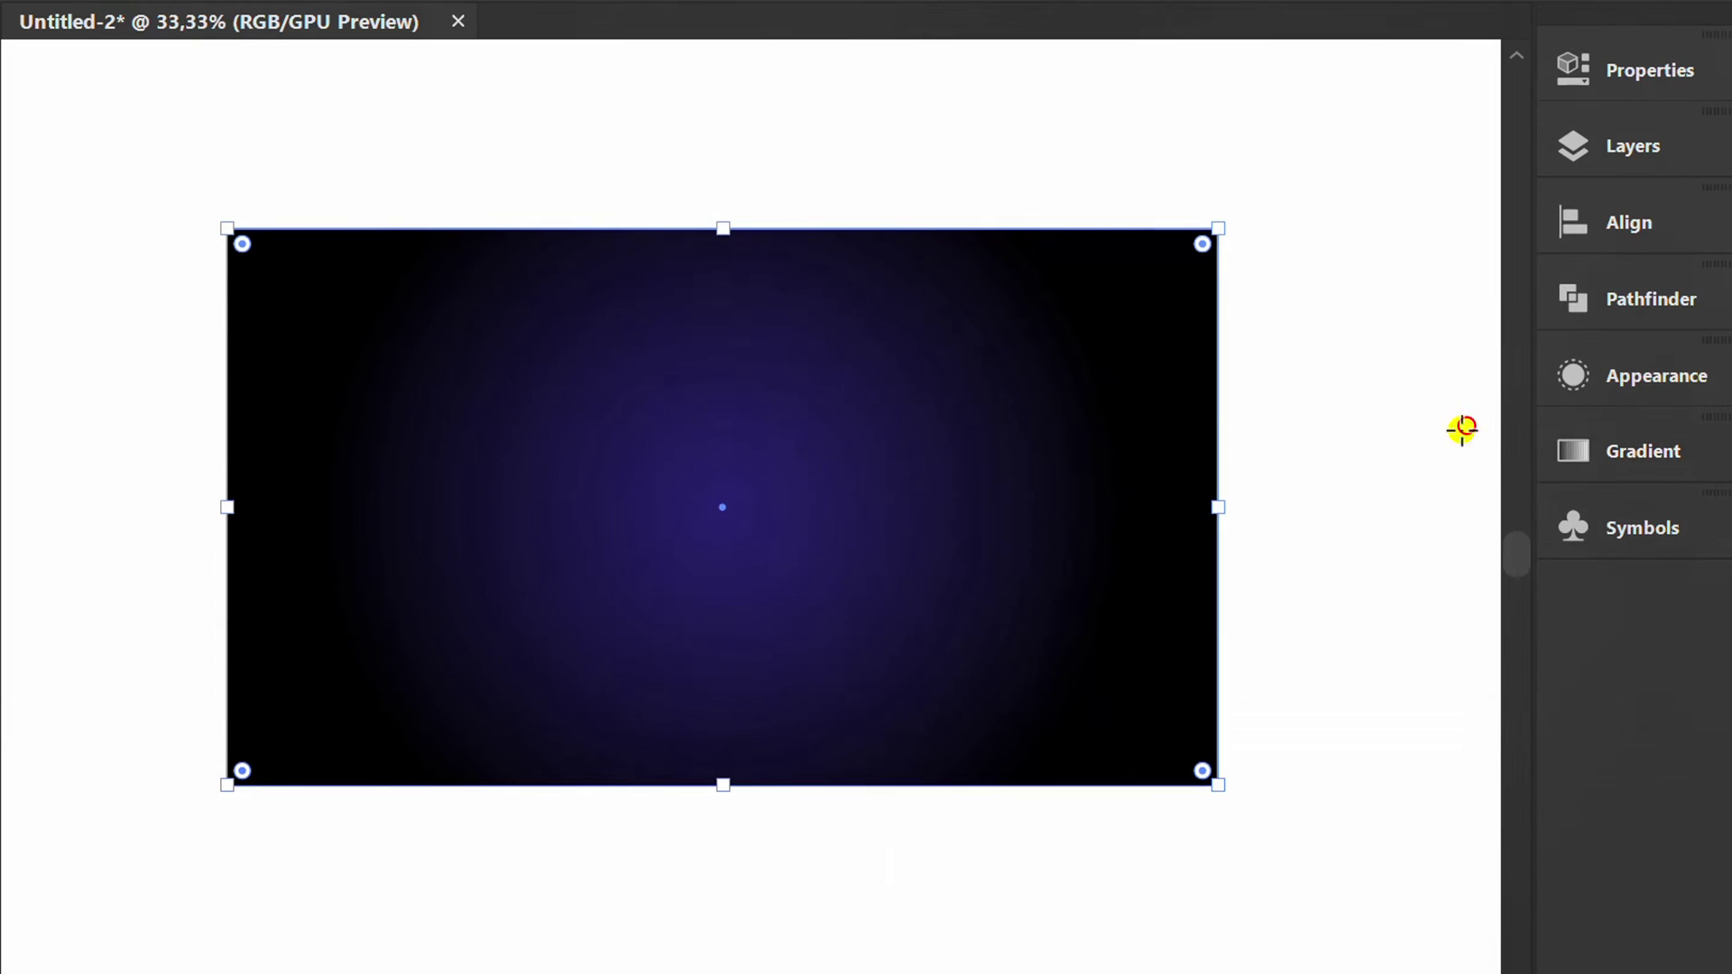
# Set the rectangle's stroke to None.
pyautogui.click(1616, 70)
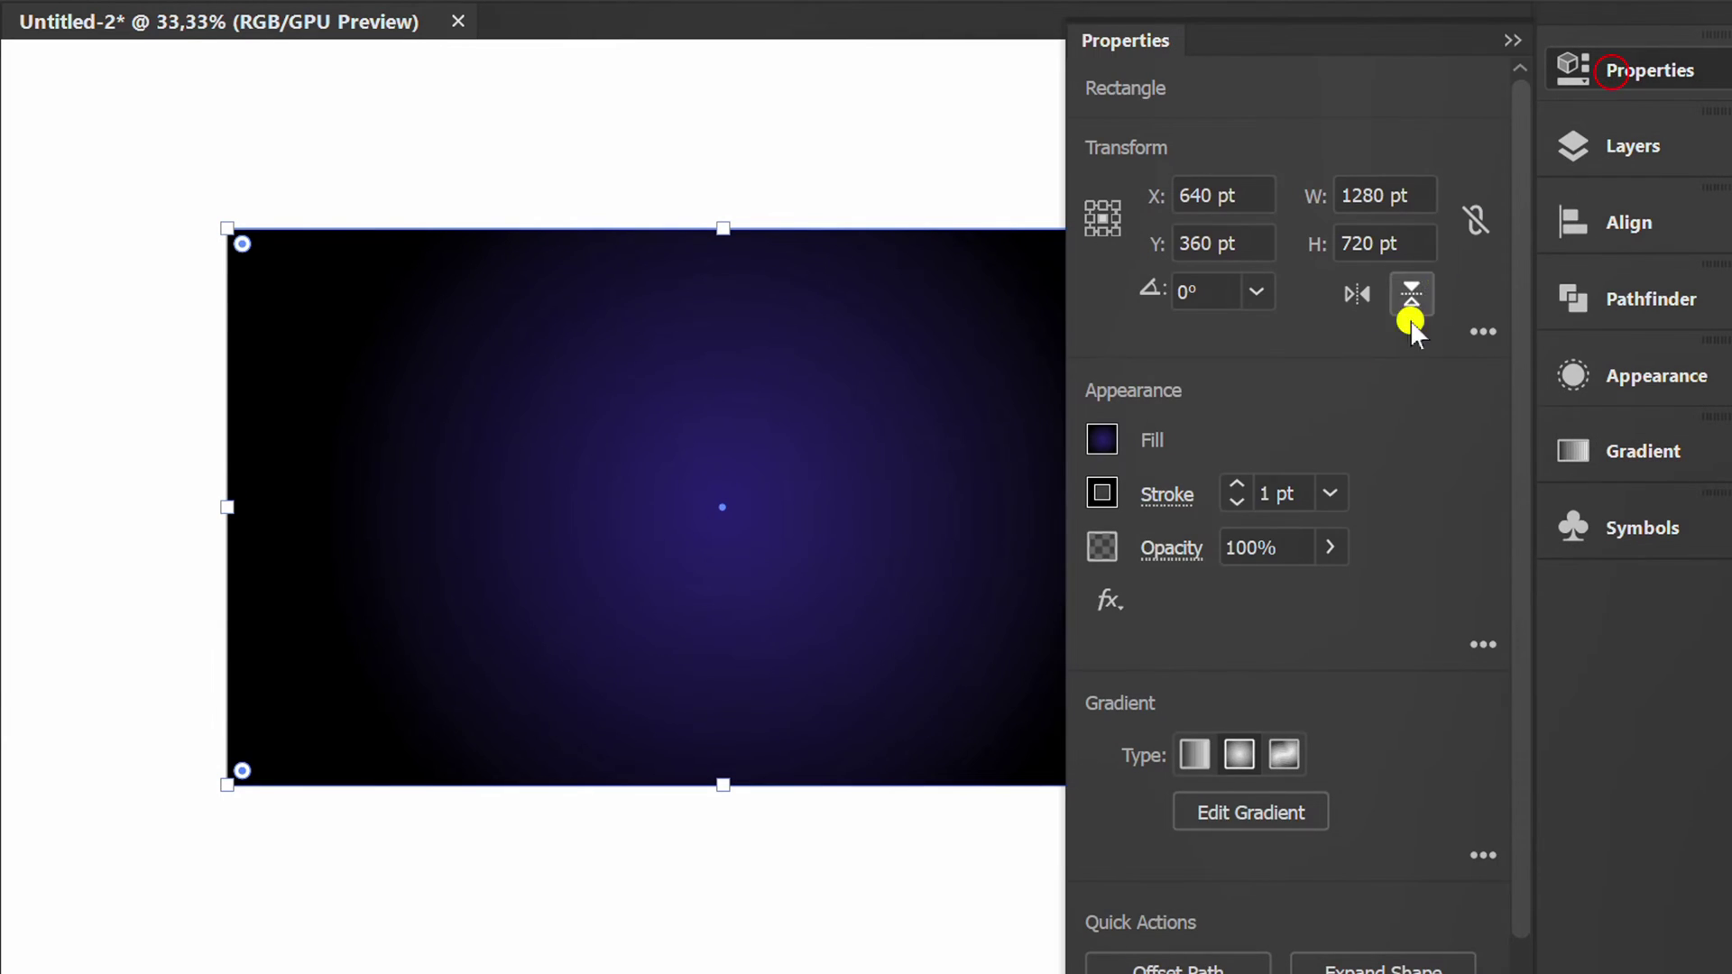
pyautogui.click(1102, 498)
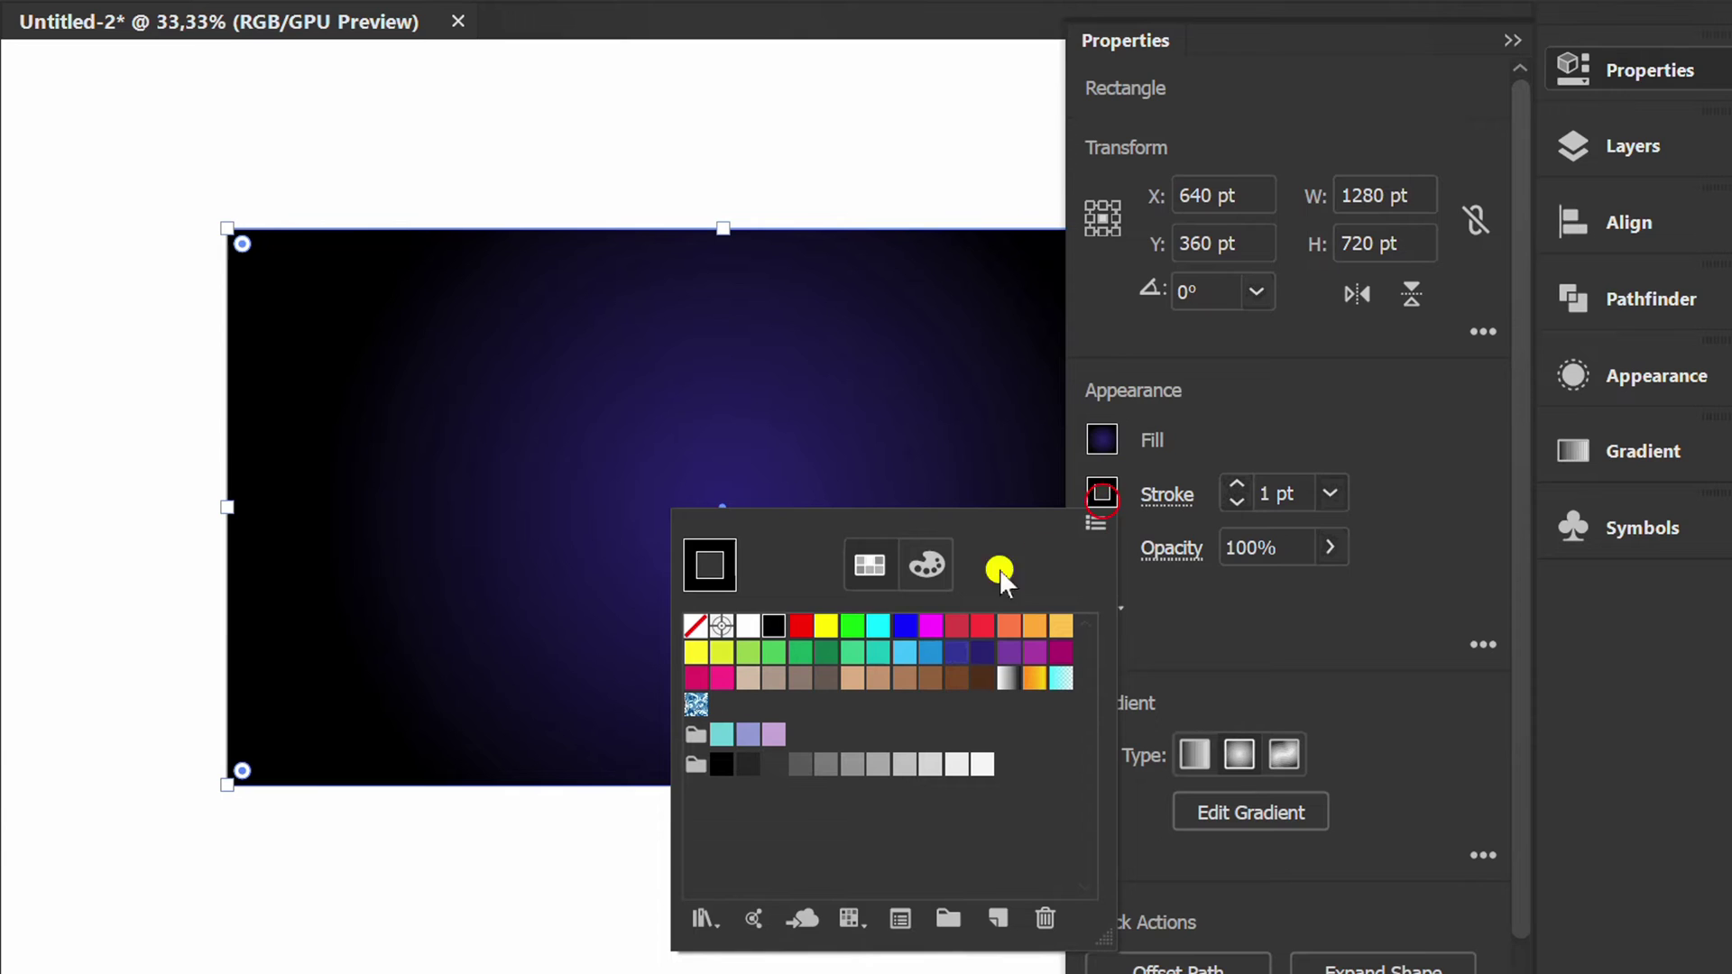
pyautogui.click(694, 625)
pyautogui.click(1397, 403)
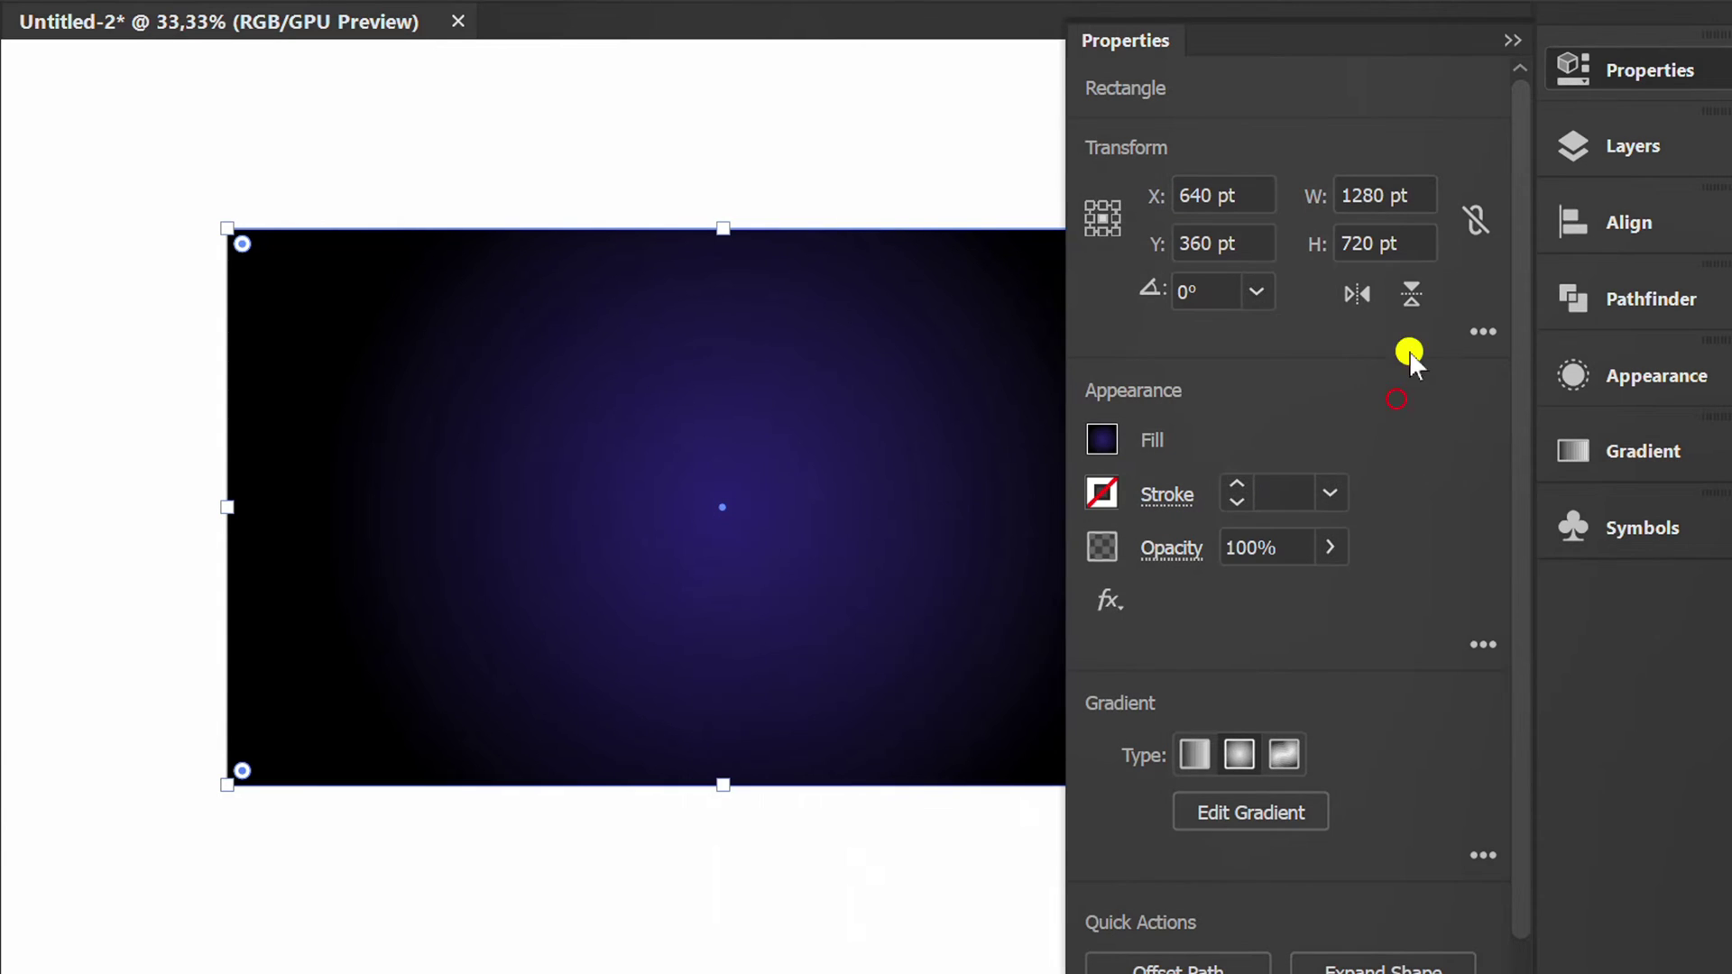
pyautogui.click(1513, 42)
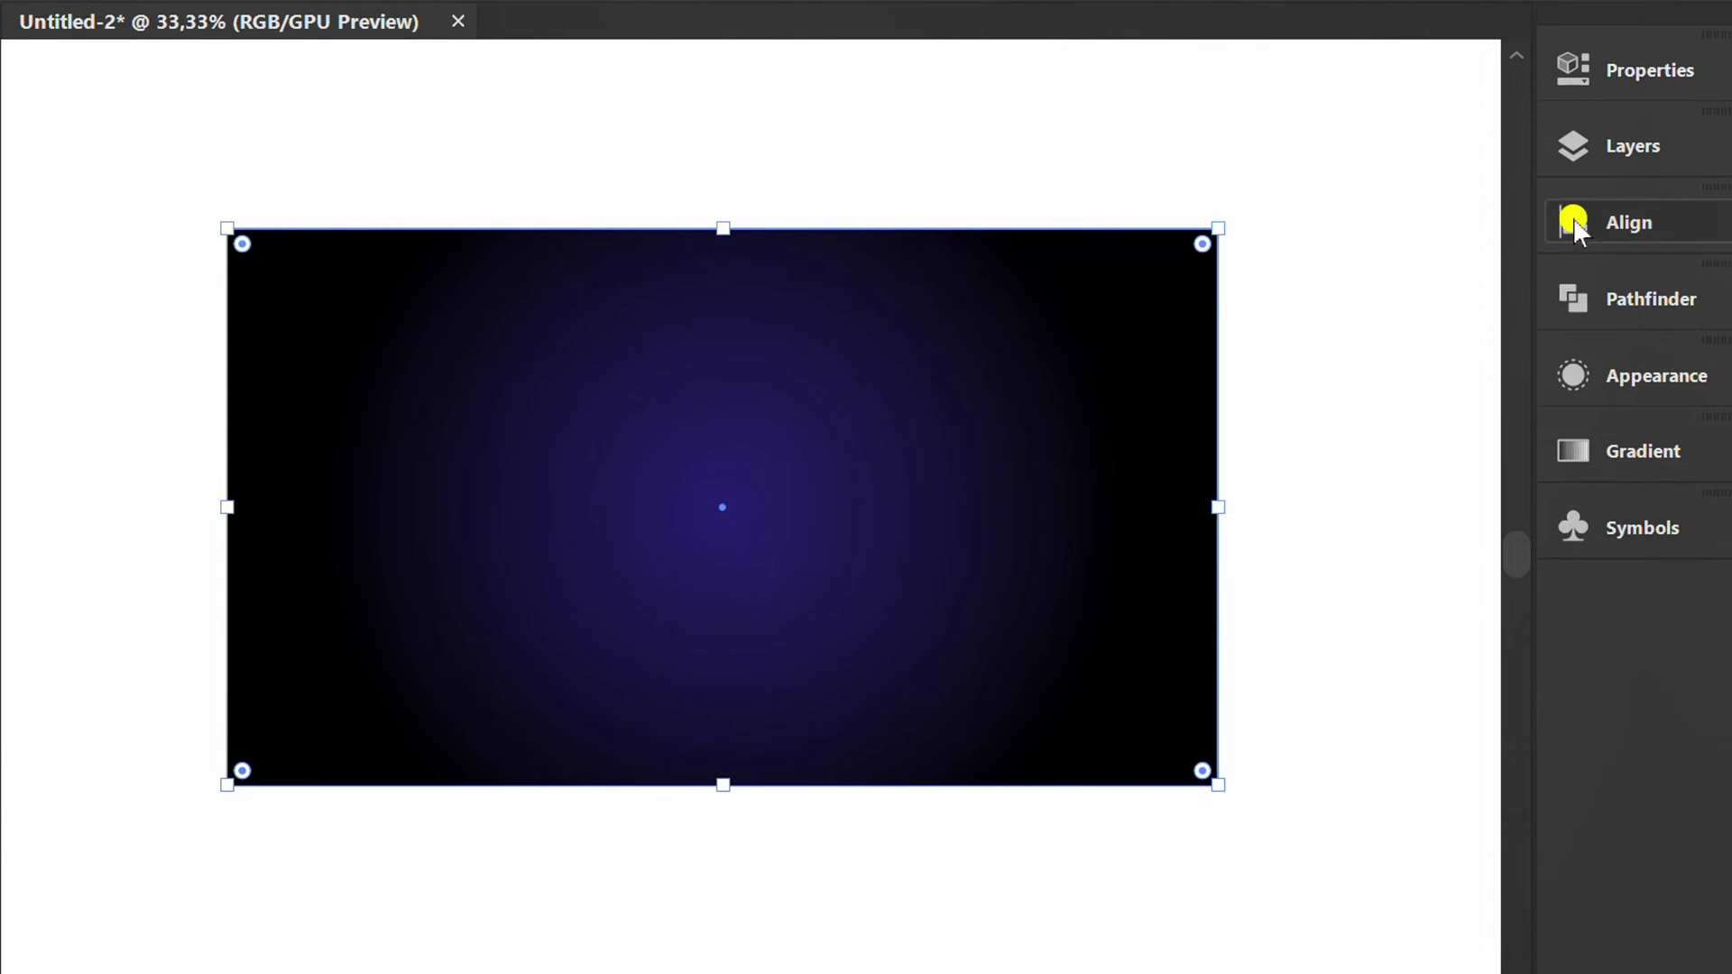
# Lock Layer 1 and add a new layer above it.
pyautogui.click(1615, 145)
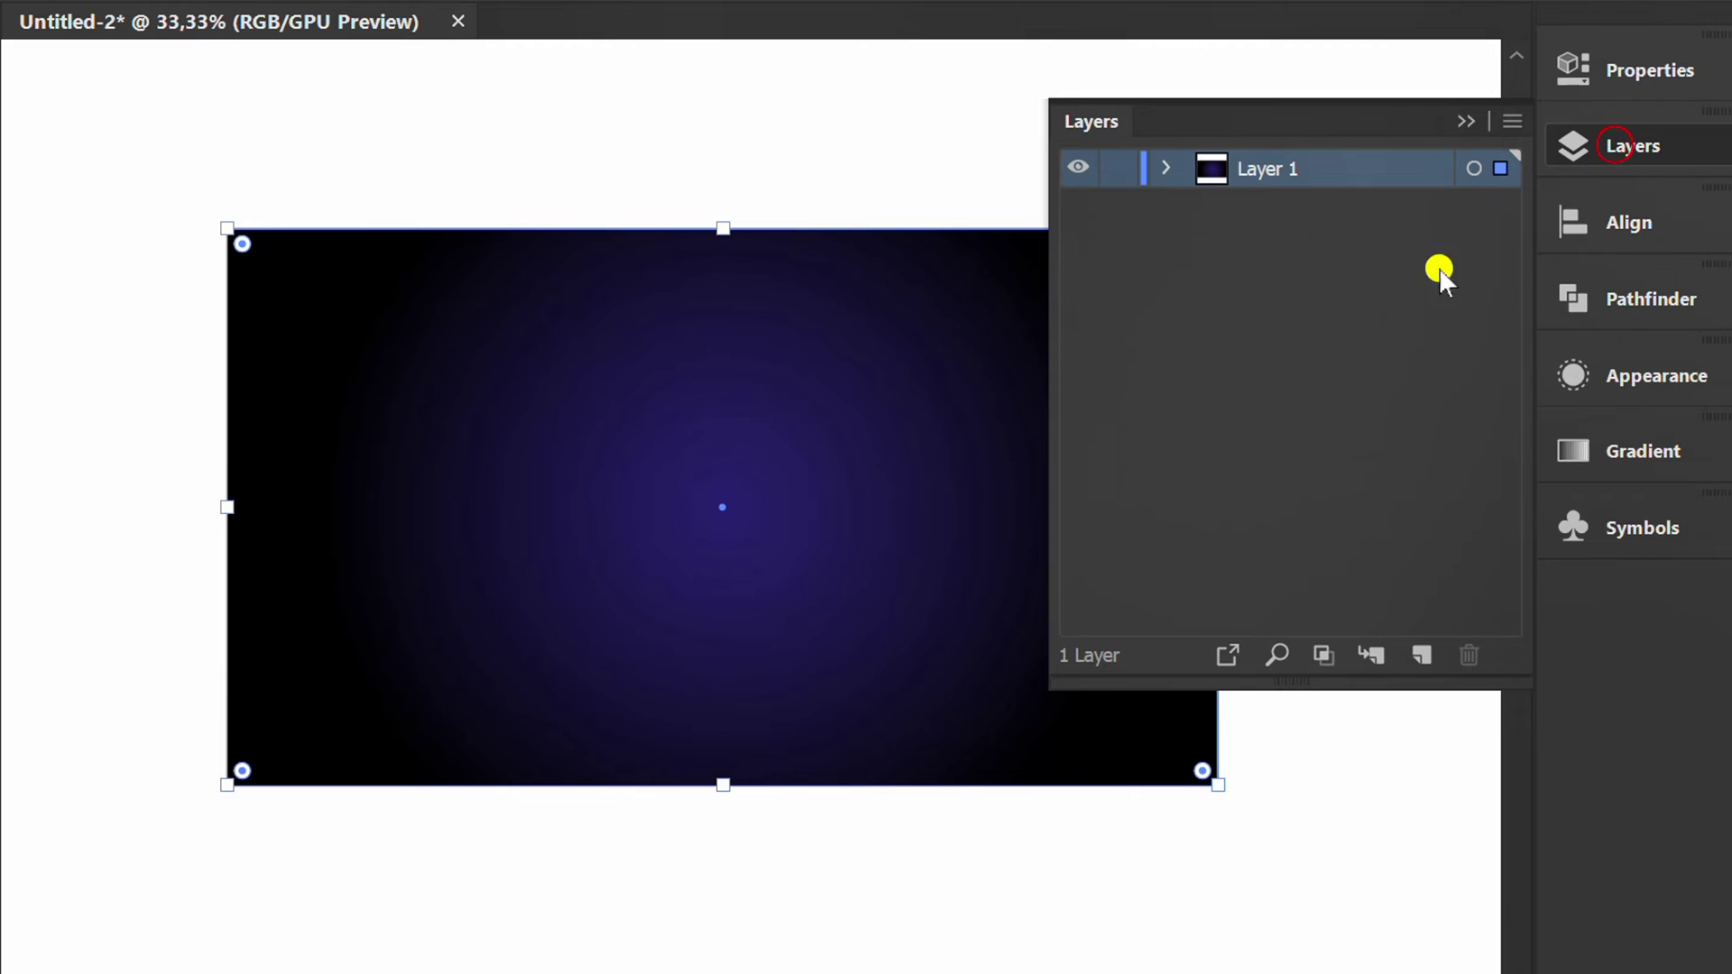
pyautogui.click(1119, 168)
pyautogui.click(1425, 657)
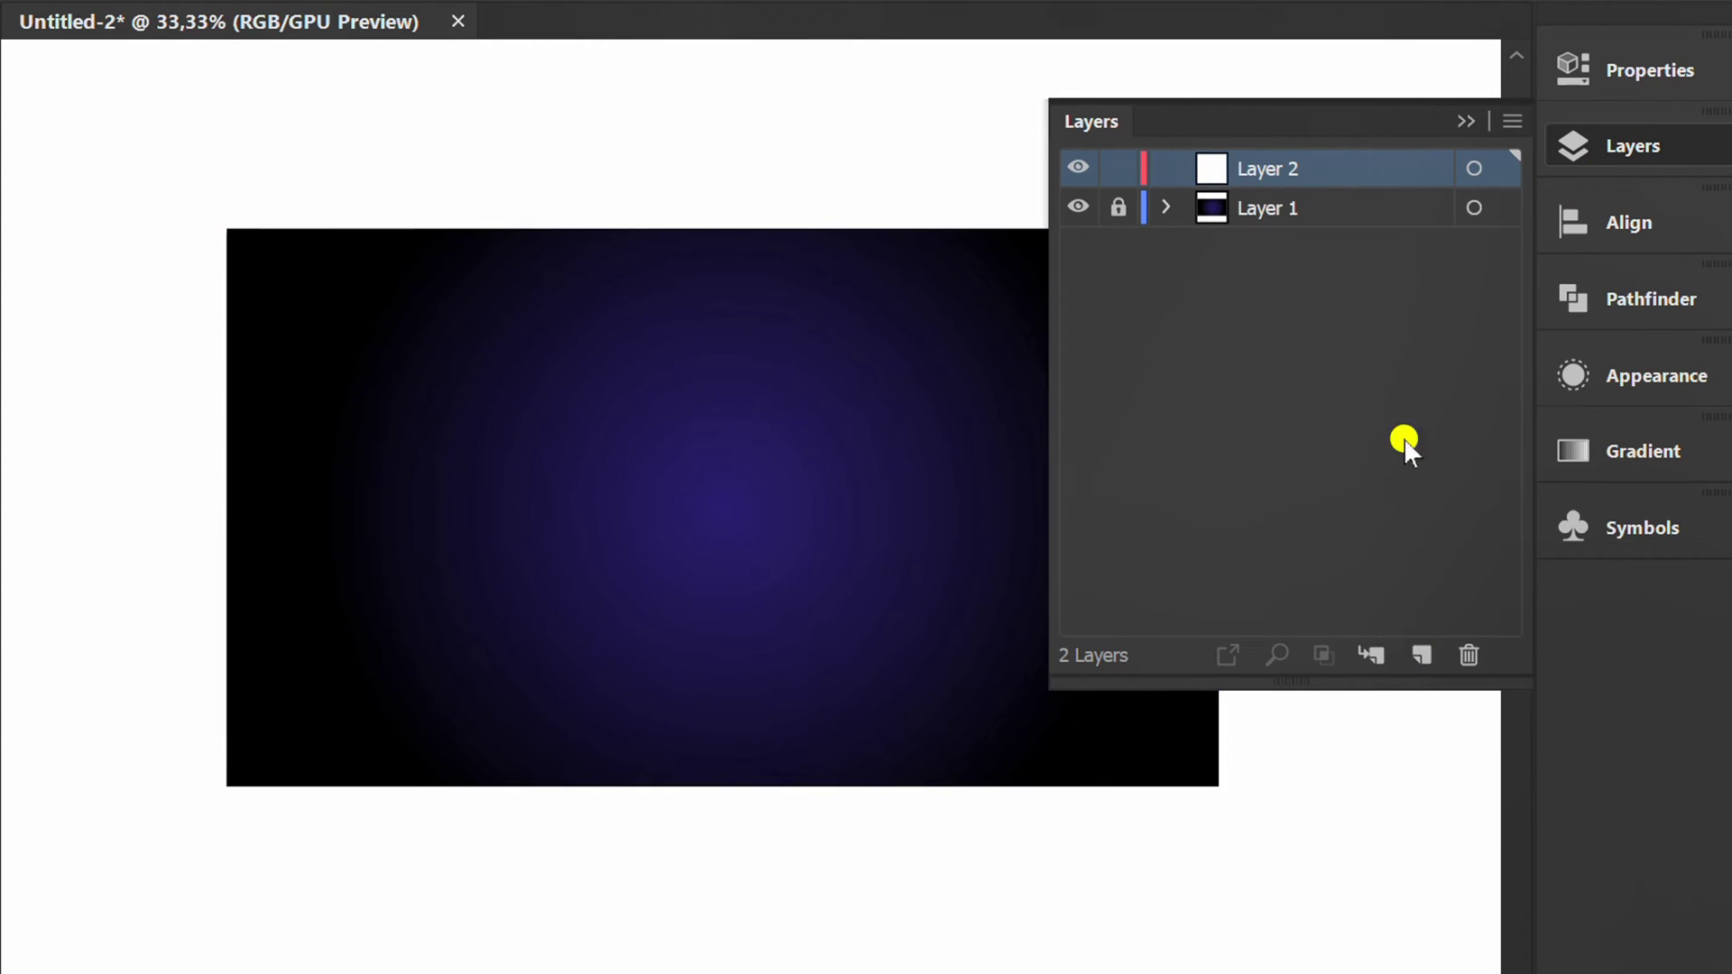
pyautogui.click(1463, 123)
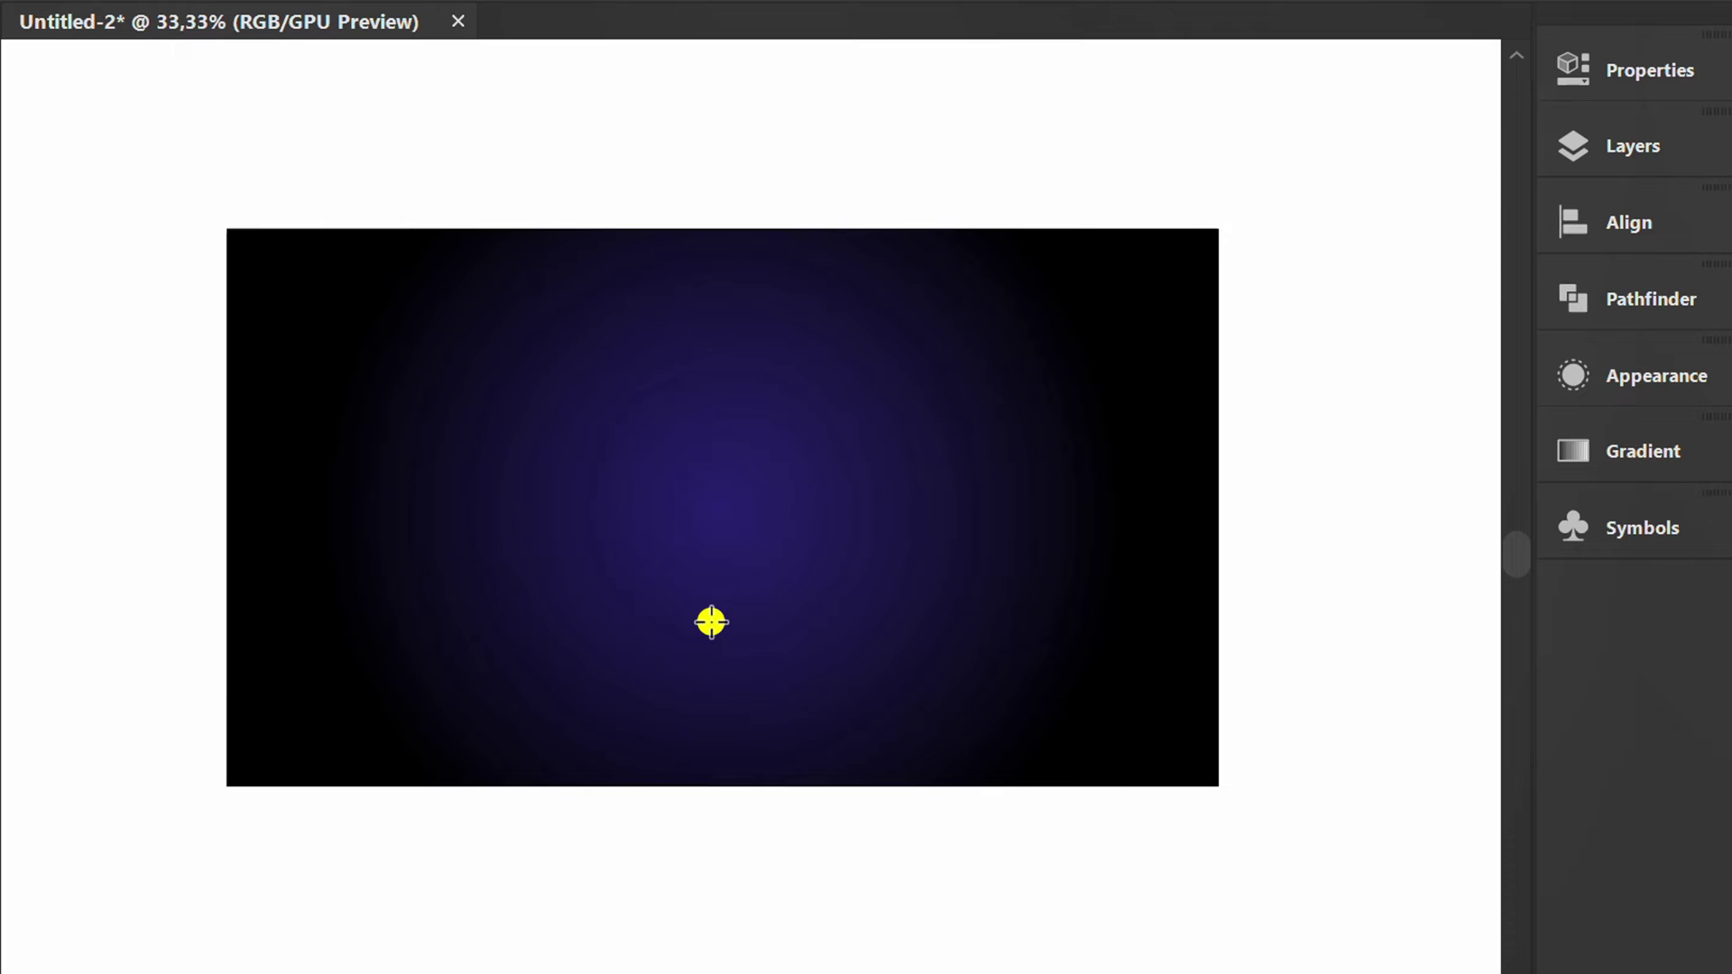
# Create a 1200 × 1200 pt circle with the Ellipse tool.
pyautogui.press('l')
pyautogui.click(709, 566)
pyautogui.write('1200')
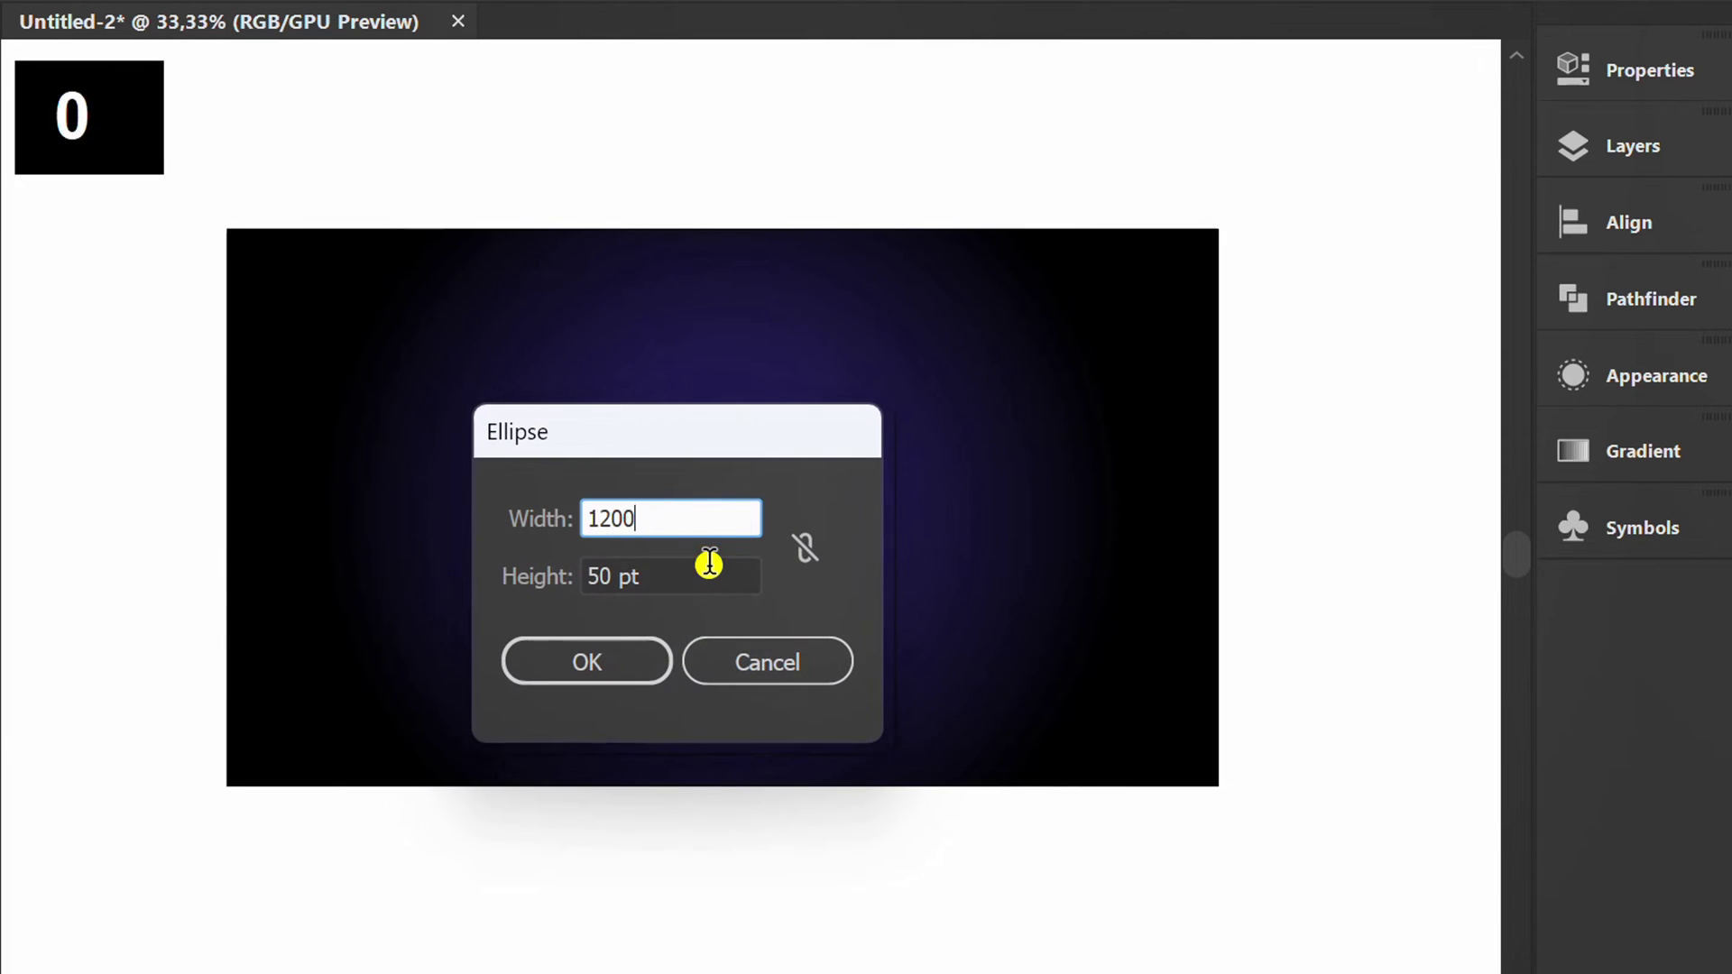
pyautogui.press('Tab')
pyautogui.write('120')
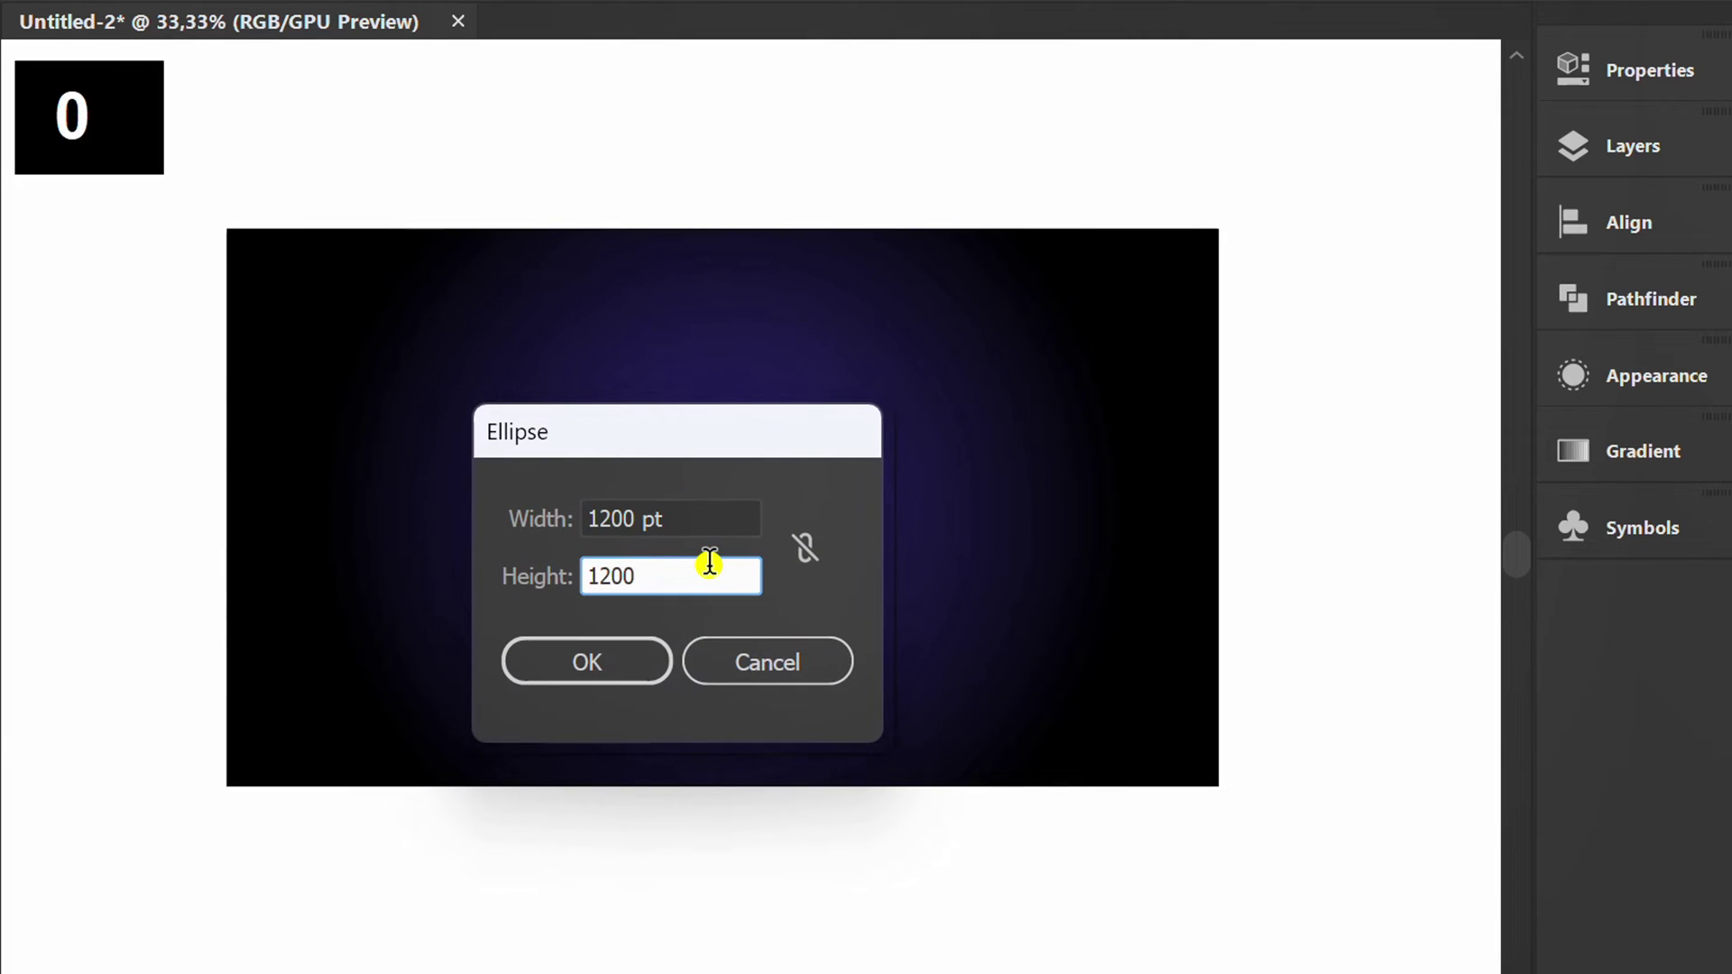
pyautogui.click(582, 664)
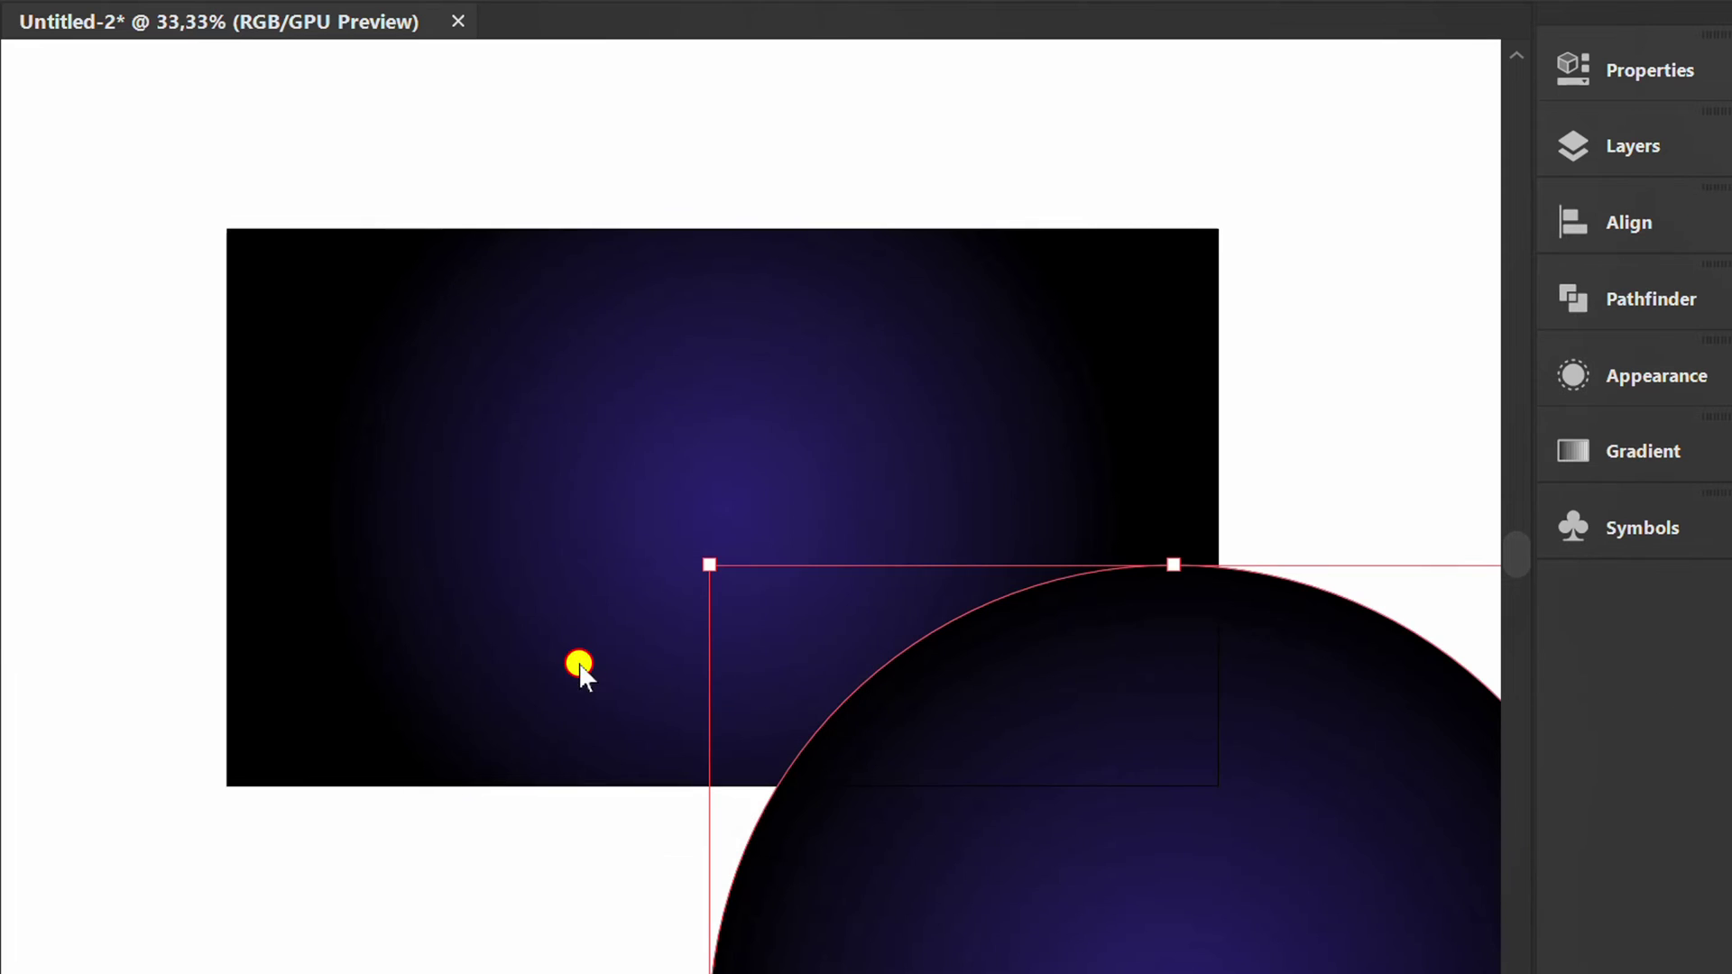
# Centre the circle horizontally on the artboard and nudge it upward.
pyautogui.click(1610, 227)
pyautogui.click(1203, 289)
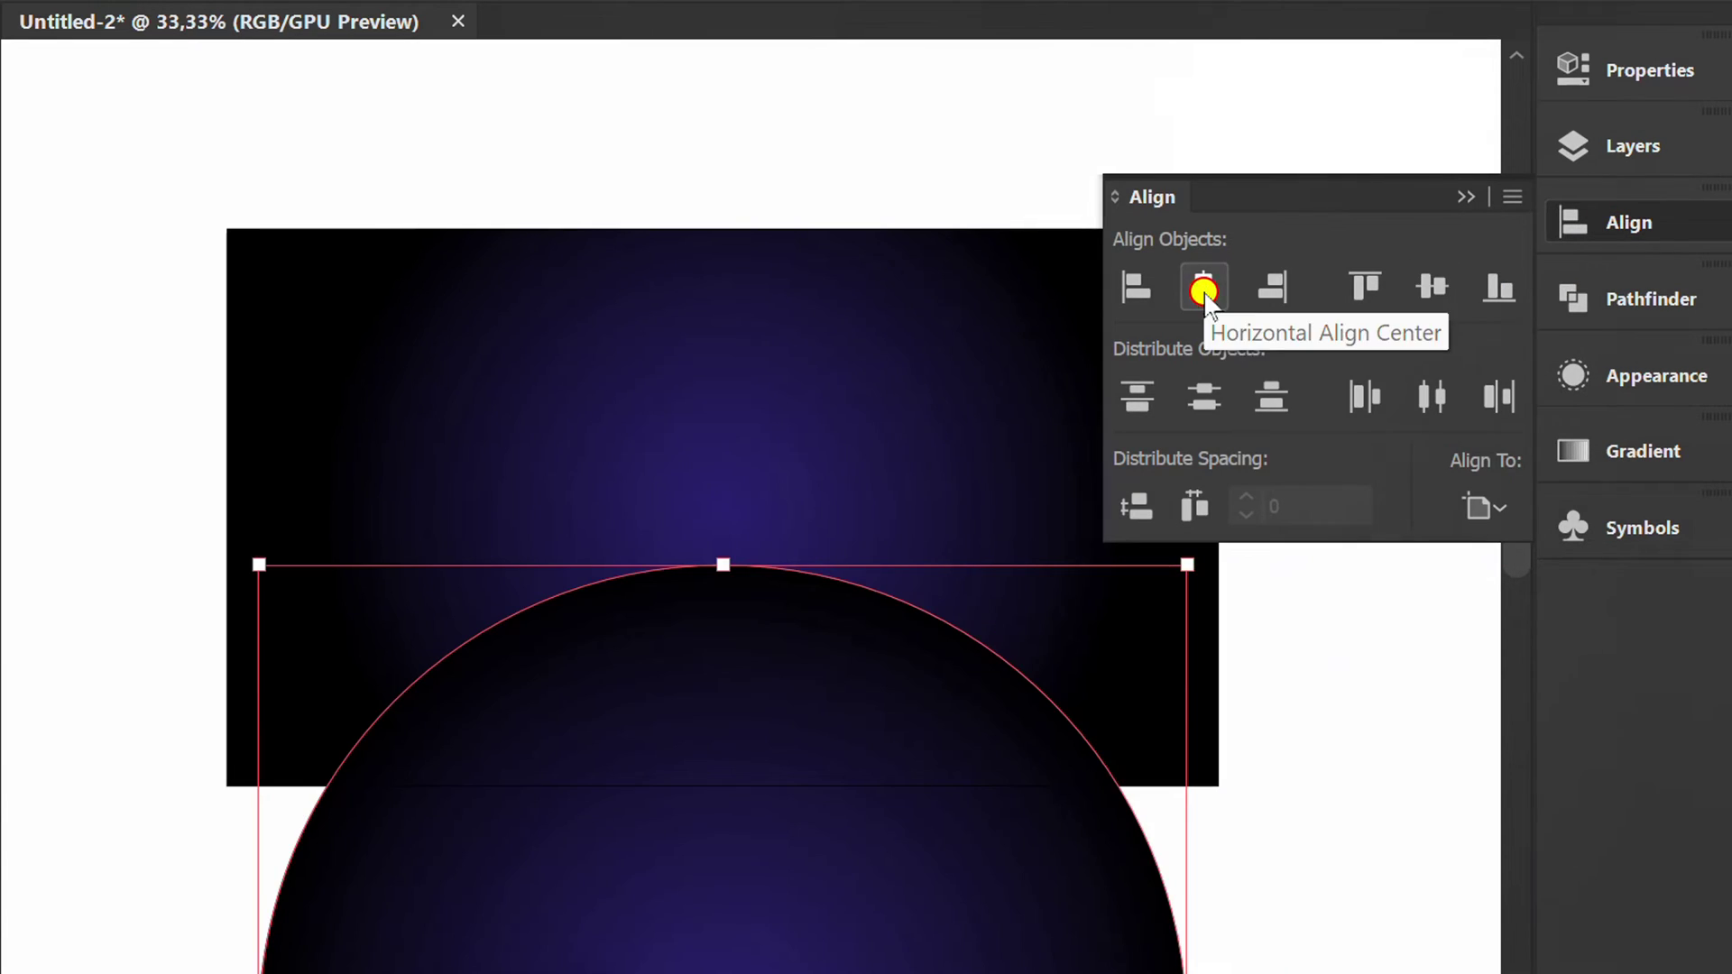
pyautogui.click(1468, 198)
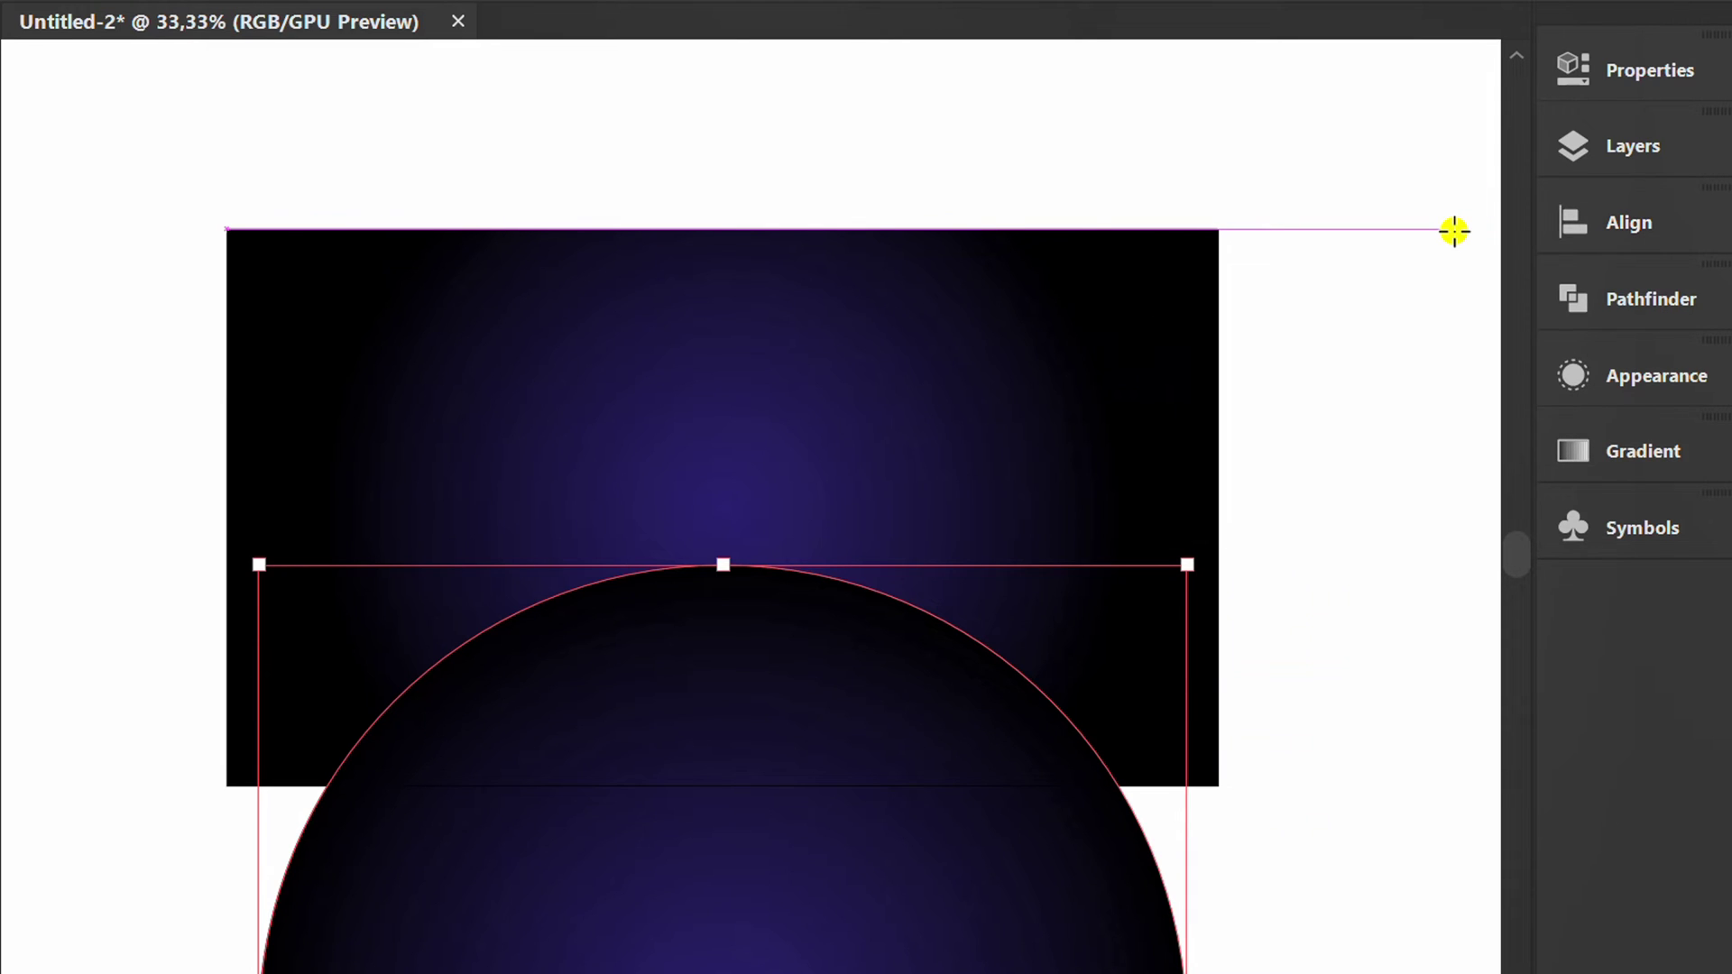
pyautogui.hotkey('shift', 'Up')
pyautogui.hotkey('shift', 'Up')
pyautogui.hotkey('shift', 'Up')
pyautogui.hotkey('shift', 'Up')
pyautogui.hotkey('shift', 'Up')
pyautogui.hotkey('shift', 'Up')
pyautogui.hotkey('shift', 'Up')
pyautogui.hotkey('shift', 'Up')
pyautogui.hotkey('shift', 'Up')
pyautogui.hotkey('shift', 'Up')
pyautogui.hotkey('shift', 'Up')
pyautogui.hotkey('shift', 'Up')
pyautogui.hotkey('shift', 'Up')
pyautogui.hotkey('shift', 'Up')
pyautogui.hotkey('shift', 'Up')
pyautogui.hotkey('shift', 'Up')
pyautogui.hotkey('shift', 'Up')
pyautogui.hotkey('shift', 'Up')
pyautogui.hotkey('shift', 'Up')
pyautogui.hotkey('shift', 'Up')
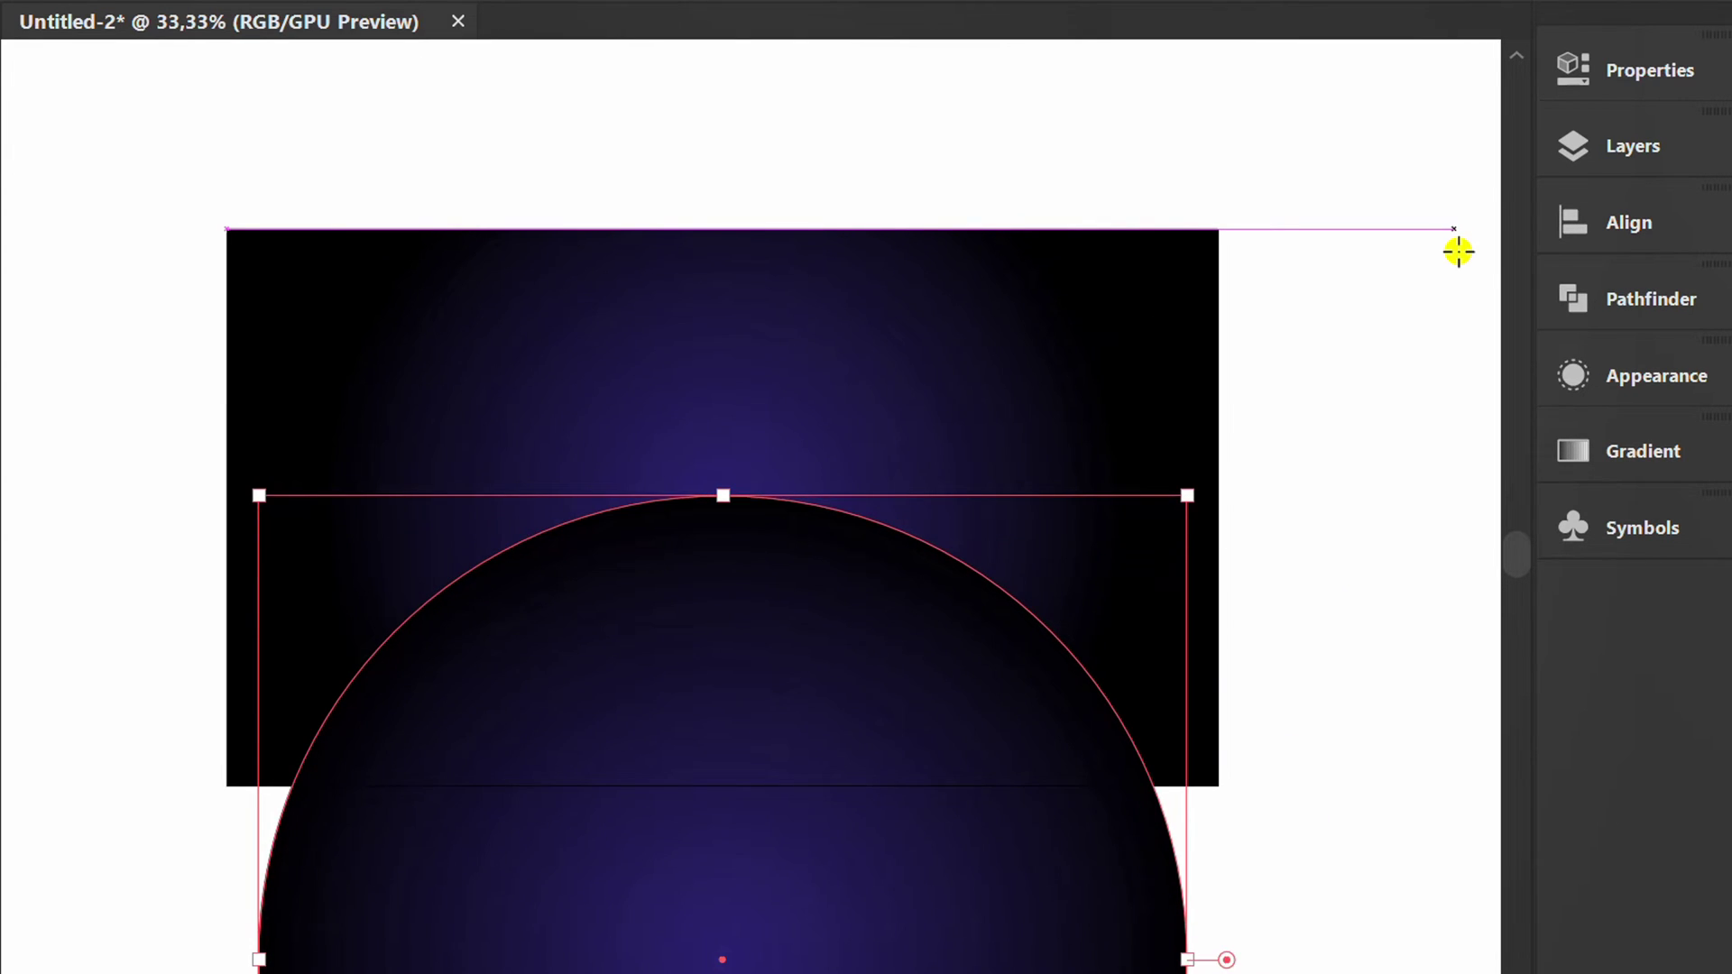
# Turn on Trim View to hide everything outside the artboard.
pyautogui.click(513, 27)
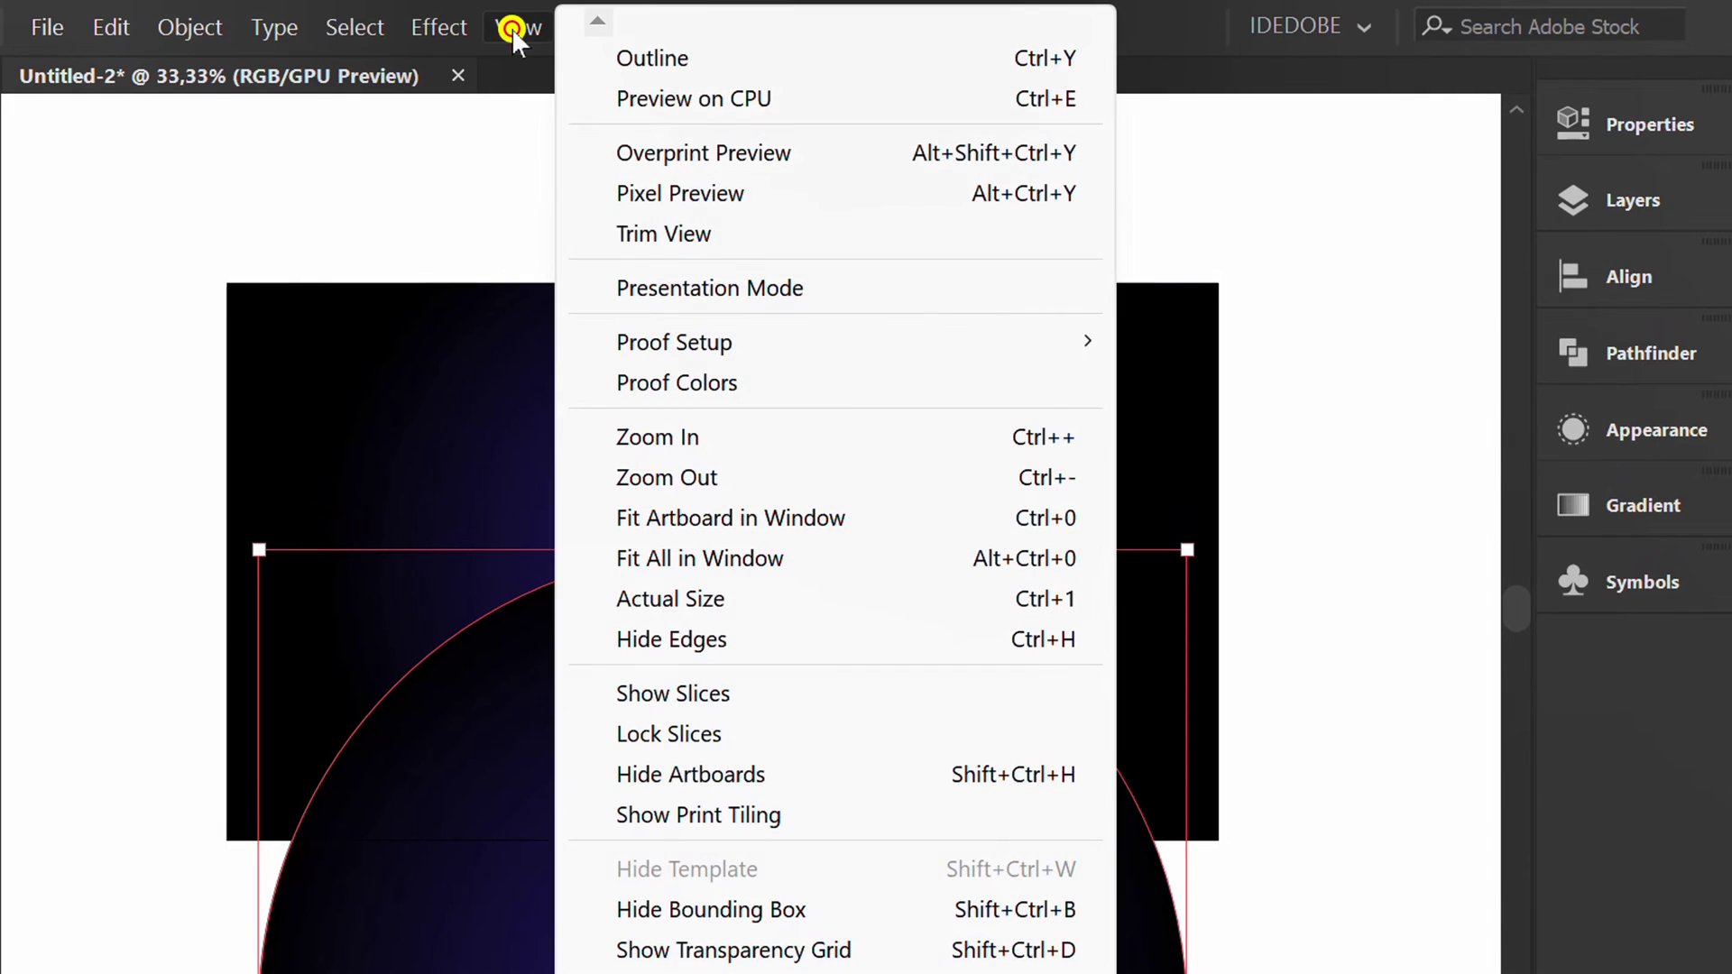
pyautogui.click(724, 236)
pyautogui.scroll(1, 747, 609)
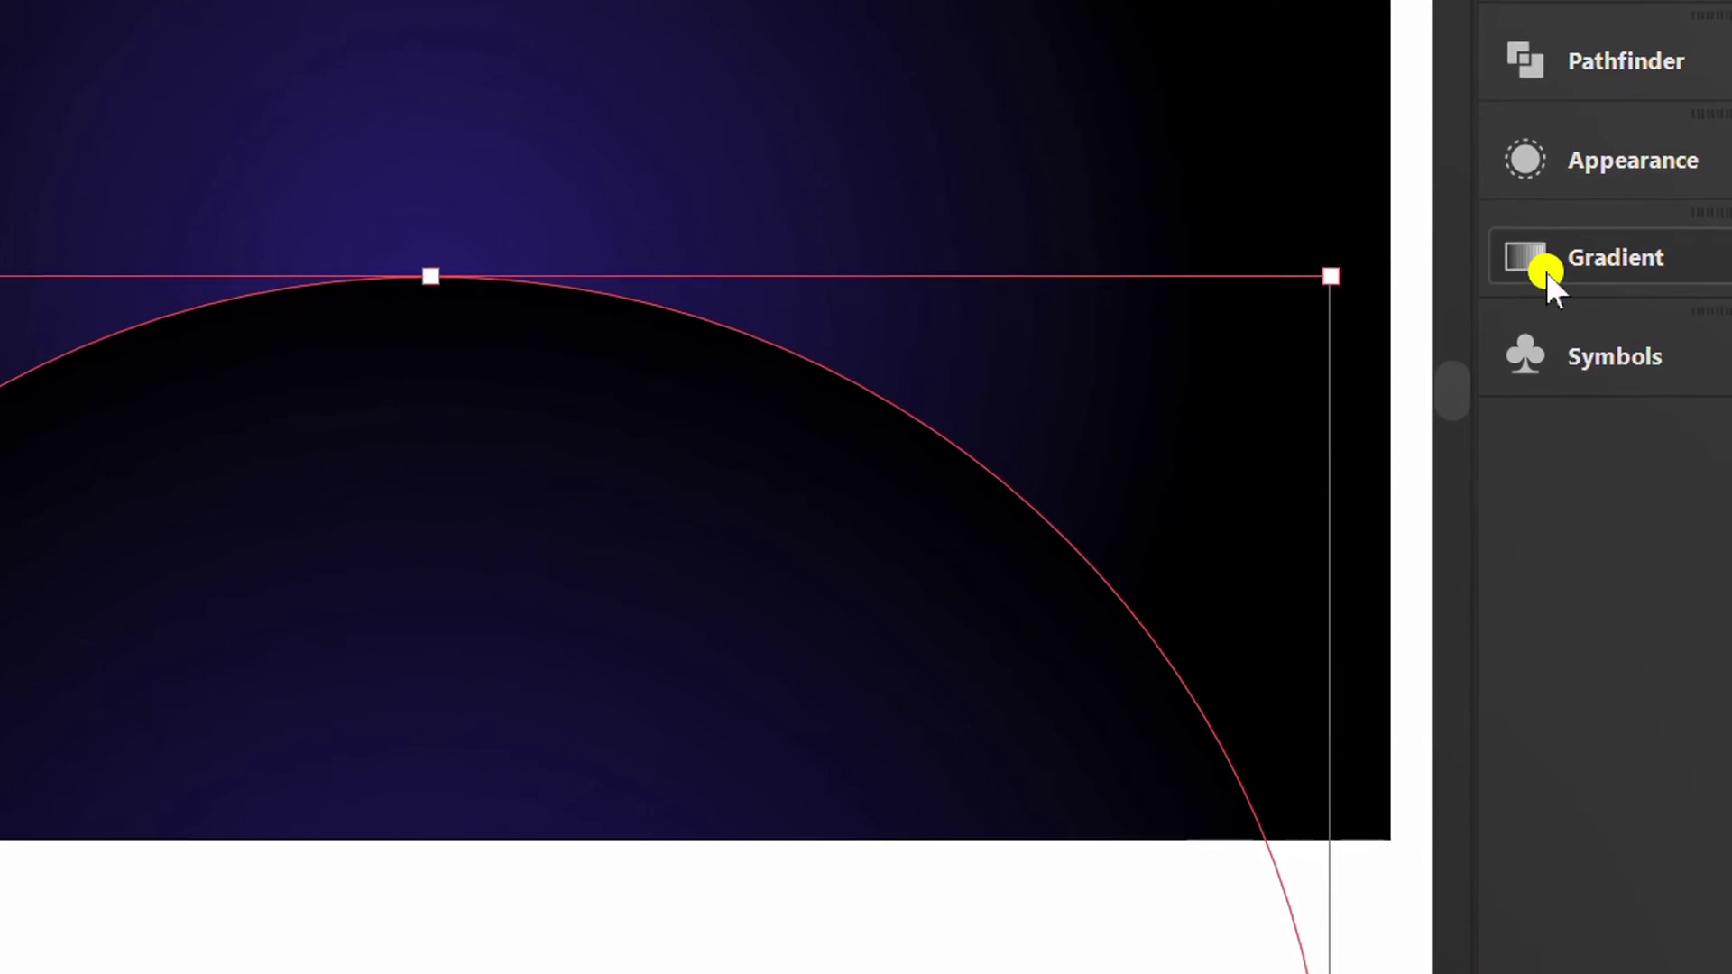
# Make the circle's gradient stop bright blue and move it near the right end, about 95%.
pyautogui.click(1593, 507)
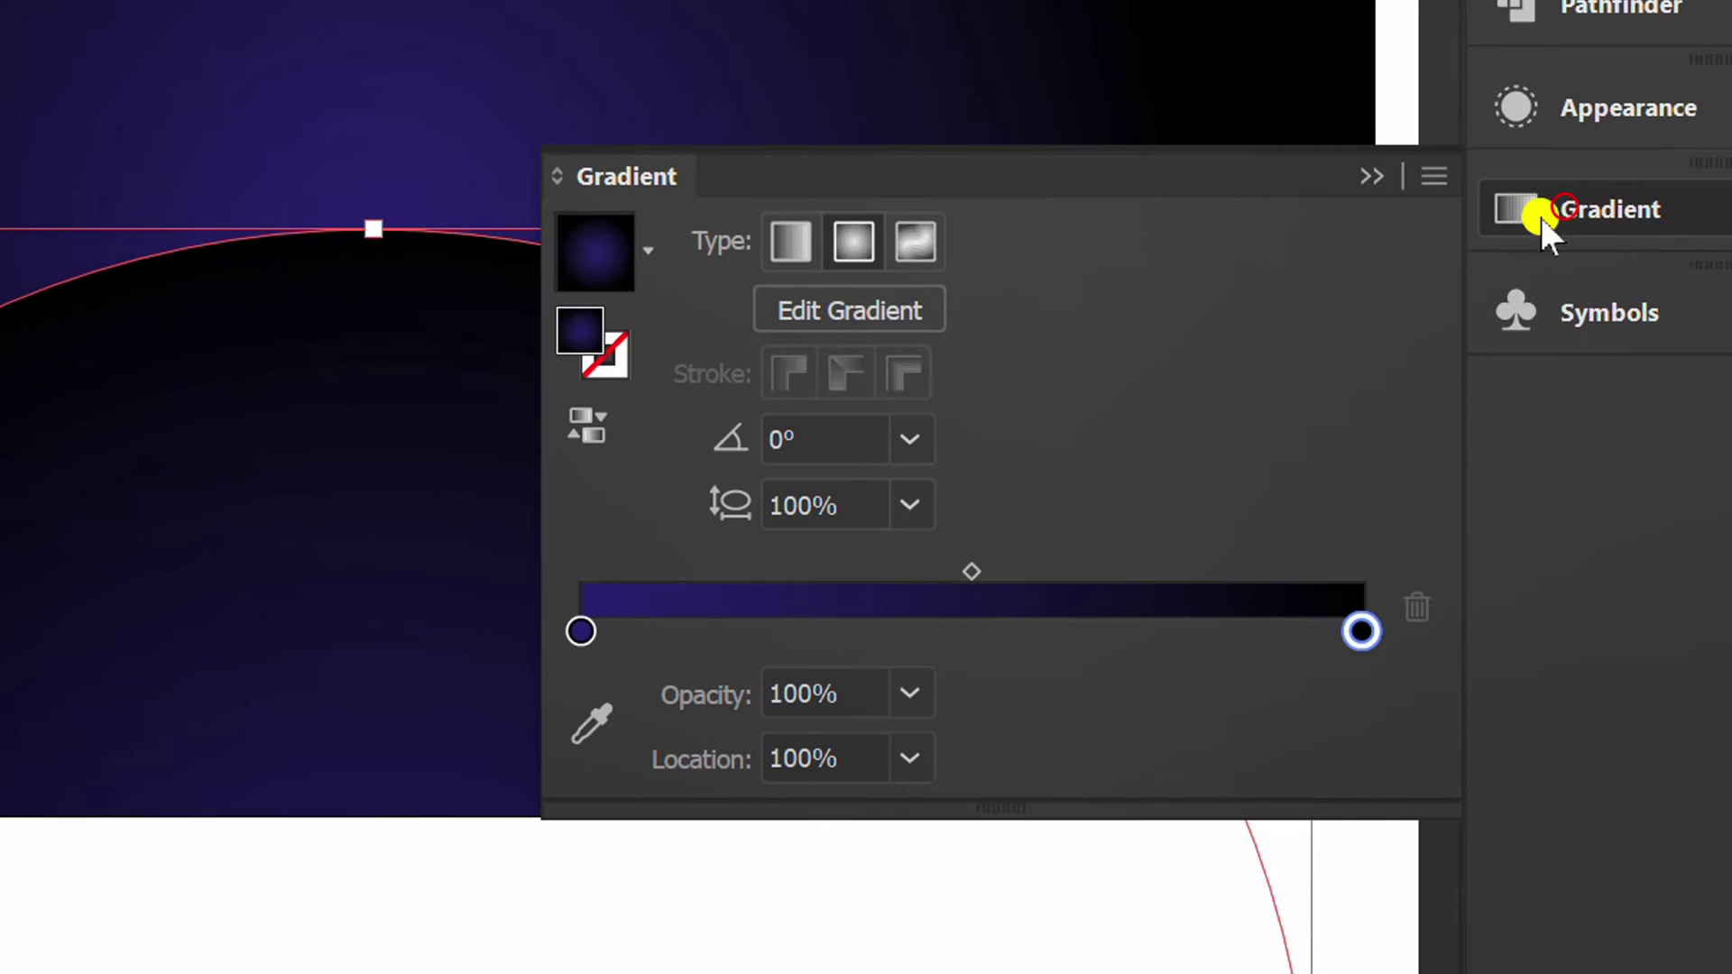
pyautogui.doubleClick(580, 632)
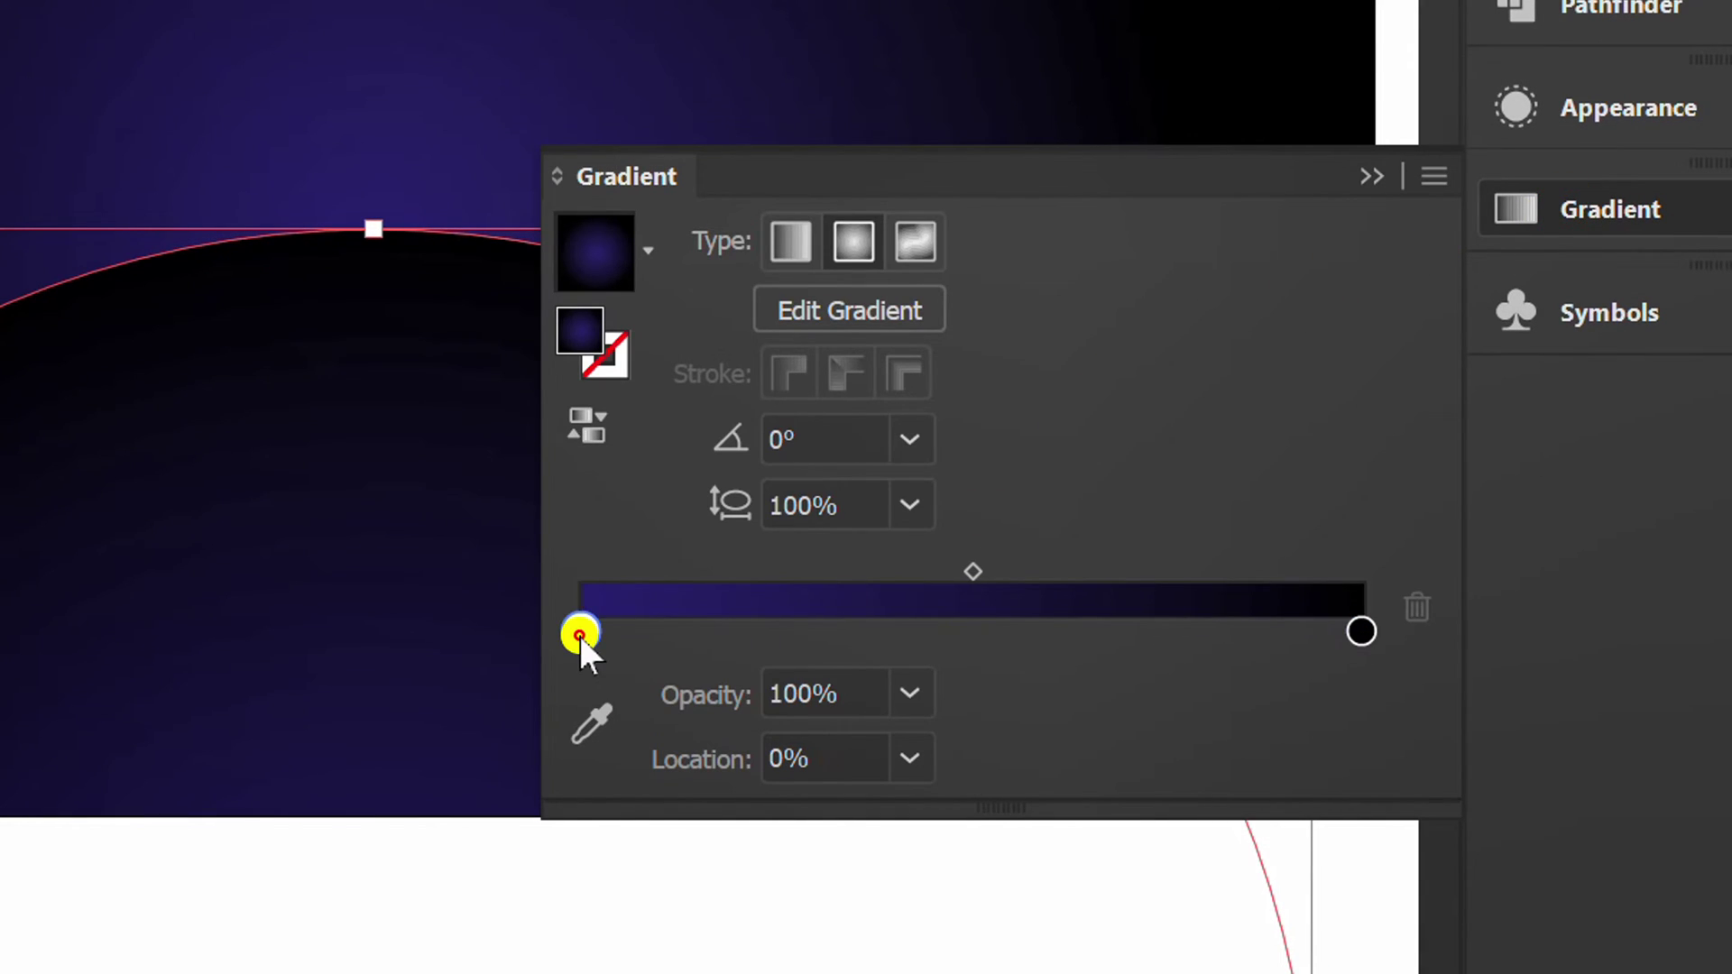
pyautogui.click(999, 141)
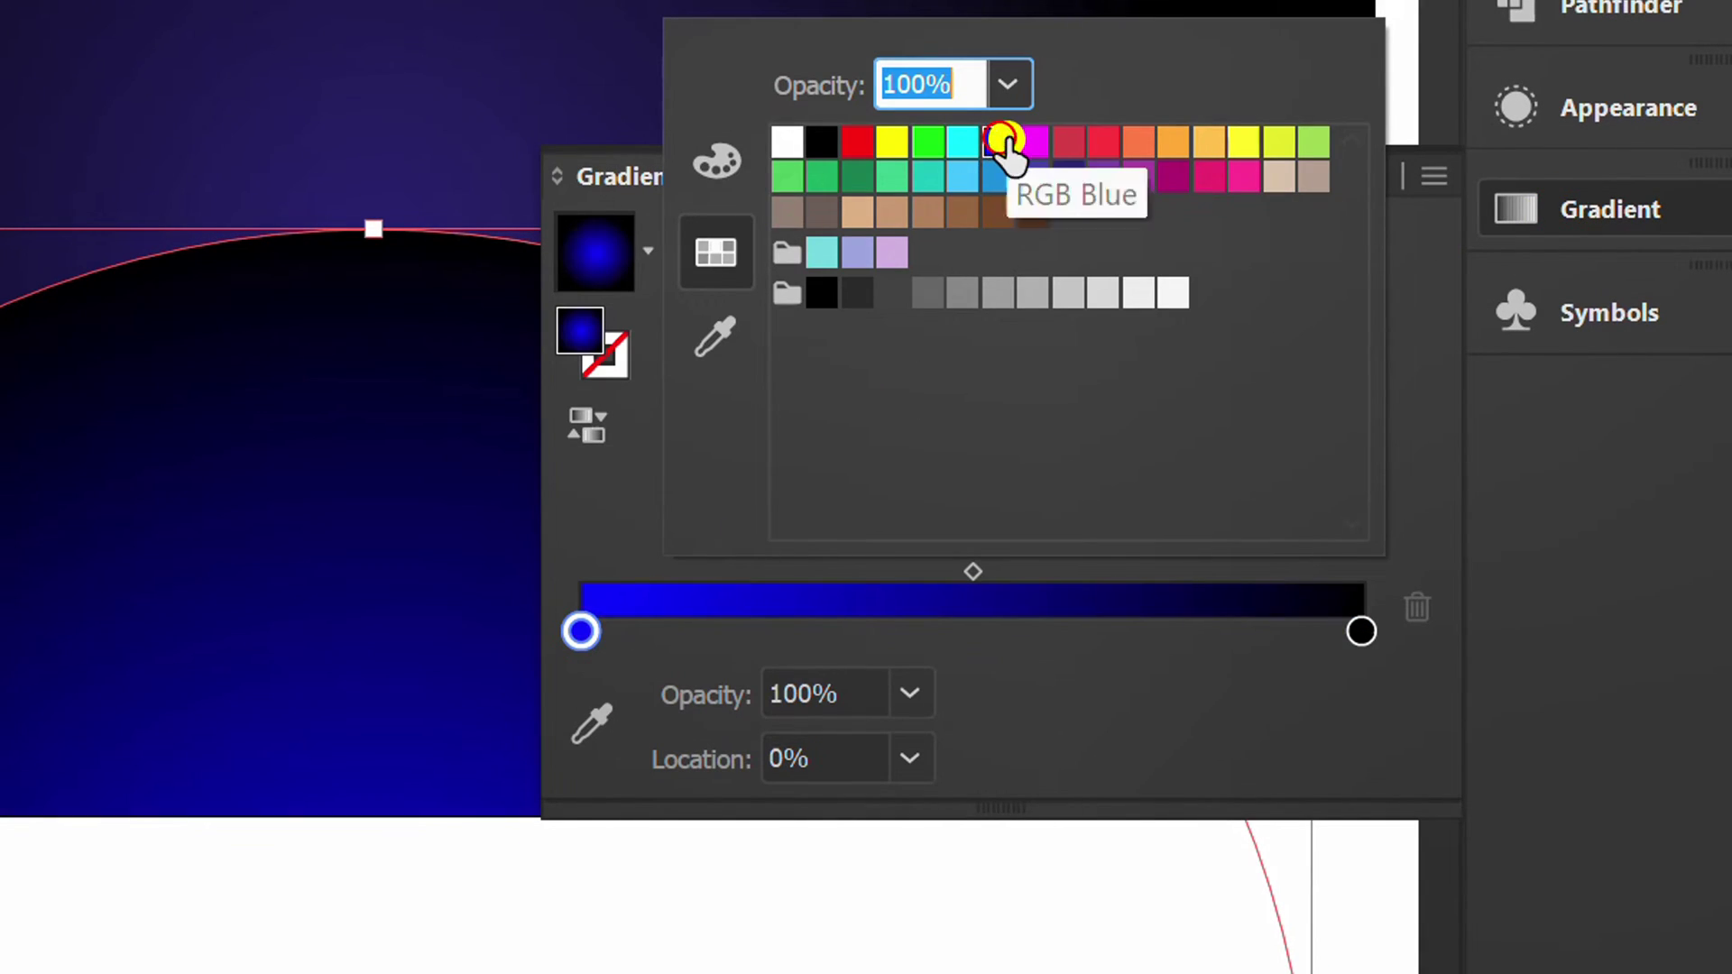
pyautogui.click(1153, 701)
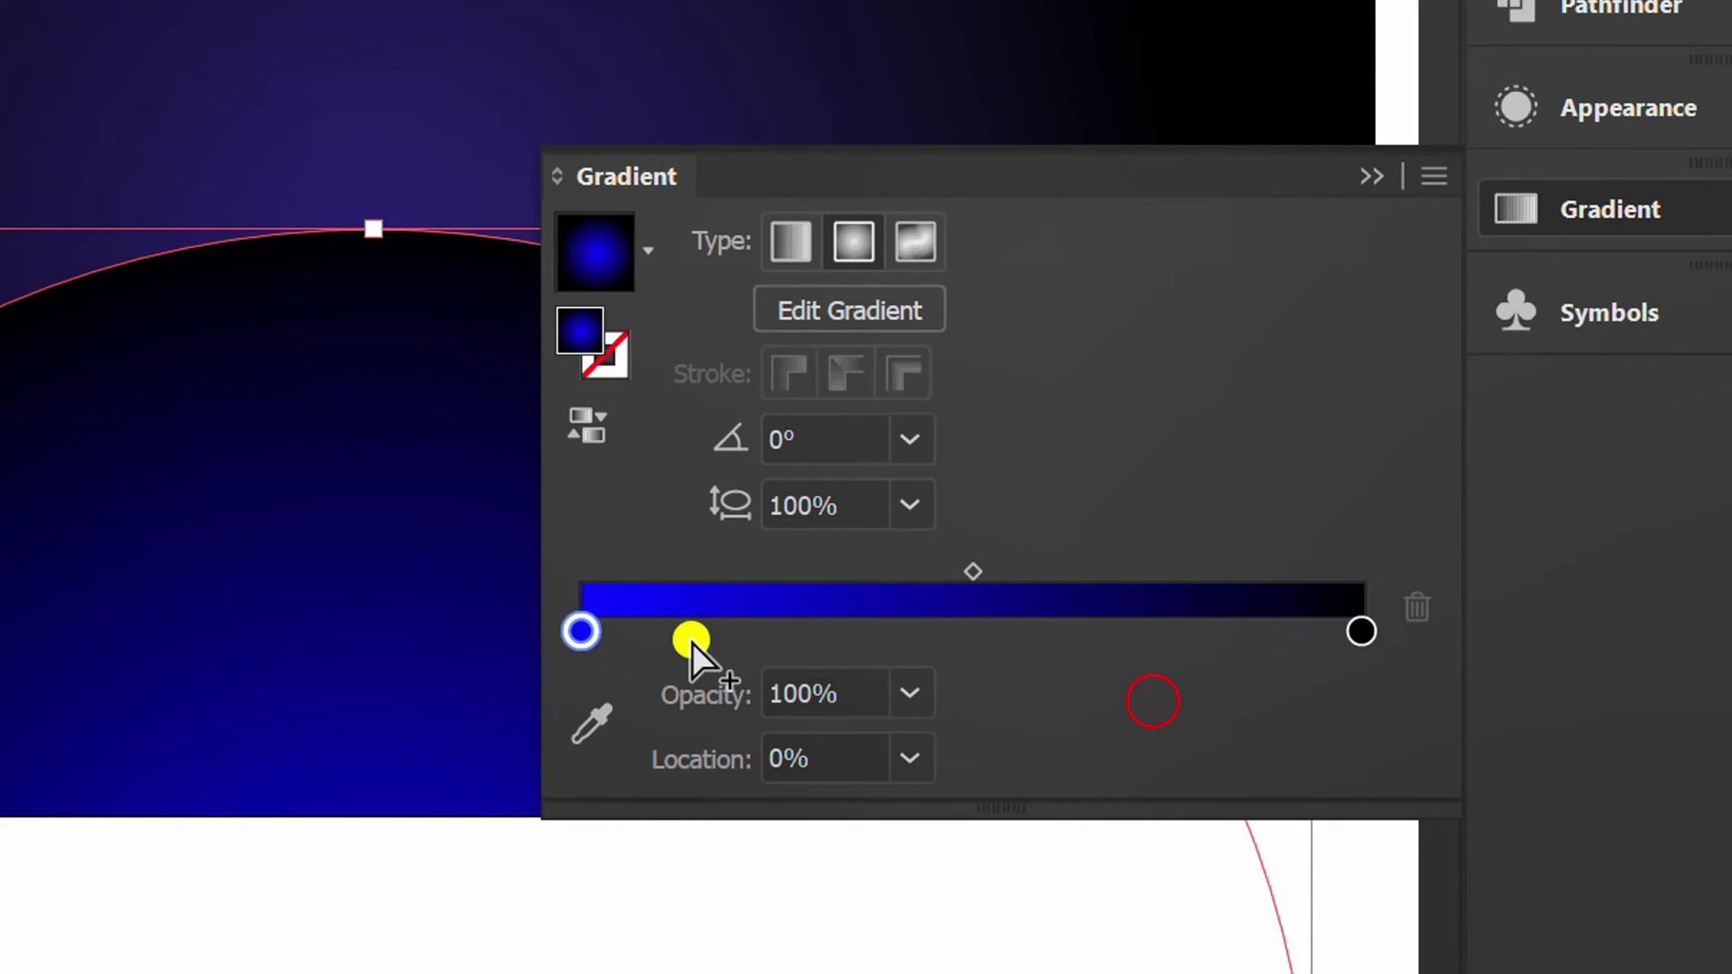
pyautogui.moveTo(581, 626); pyautogui.dragTo(1310, 653)
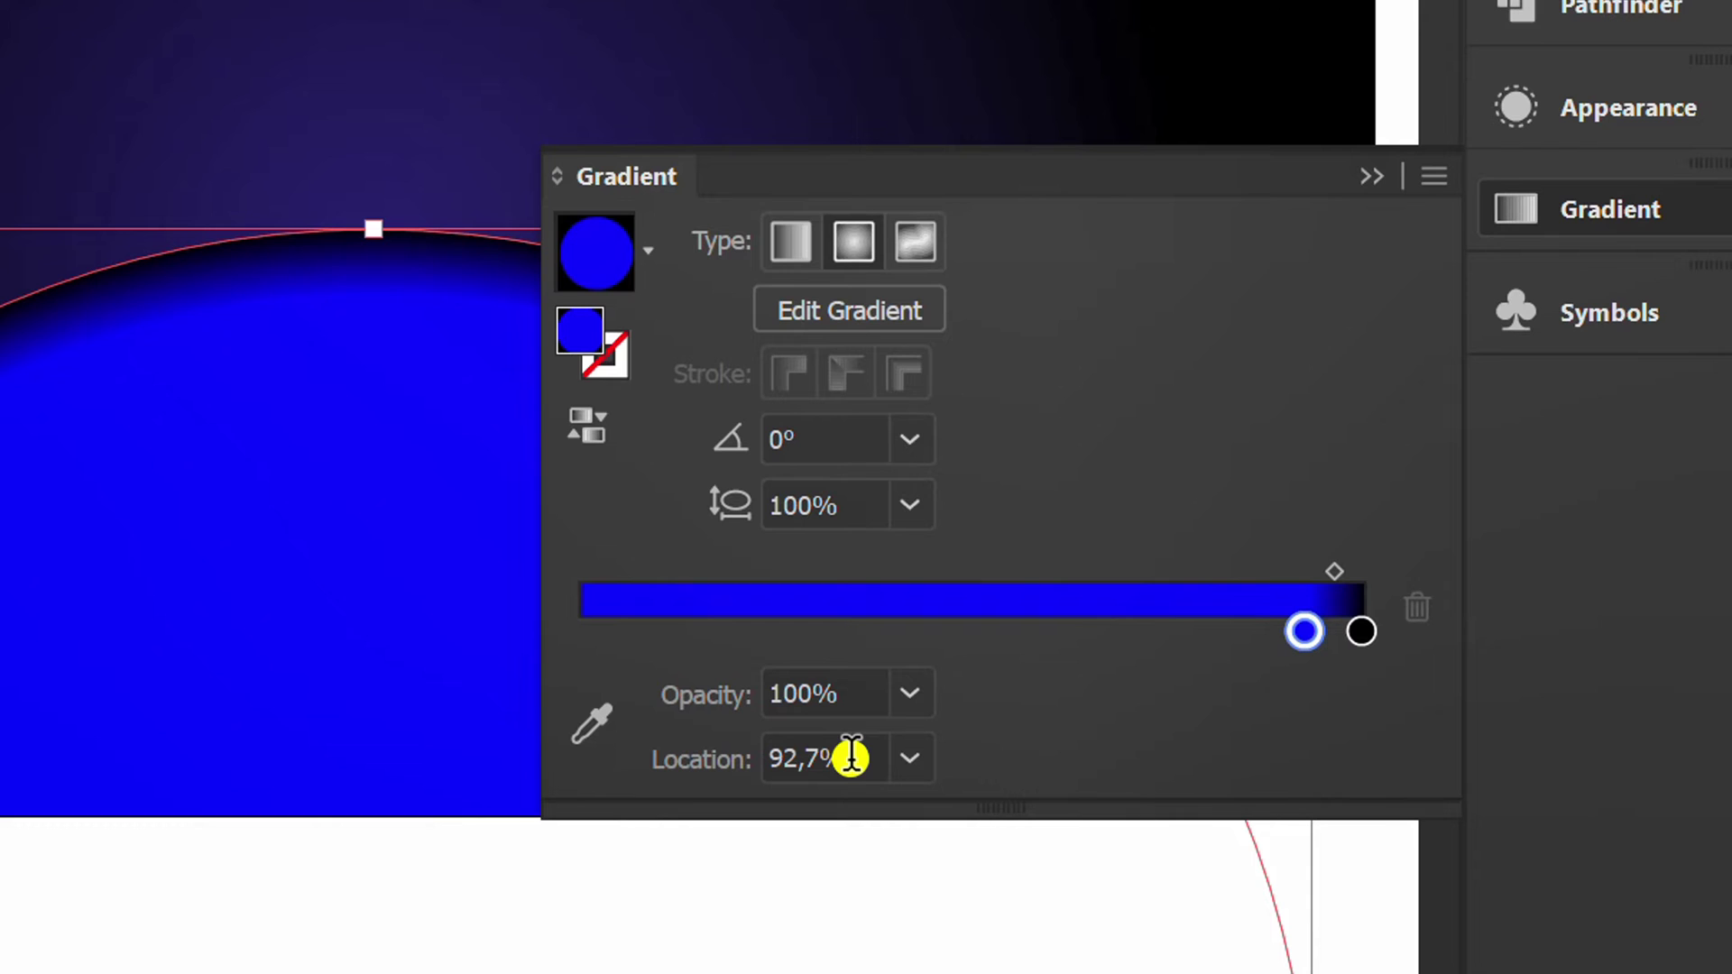
pyautogui.scroll(-1, 855, 756)
pyautogui.scroll(3, 856, 756)
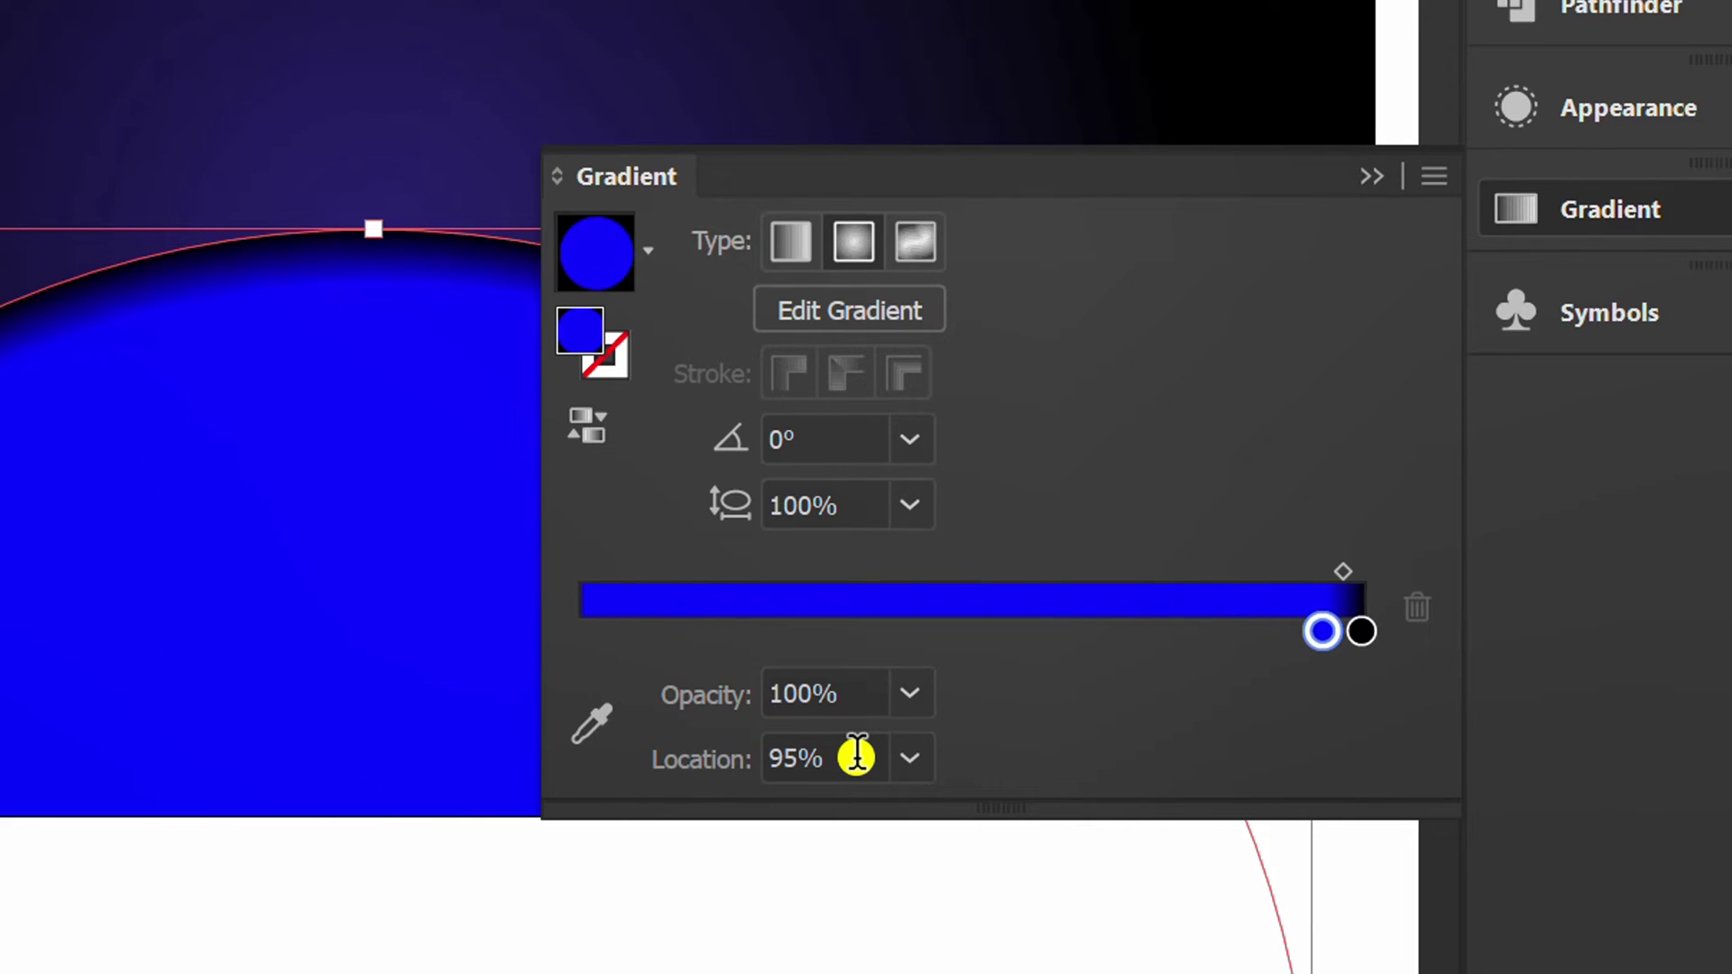
# Add a black gradient stop at about 90%, just before the blue.
pyautogui.click(1182, 639)
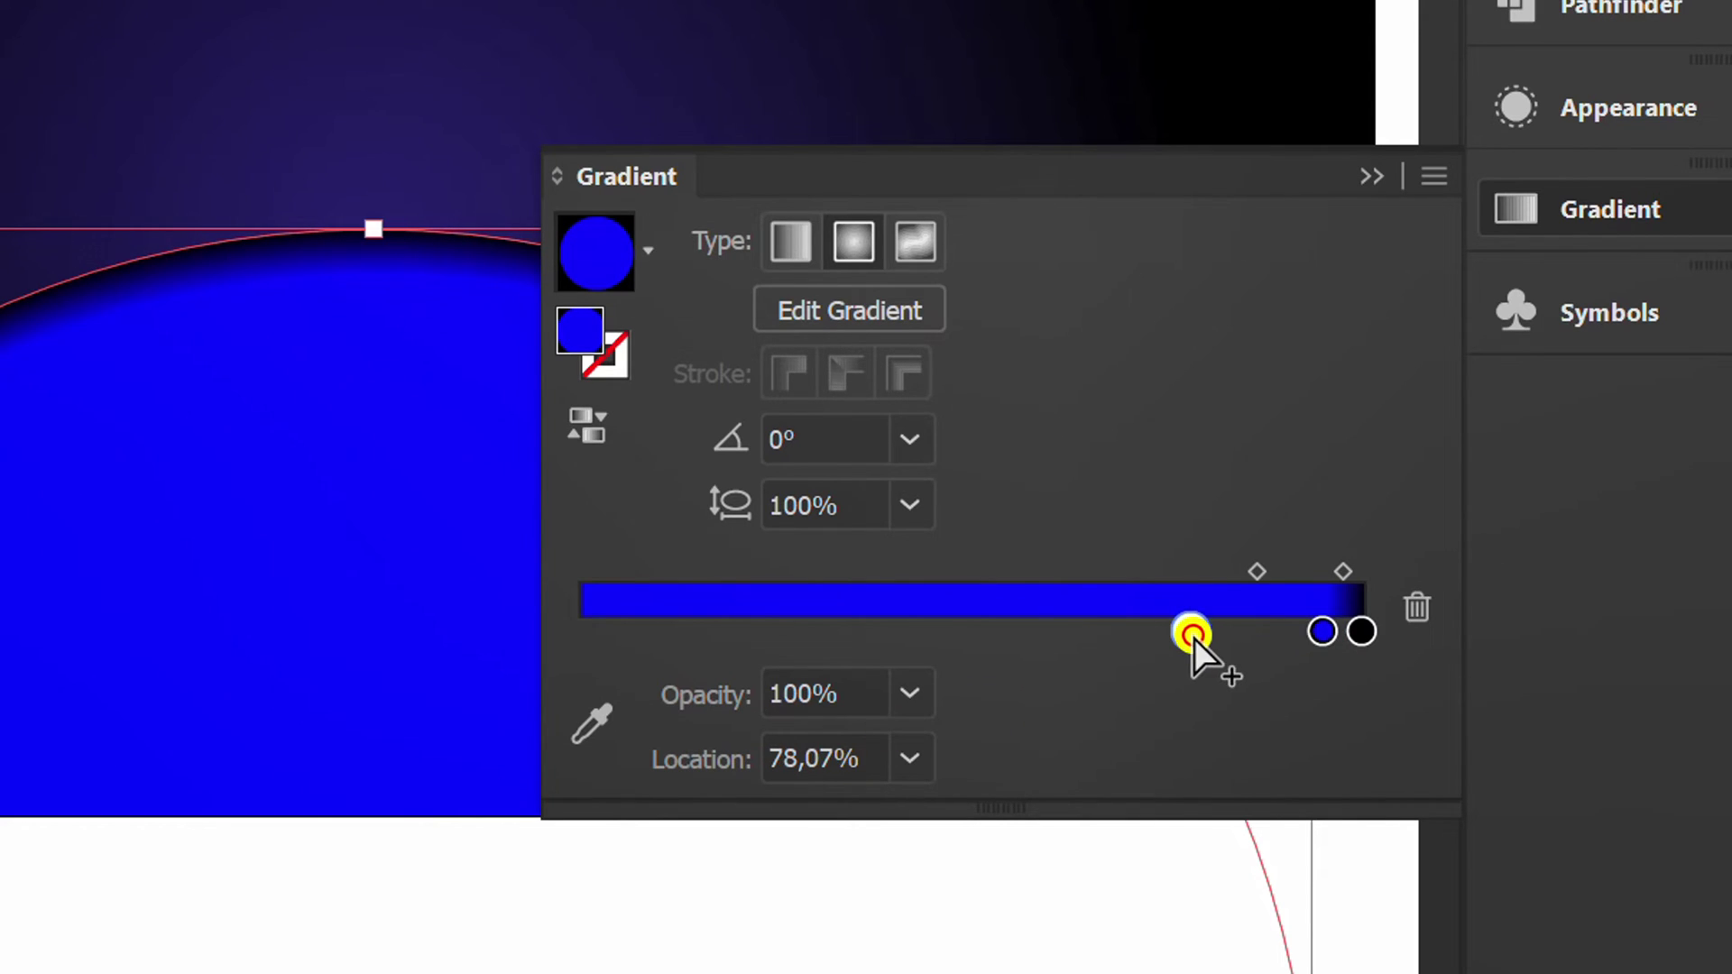
pyautogui.doubleClick(1189, 633)
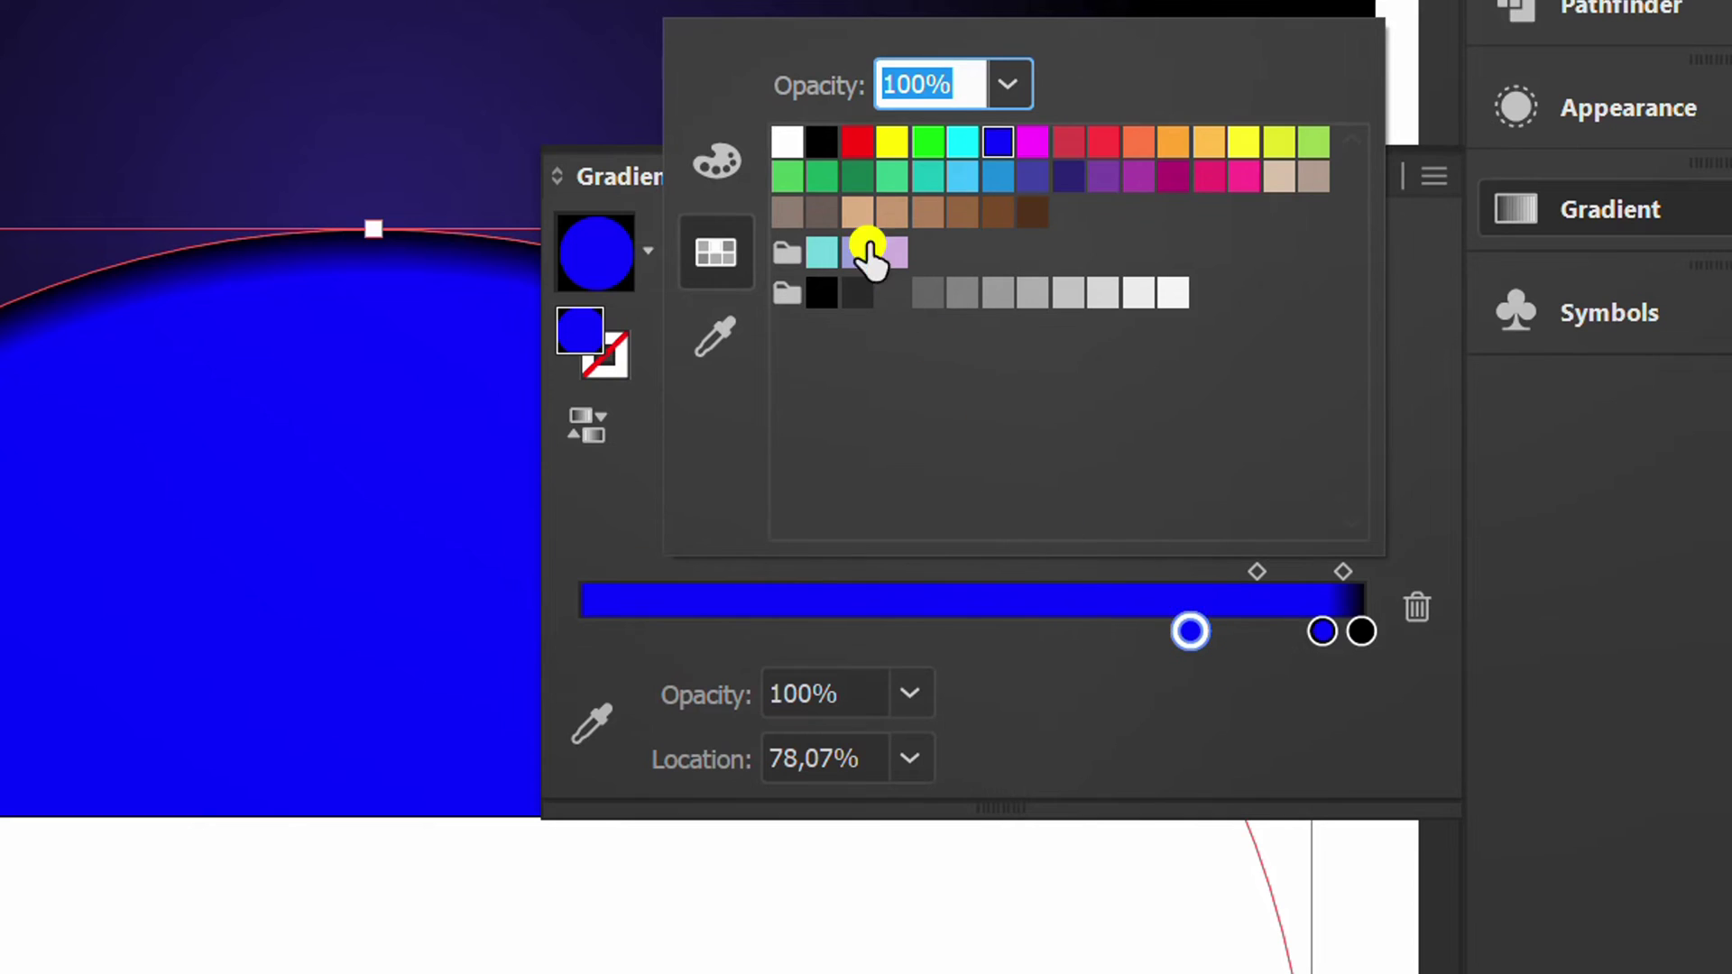
pyautogui.click(821, 141)
pyautogui.click(1132, 700)
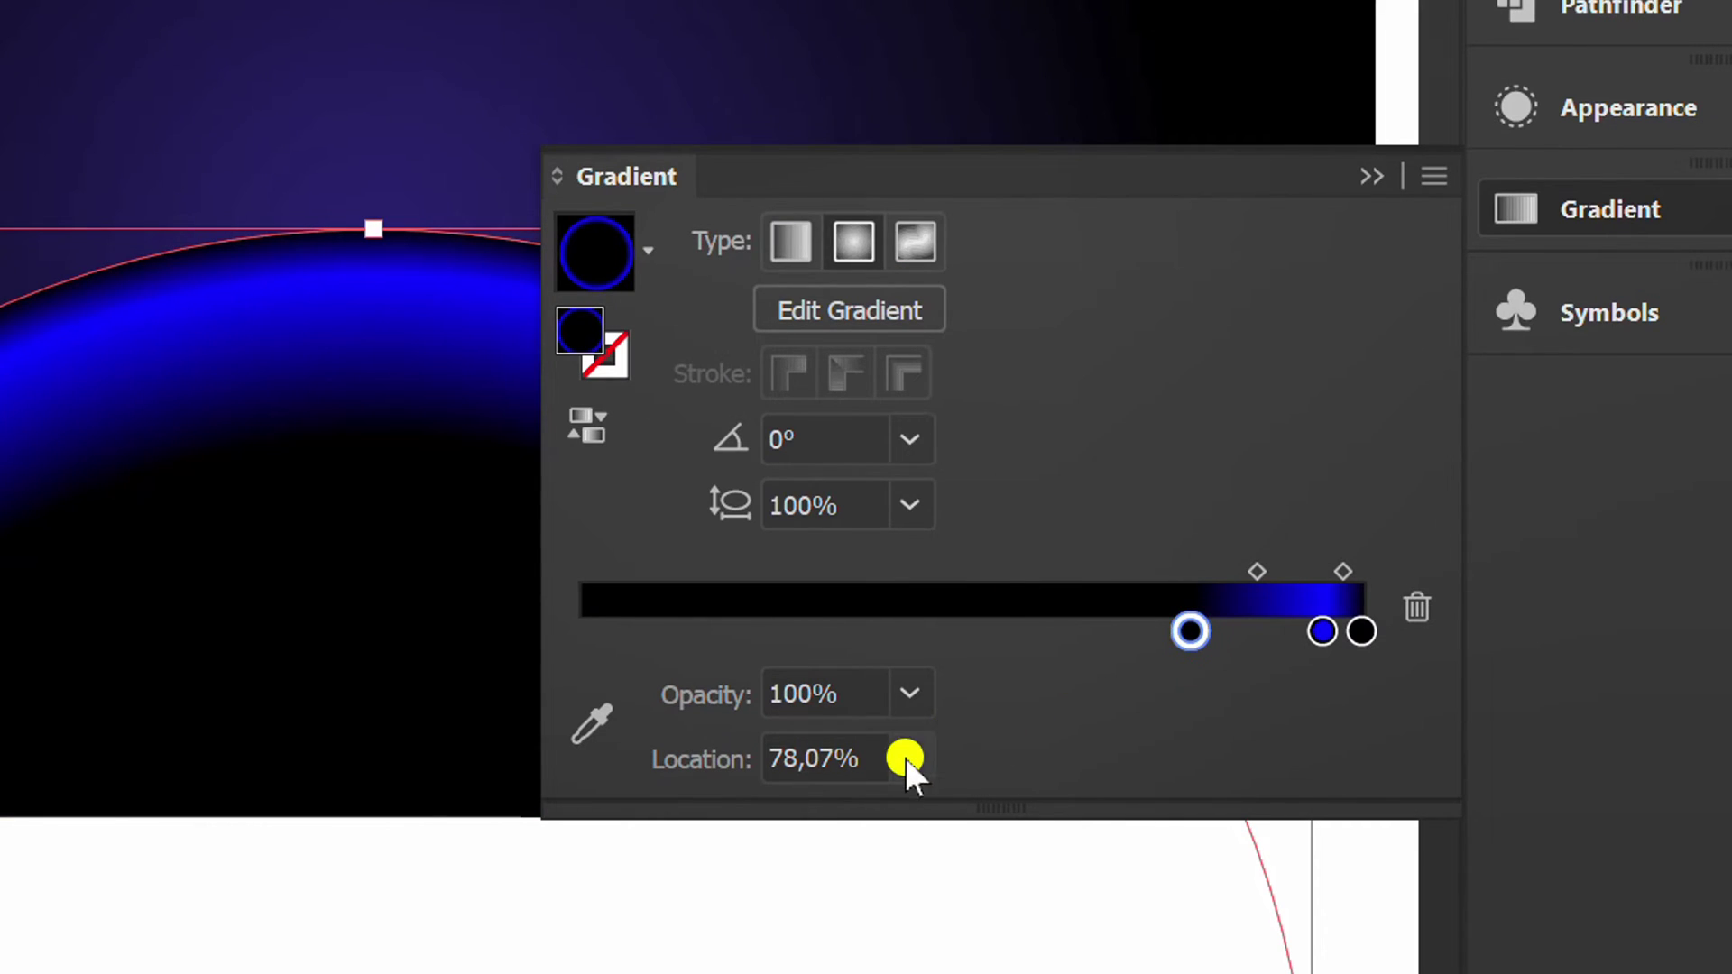
pyautogui.scroll(7, 880, 762)
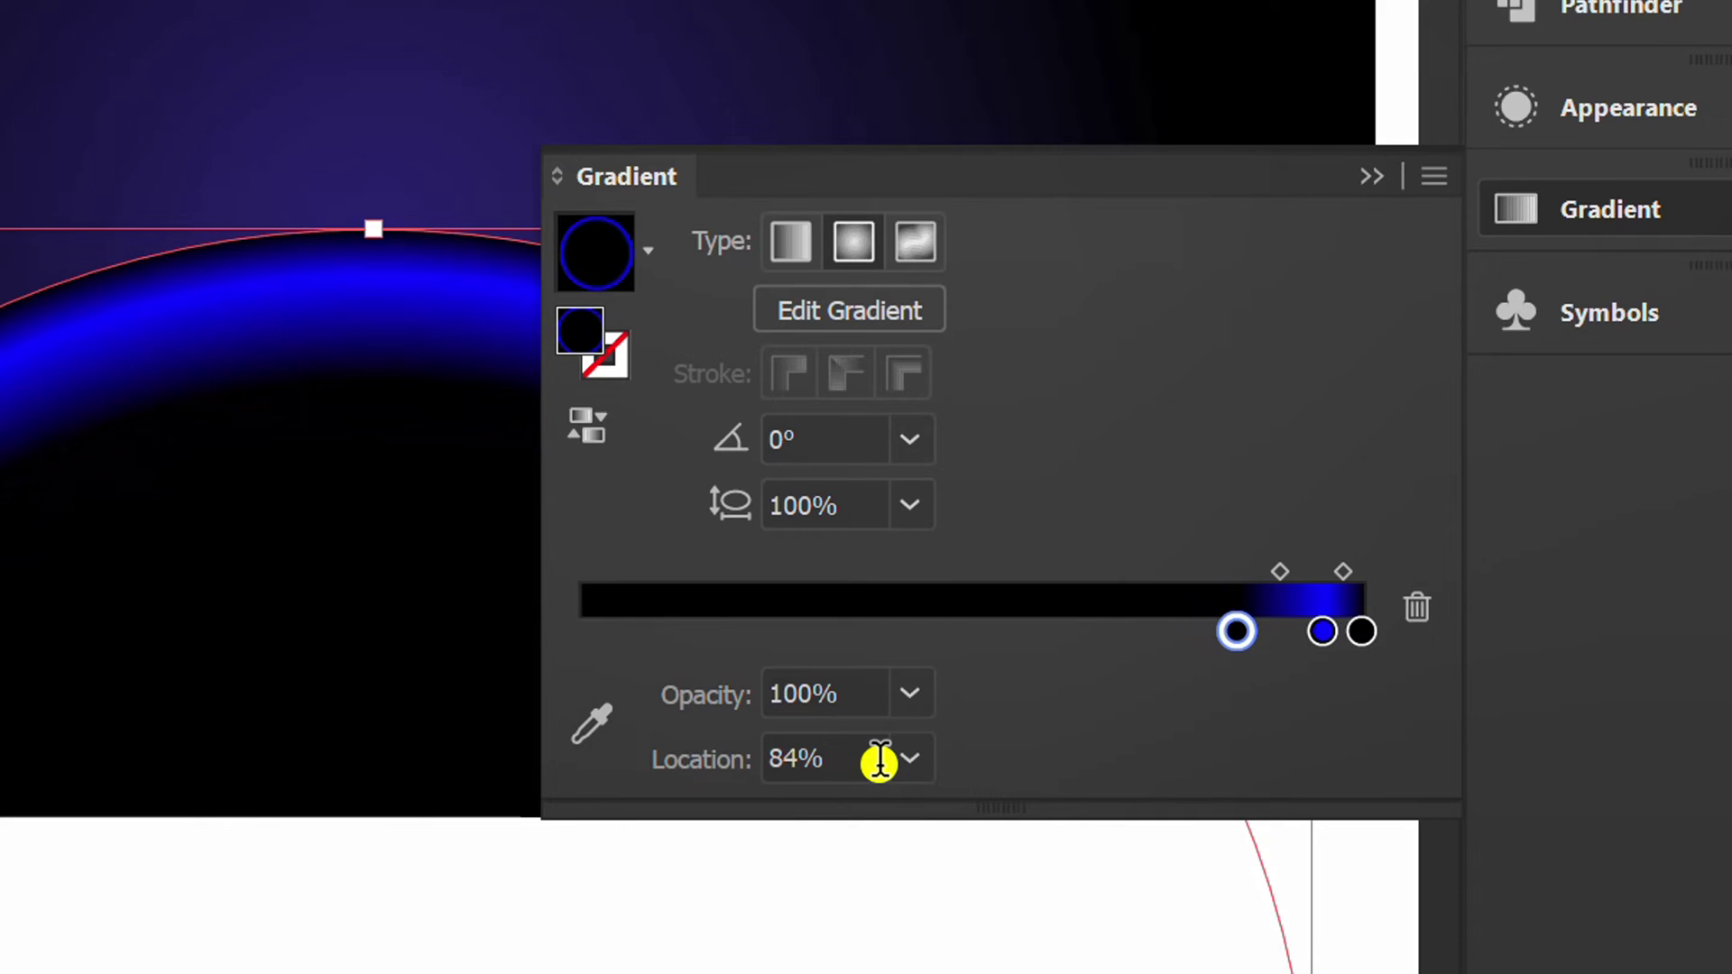
pyautogui.scroll(5, 879, 762)
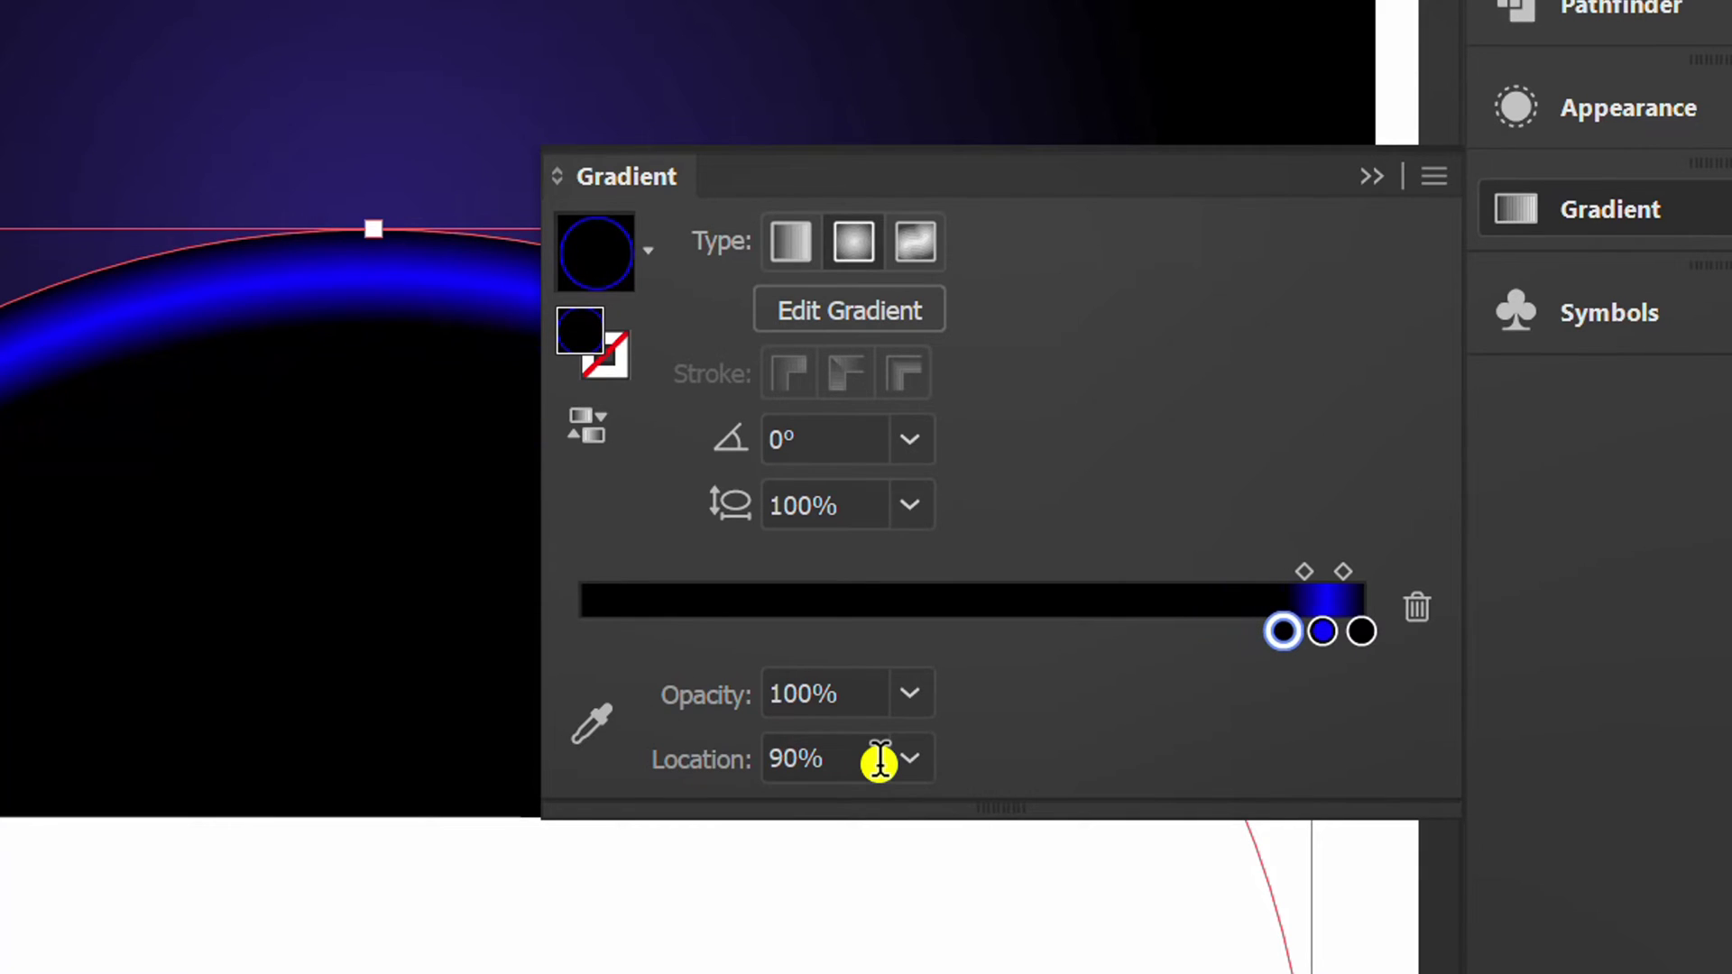
pyautogui.click(1138, 702)
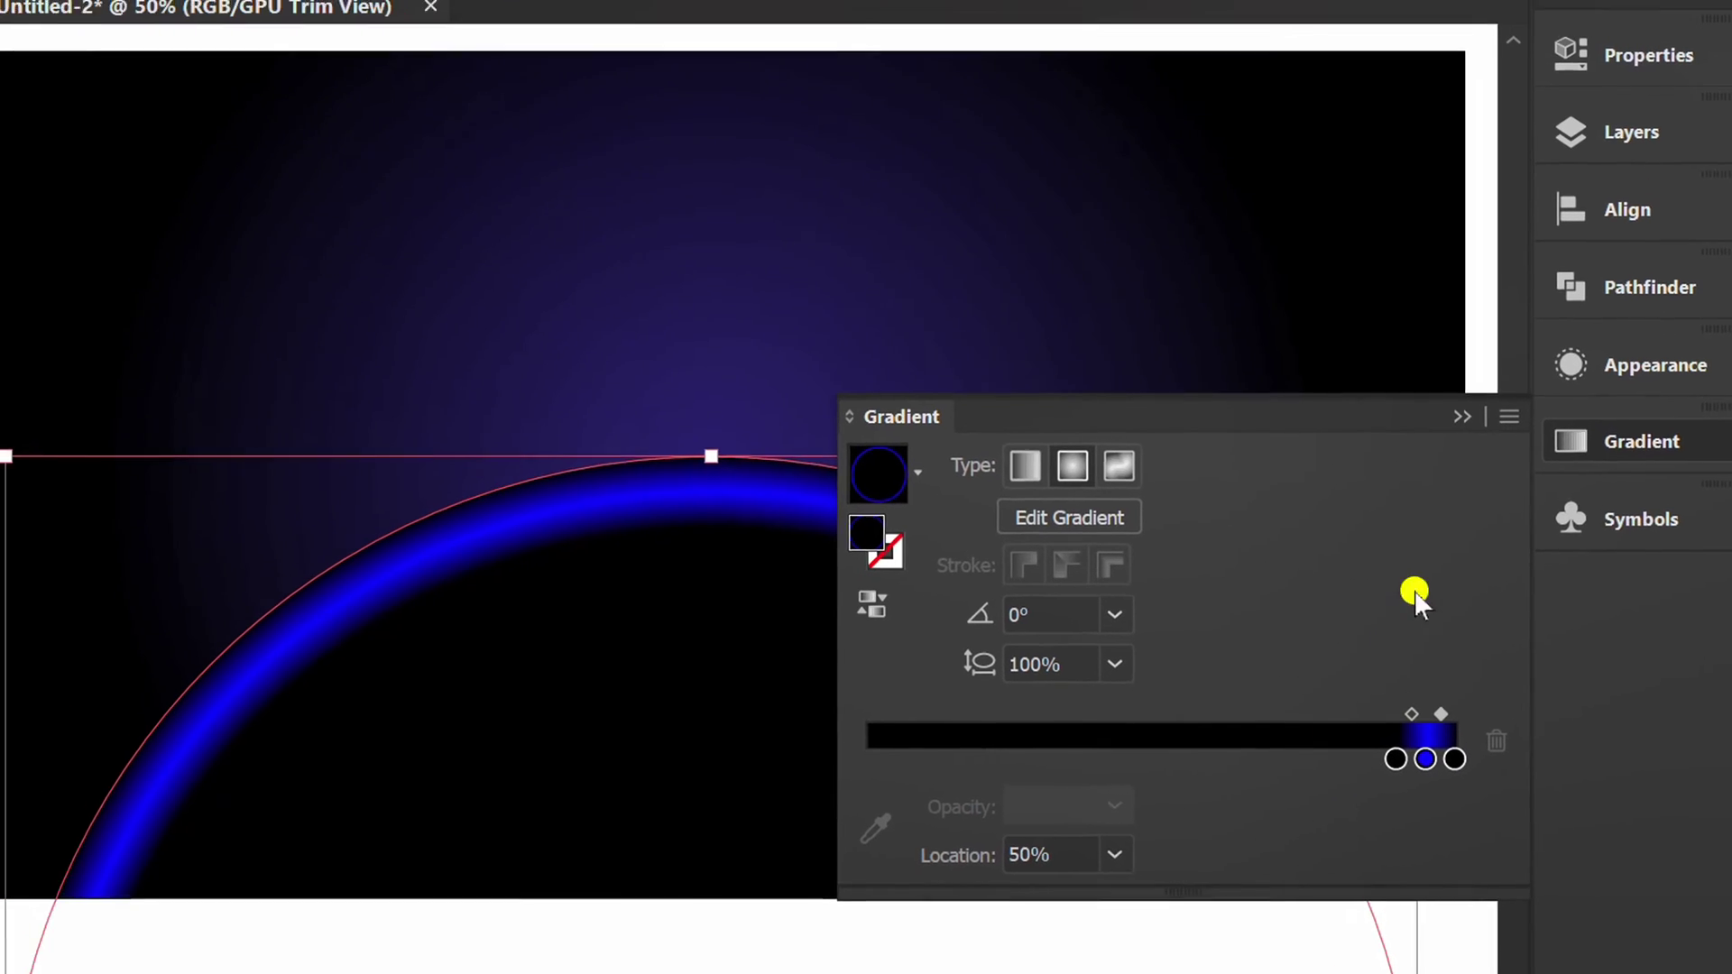
# Set the ring circle's blending mode to Screen.
pyautogui.click(1626, 54)
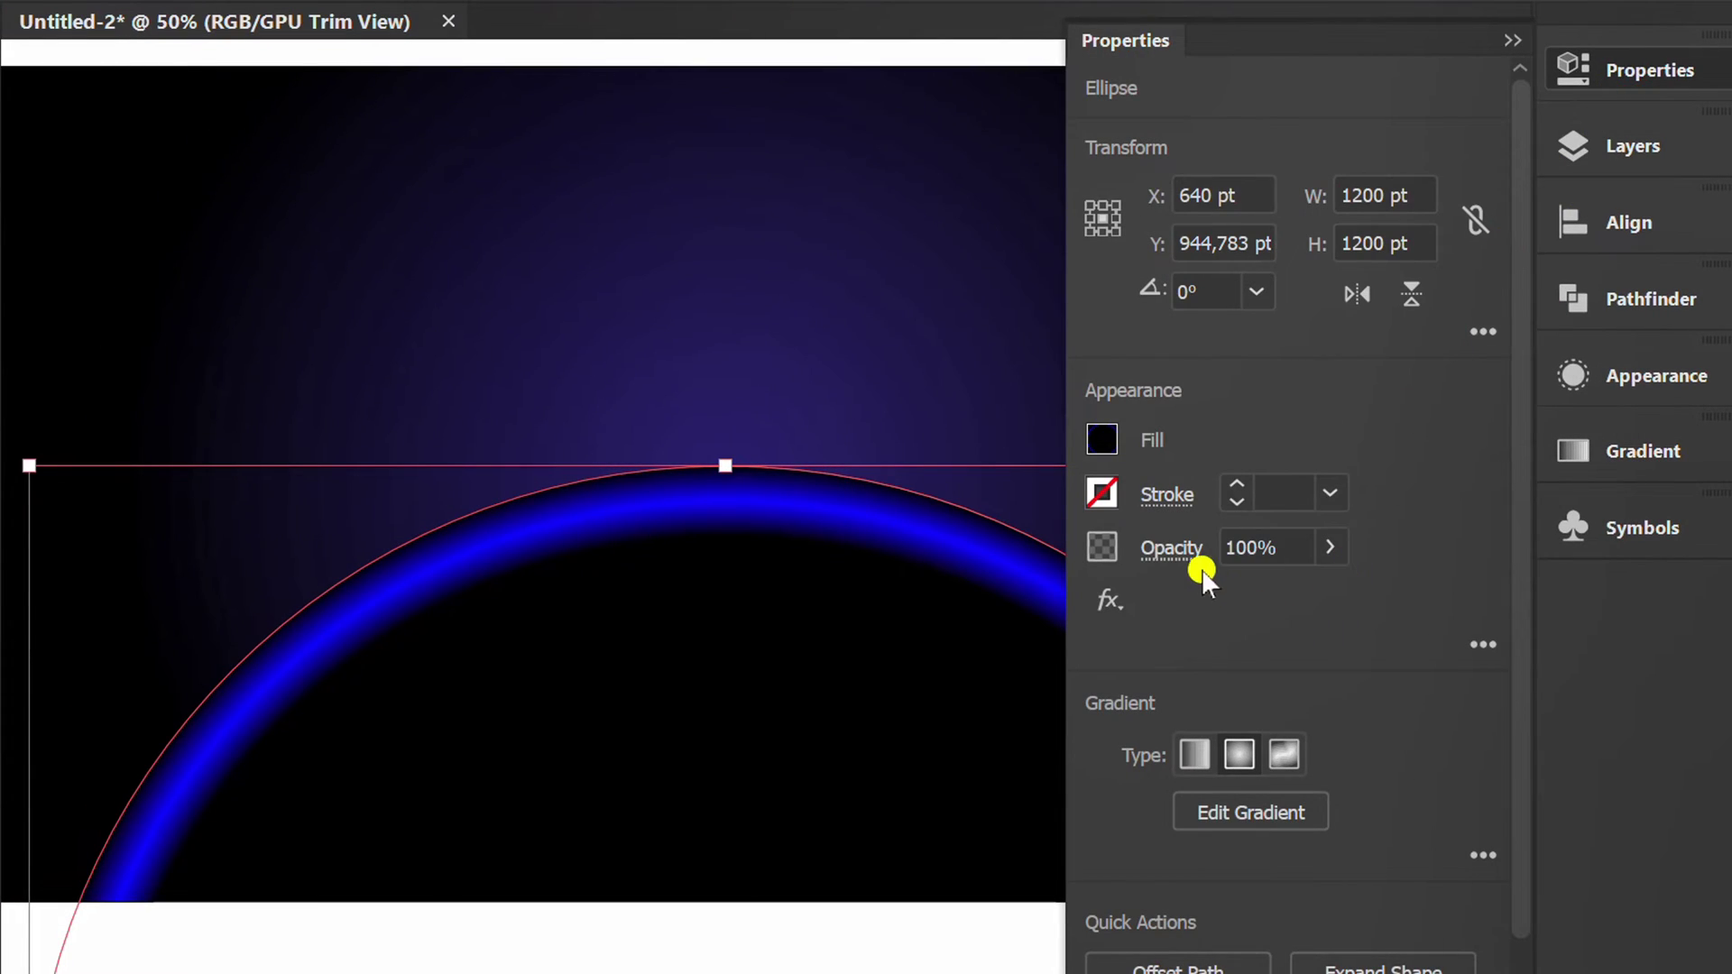
pyautogui.click(1201, 569)
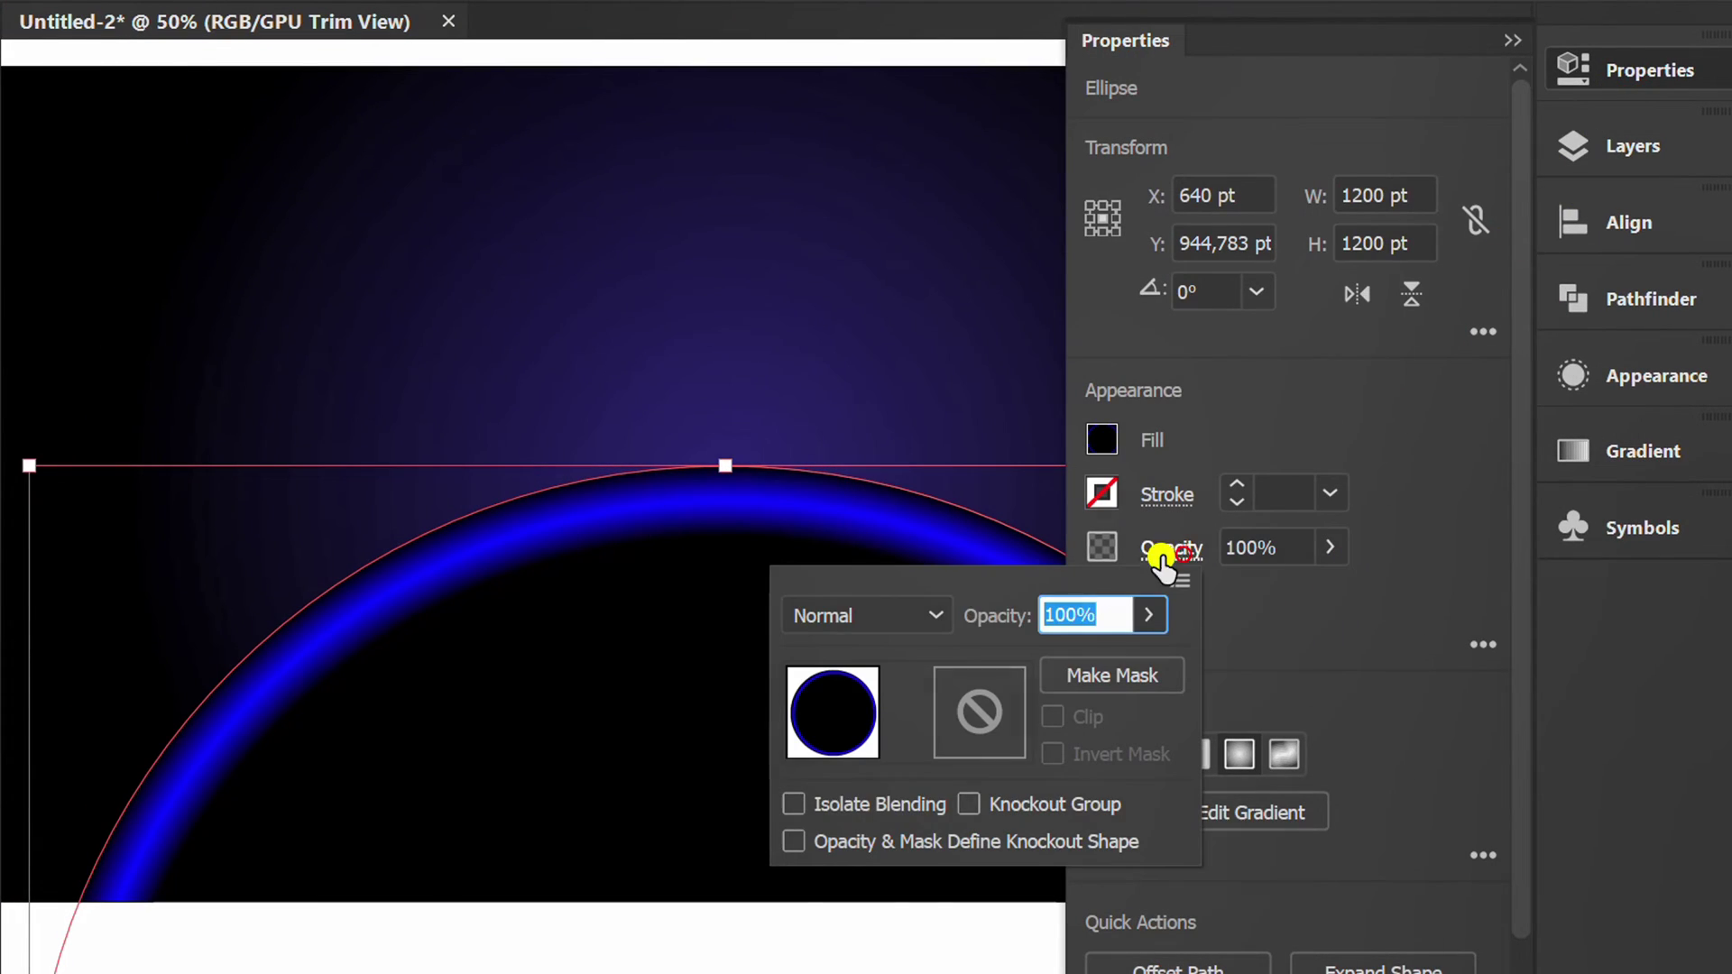
pyautogui.click(890, 615)
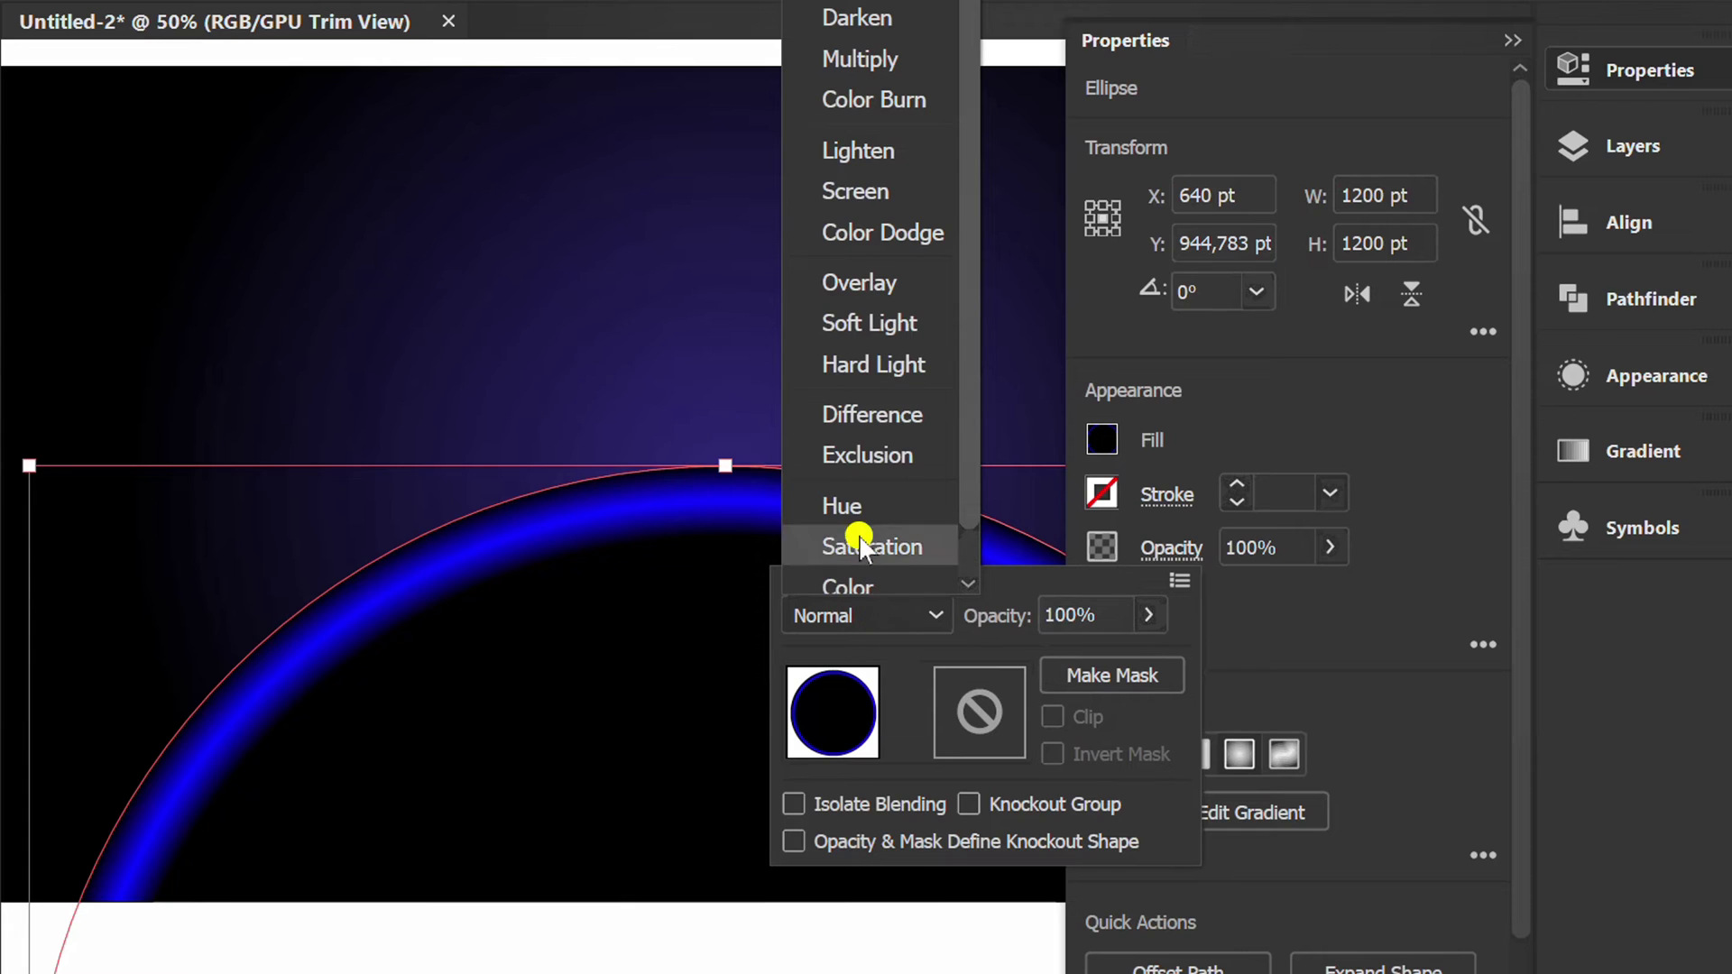
pyautogui.click(867, 192)
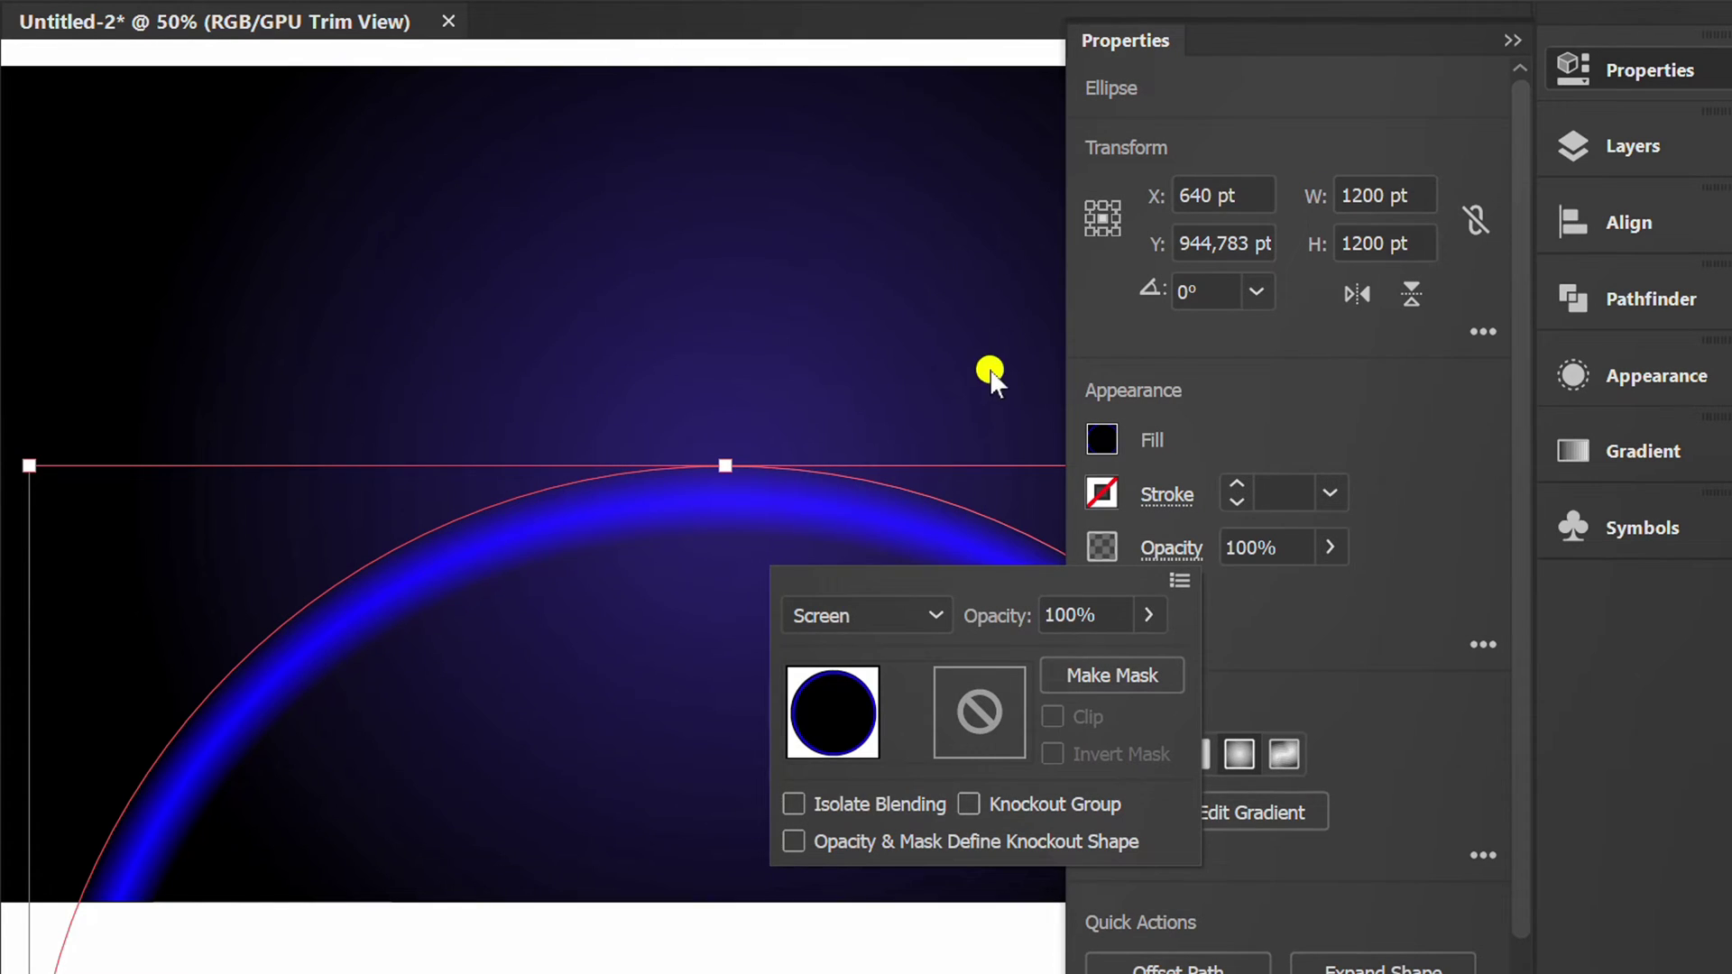
pyautogui.click(1425, 572)
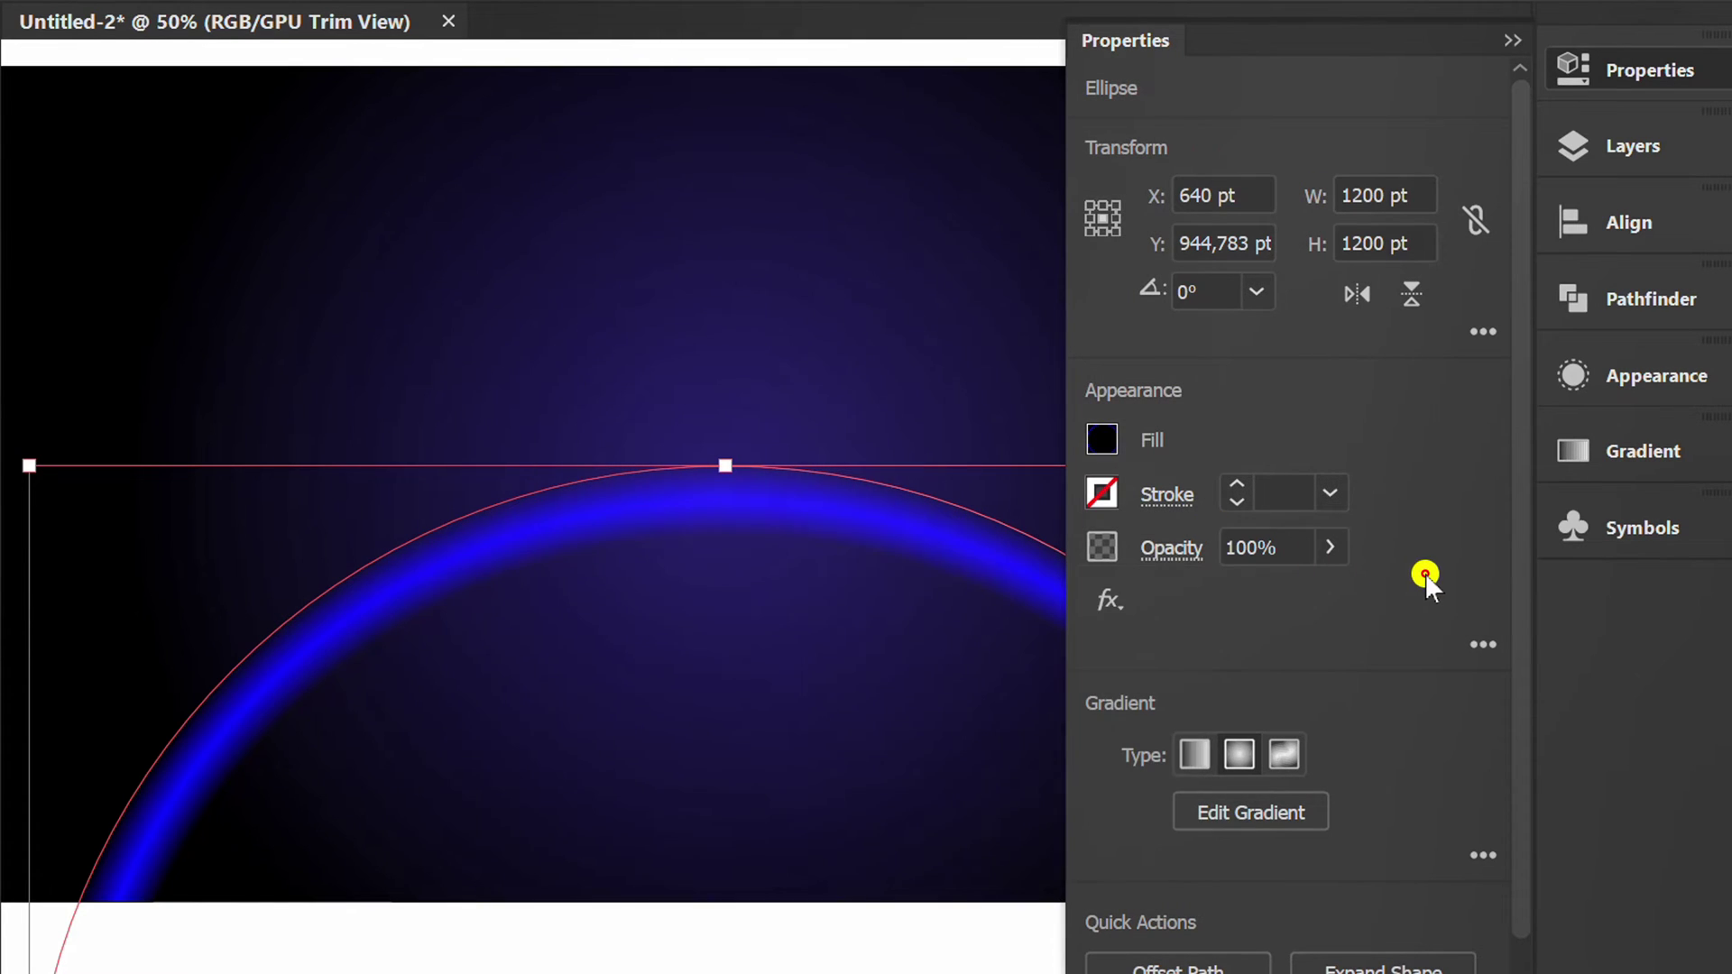
pyautogui.click(1515, 42)
pyautogui.press('ctrl')
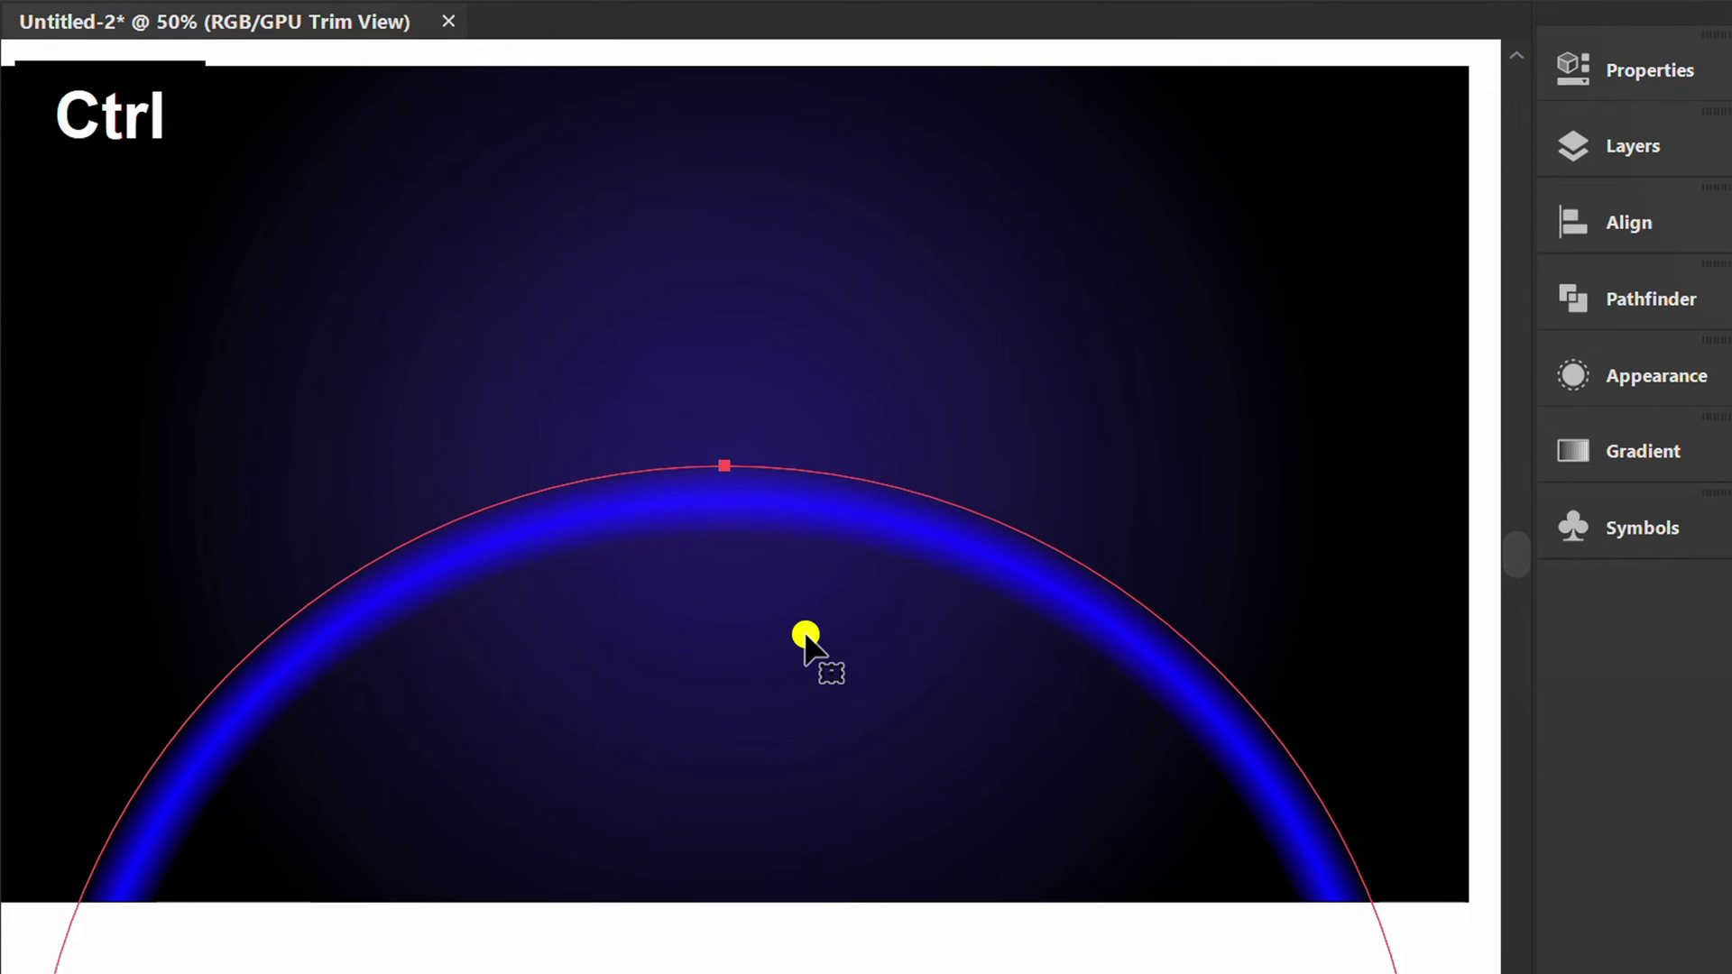
# Paste a copy of the ring in front and make its 95% gradient stop white.
pyautogui.hotkey('ctrl', 'c')
pyautogui.hotkey('ctrl', 'f')
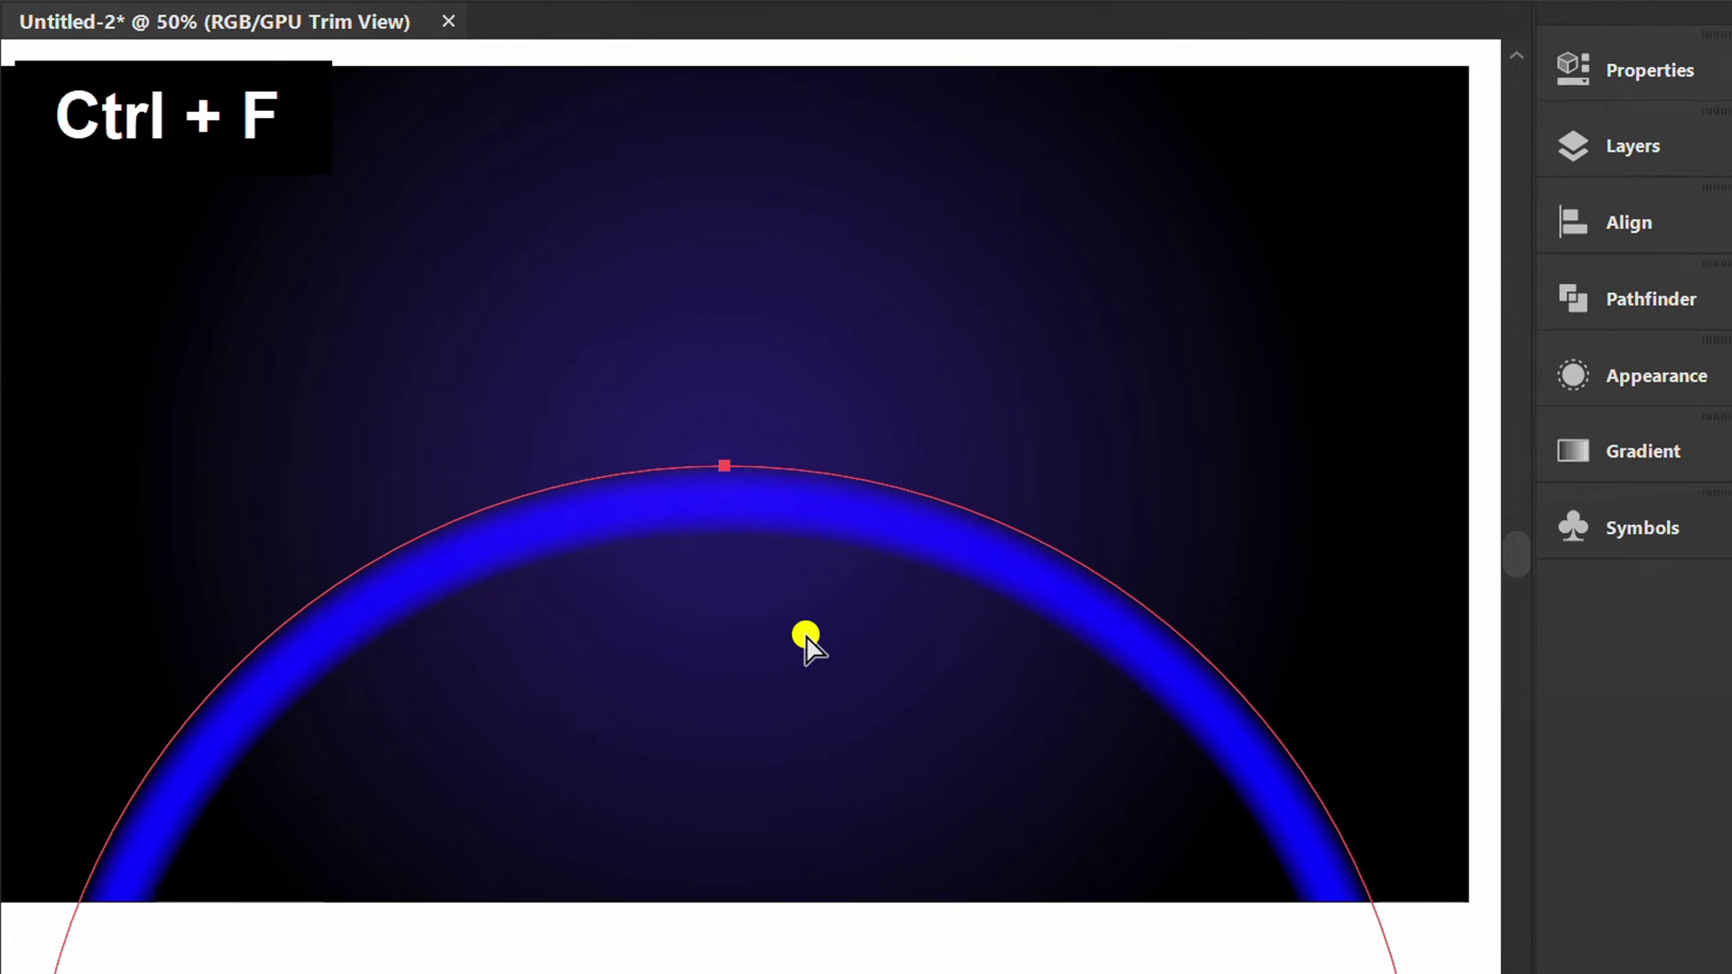
pyautogui.click(1645, 453)
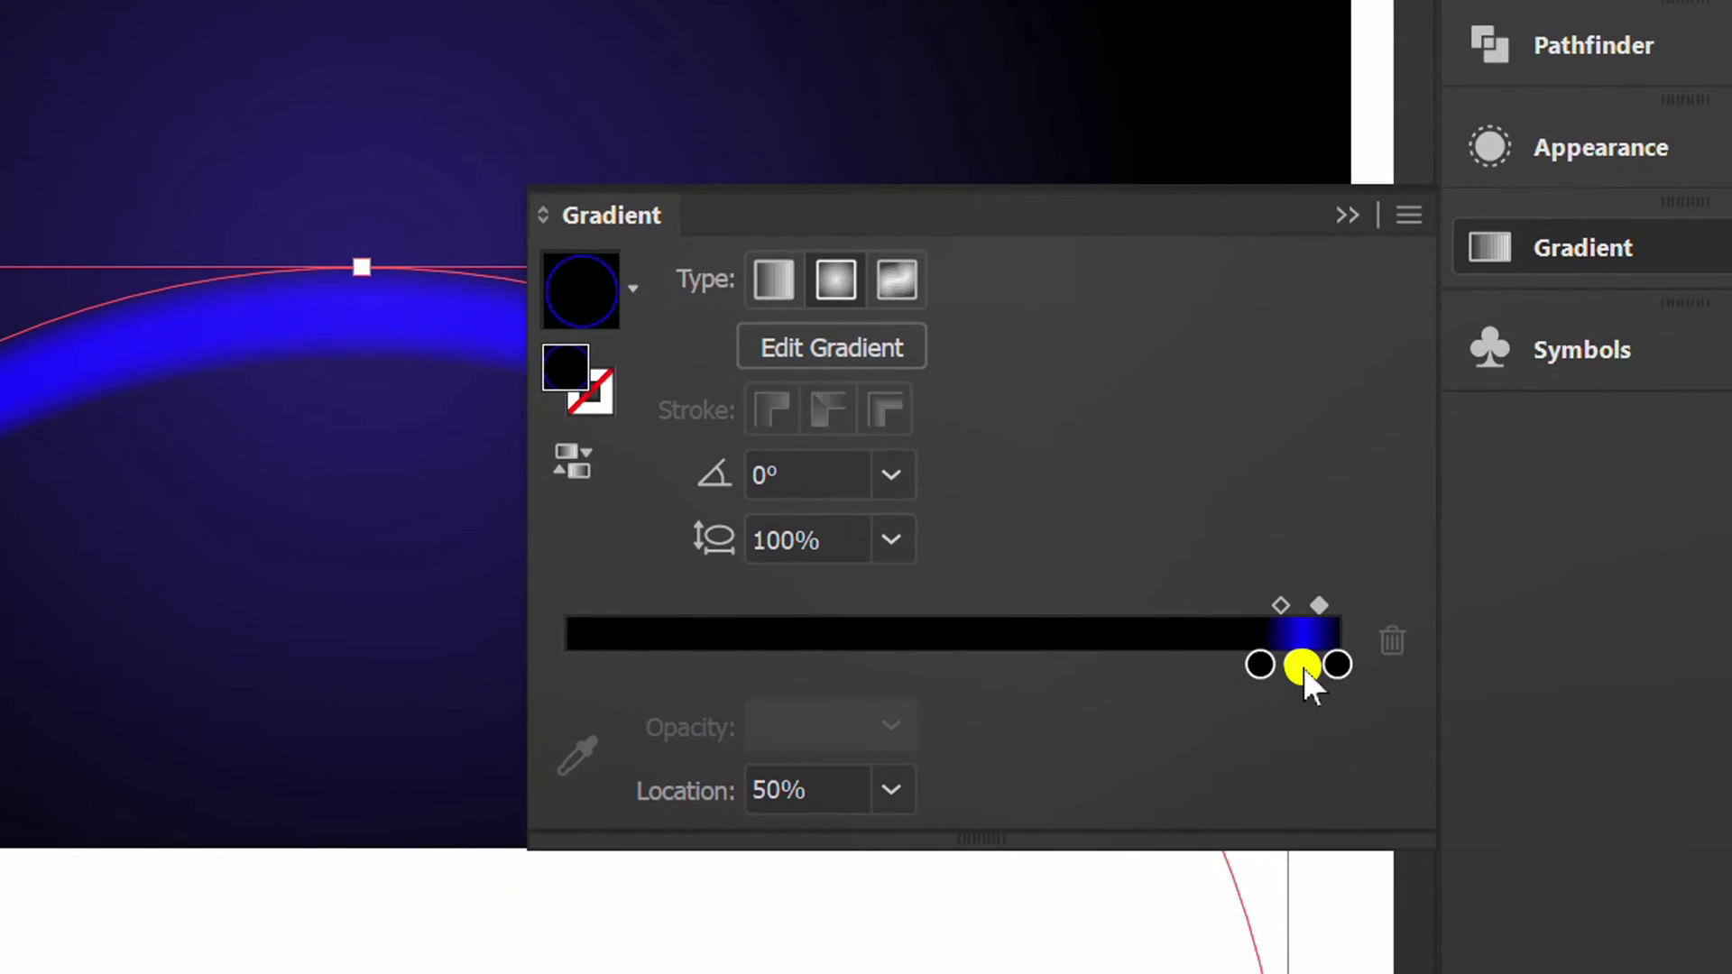
pyautogui.doubleClick(1303, 668)
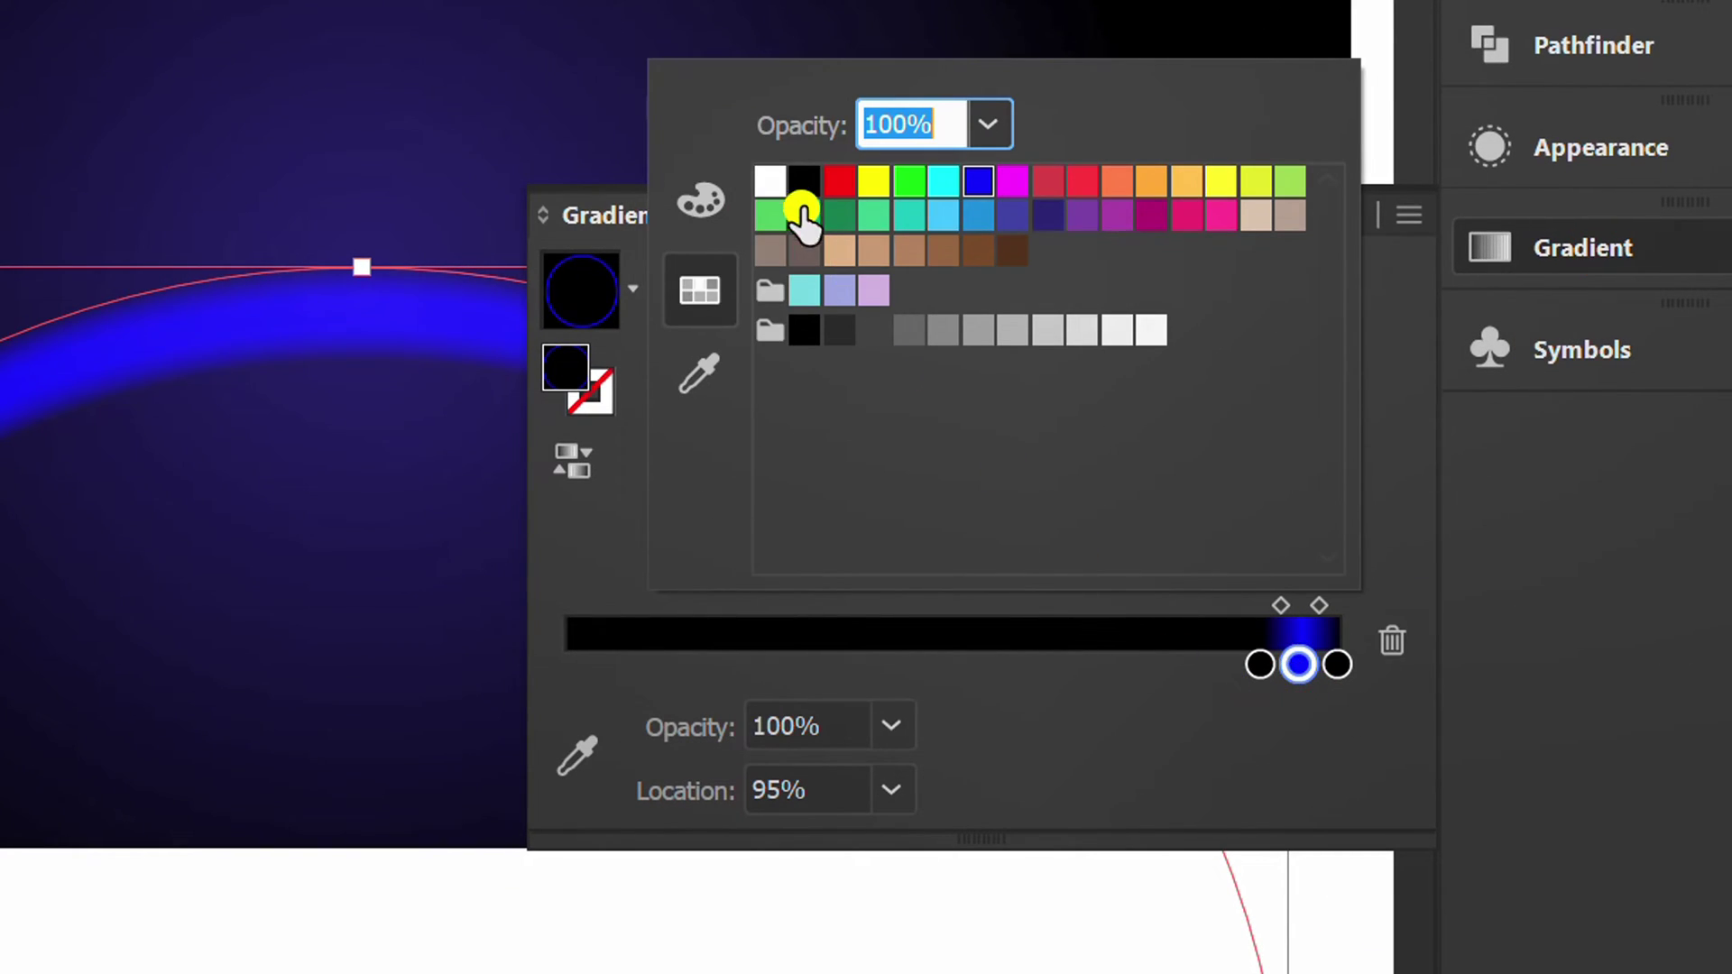
pyautogui.click(771, 181)
pyautogui.click(1290, 754)
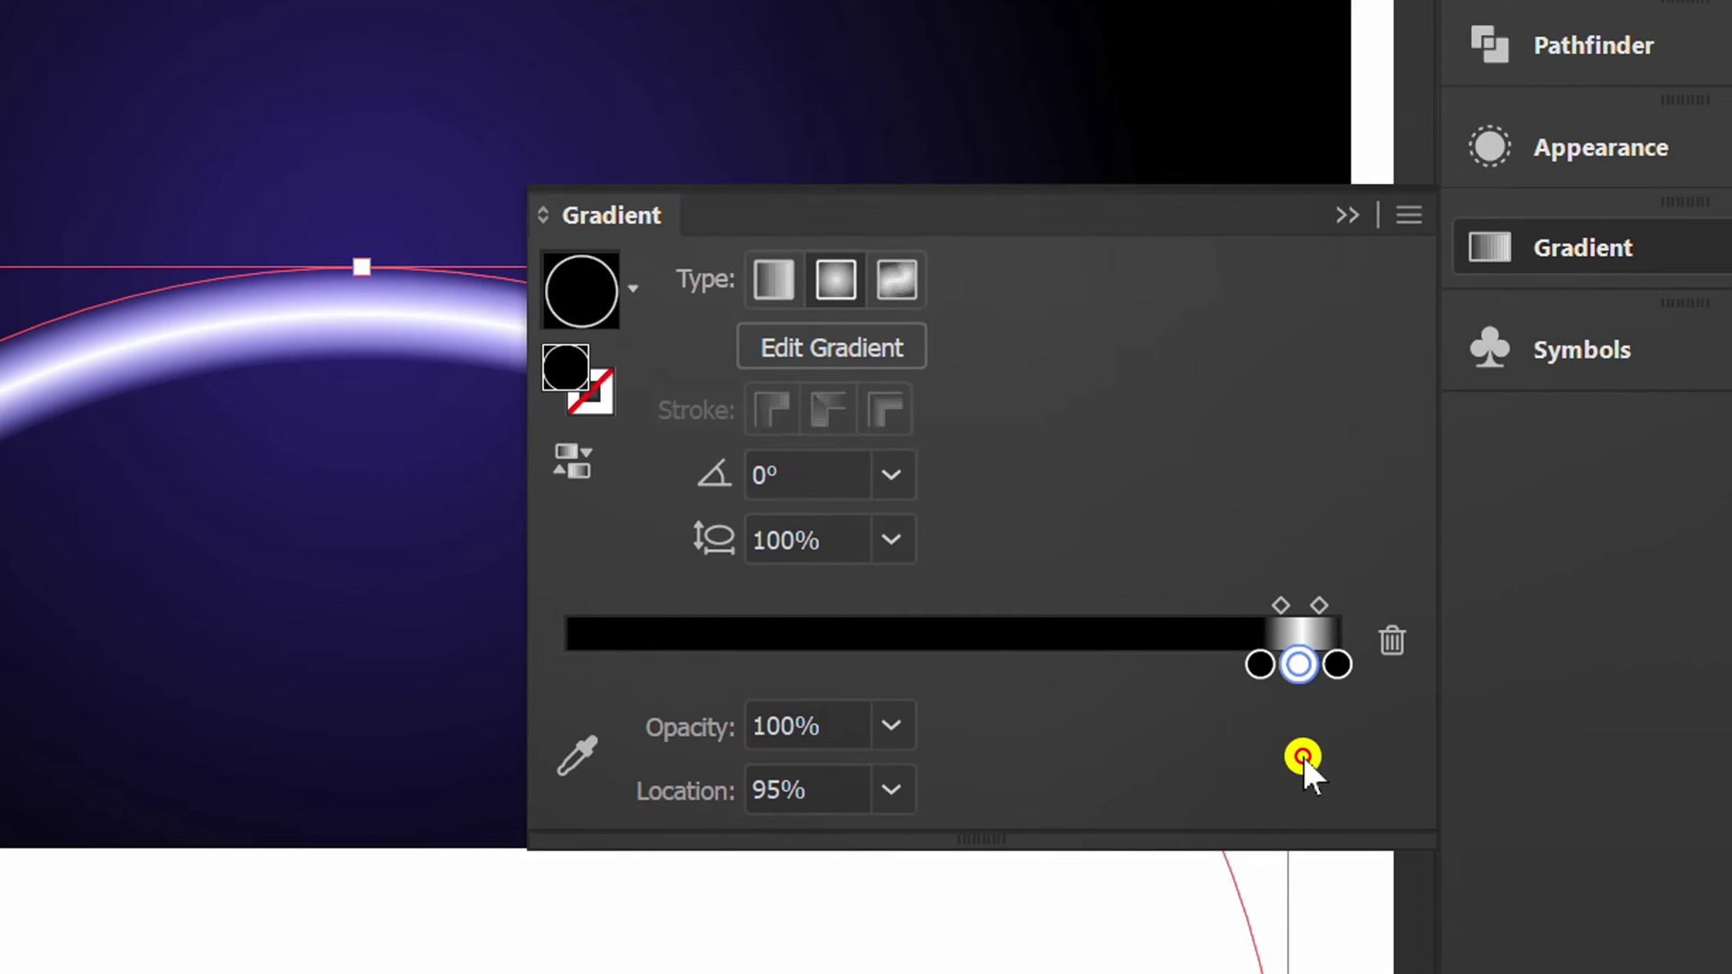
# Set the gradient midpoint location to 41%.
pyautogui.click(1280, 606)
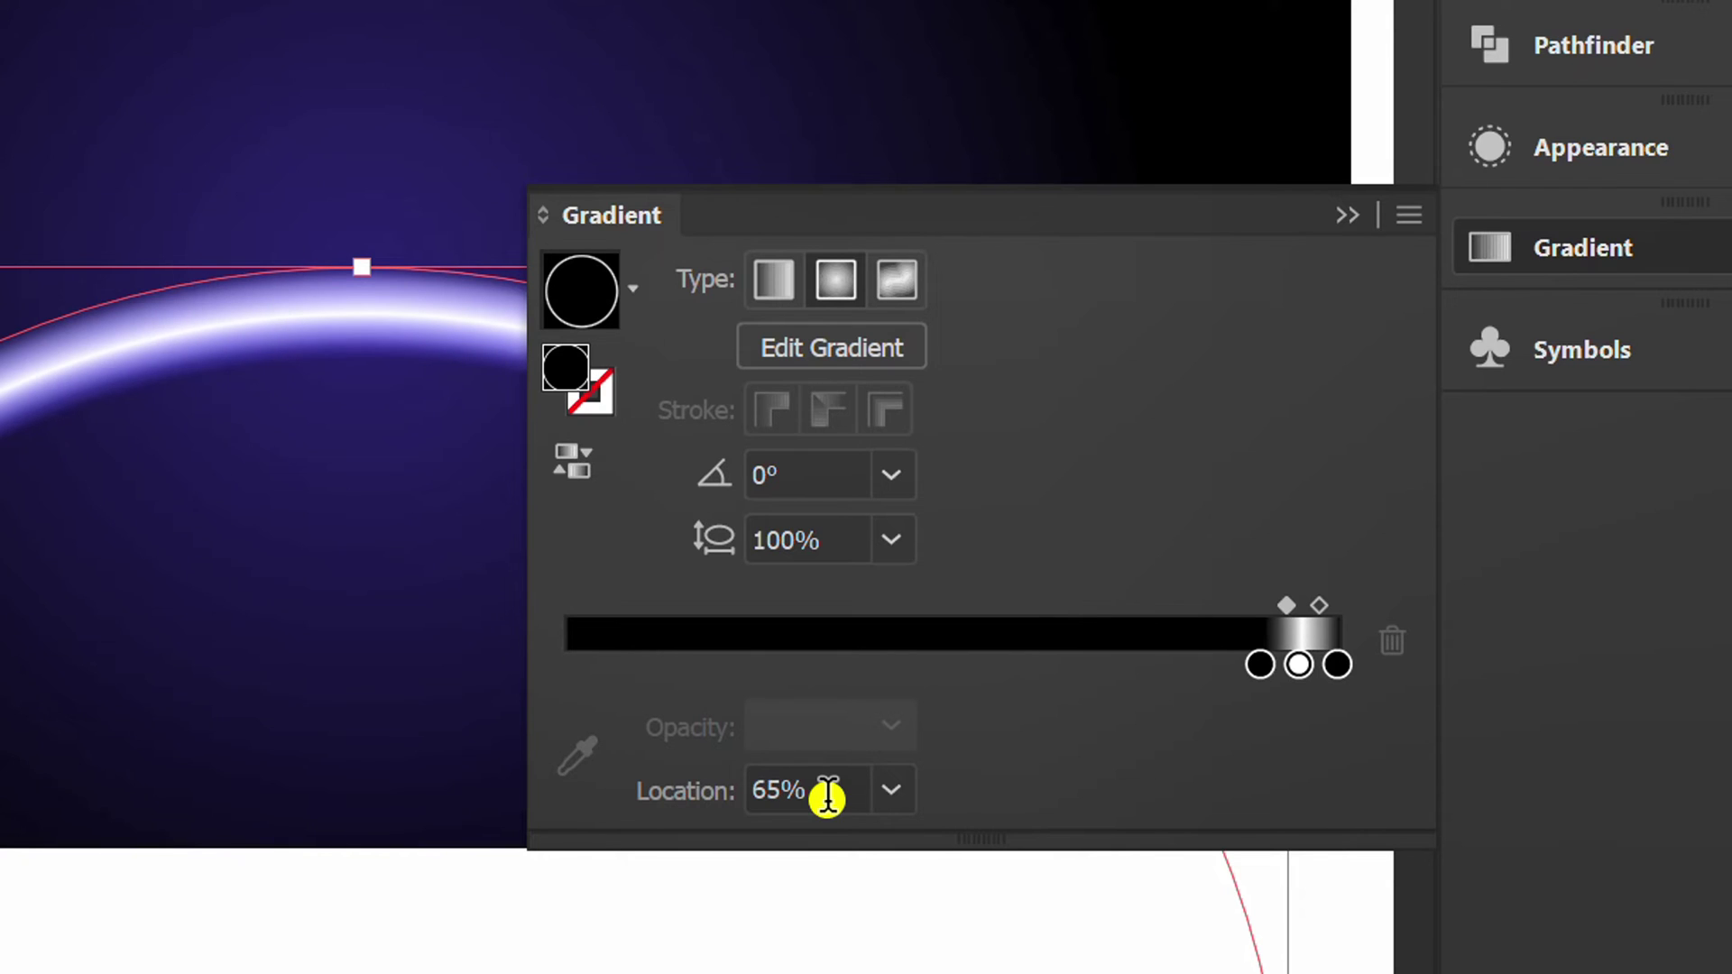
pyautogui.click(1317, 605)
pyautogui.doubleClick(857, 790)
pyautogui.write('45')
pyautogui.press('Return')
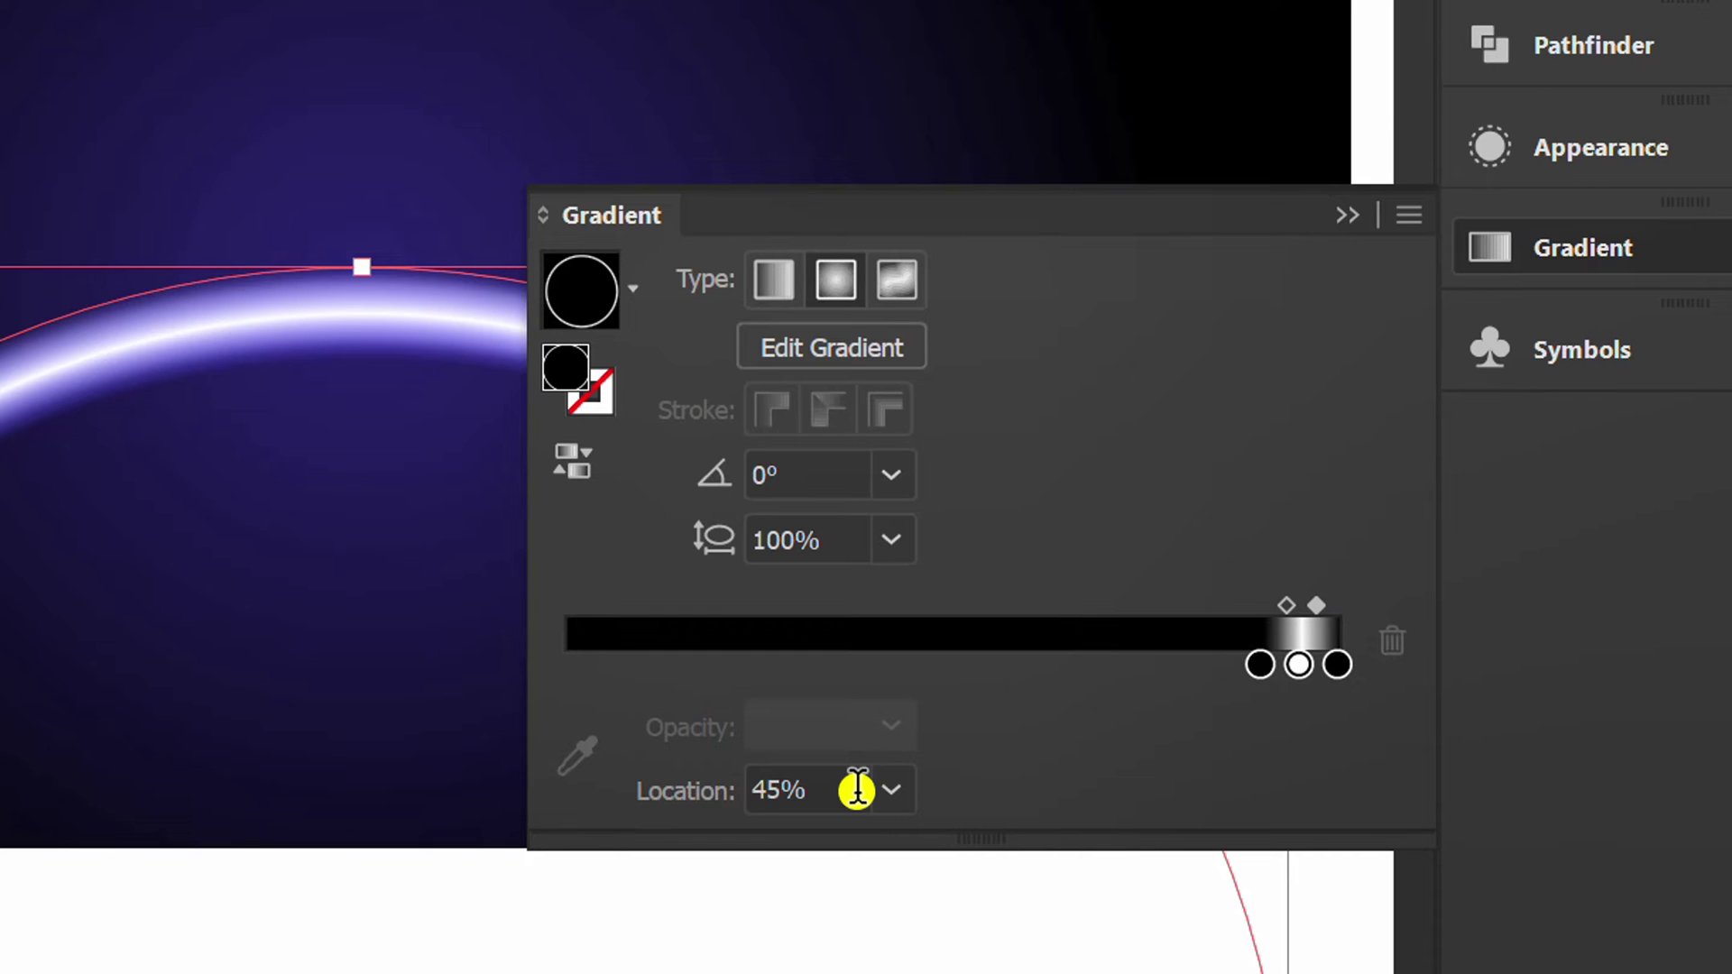
pyautogui.doubleClick(855, 791)
pyautogui.write('41')
pyautogui.press('Return')
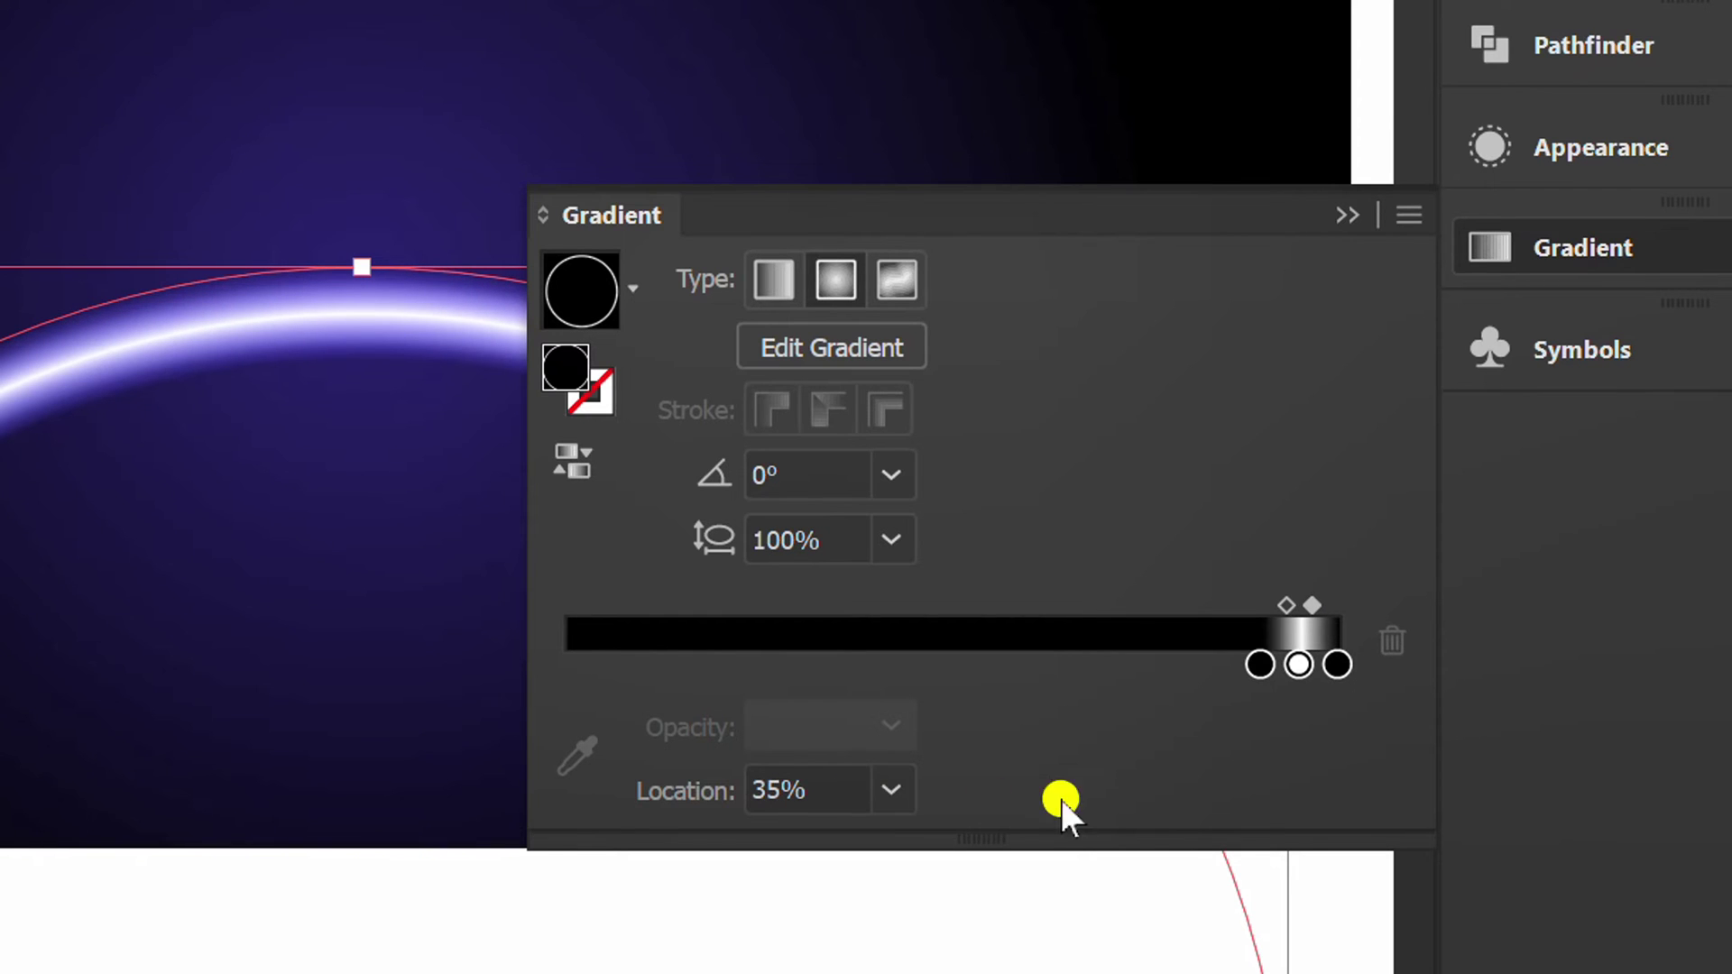
# Paste another copy of the ring in front and return it to Normal blending.
pyautogui.click(1344, 218)
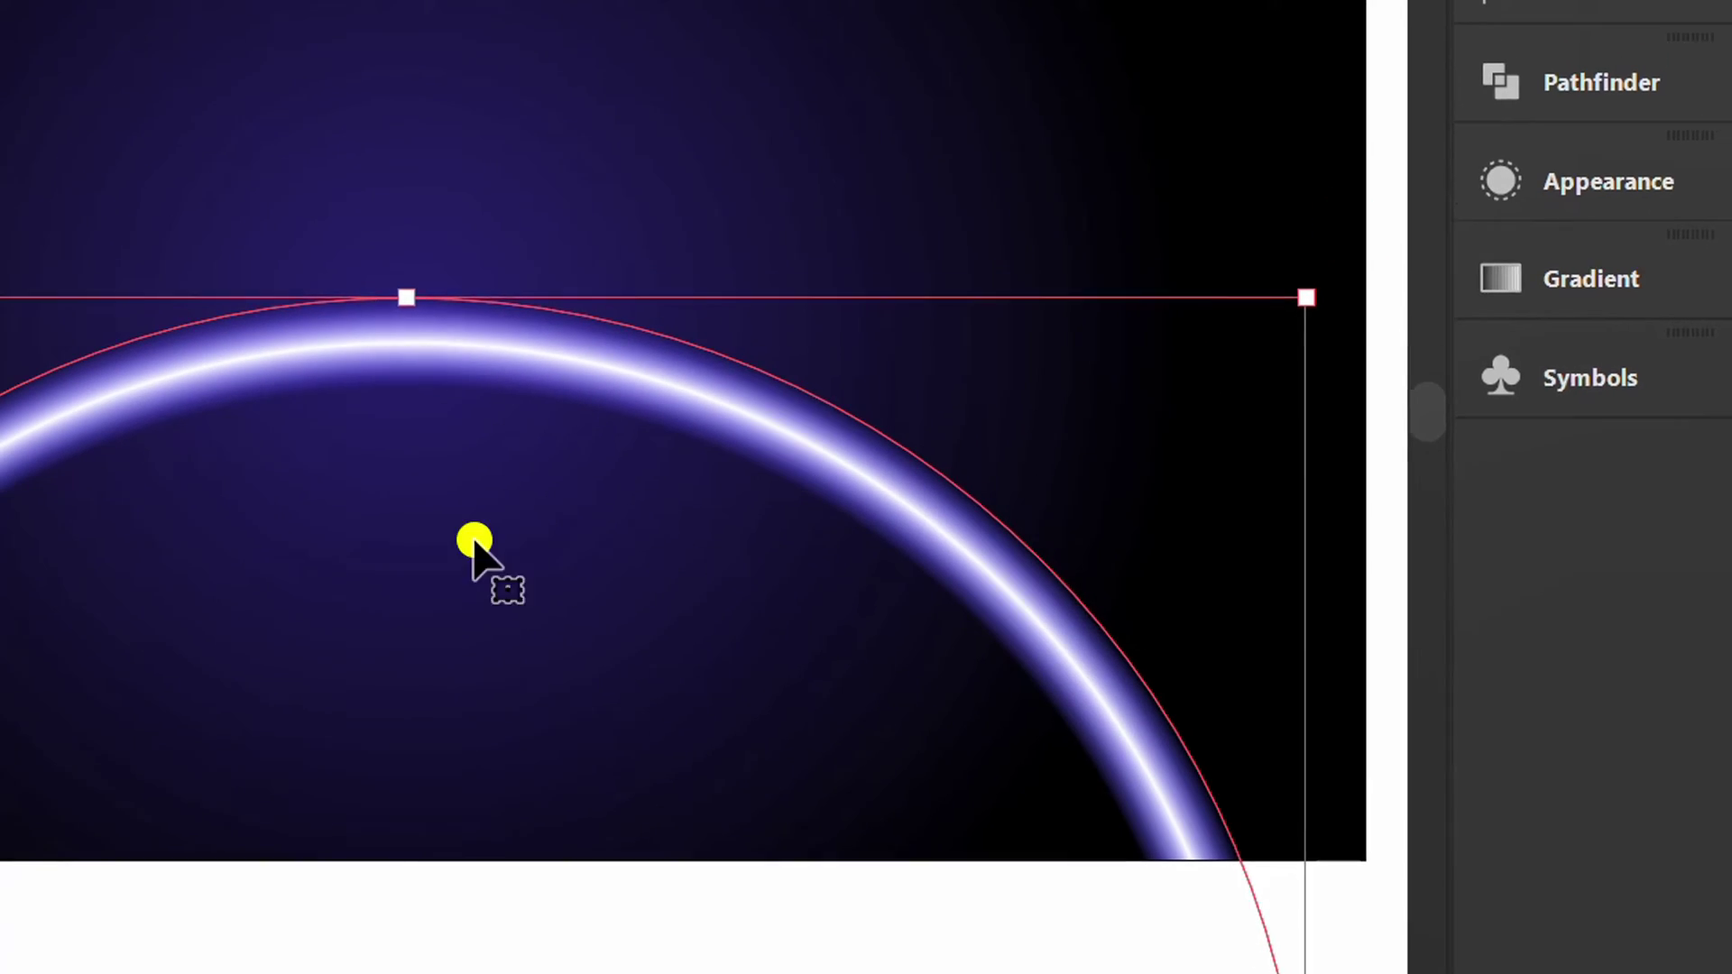
pyautogui.hotkey('ctrl', 'f')
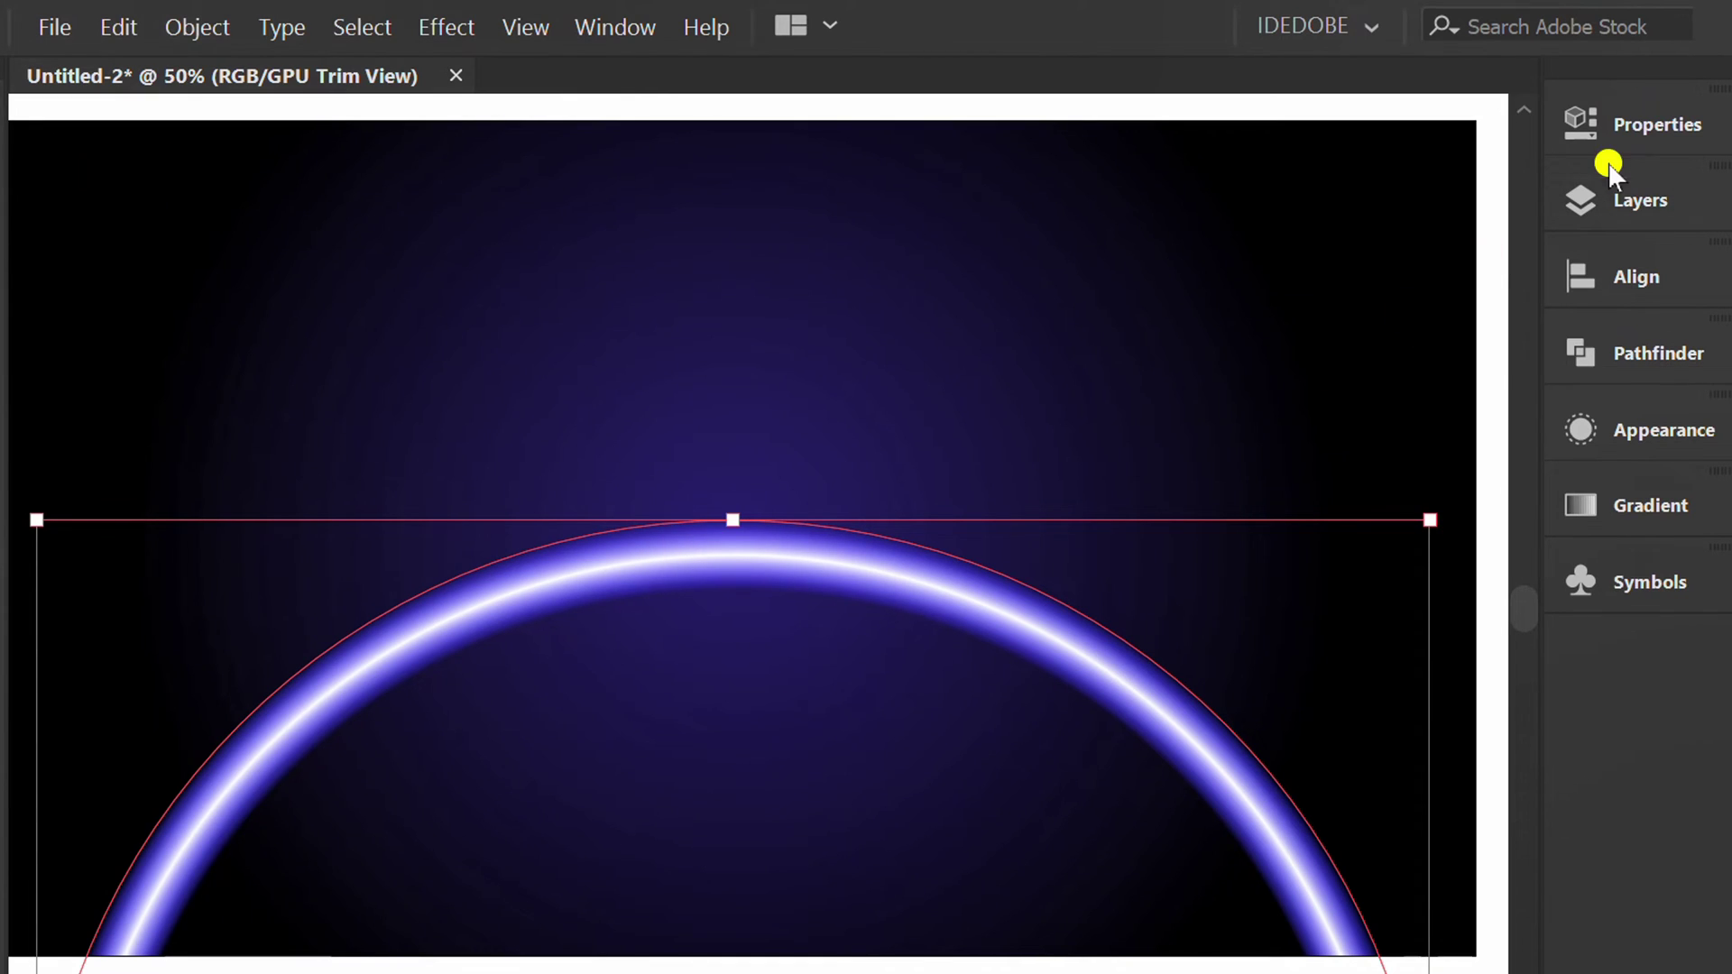
pyautogui.click(1623, 131)
pyautogui.click(1193, 620)
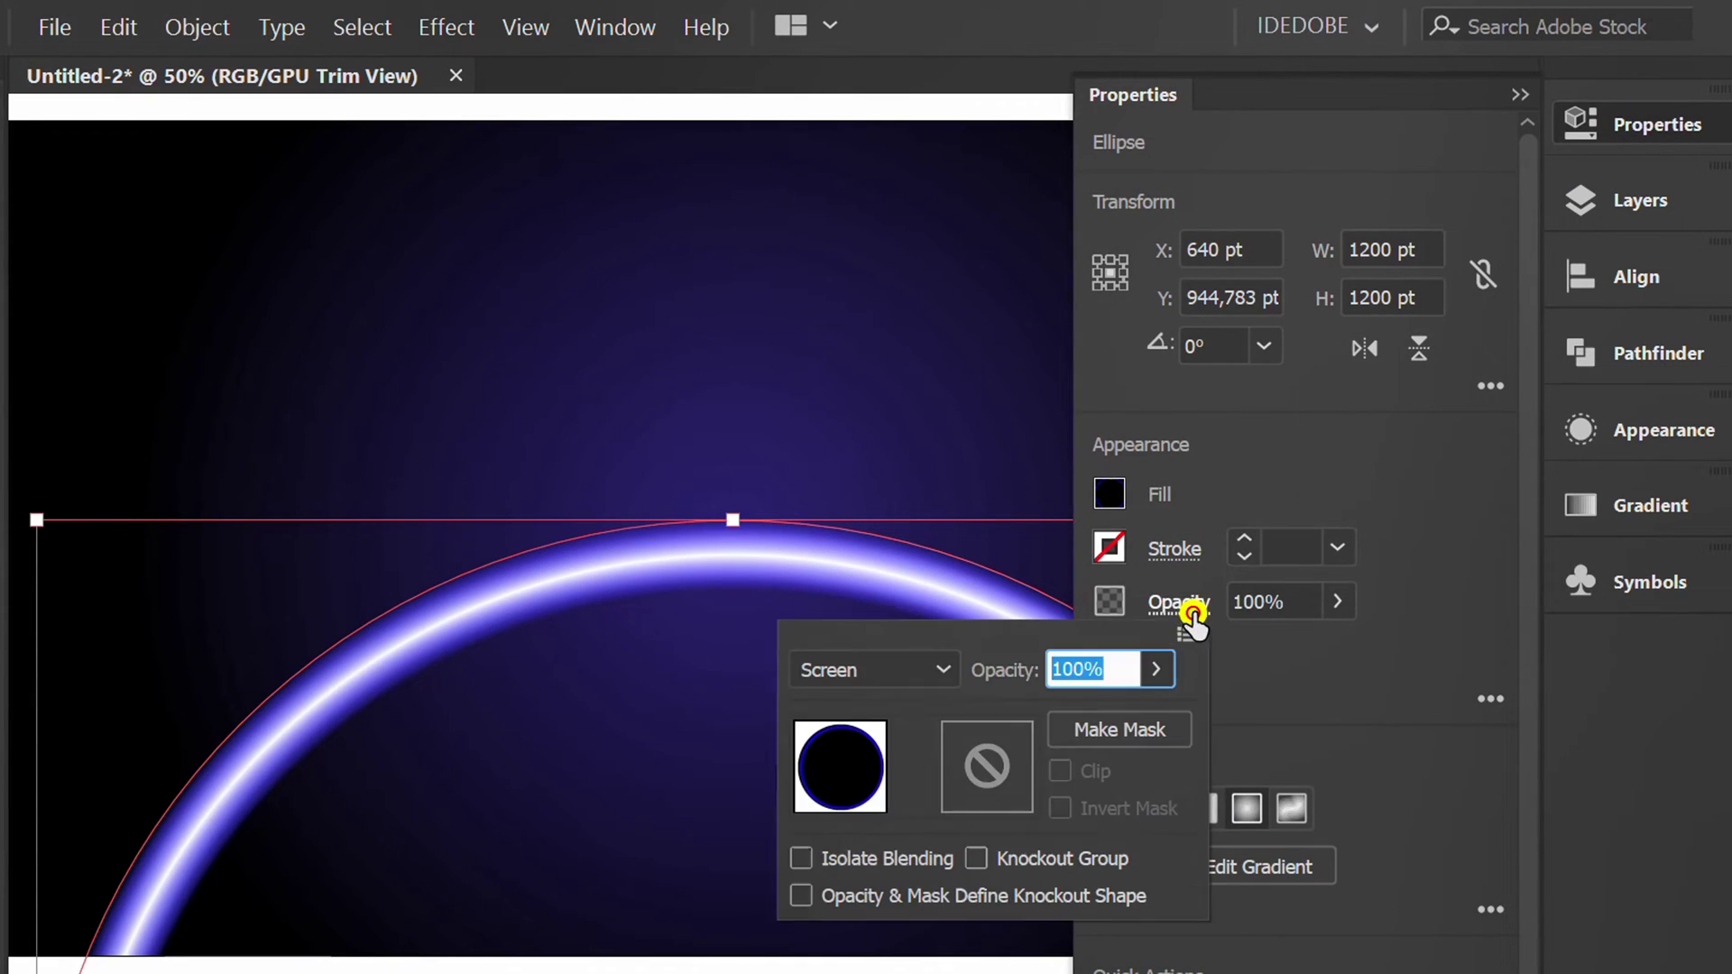
pyautogui.click(929, 672)
pyautogui.scroll(1, 875, 379)
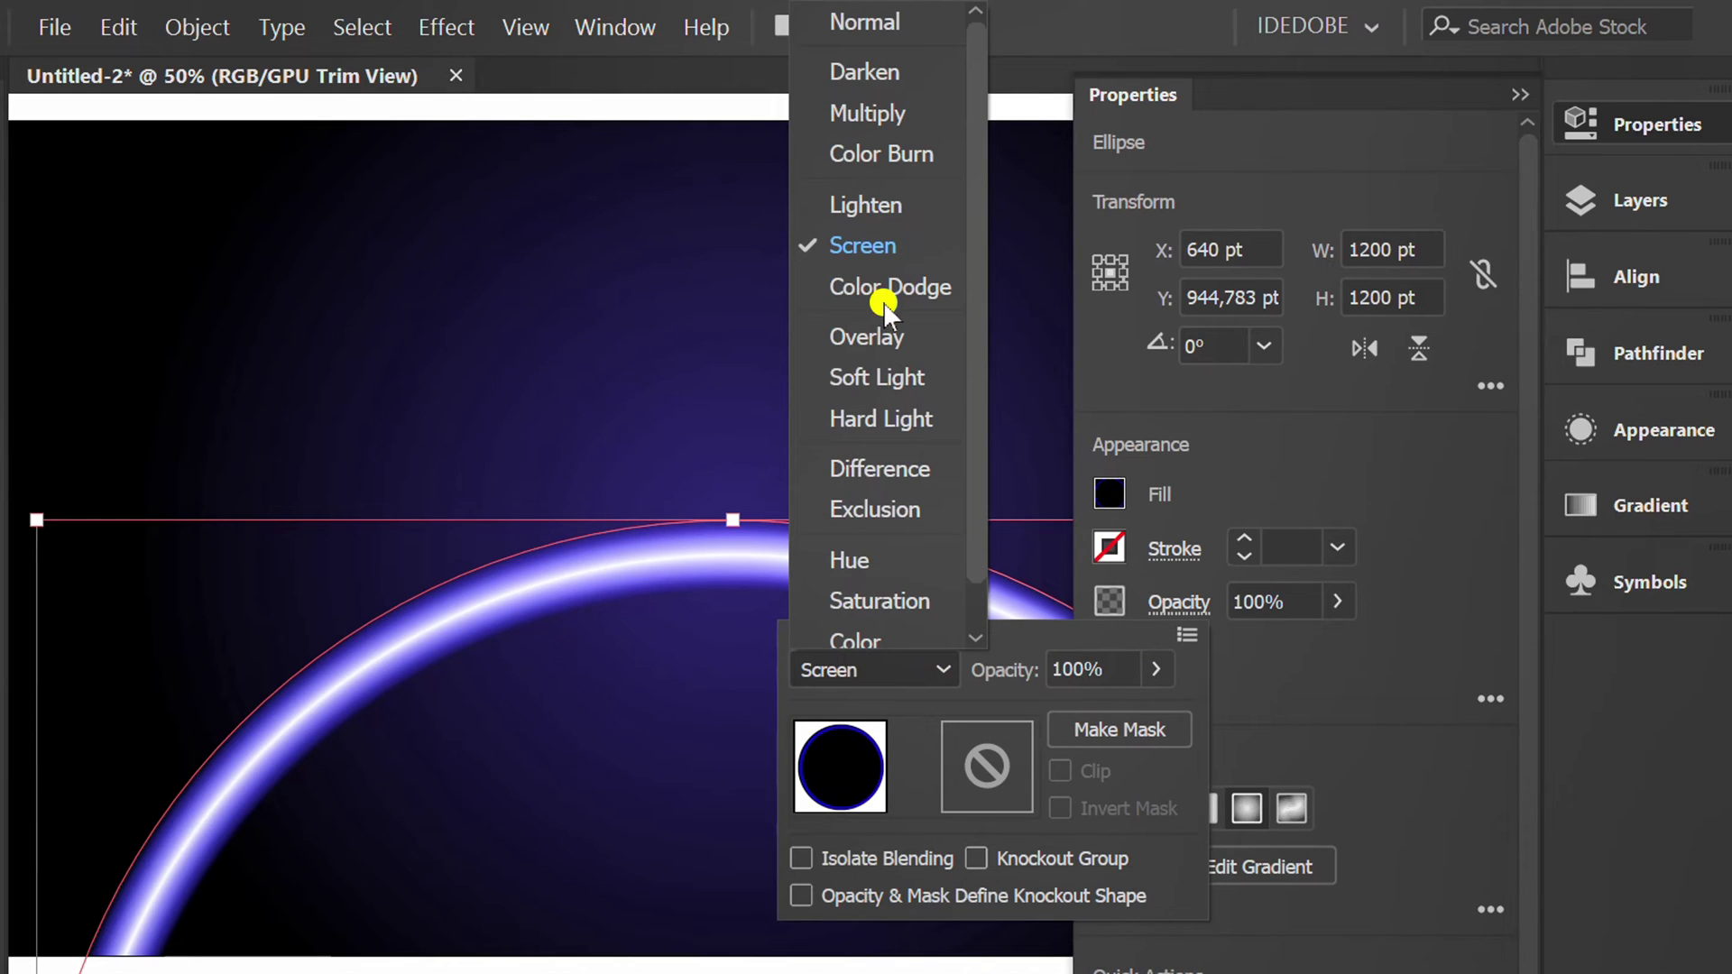
pyautogui.click(858, 22)
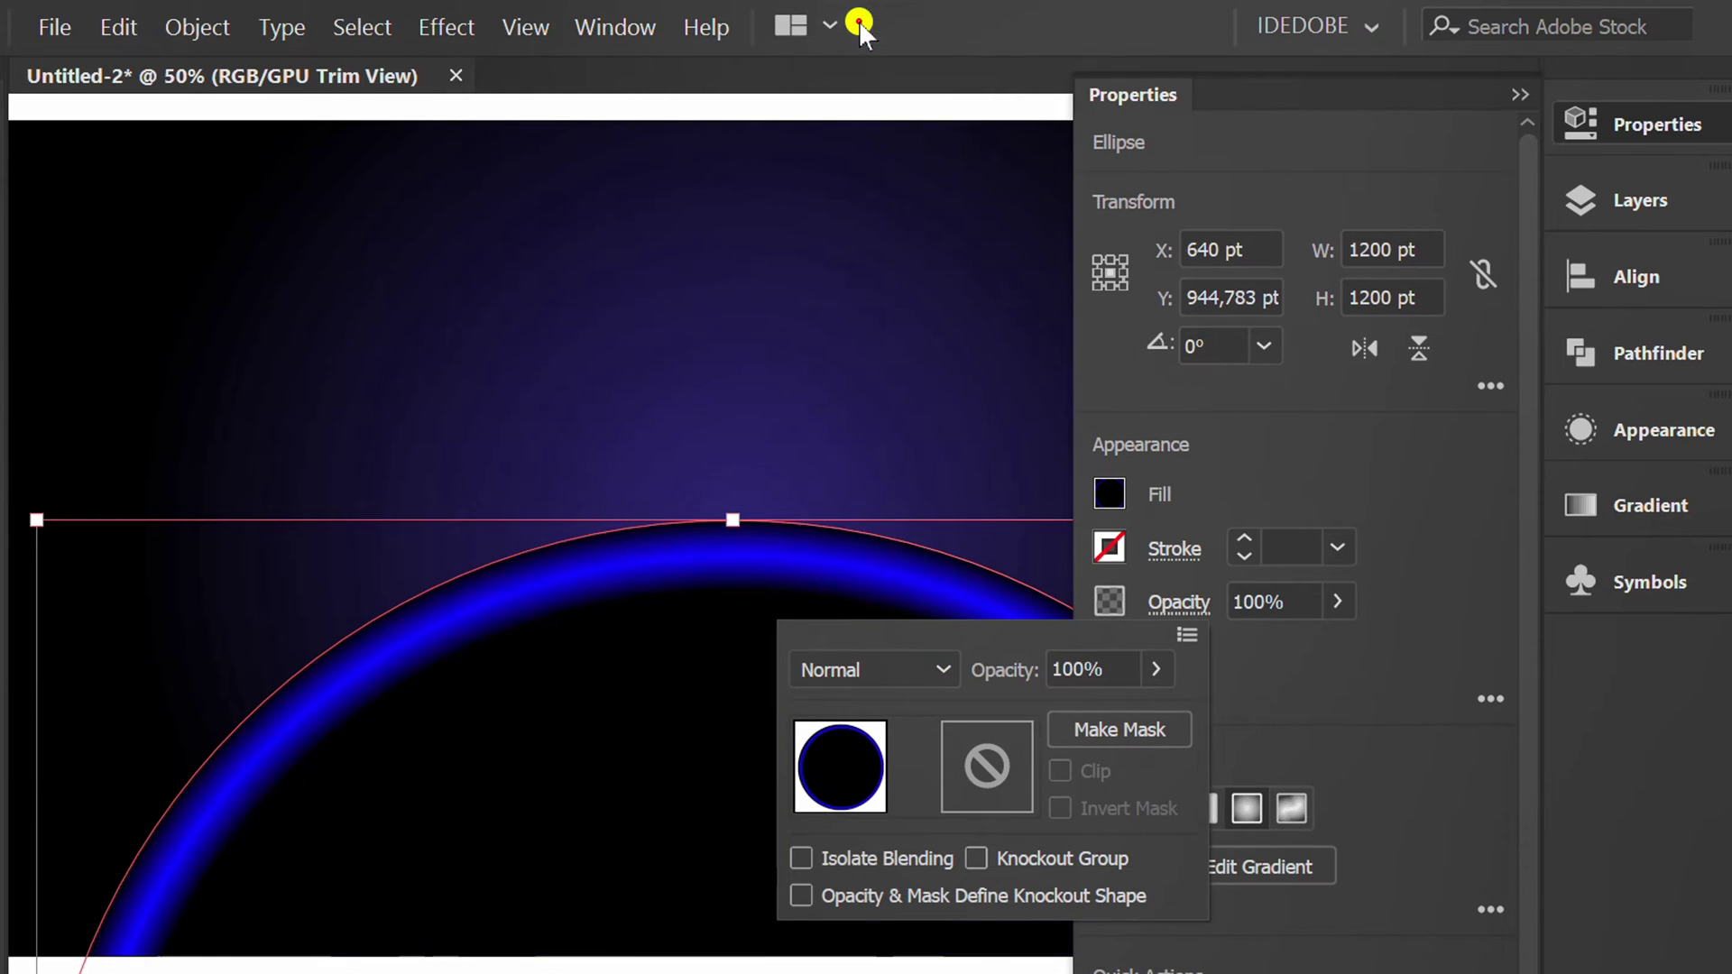
pyautogui.click(1476, 627)
pyautogui.click(1533, 88)
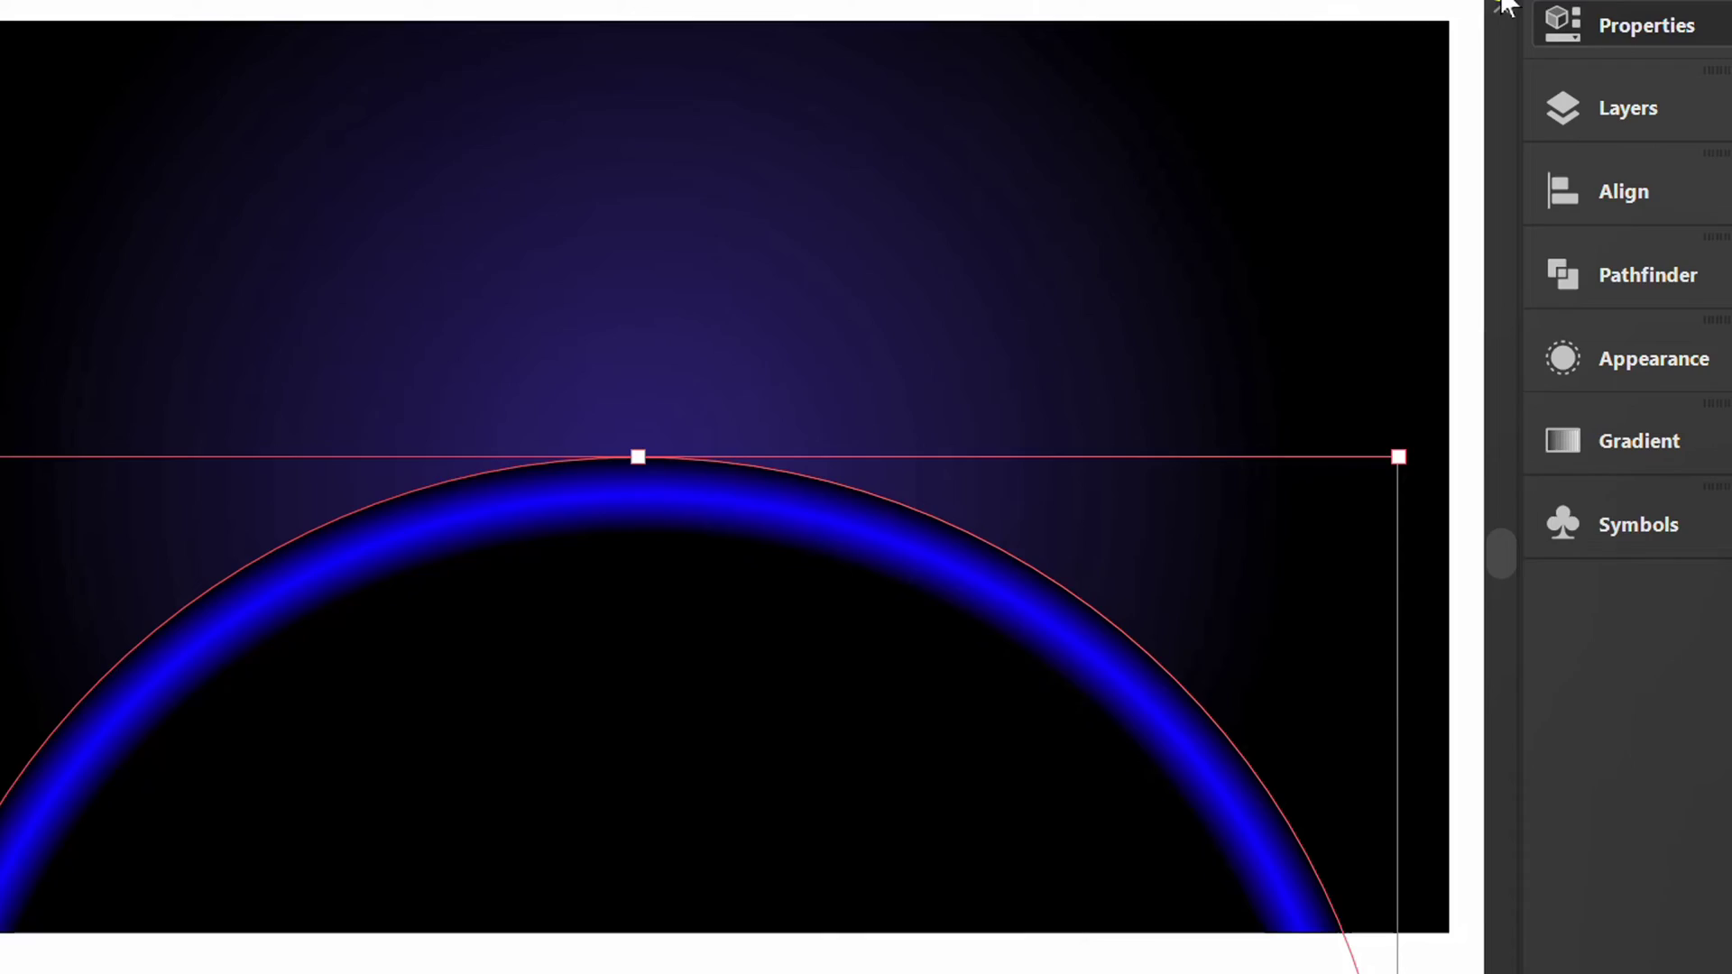
# Delete the rightmost black stop and reposition the blue stop for a broad black-to-blue band.
pyautogui.click(1649, 506)
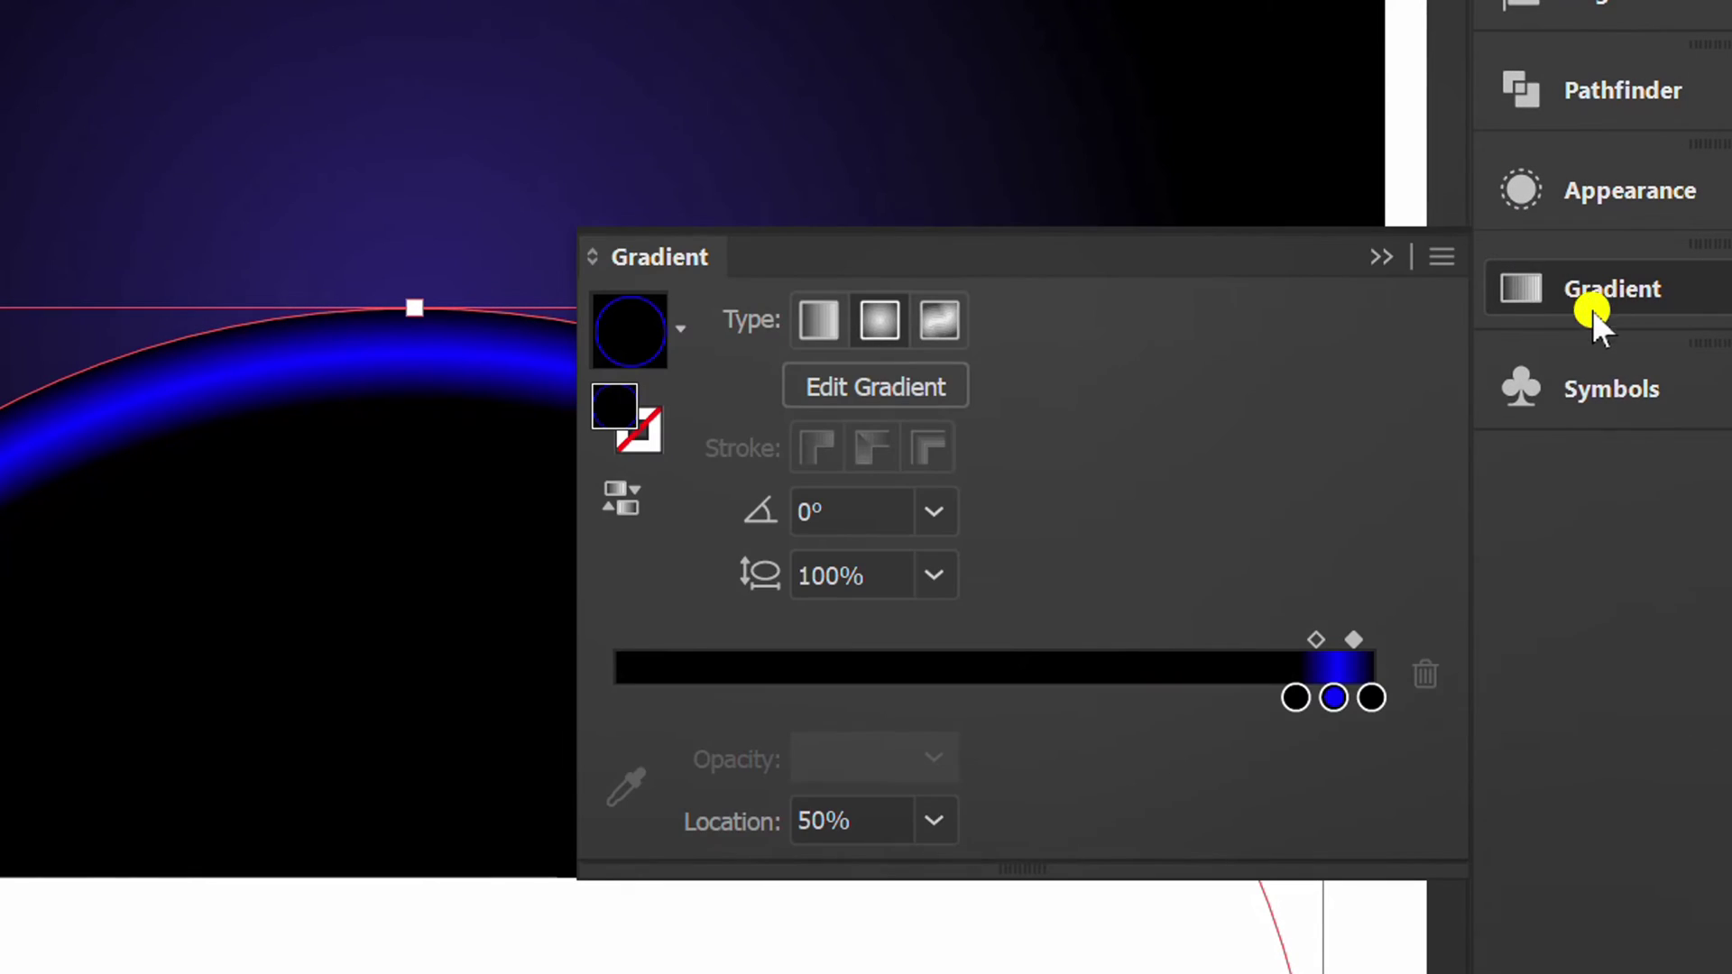
pyautogui.moveTo(1372, 701); pyautogui.dragTo(1380, 785)
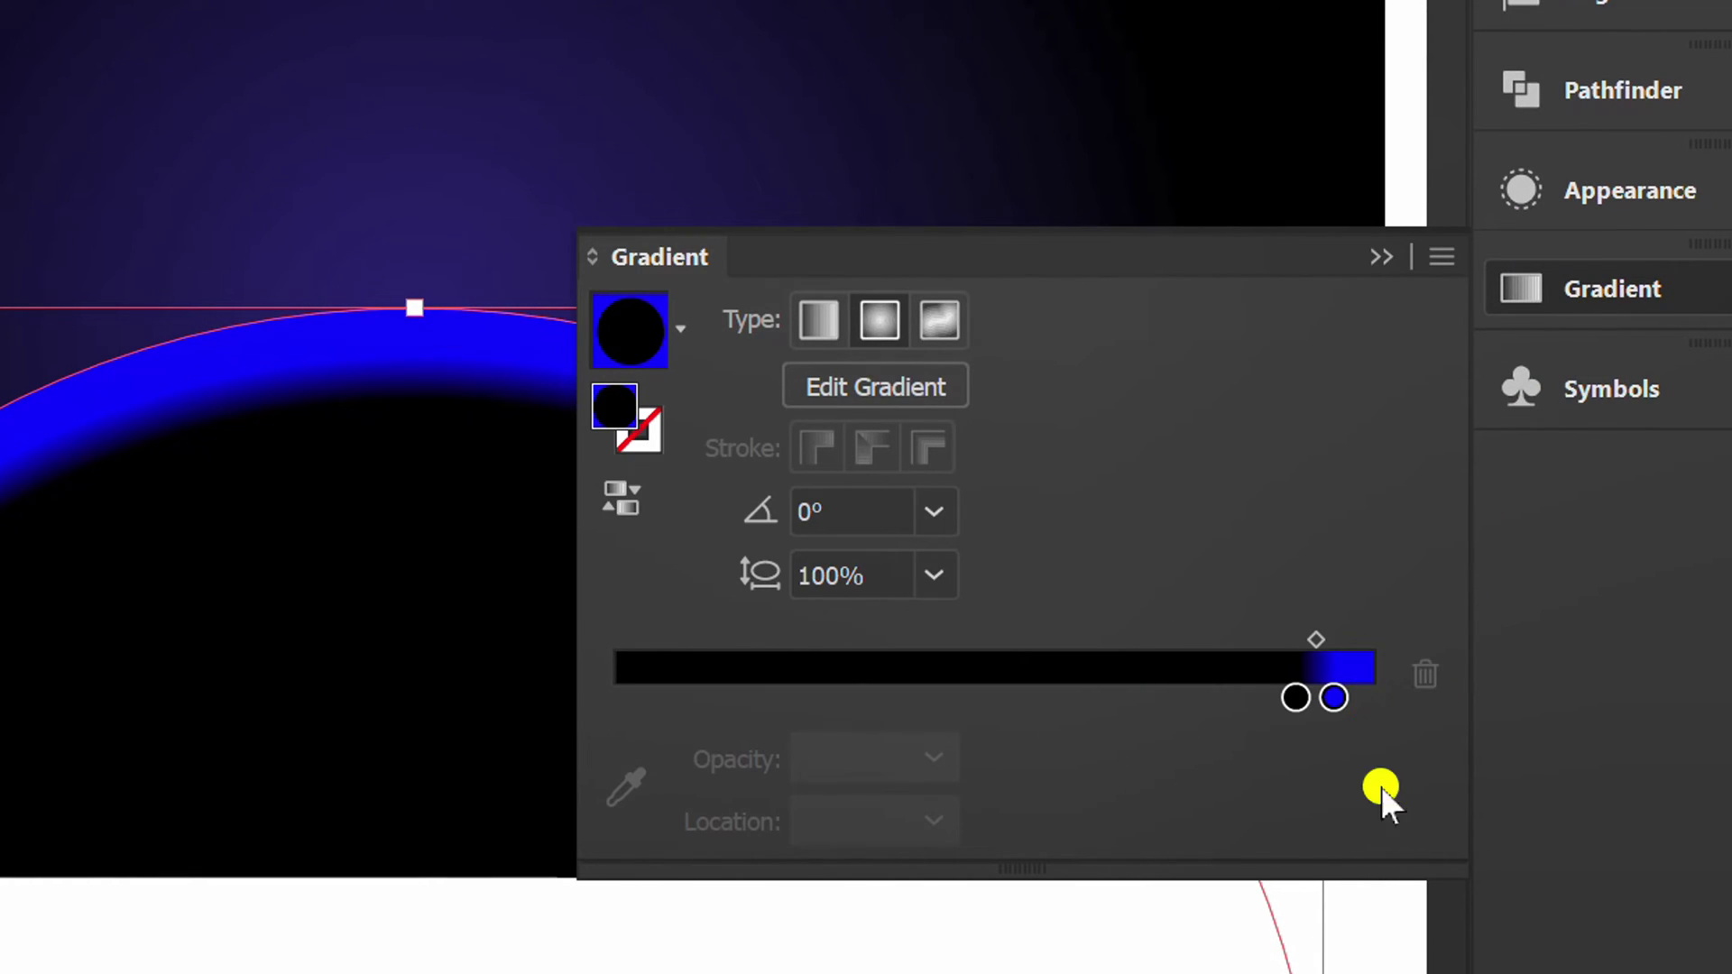
pyautogui.moveTo(1337, 701); pyautogui.dragTo(1125, 704)
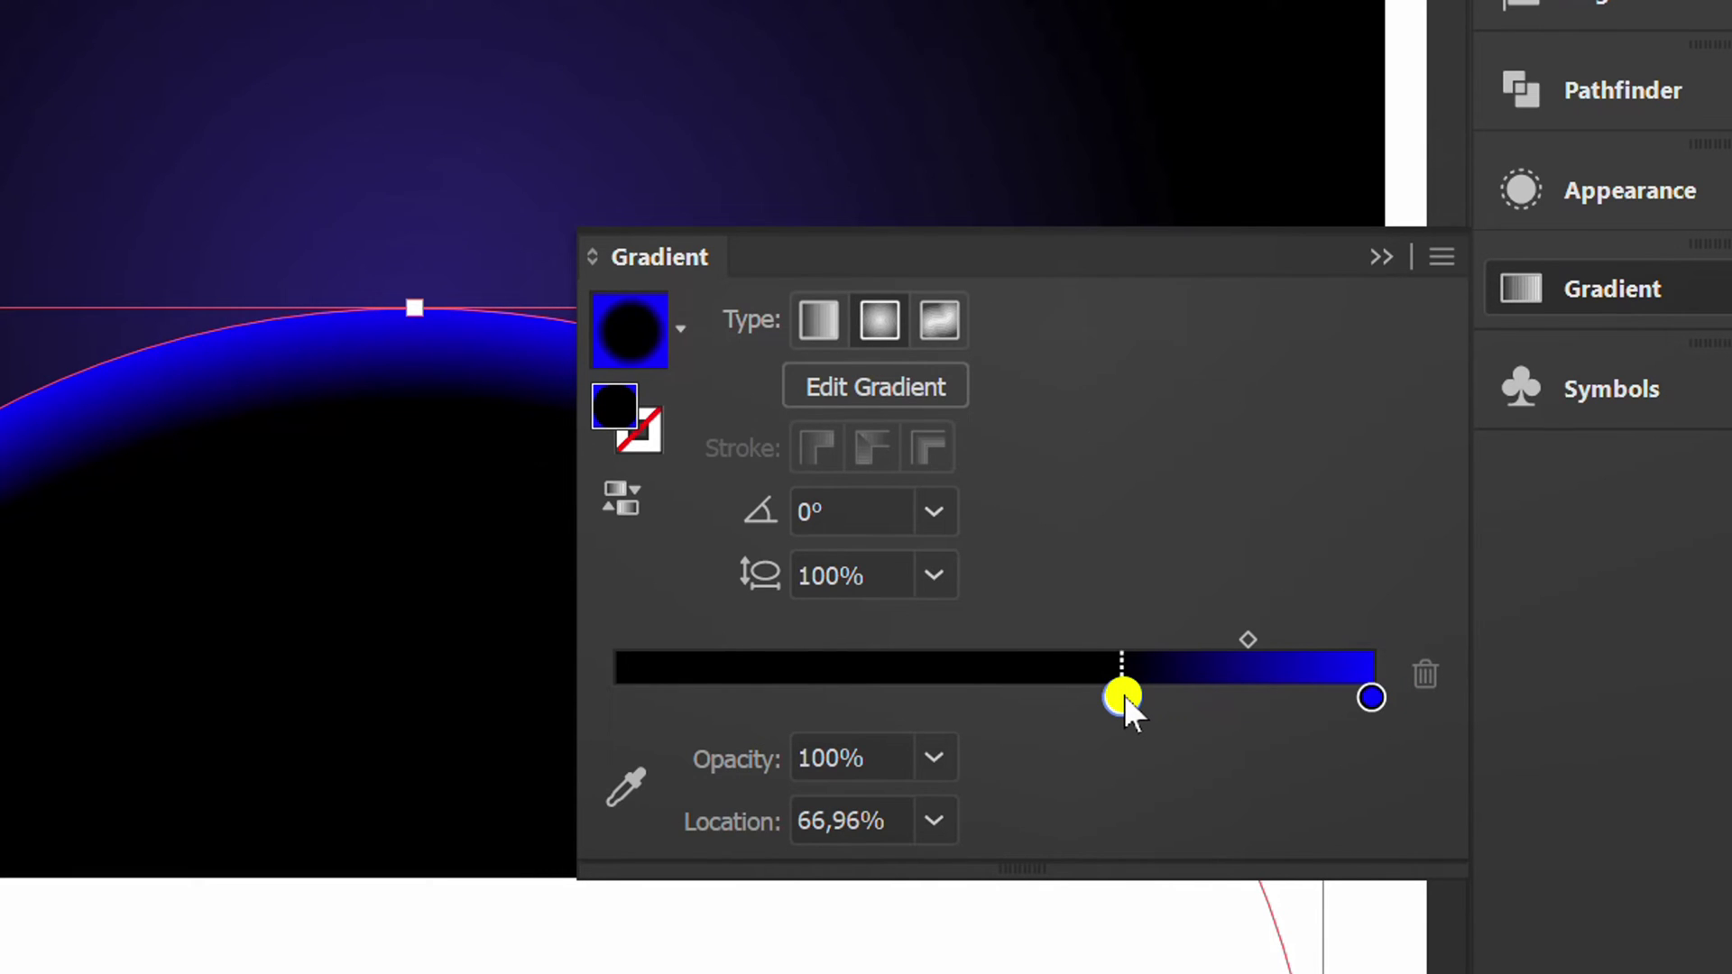
pyautogui.click(1381, 257)
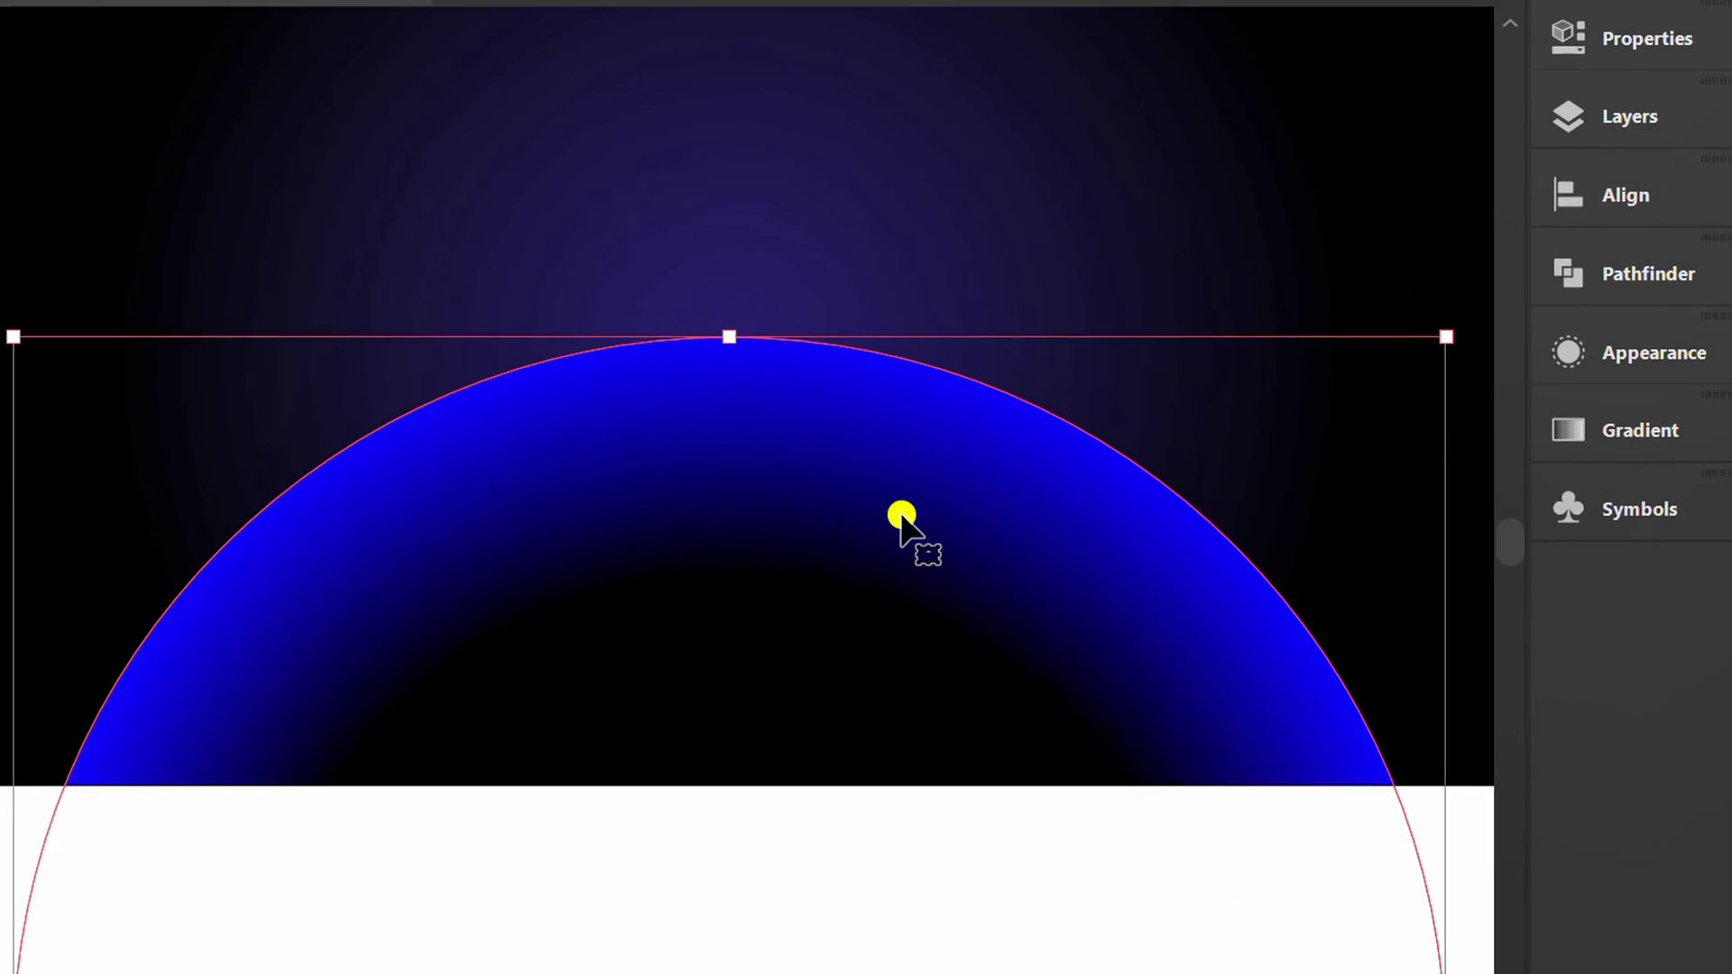
# Widen the gradient annotator past the circle, flatten it from the top, and shift the black stop outward.
pyautogui.press('g')
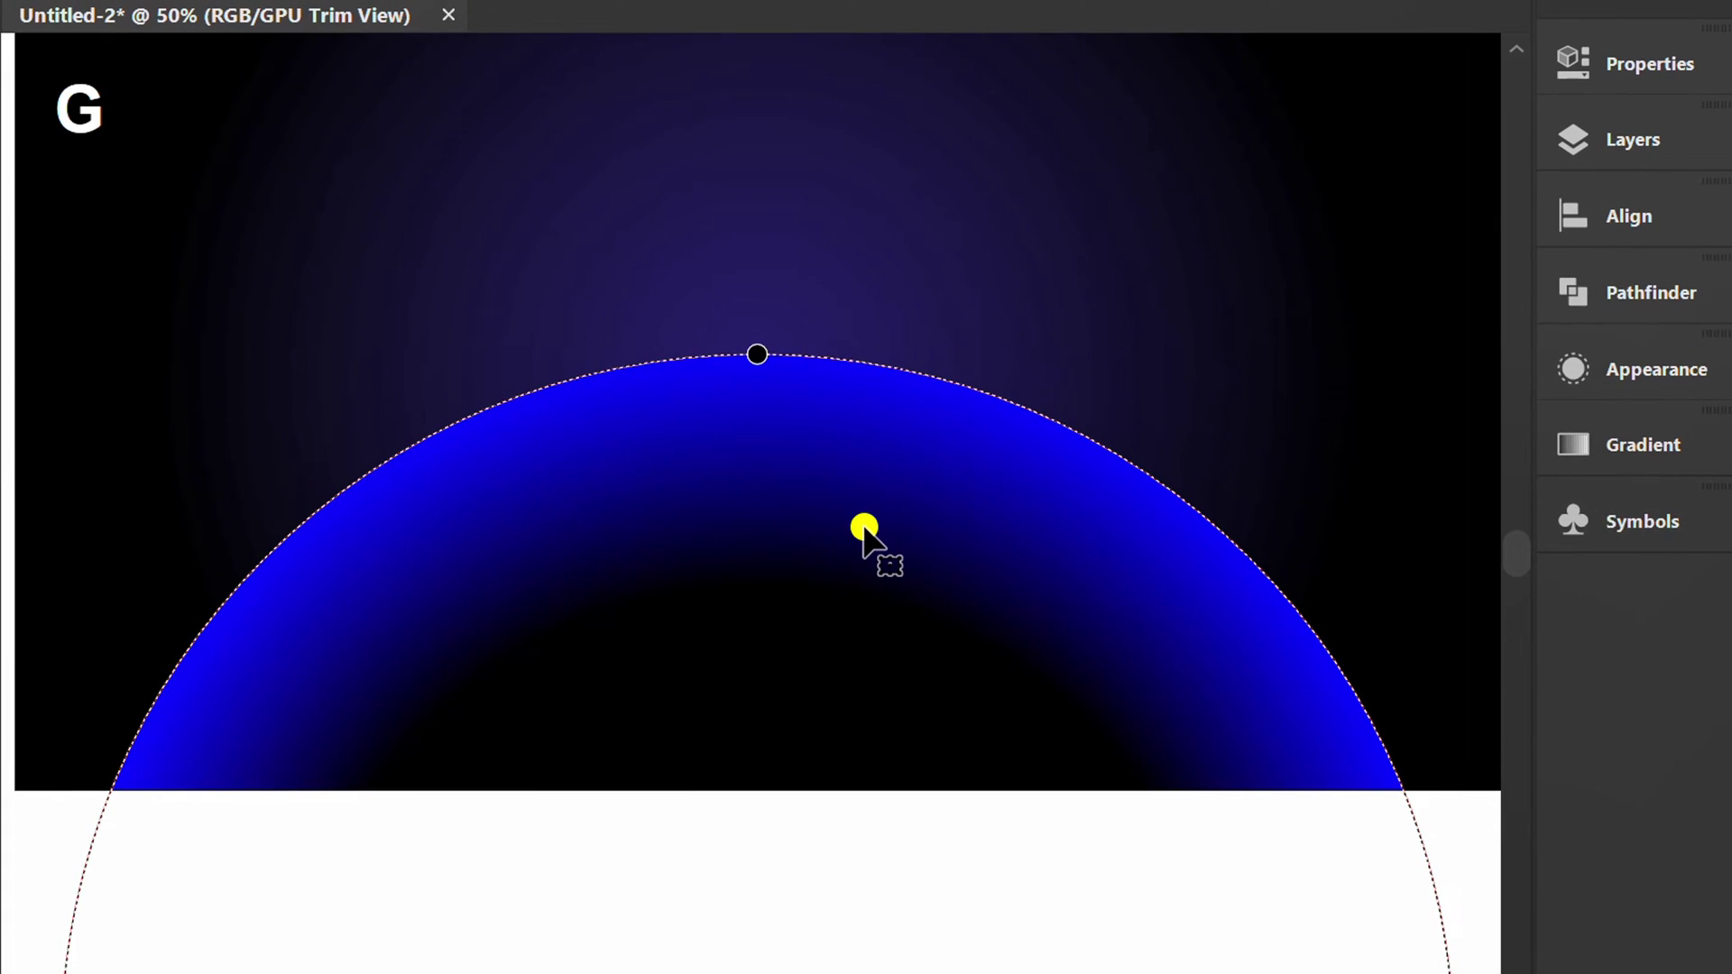
pyautogui.scroll(-1, 863, 528)
pyautogui.moveTo(864, 552); pyautogui.dragTo(802, 442)
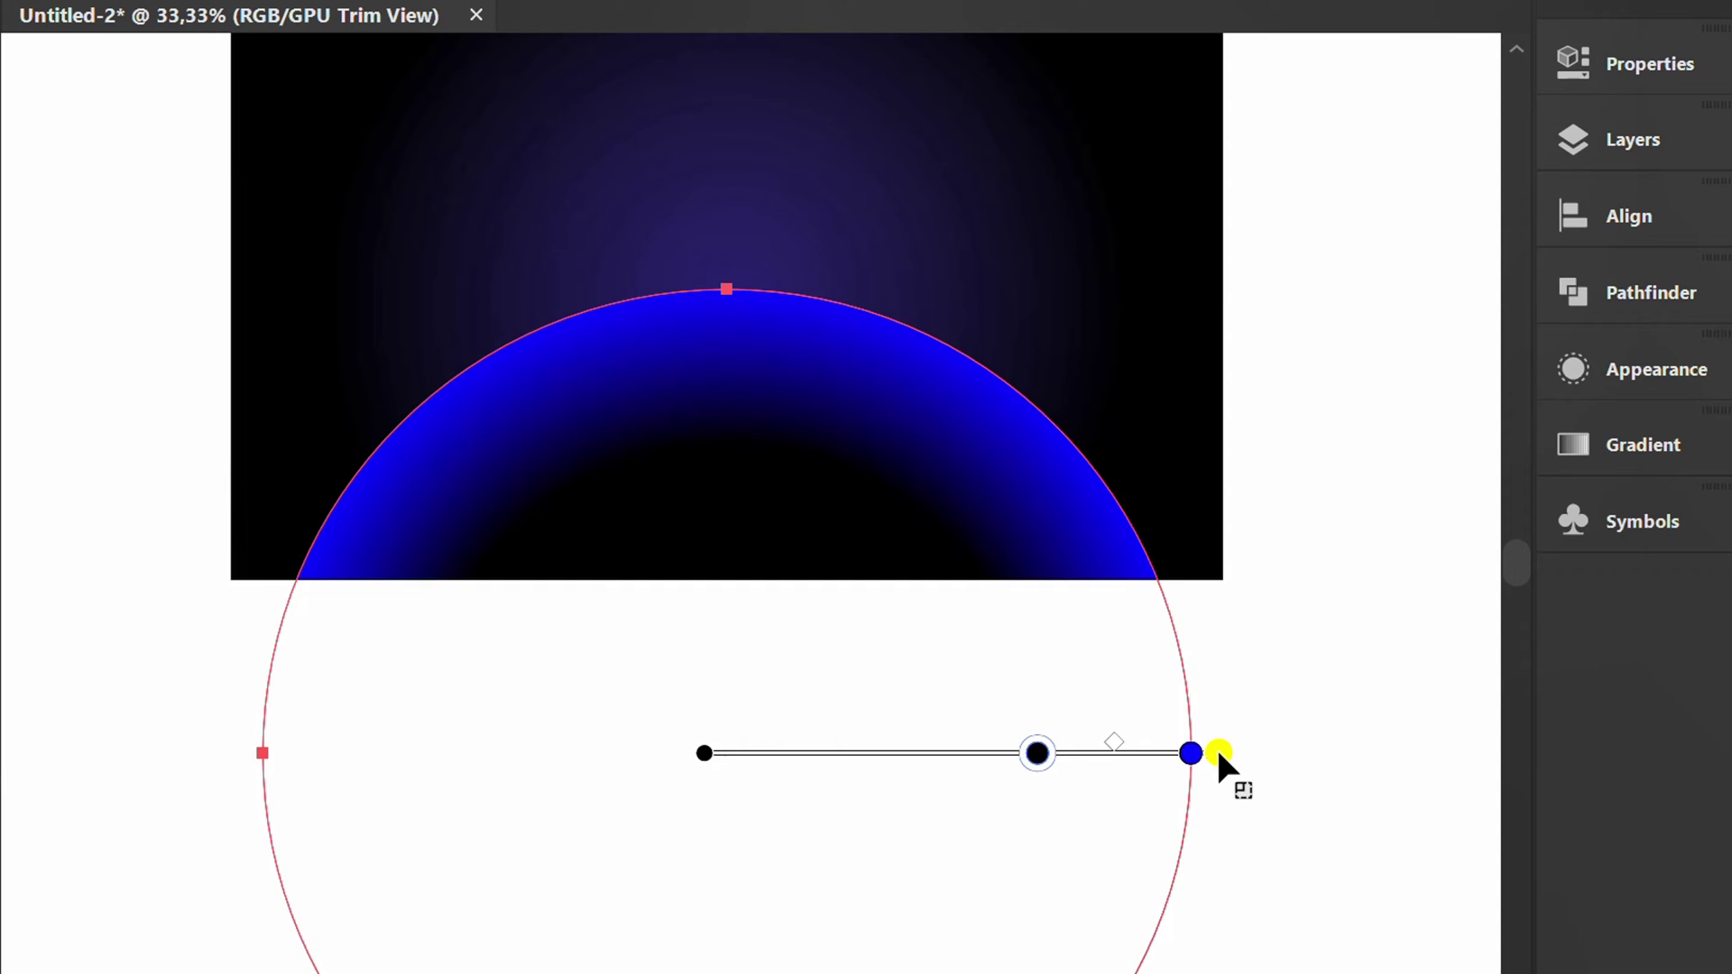
pyautogui.moveTo(1218, 752); pyautogui.dragTo(1343, 749)
pyautogui.moveTo(726, 163); pyautogui.dragTo(738, 285)
pyautogui.moveTo(1321, 754); pyautogui.dragTo(1425, 753)
pyautogui.moveTo(731, 232); pyautogui.dragTo(731, 264)
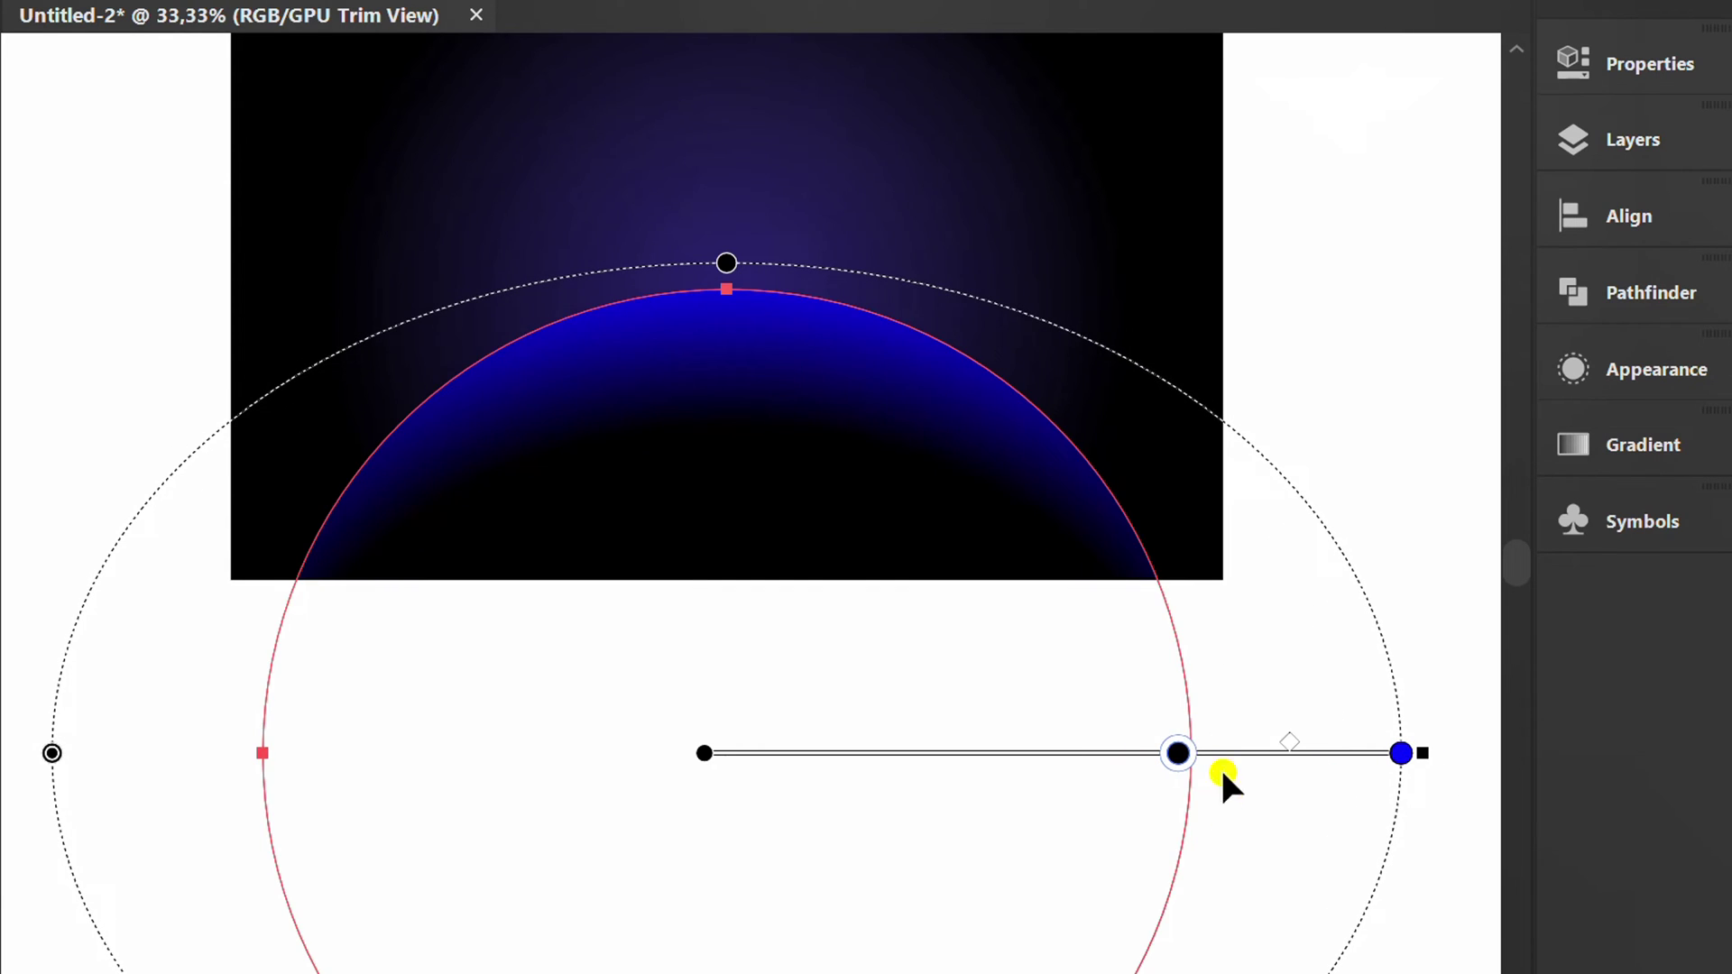
pyautogui.moveTo(1178, 754); pyautogui.dragTo(1204, 765)
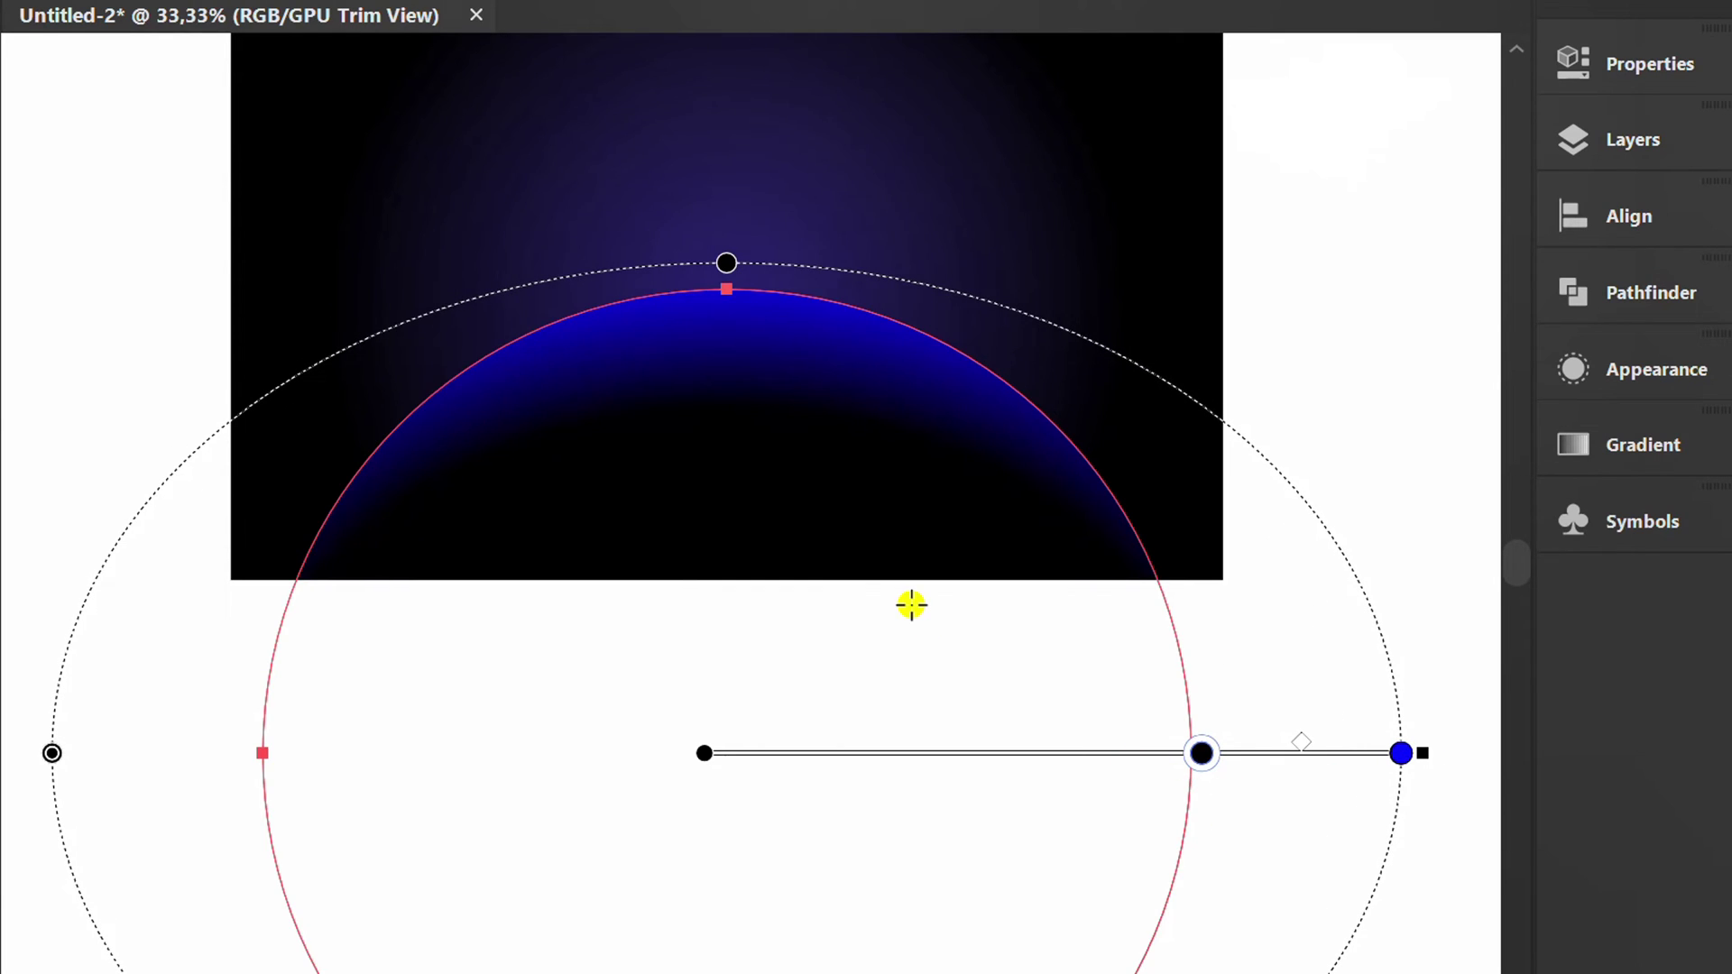
pyautogui.press('v')
pyautogui.click(1330, 480)
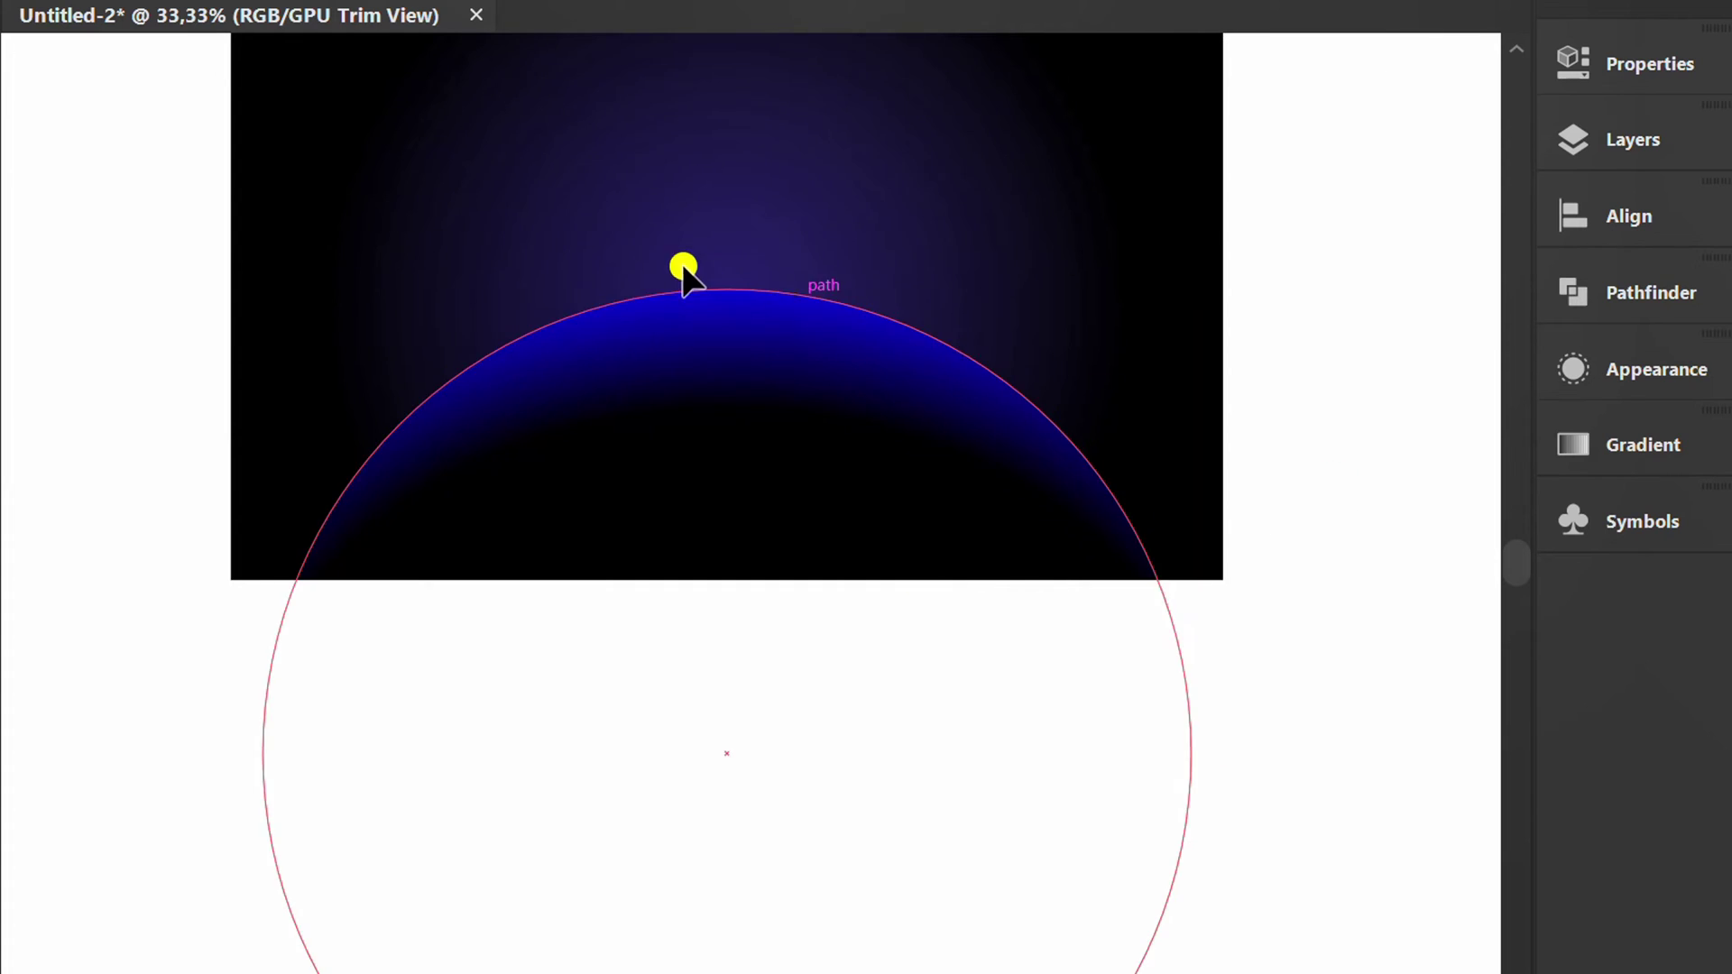
pyautogui.scroll(1, 683, 271)
pyautogui.click(728, 434)
# Nudge the planet down three times to reveal the white glowing rim.
pyautogui.press('Down')
pyautogui.press('Down')
pyautogui.press('Down')
pyautogui.press('Down')
pyautogui.press('Down')
pyautogui.press('Down')
pyautogui.press('Down')
pyautogui.press('Down')
pyautogui.press('Down')
pyautogui.press('Down')
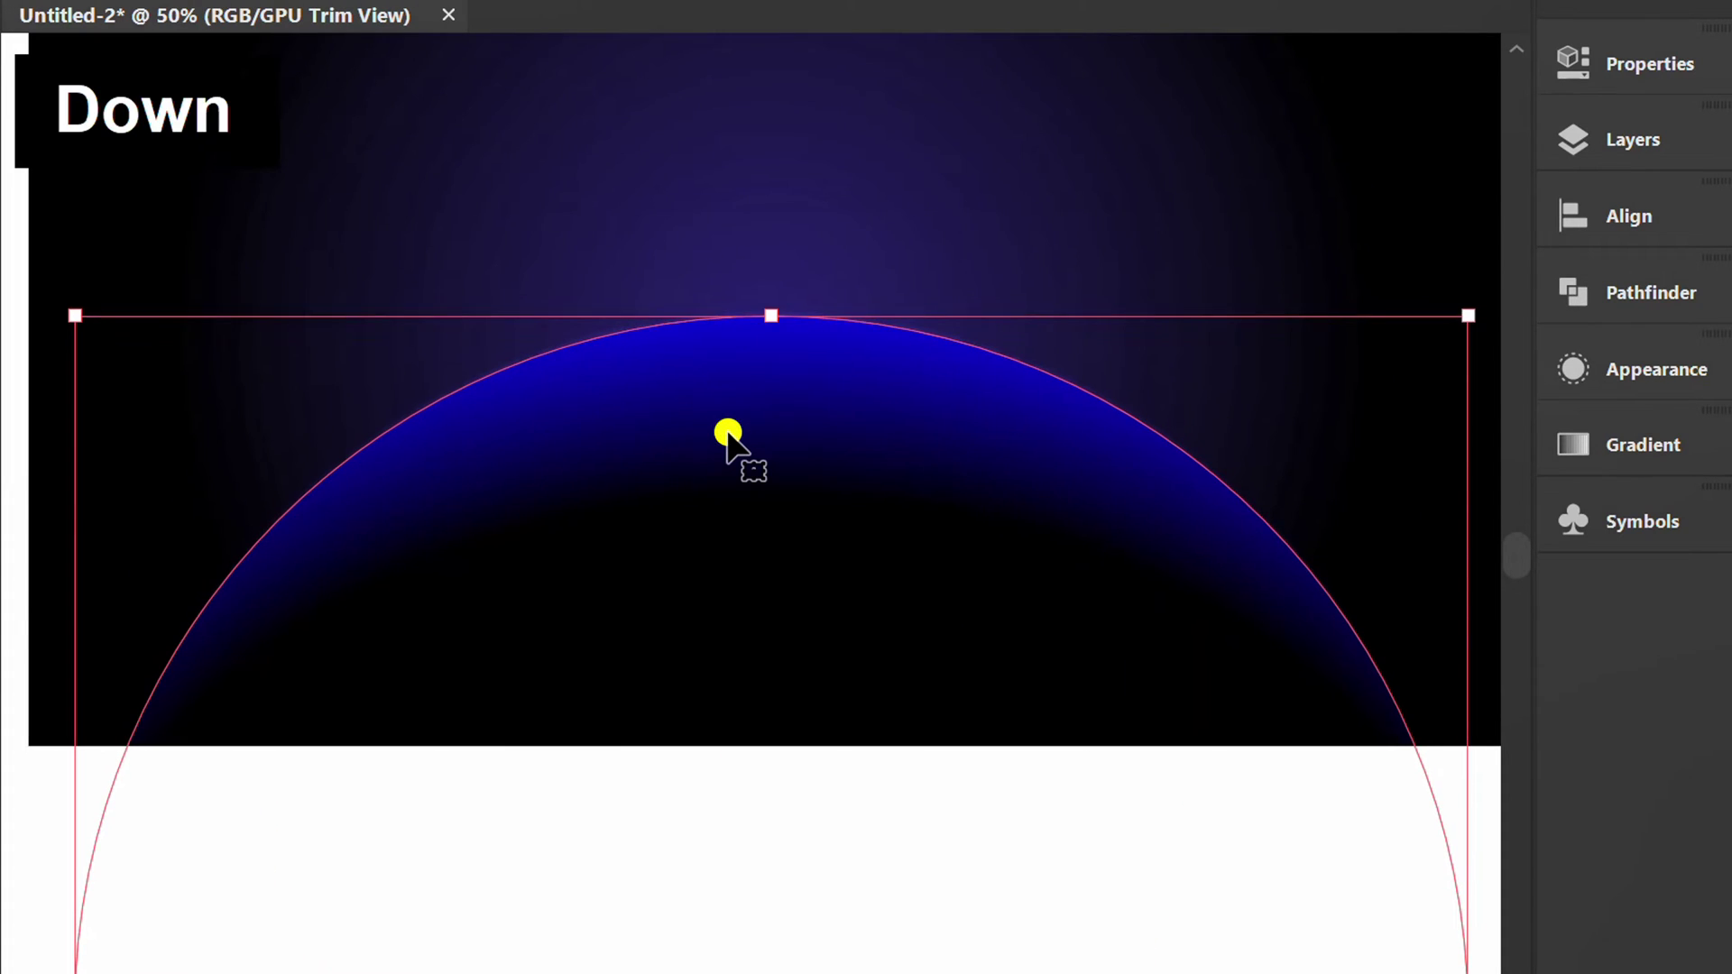
pyautogui.press('Down')
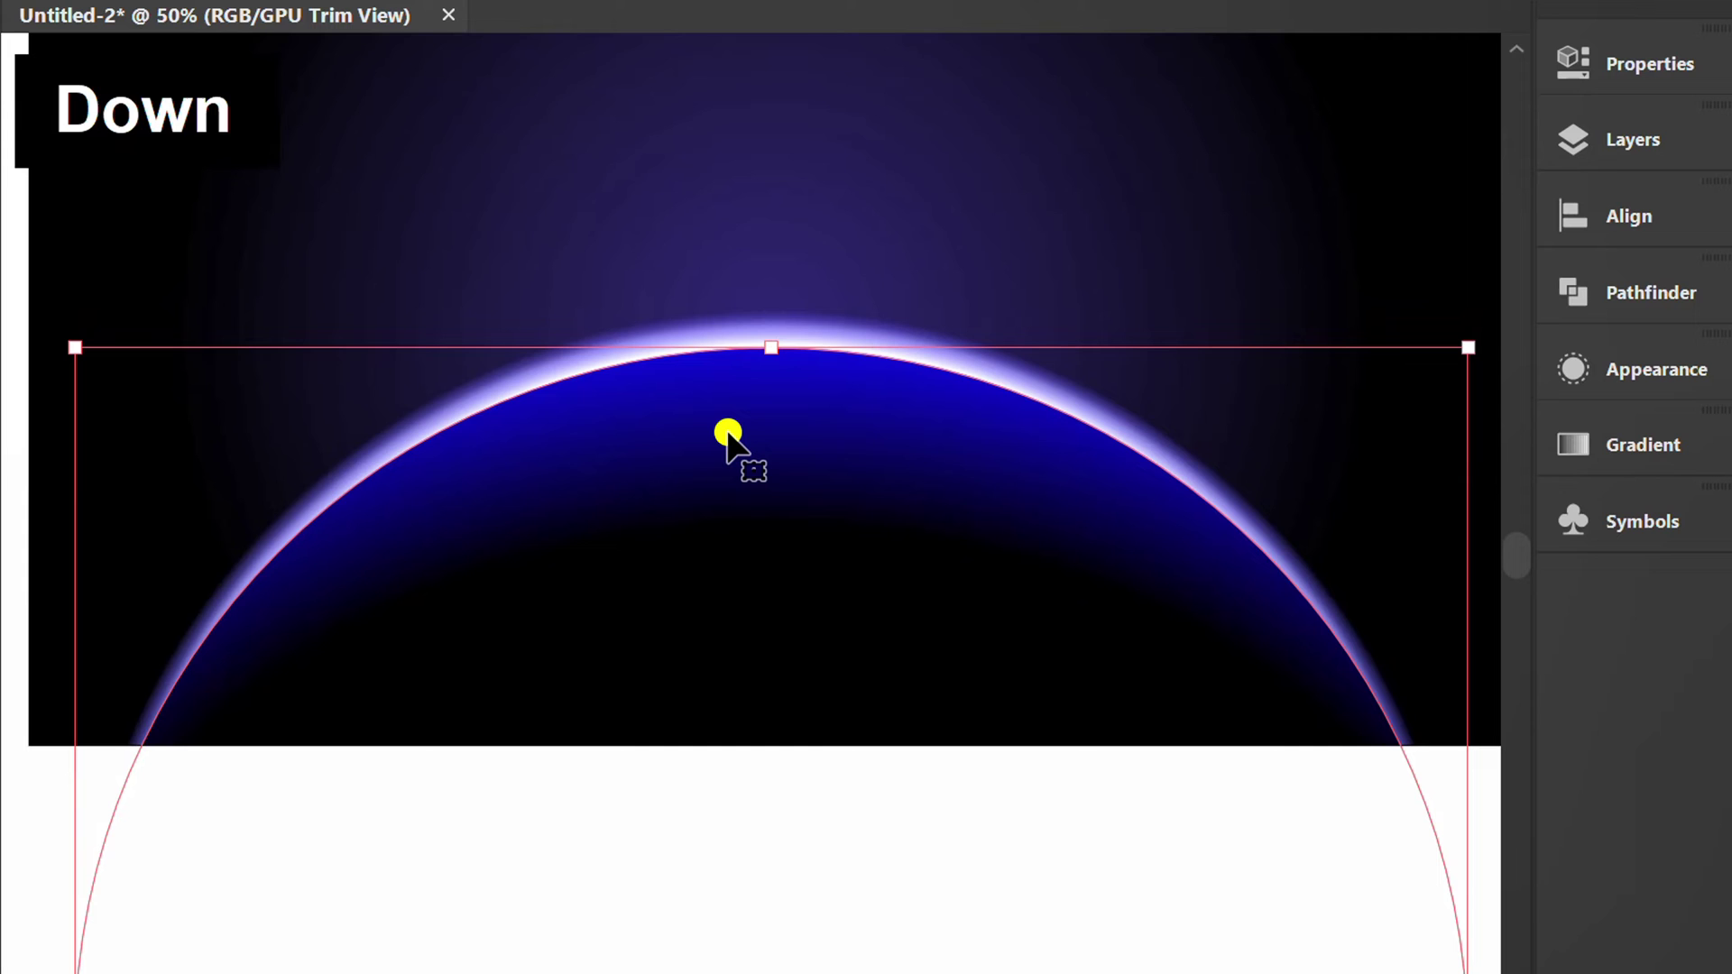
pyautogui.press('Down')
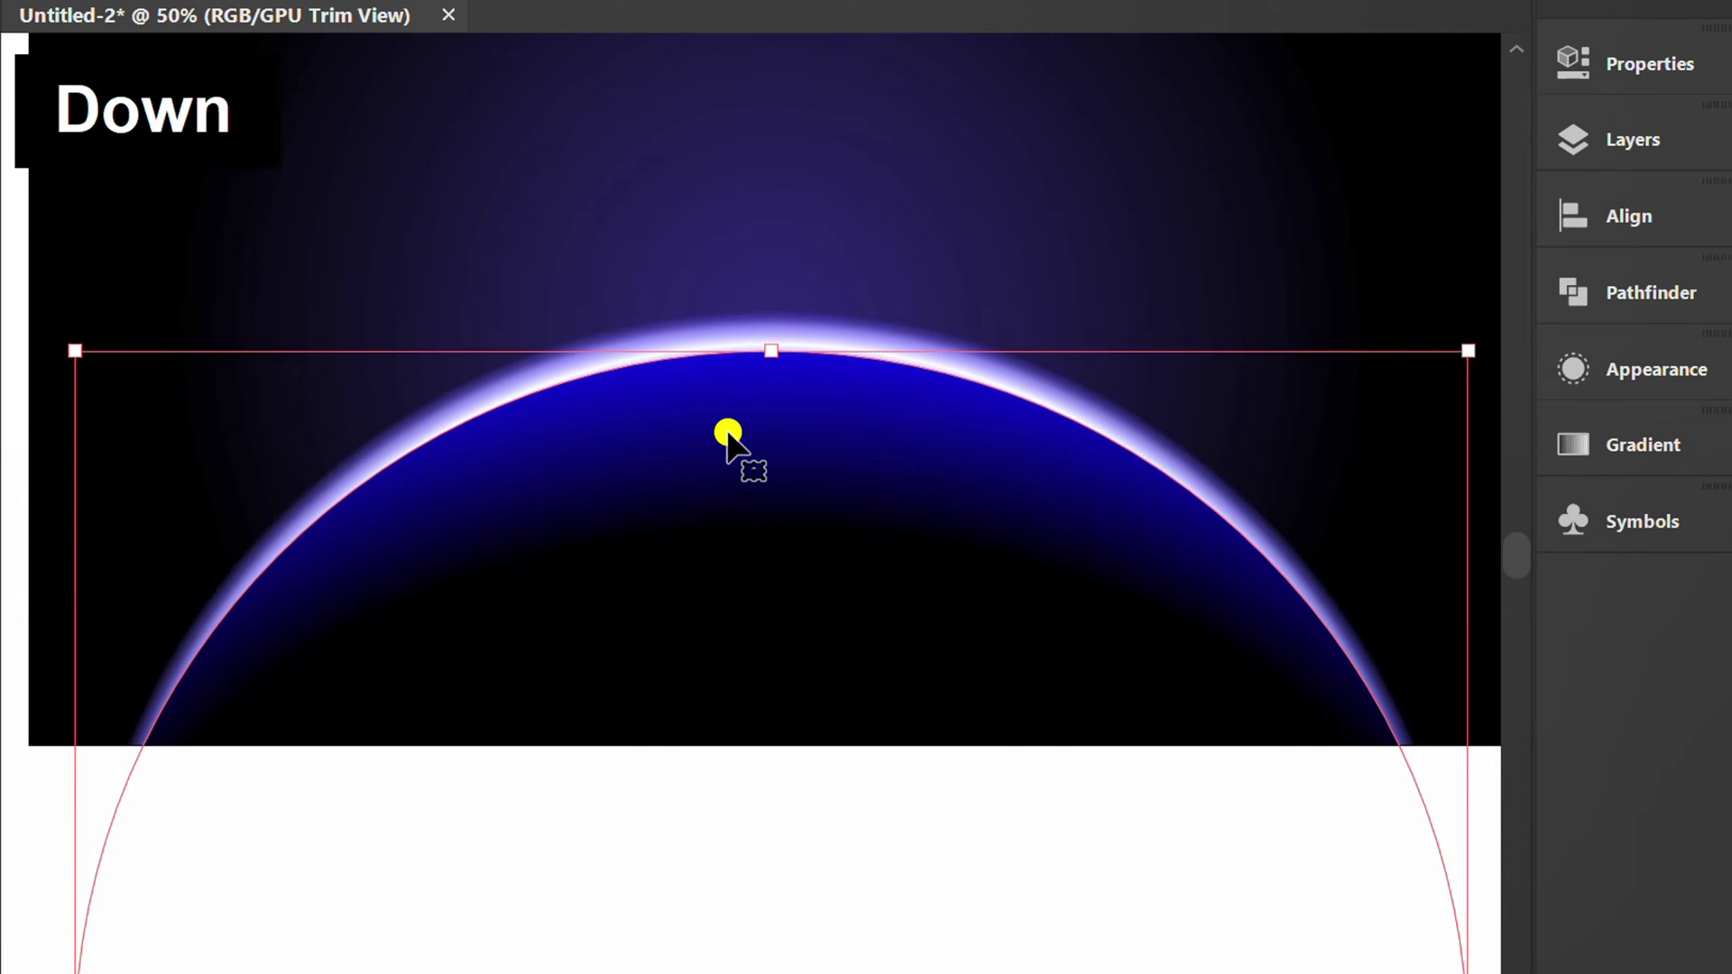
pyautogui.scroll(1, 728, 433)
pyautogui.scroll(-2, 731, 532)
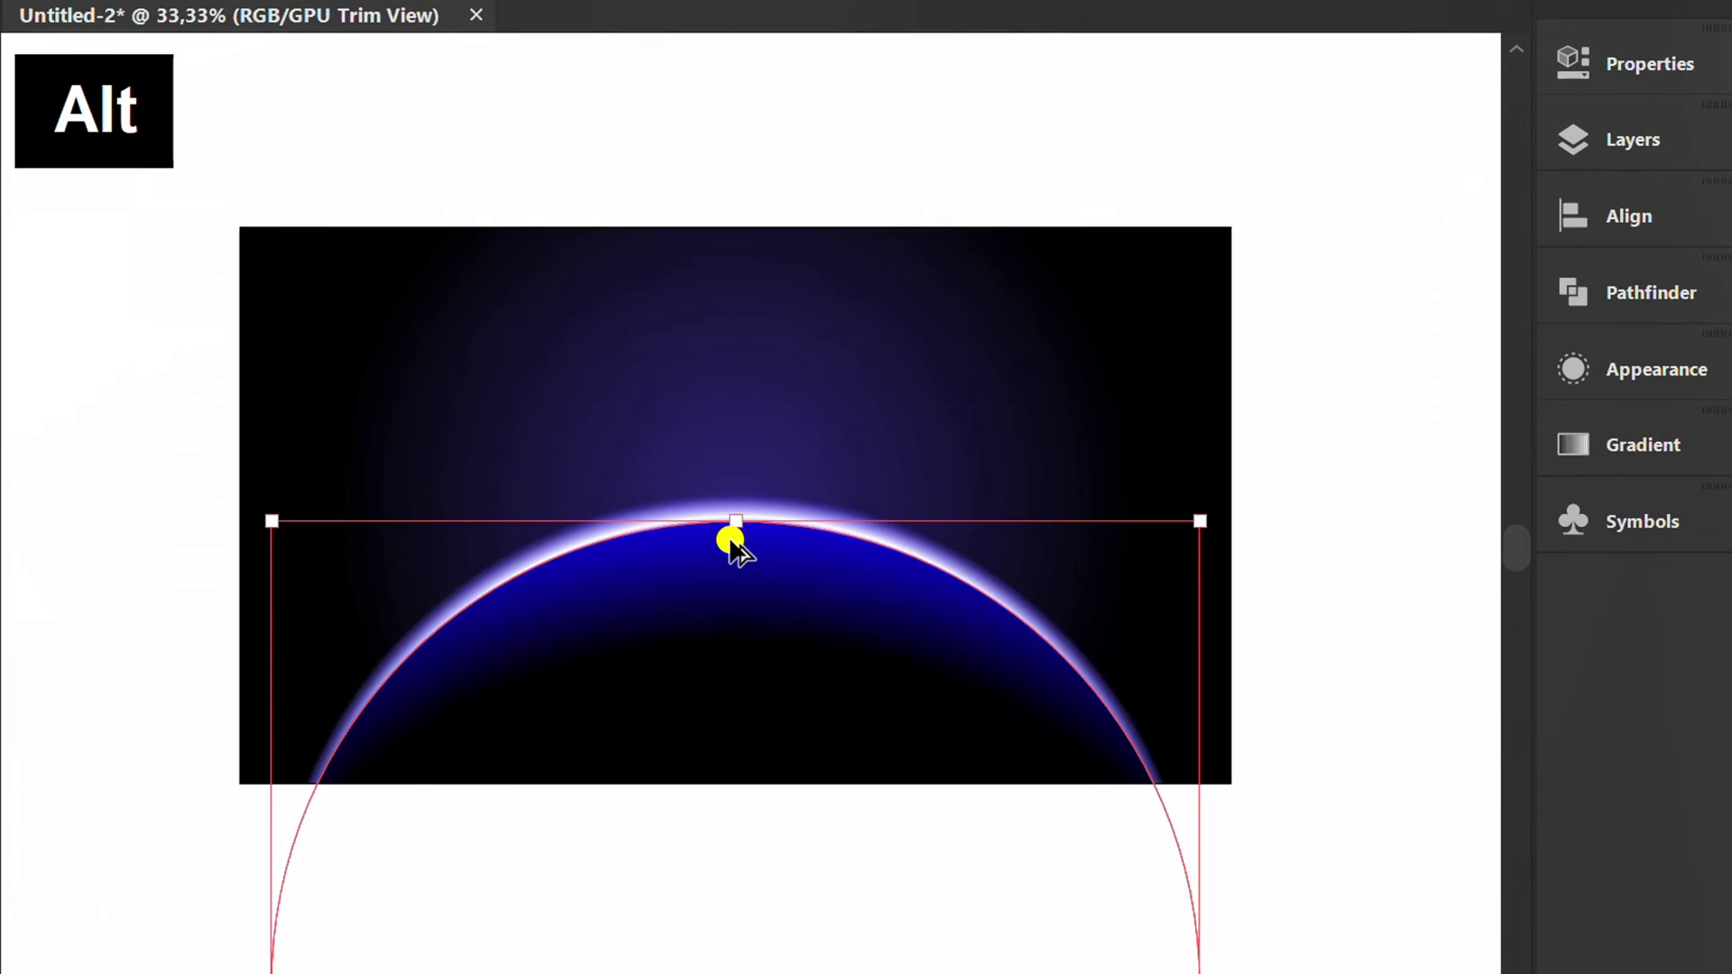
pyautogui.click(1274, 451)
pyautogui.scroll(1, 965, 544)
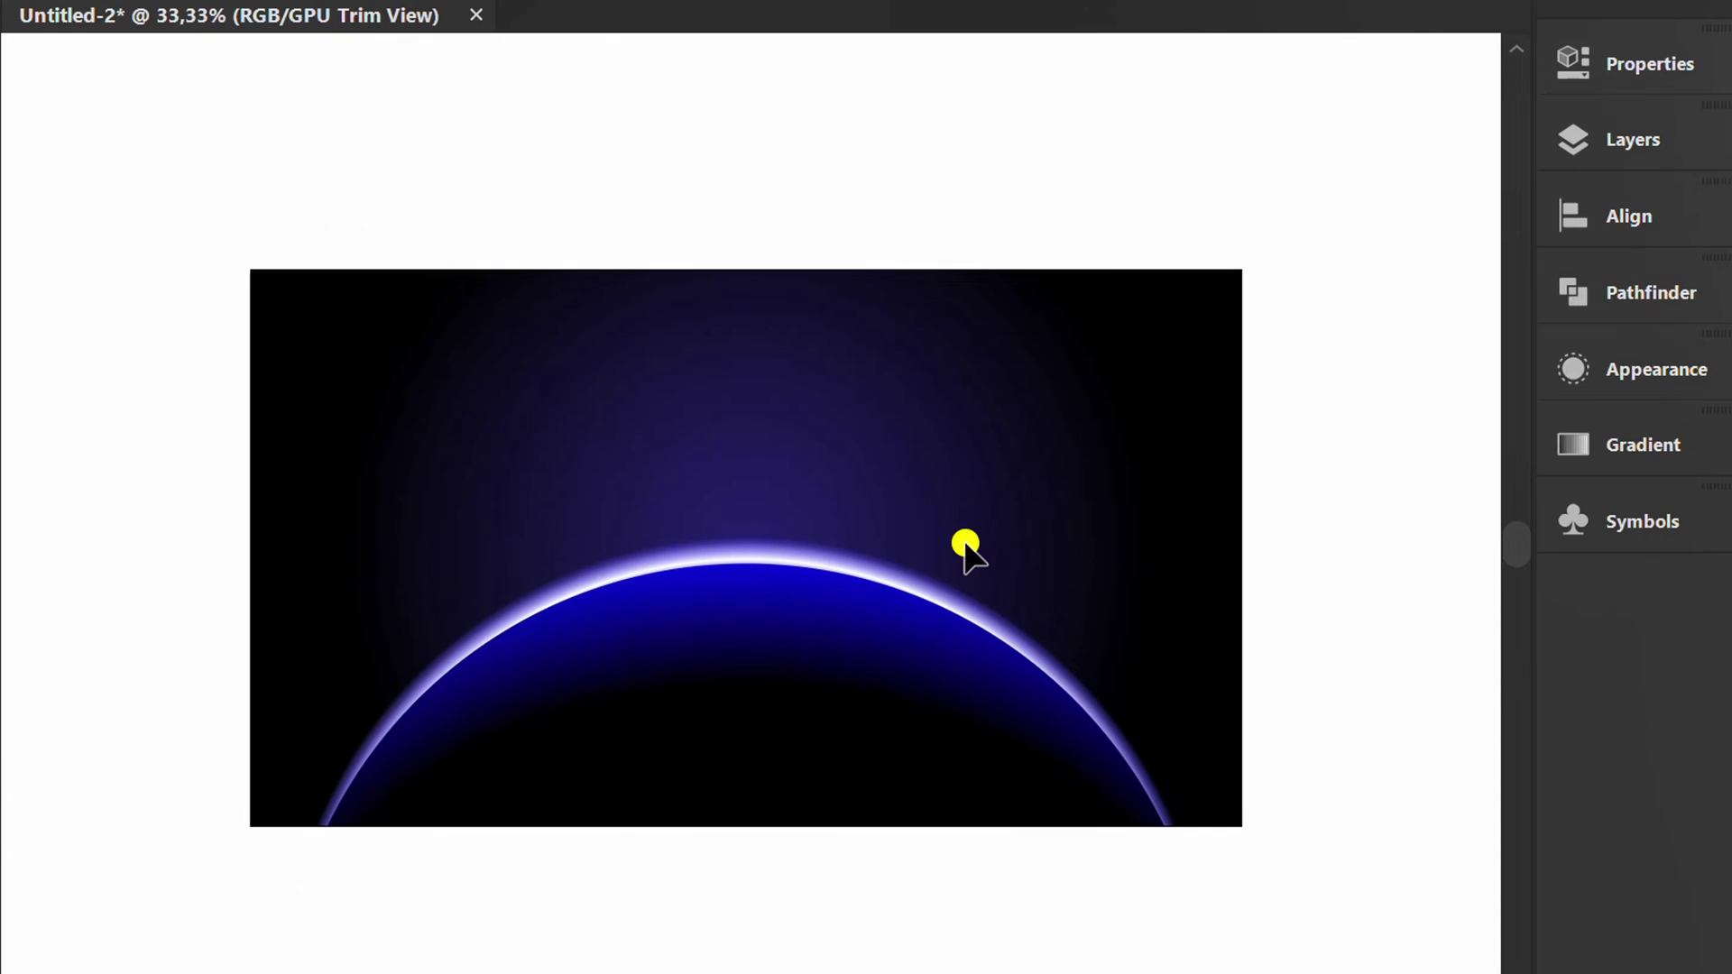
# Lock the bottom and middle ellipses in Layer 2.
pyautogui.click(1615, 143)
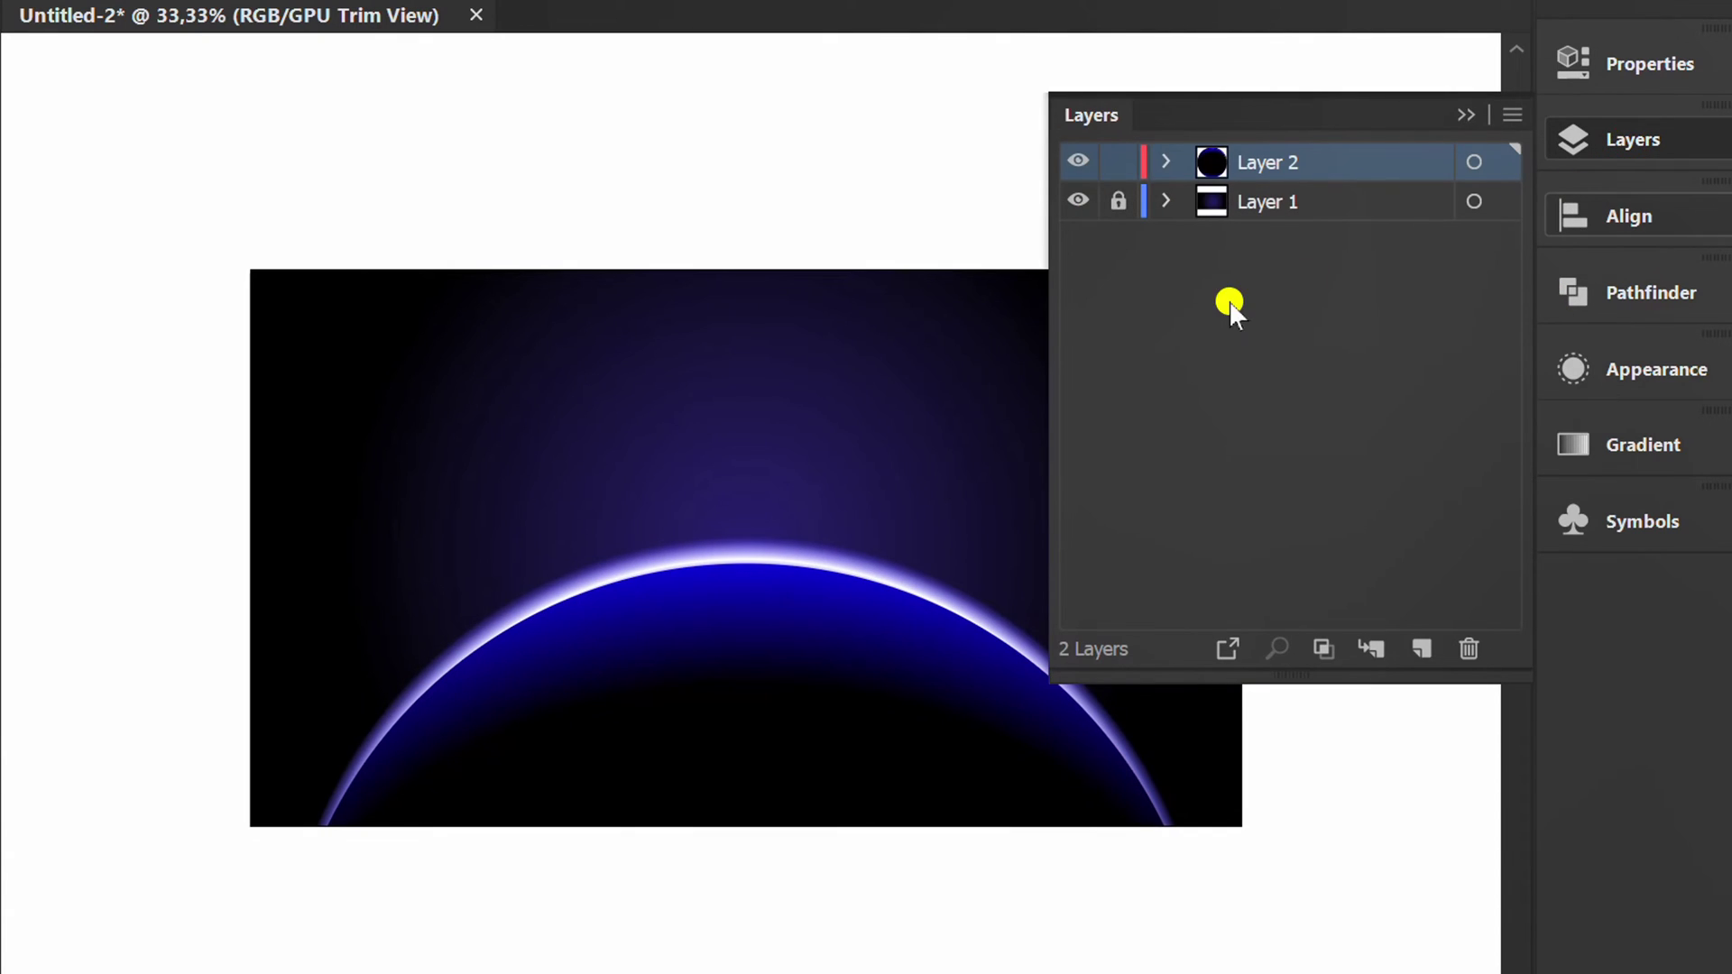
pyautogui.click(1166, 159)
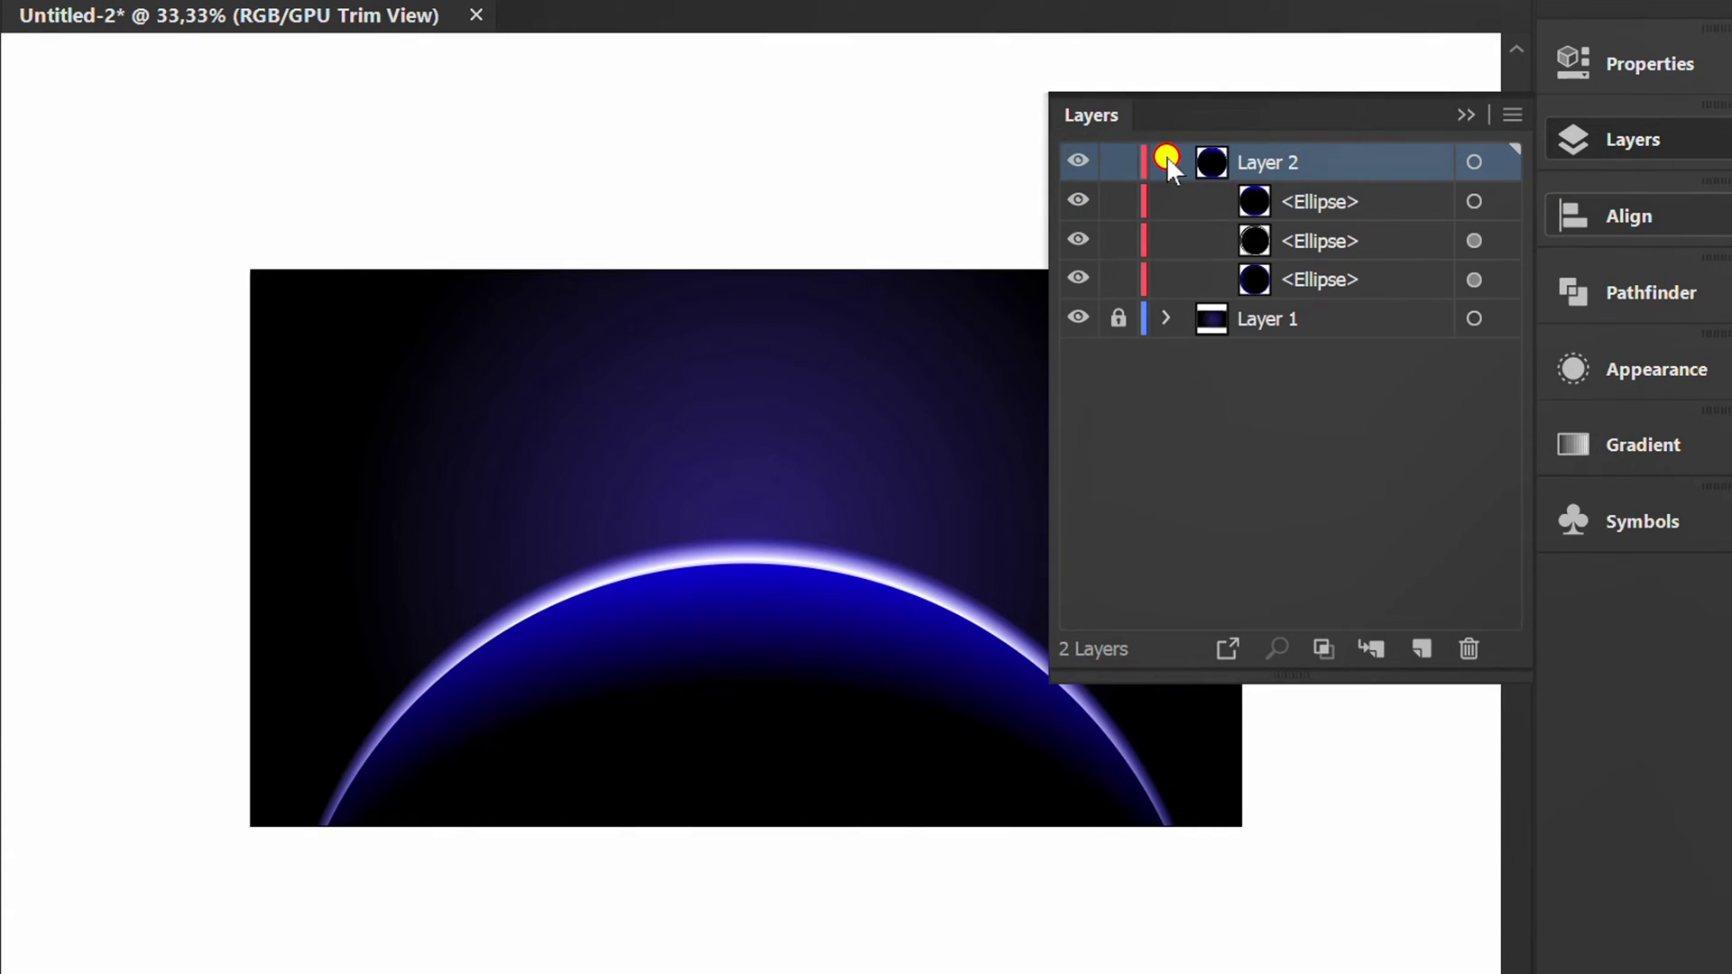
pyautogui.click(1118, 279)
pyautogui.click(1120, 241)
pyautogui.click(1462, 114)
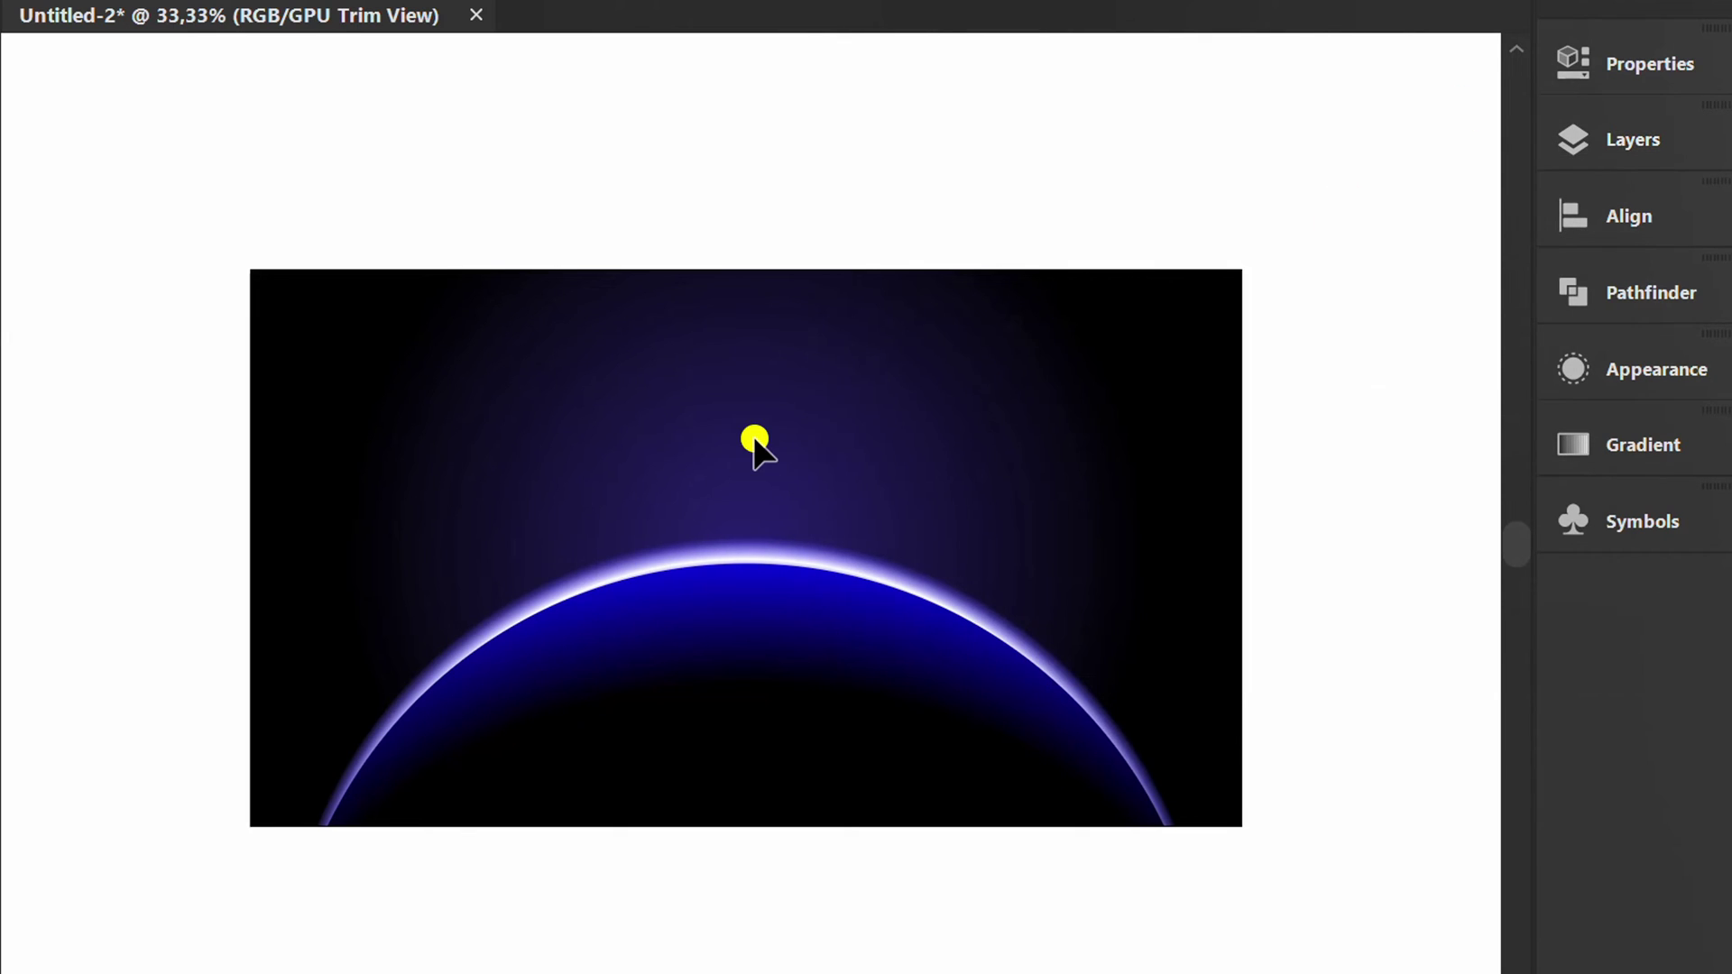
# Draw a circle on the planet's top edge filled with the White, Black radial gradient.
pyautogui.press('l')
pyautogui.moveTo(748, 561); pyautogui.dragTo(984, 745)
pyautogui.click(1663, 444)
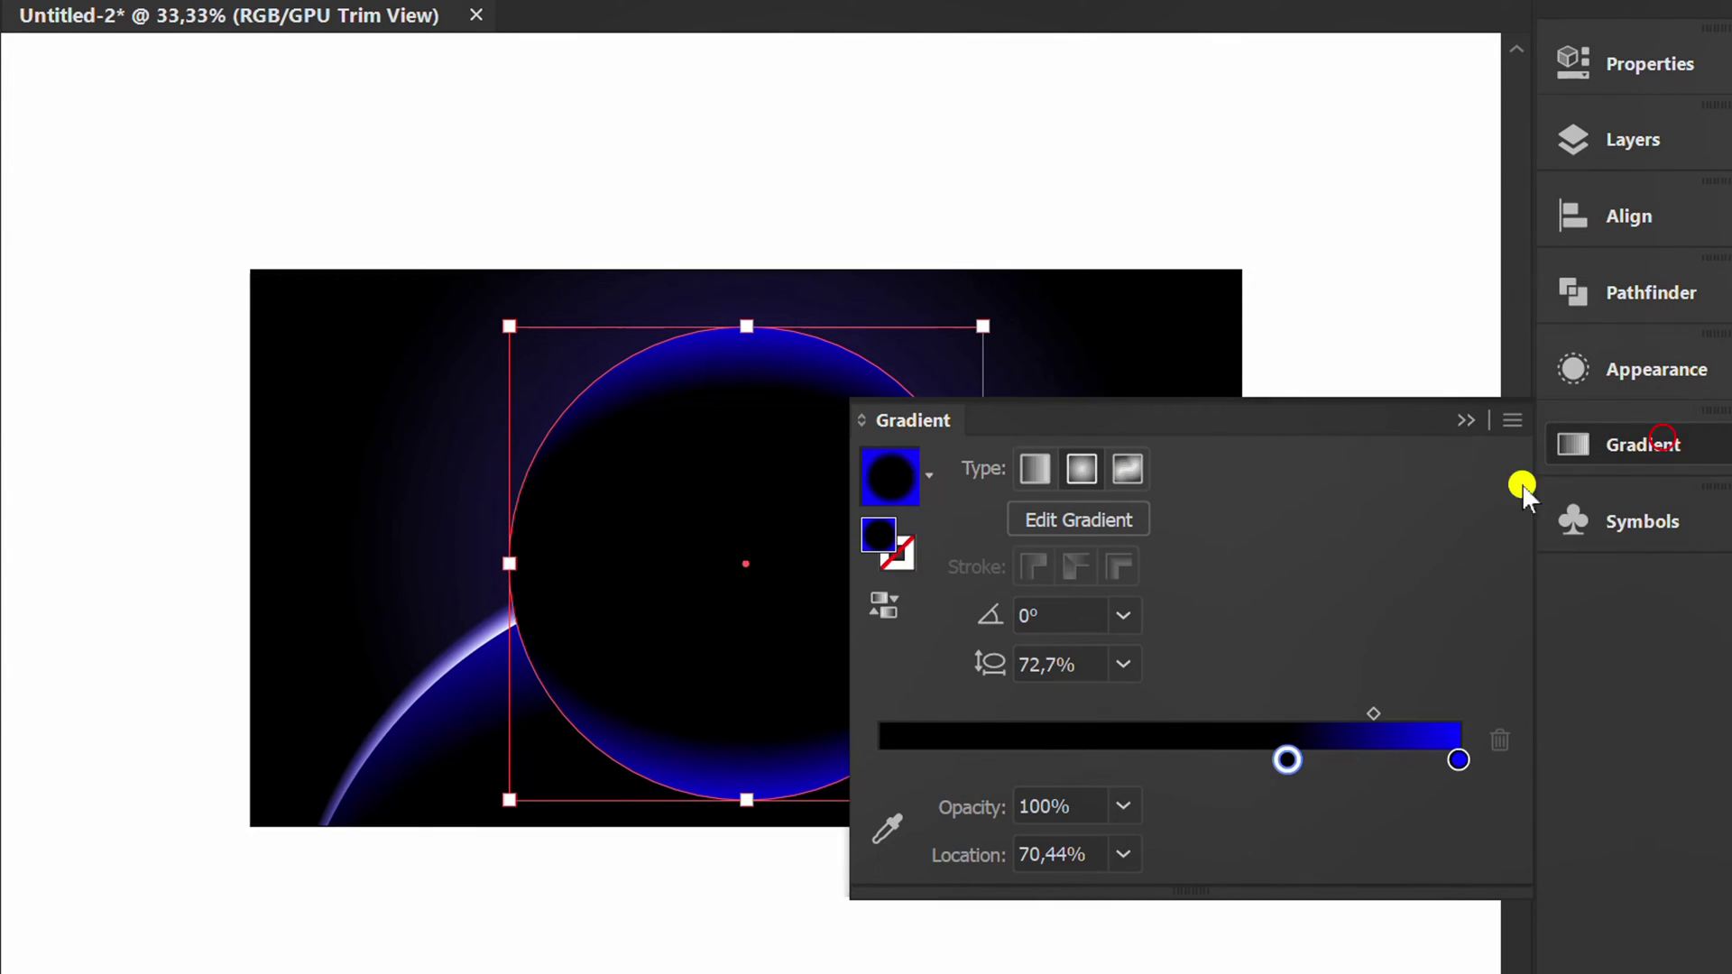
pyautogui.click(932, 476)
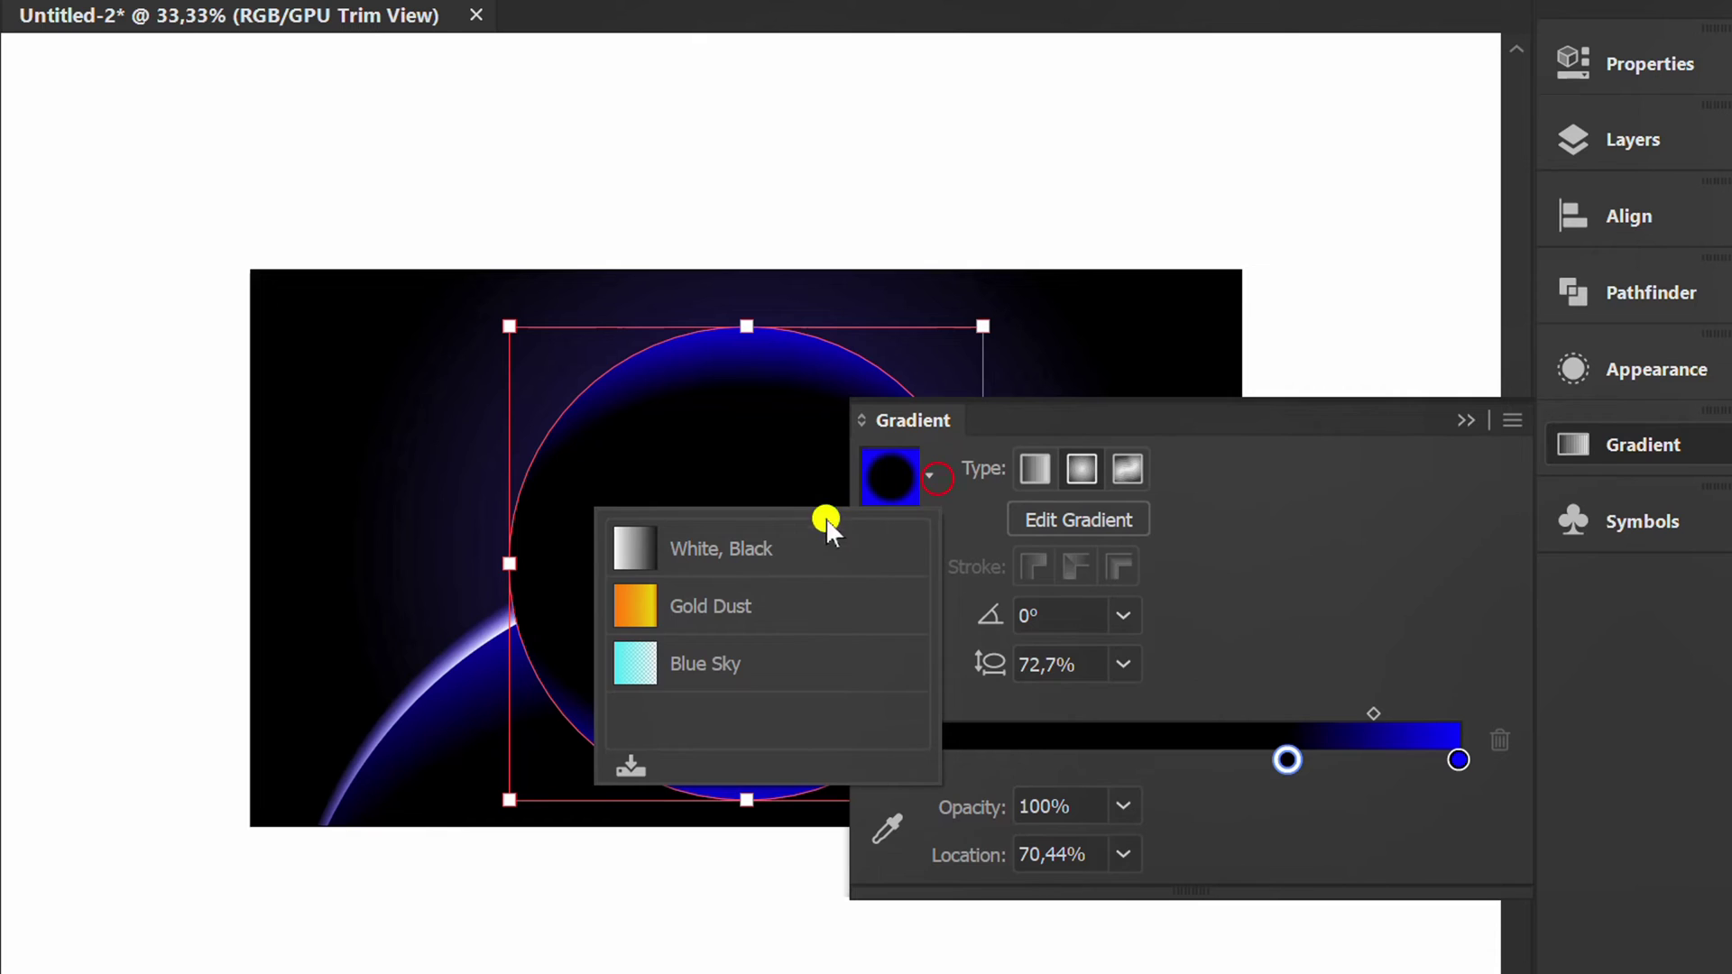
pyautogui.click(739, 546)
pyautogui.click(1078, 470)
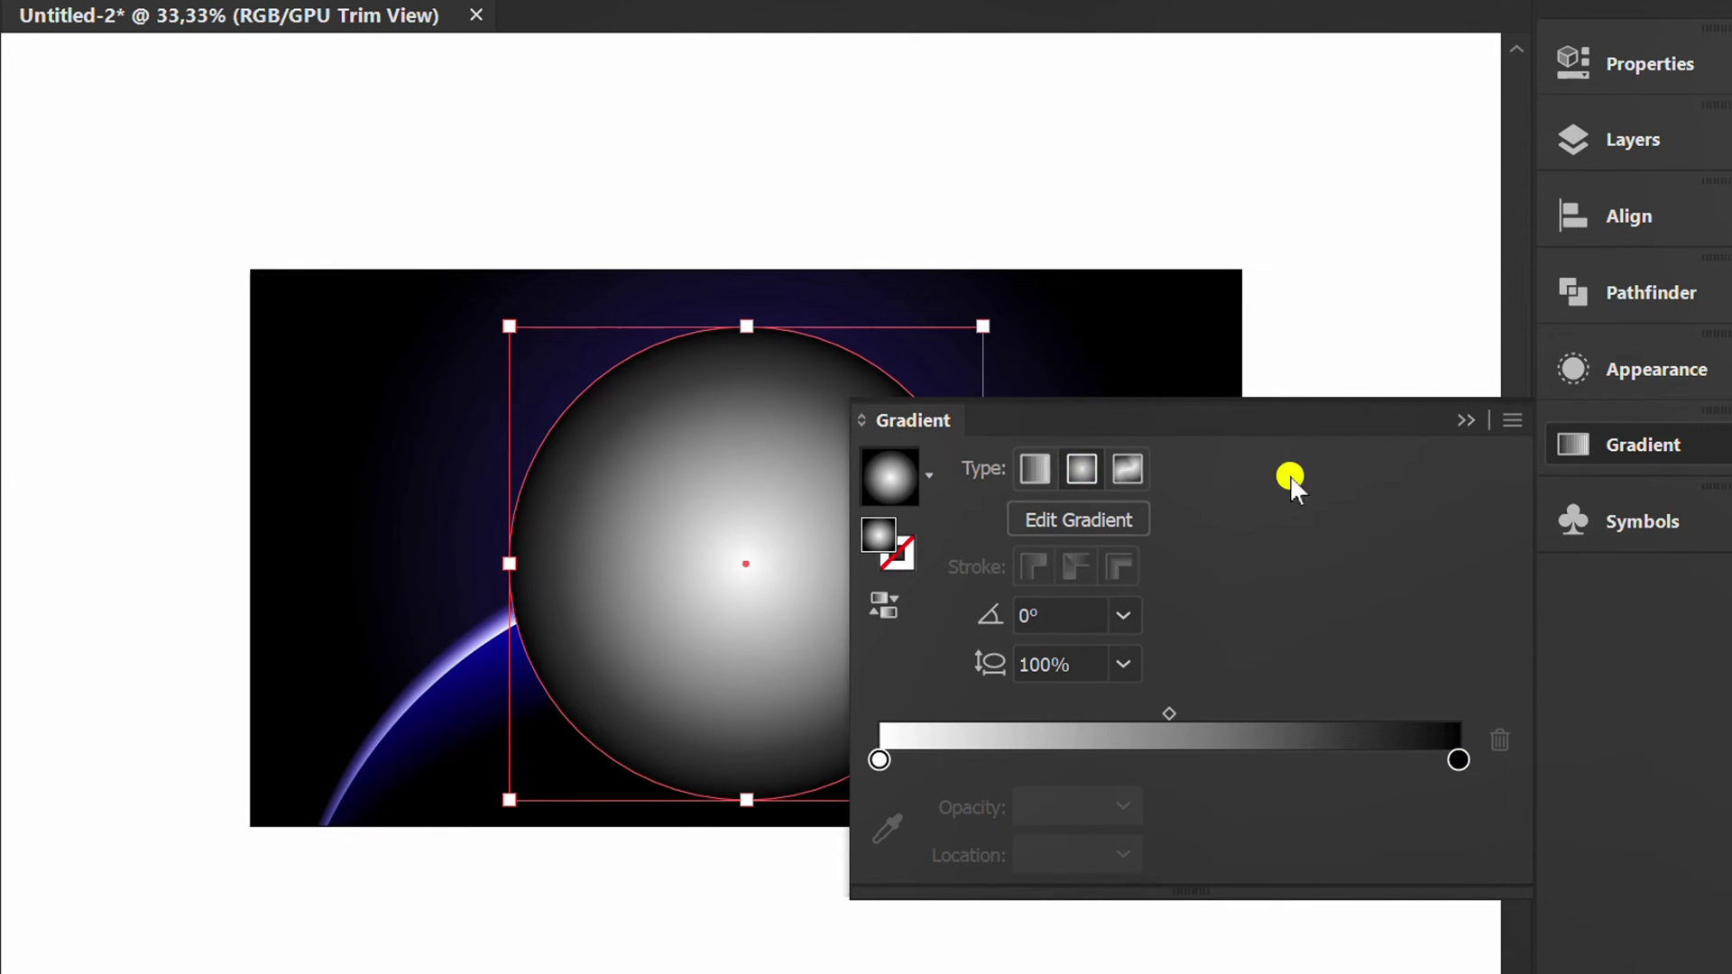
pyautogui.click(1470, 421)
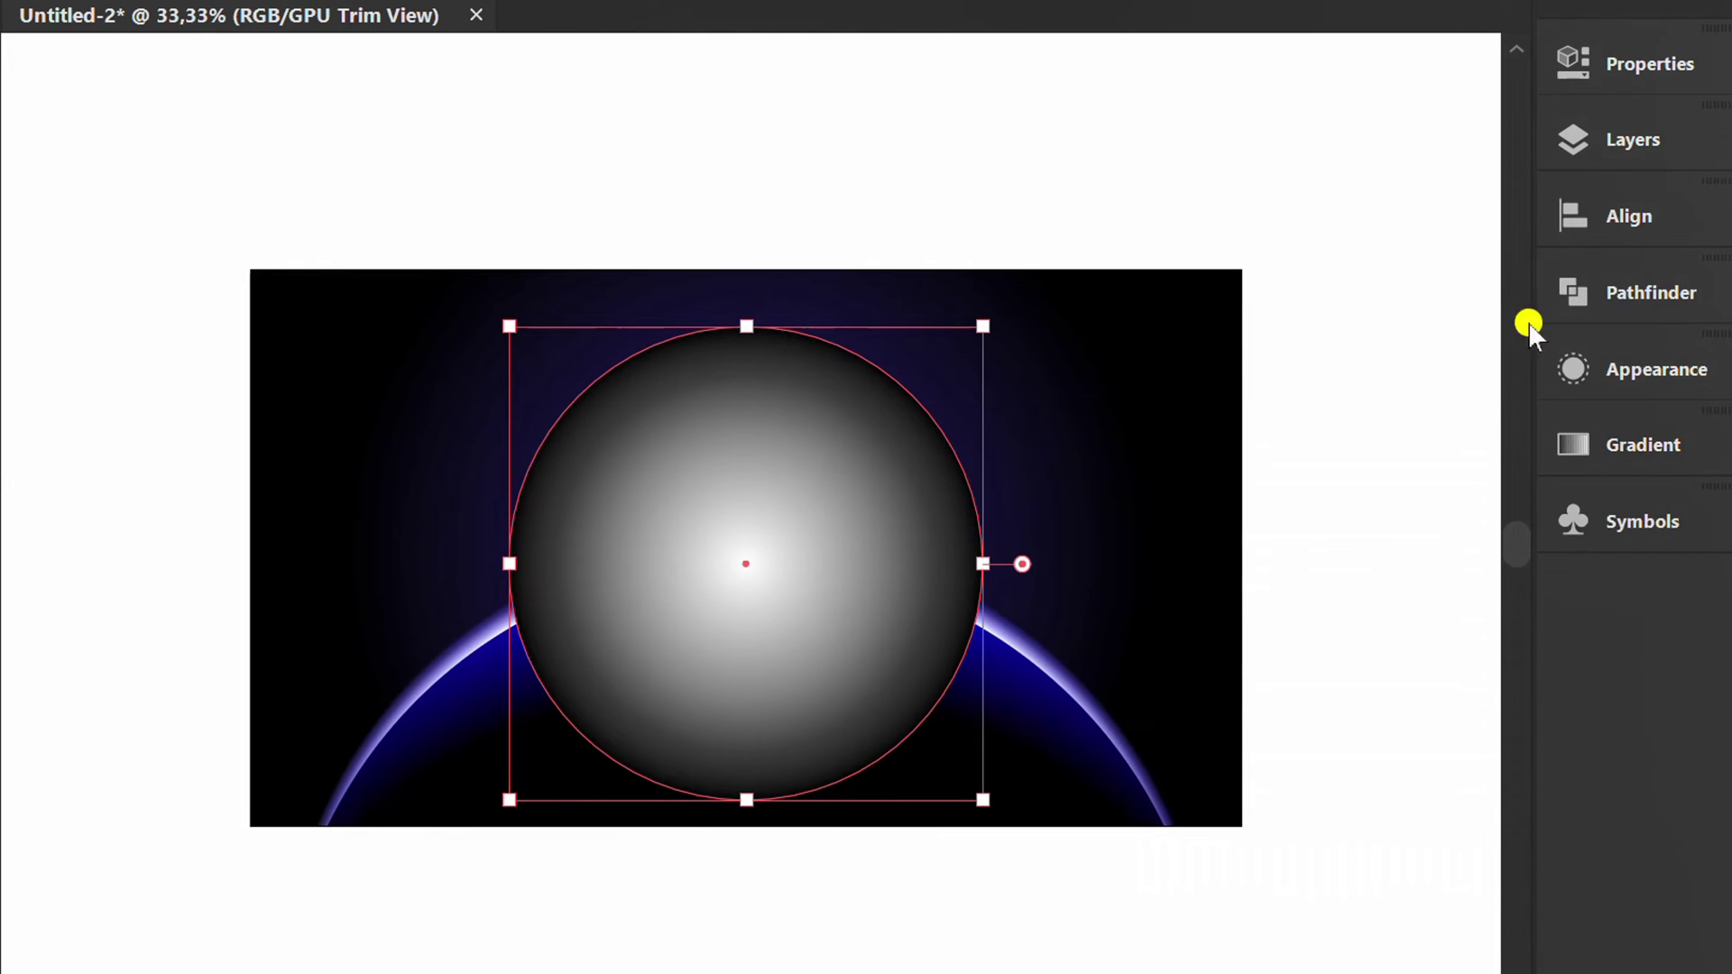
# Set the glowing circle's blending mode to Screen.
pyautogui.click(1629, 63)
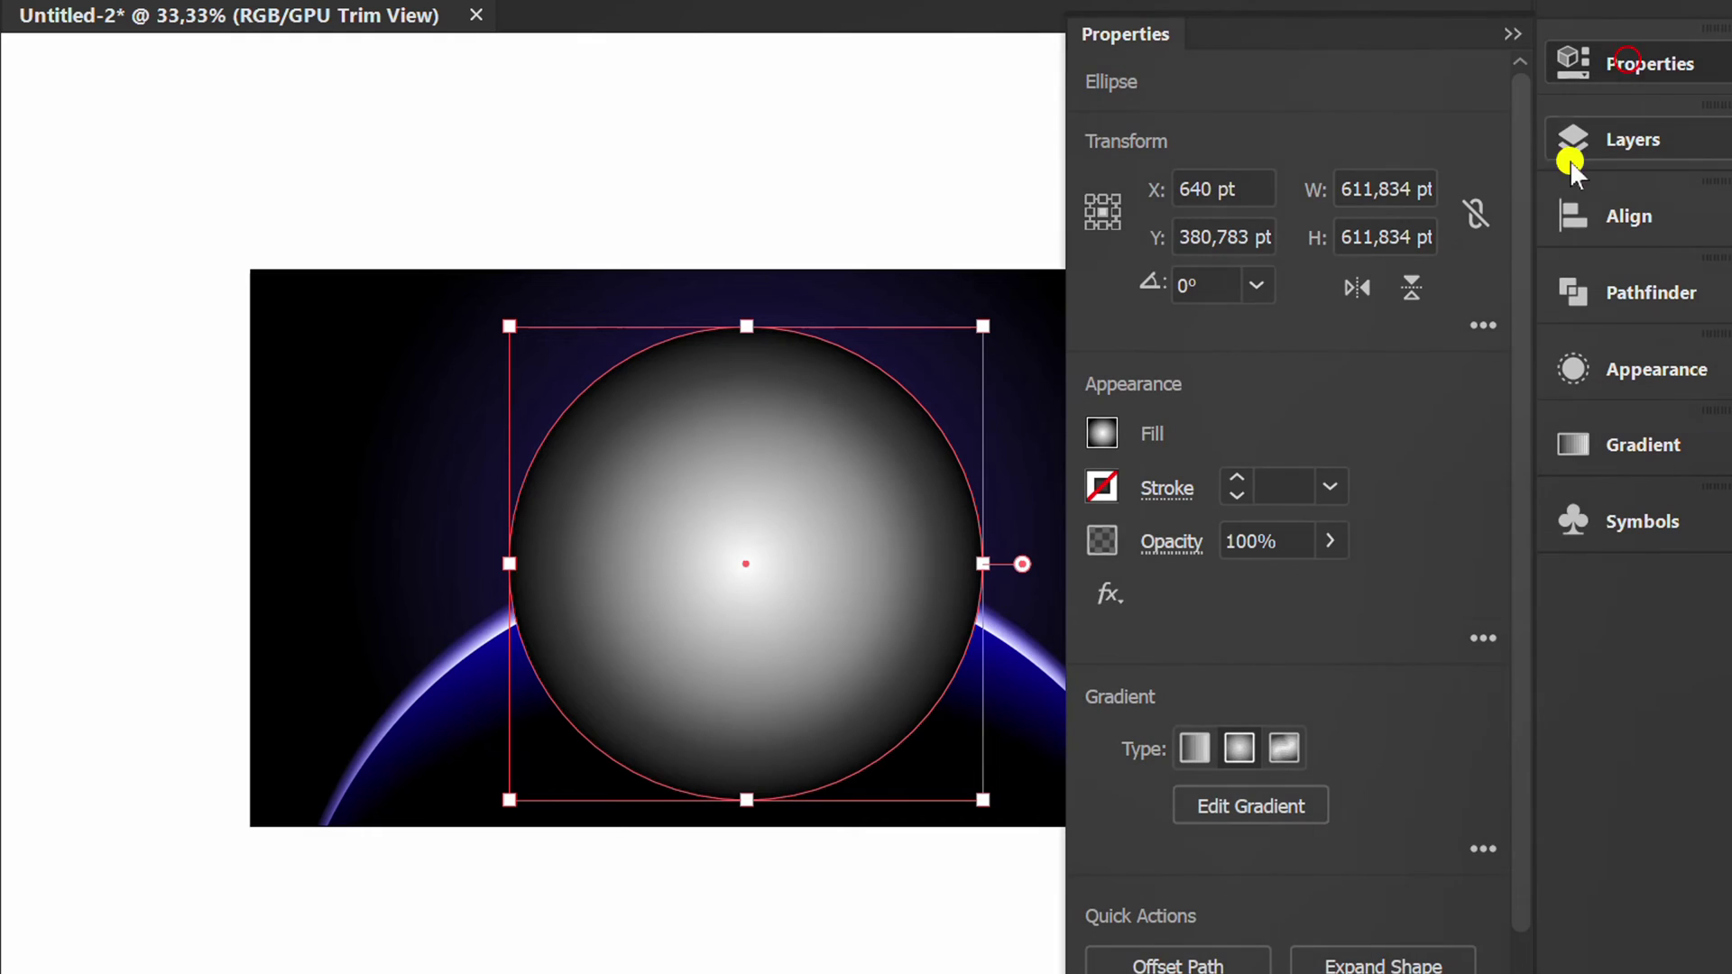
pyautogui.click(1164, 546)
pyautogui.click(923, 606)
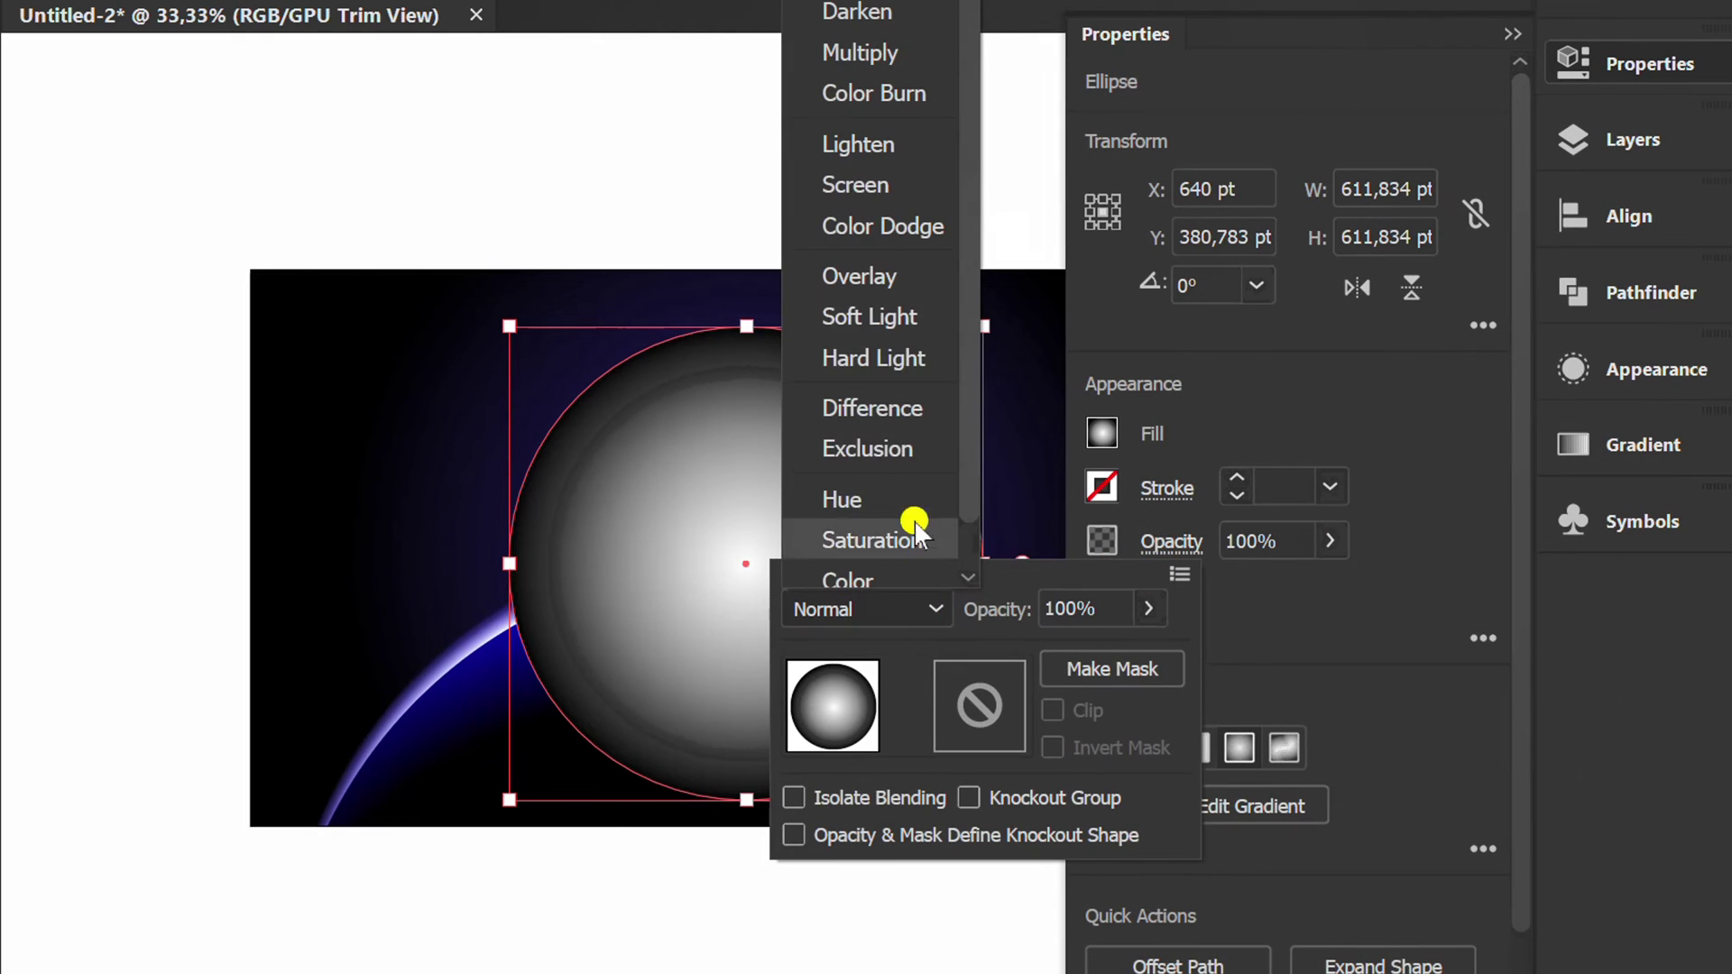
pyautogui.click(889, 188)
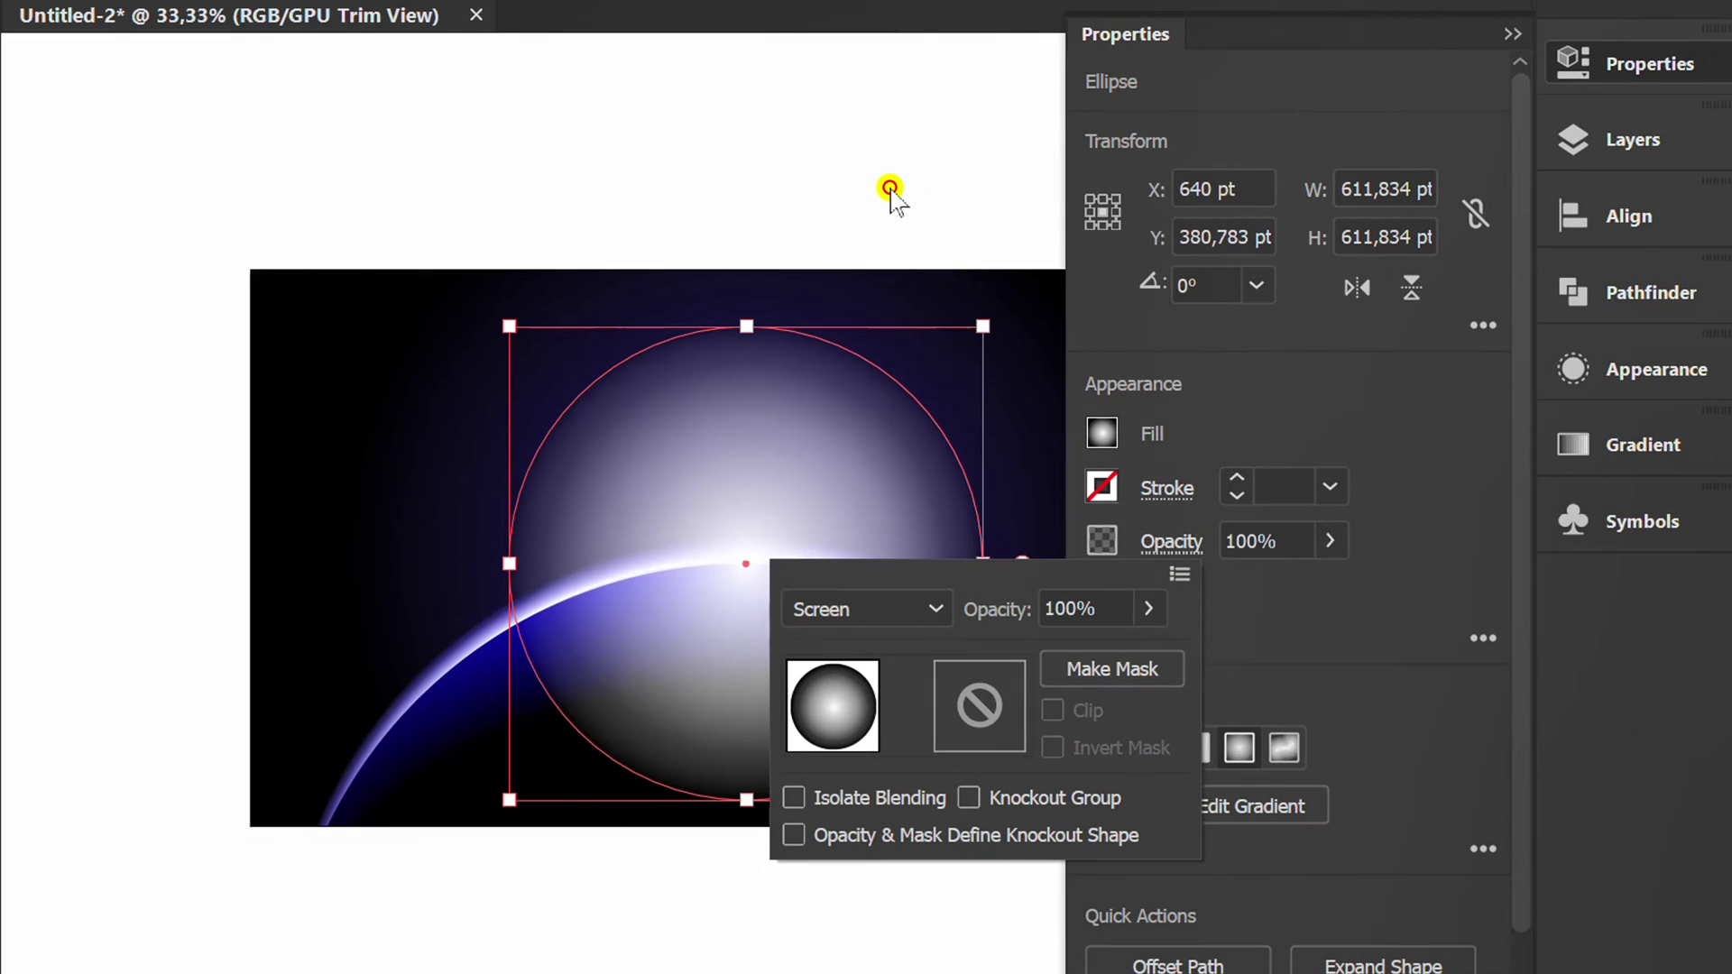
pyautogui.click(1297, 421)
pyautogui.click(1514, 41)
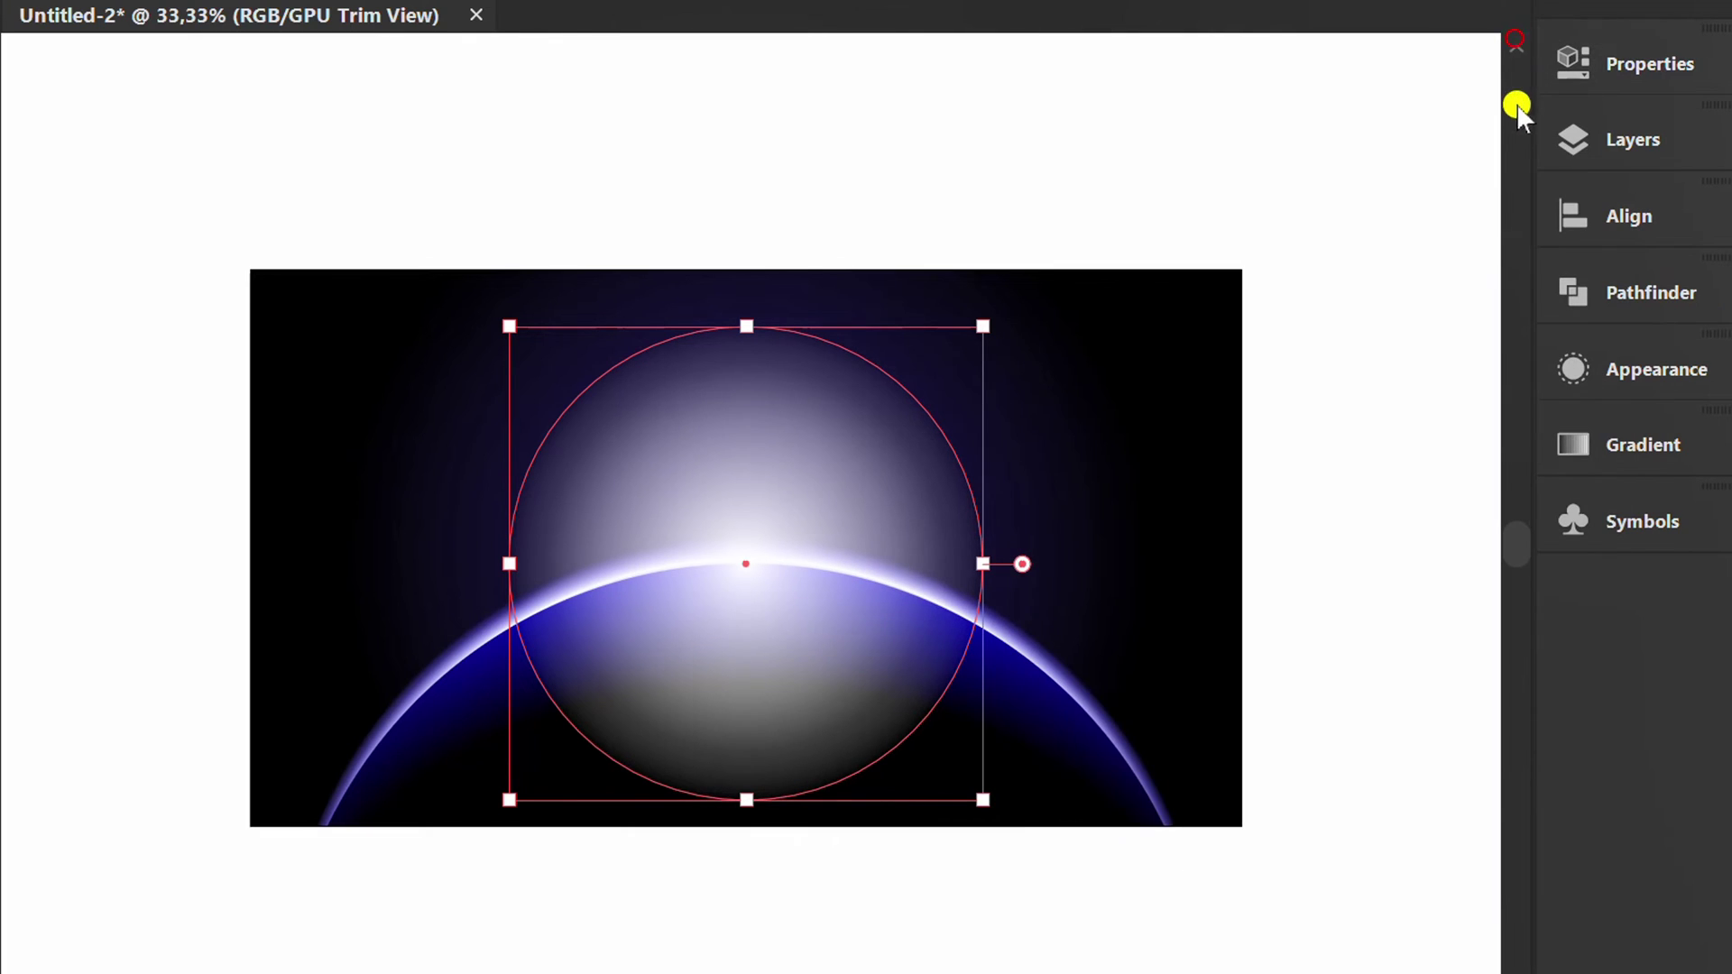
# Change the glow gradient's white stop to RGB Blue.
pyautogui.click(1628, 448)
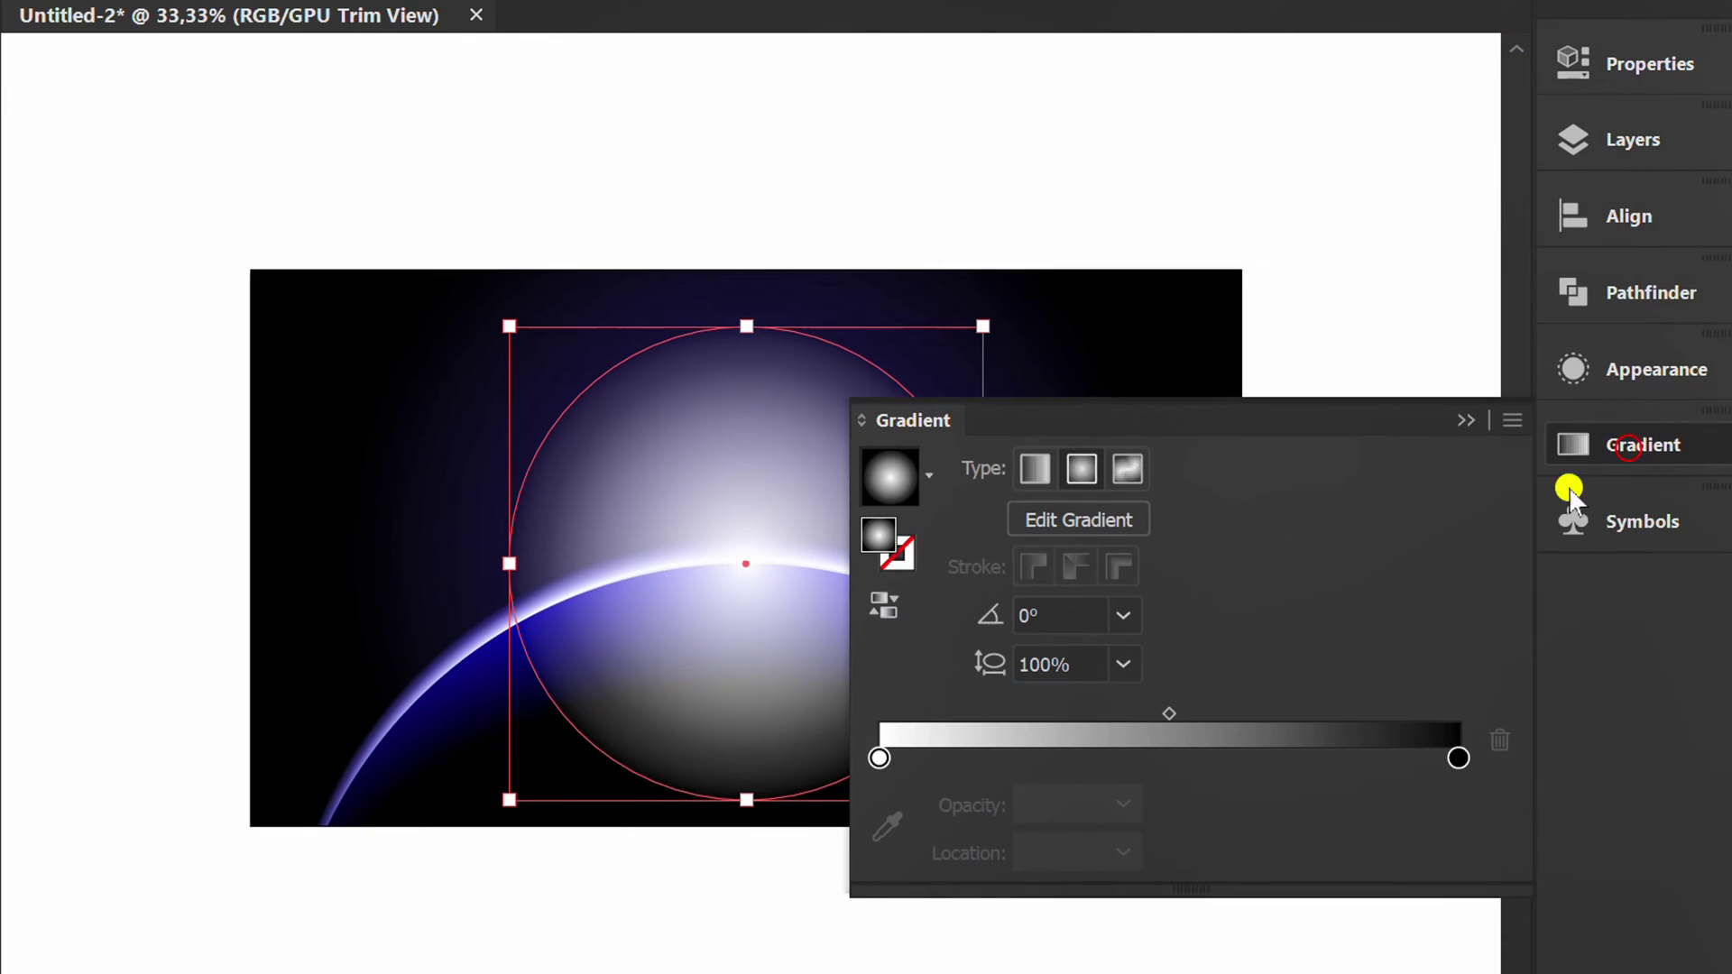
pyautogui.doubleClick(872, 760)
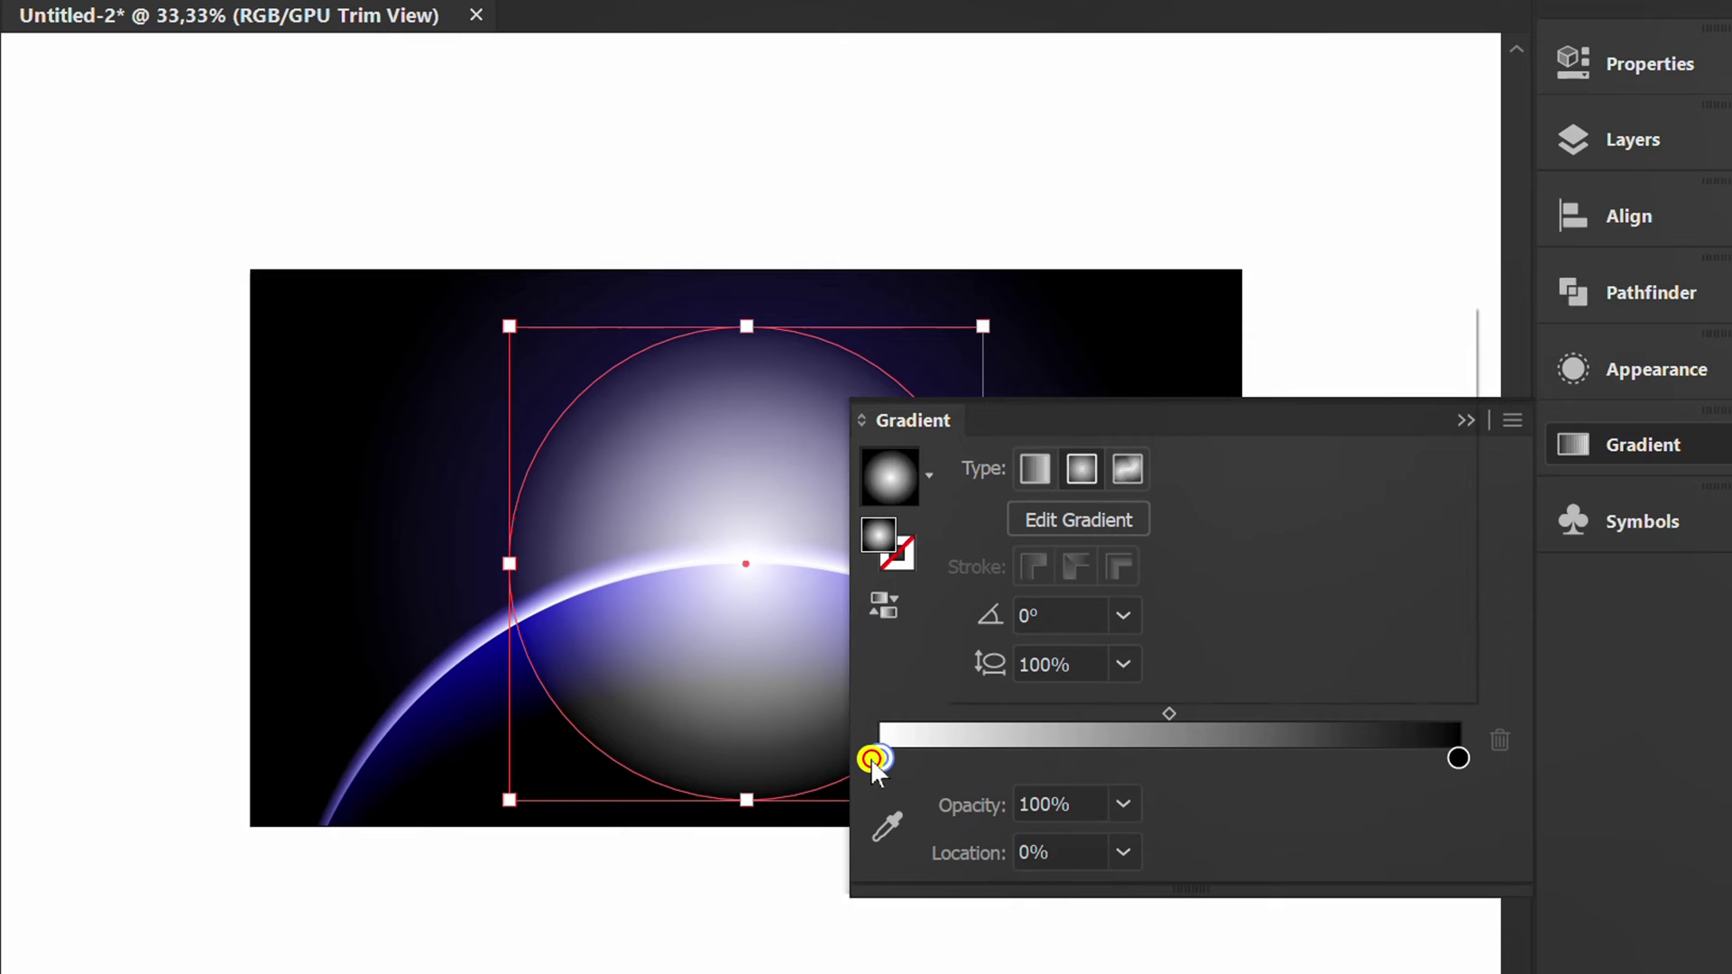
pyautogui.click(1190, 396)
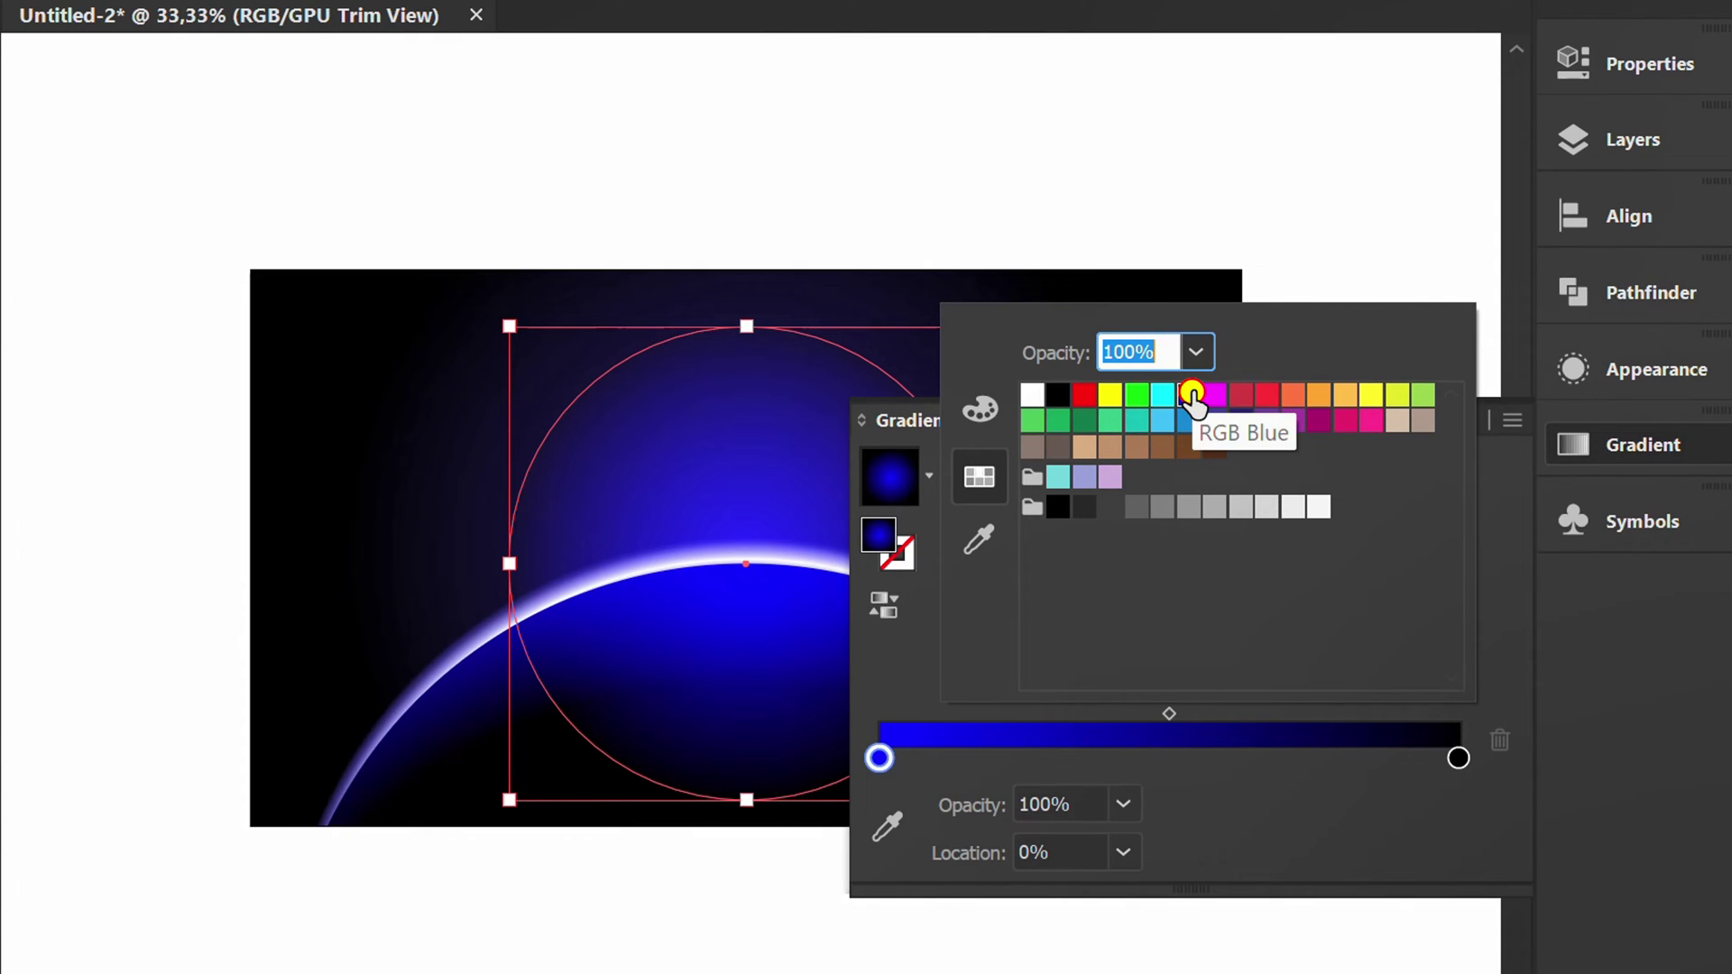
pyautogui.click(1326, 799)
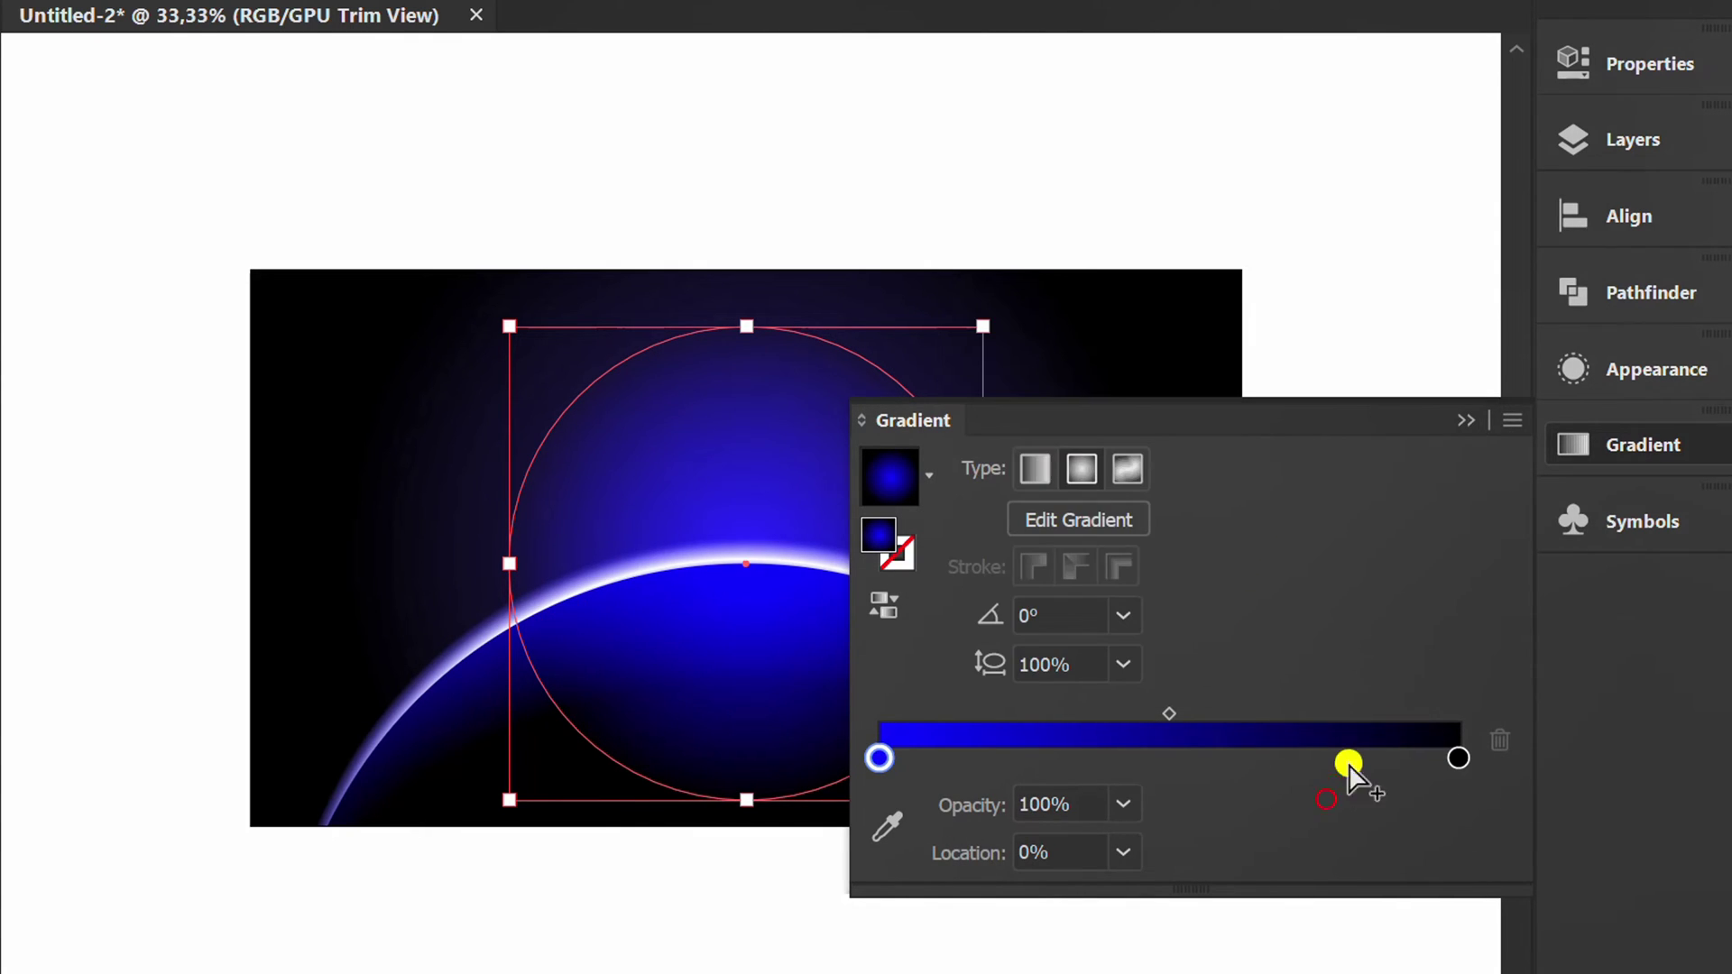
pyautogui.click(1468, 422)
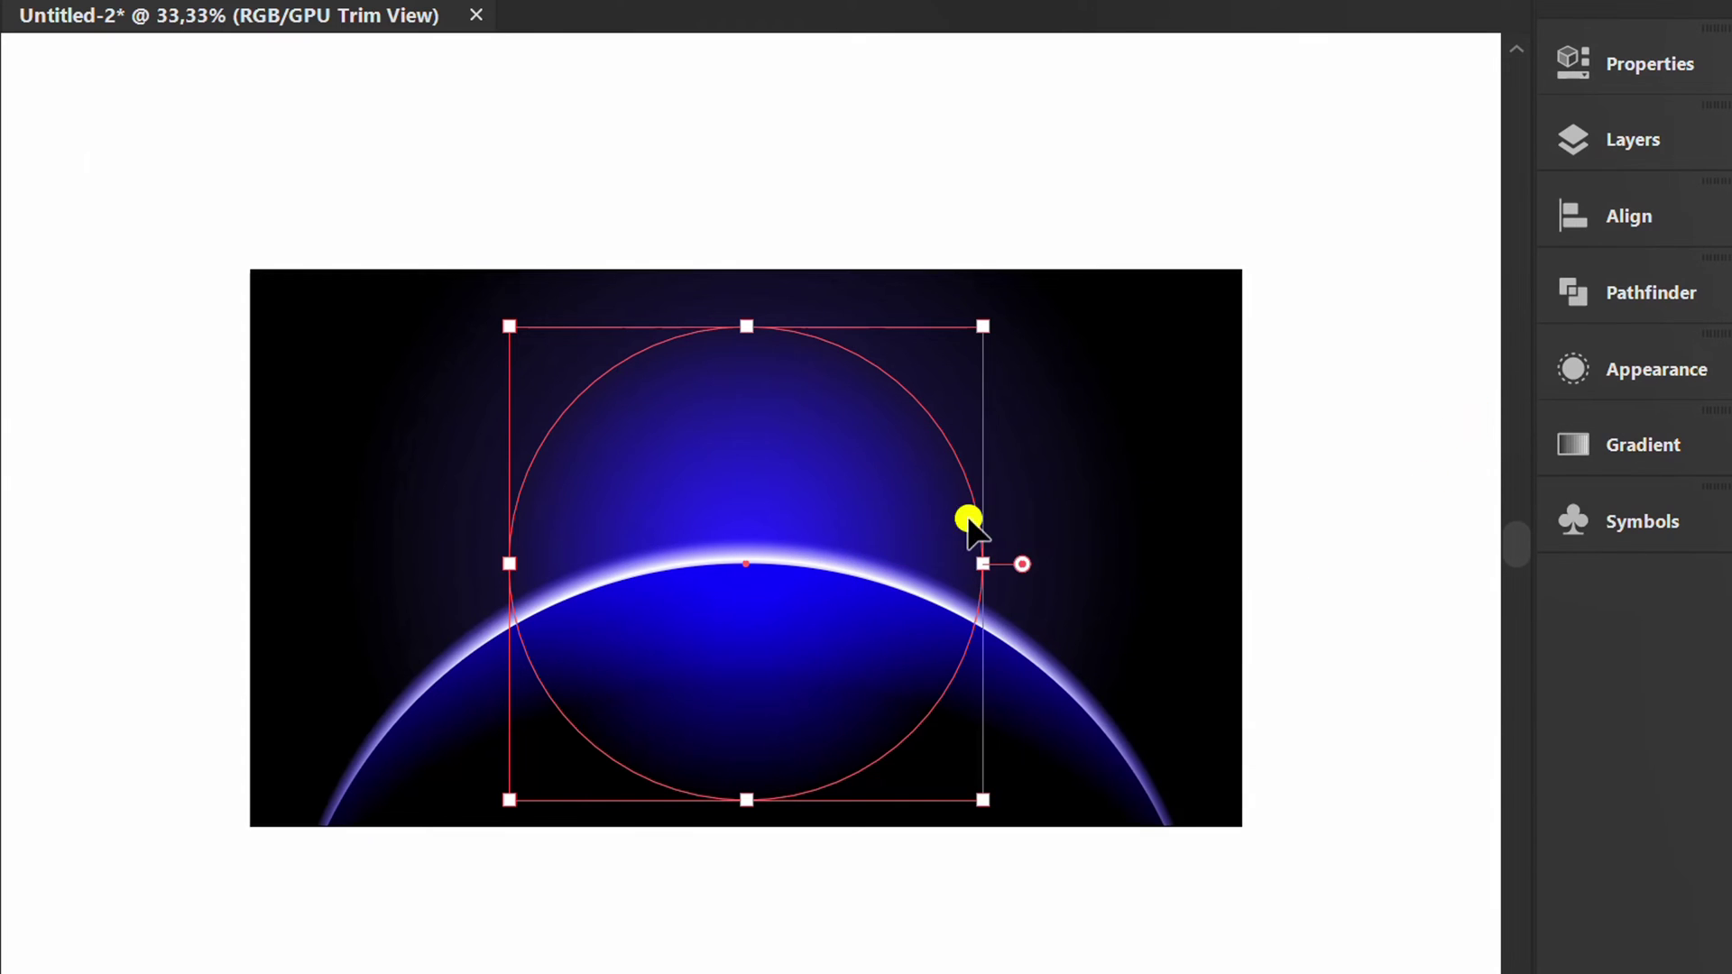
# Flatten and widen the glow ellipse about its centre to roughly 746 × 522 pt.
pyautogui.moveTo(746, 326); pyautogui.dragTo(746, 362)
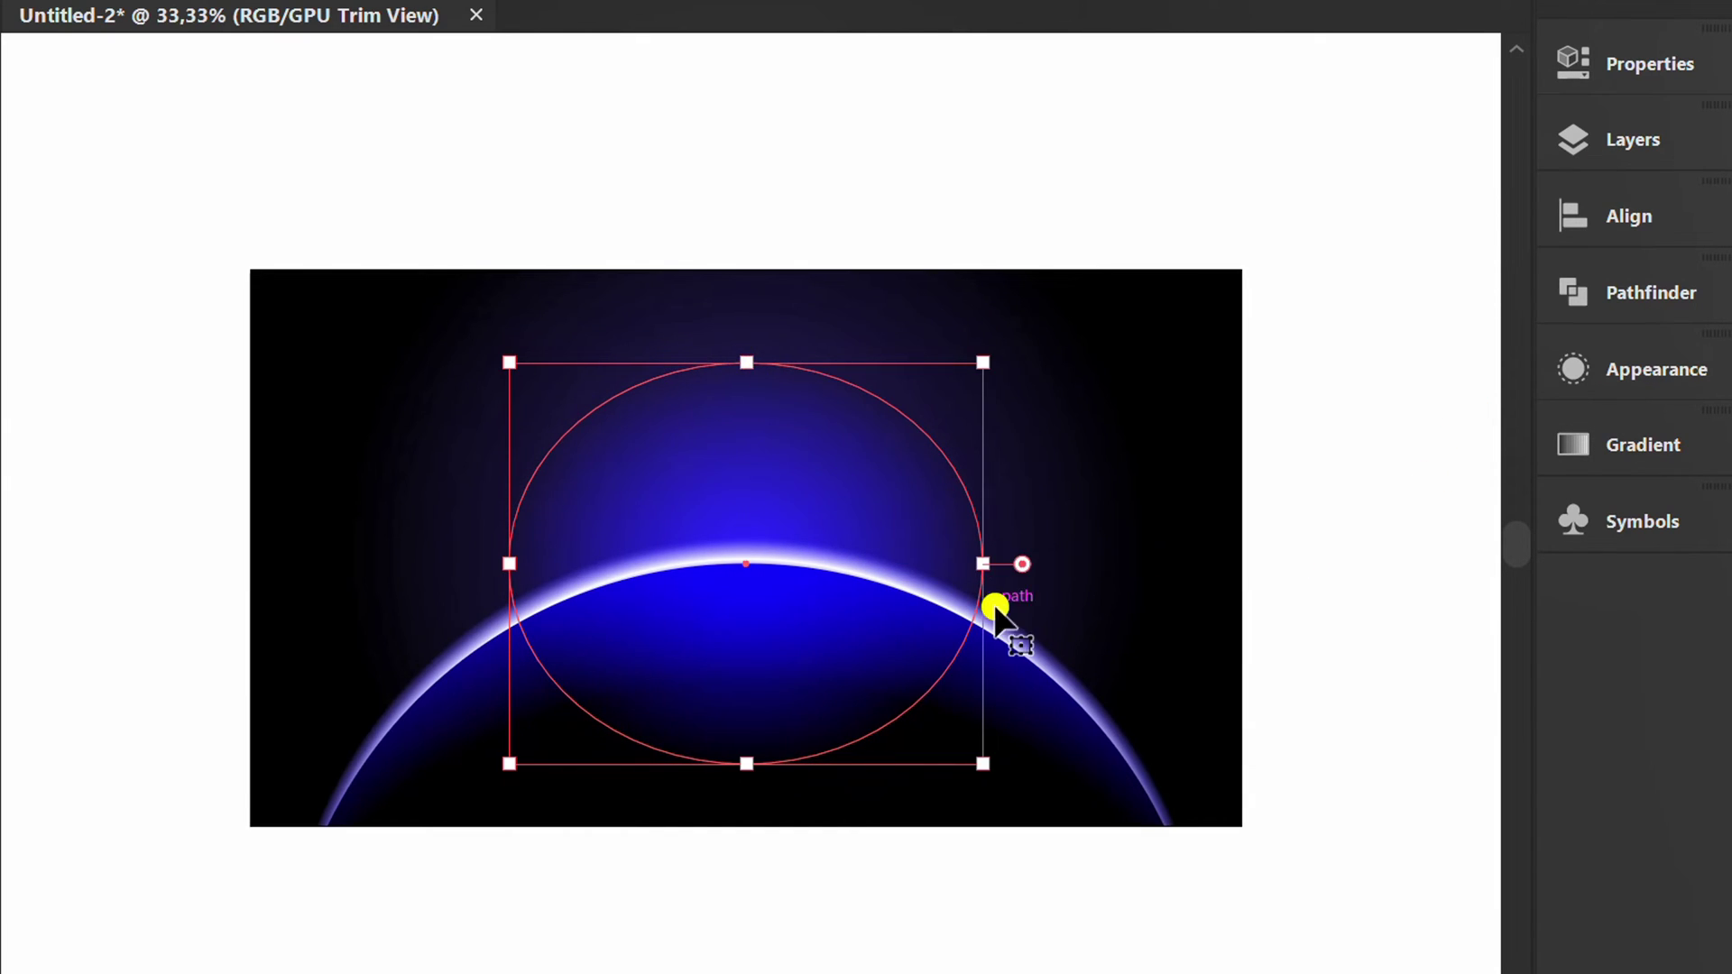
pyautogui.moveTo(989, 565); pyautogui.dragTo(1034, 562)
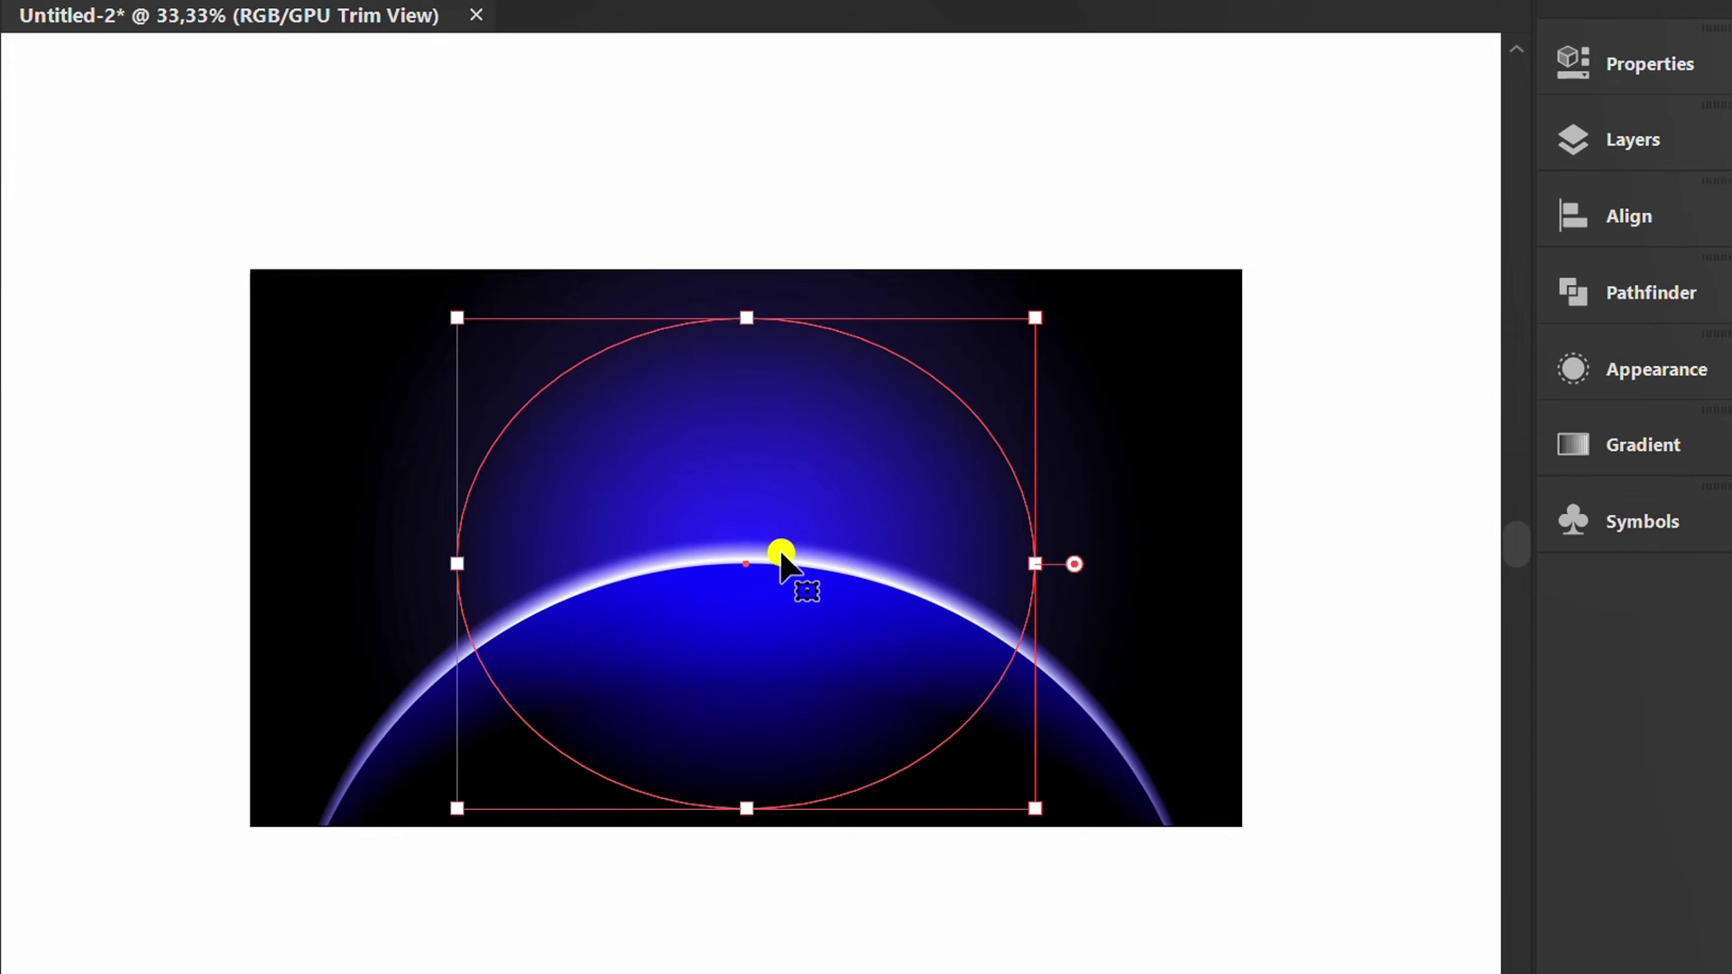
pyautogui.press('g')
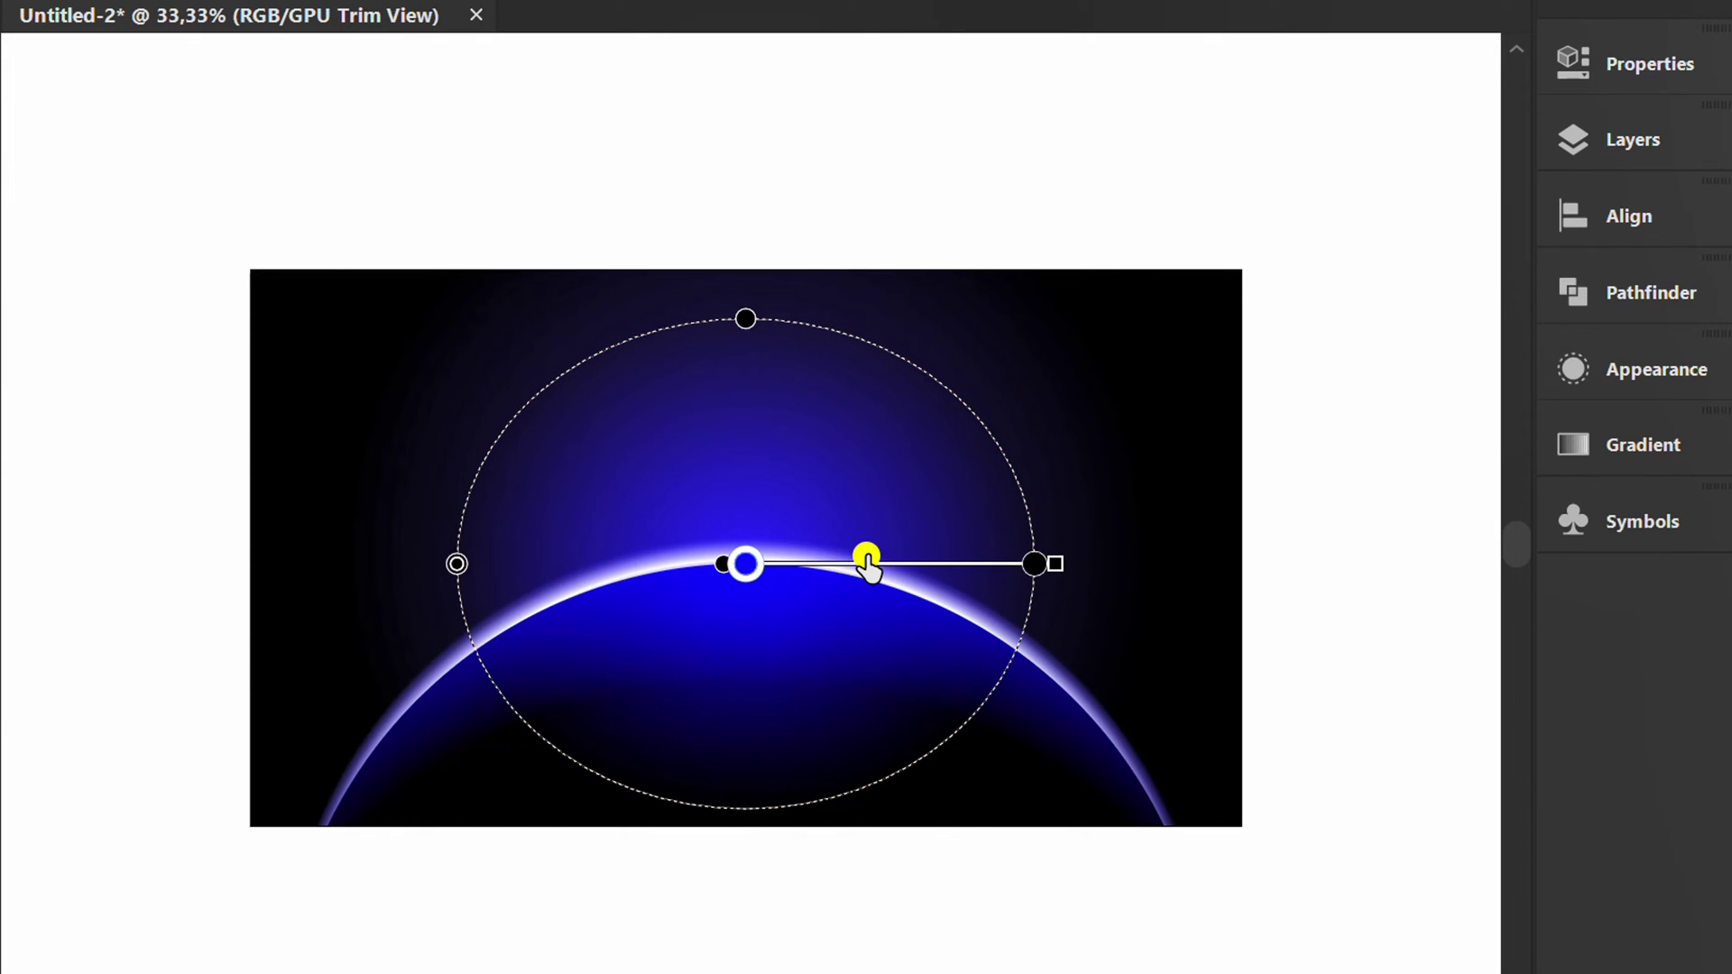
pyautogui.press('v')
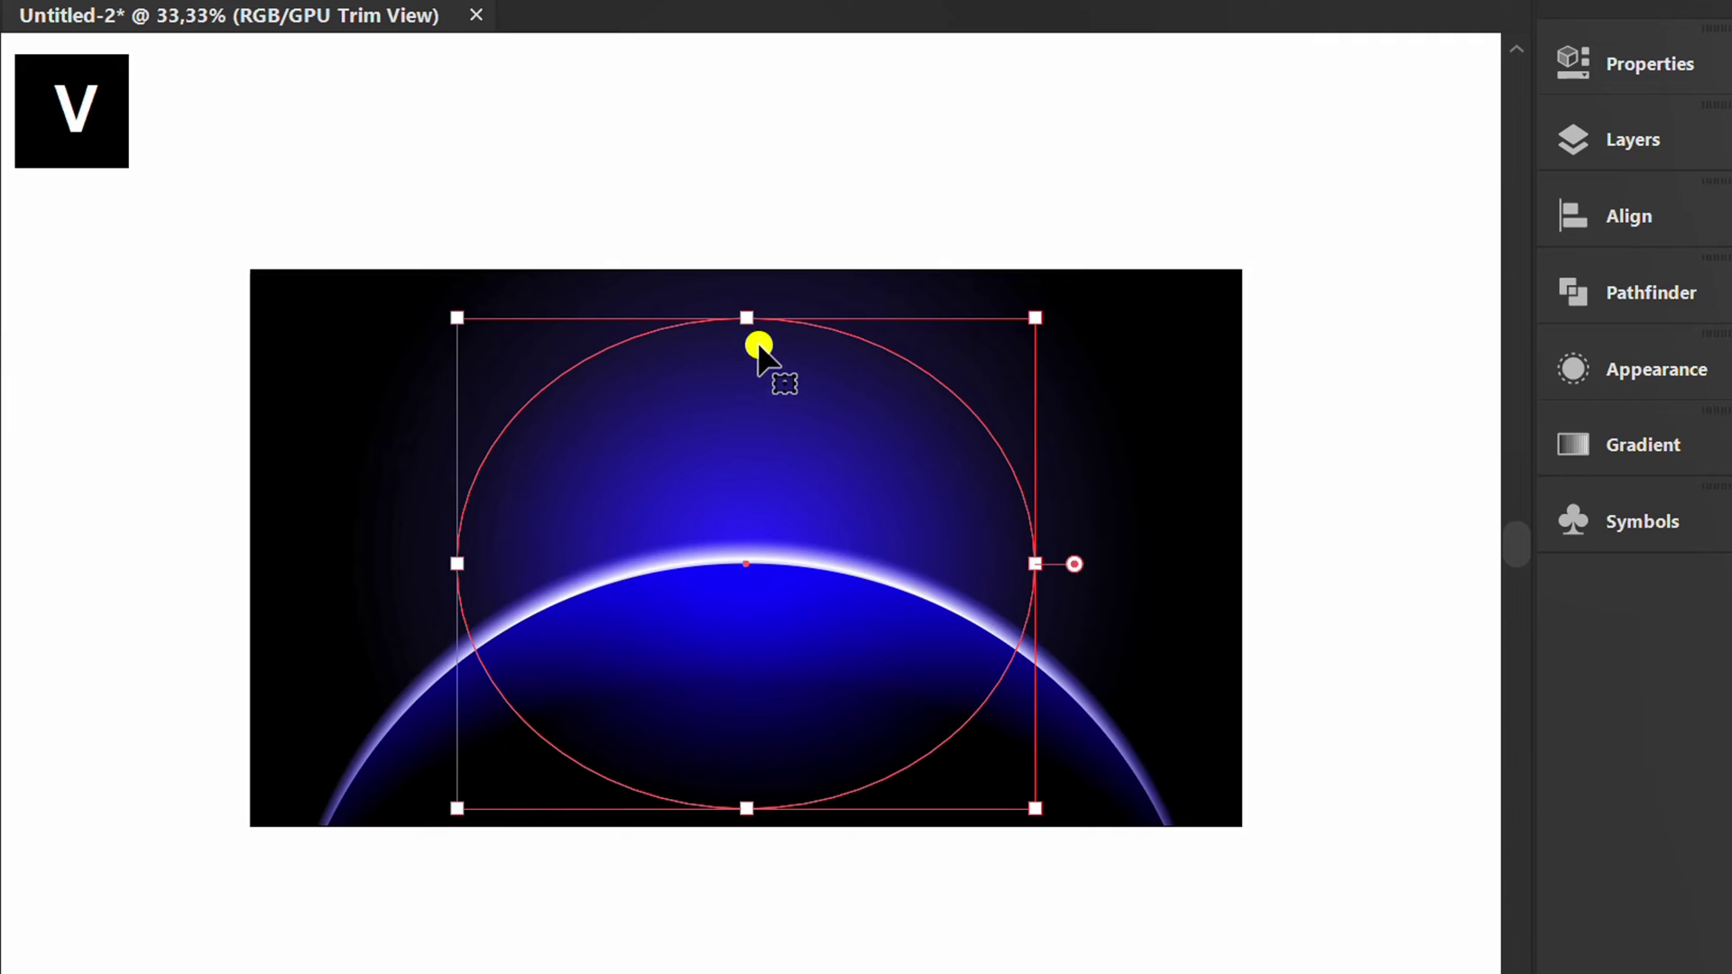
pyautogui.moveTo(746, 319); pyautogui.dragTo(753, 366)
pyautogui.press('v')
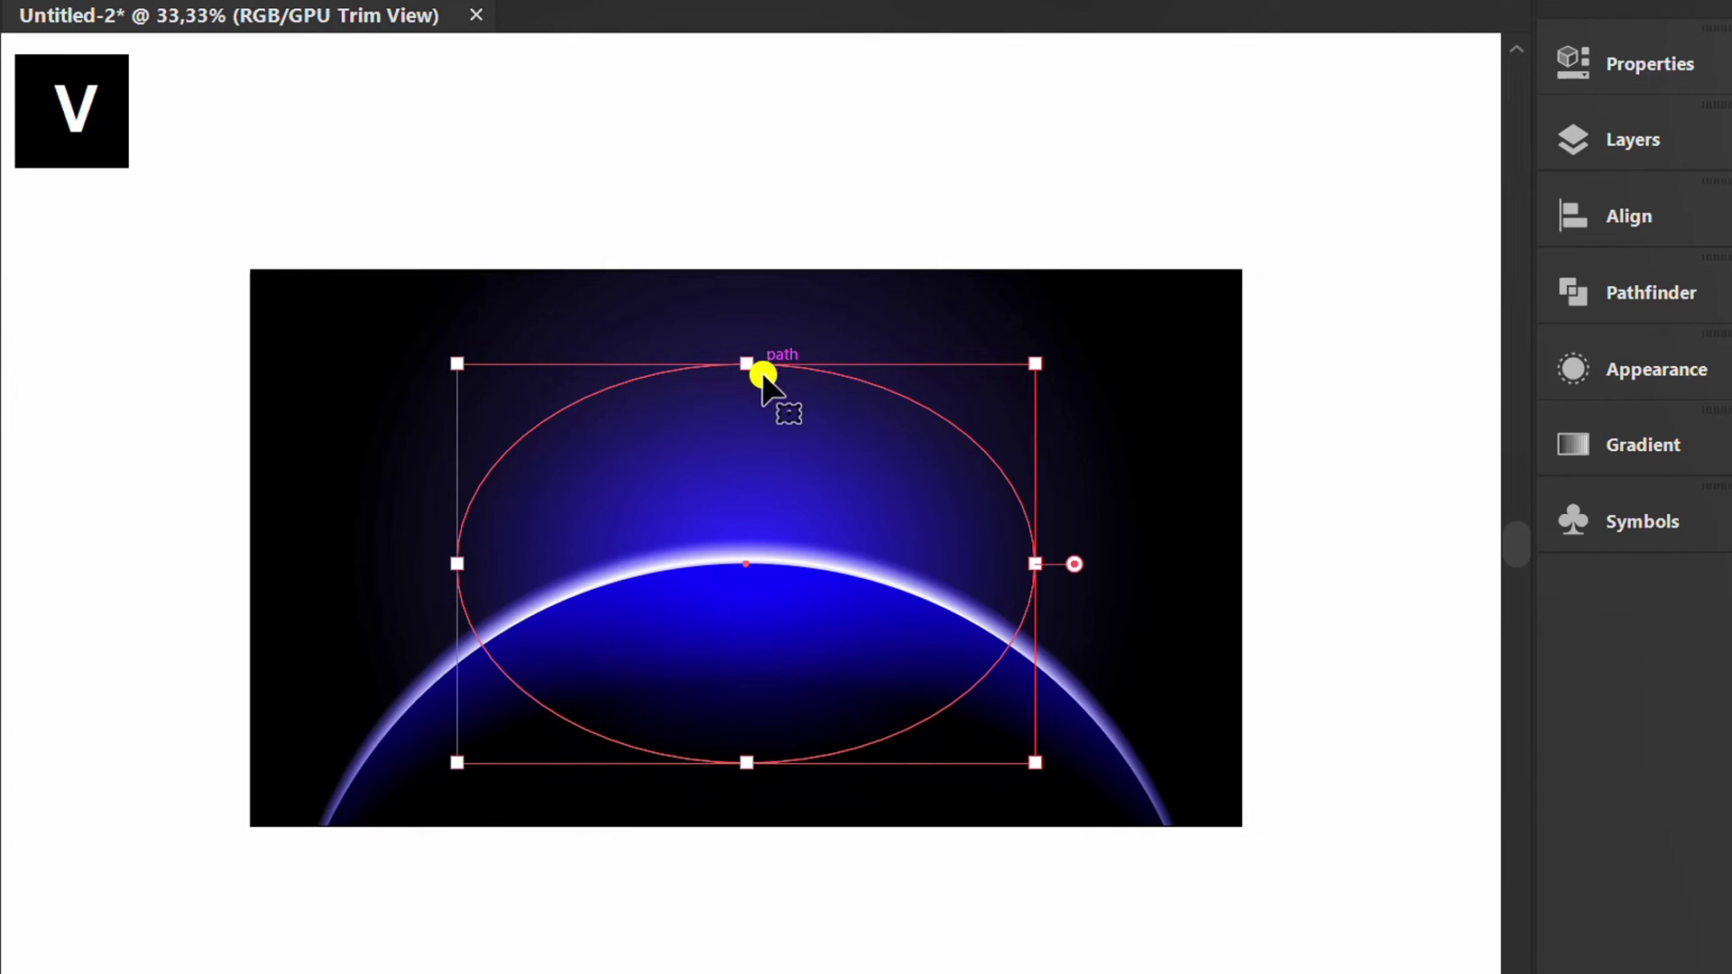
pyautogui.click(729, 939)
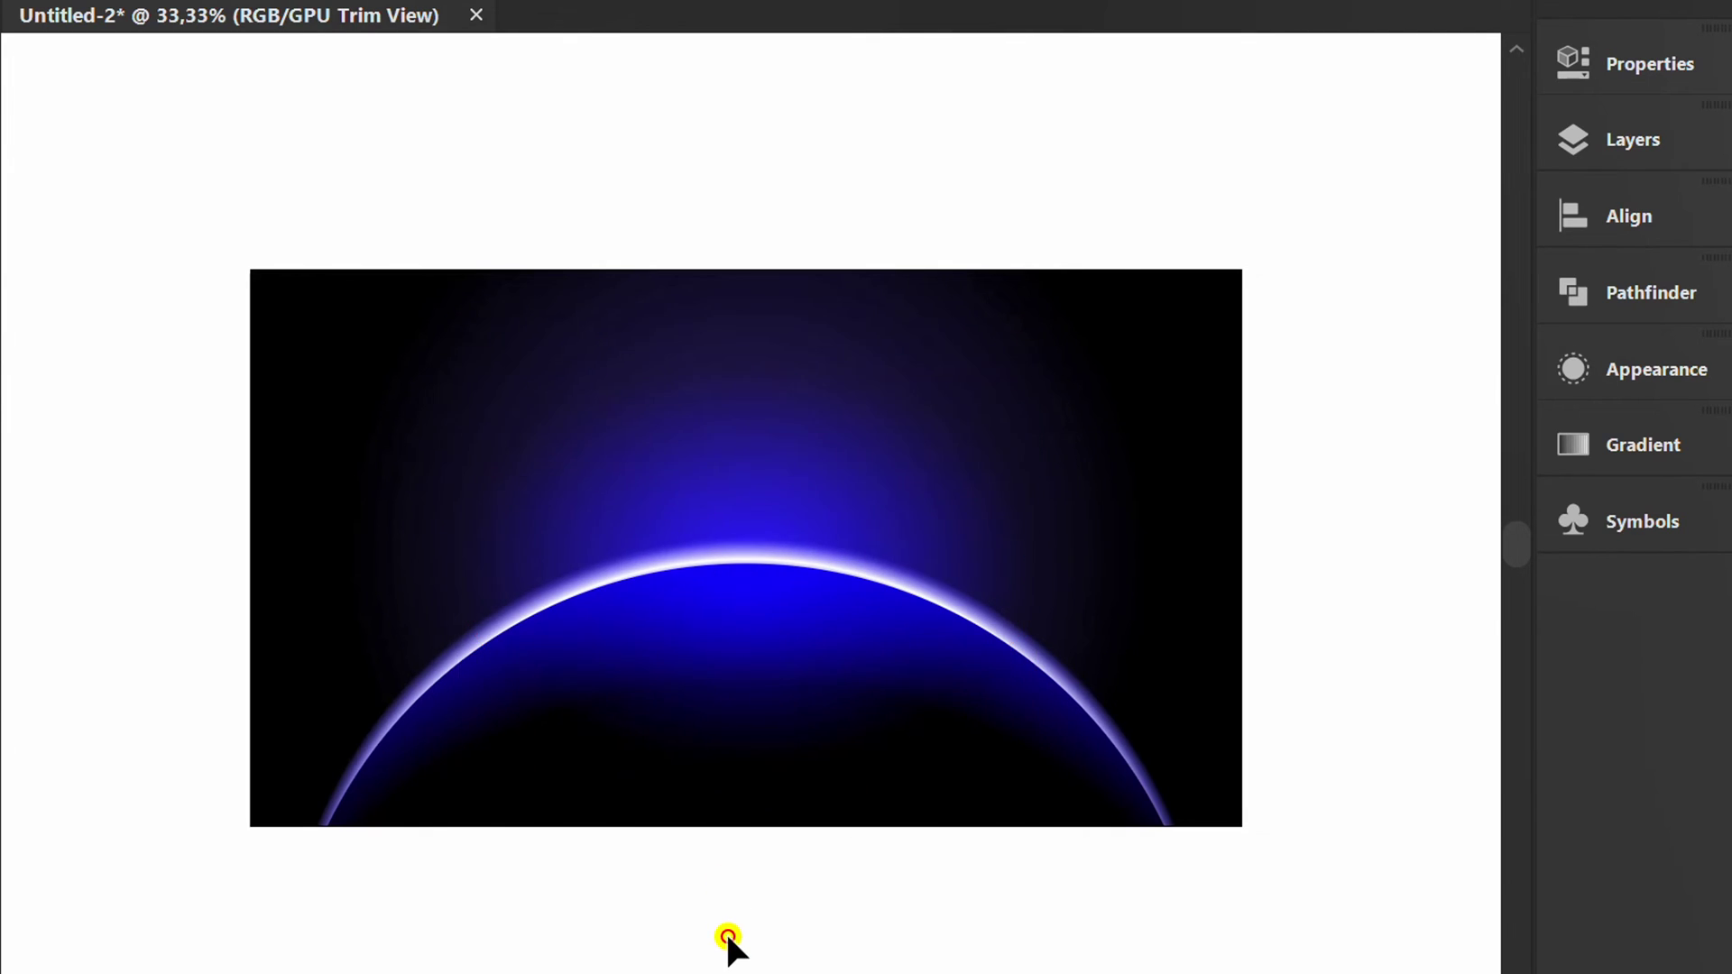
# Lock the topmost Ellipse in the Layers panel.
pyautogui.click(1608, 144)
pyautogui.click(1120, 202)
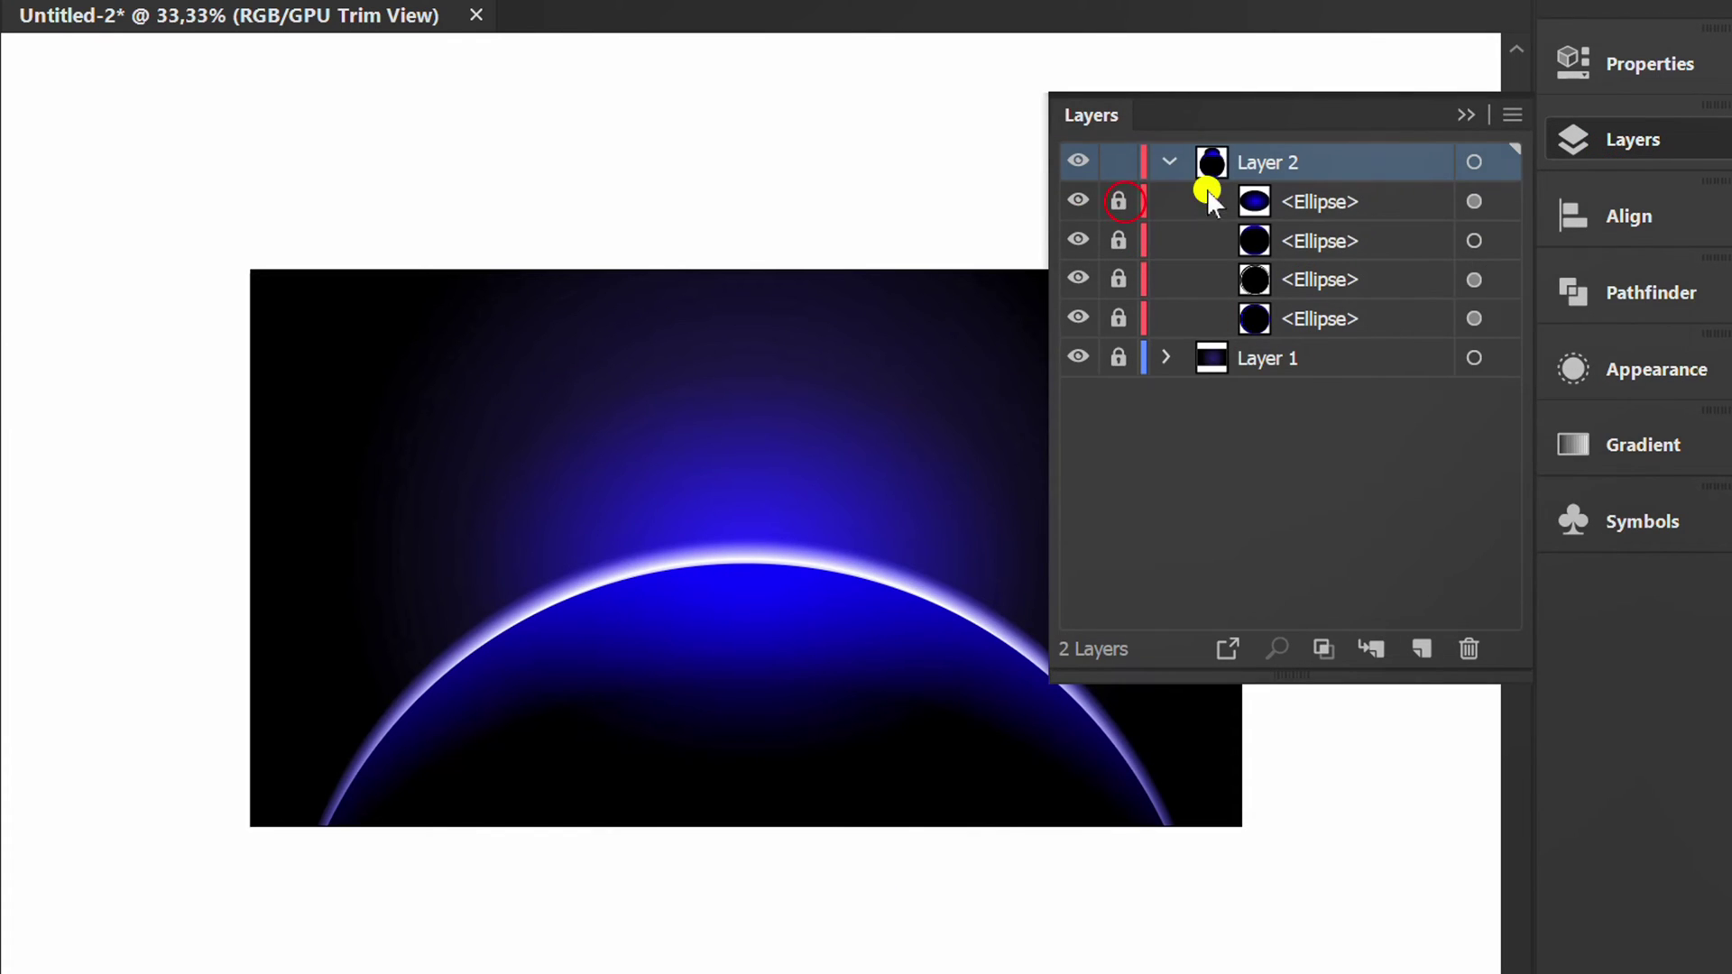
pyautogui.click(1465, 119)
# Draw a tall 107 × 480 pt ellipse at the planet's top with a white-to-black radial gradient.
pyautogui.press('l')
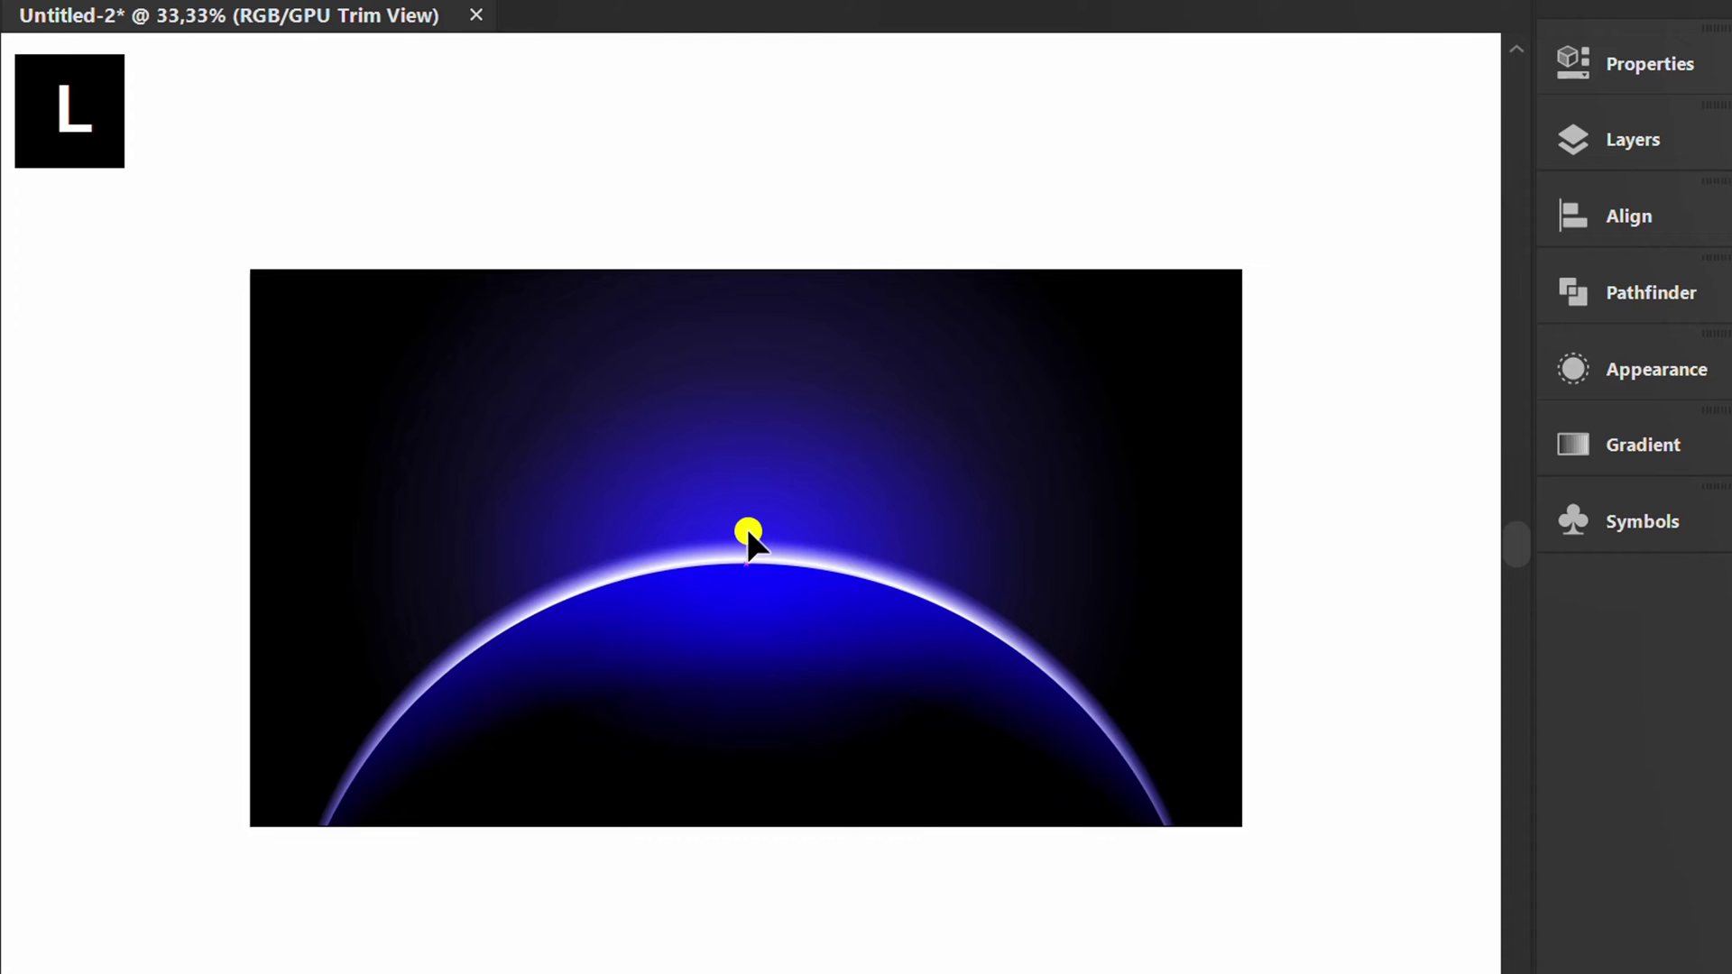
pyautogui.moveTo(700, 340); pyautogui.dragTo(808, 777)
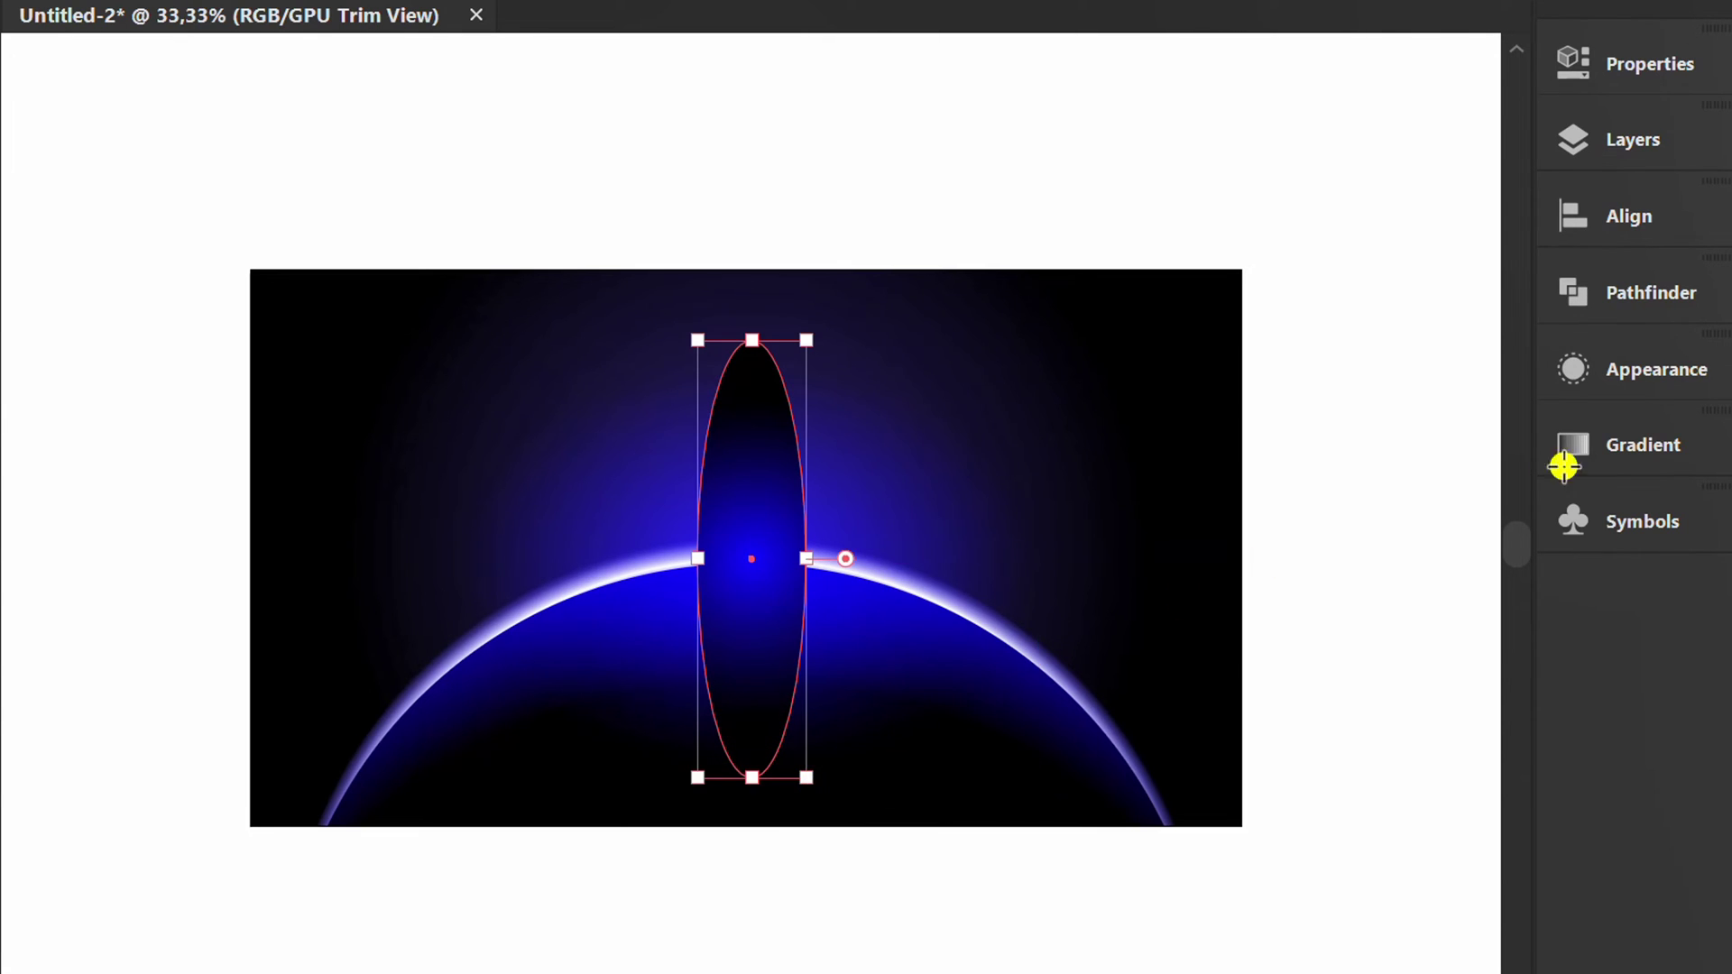
pyautogui.click(1662, 442)
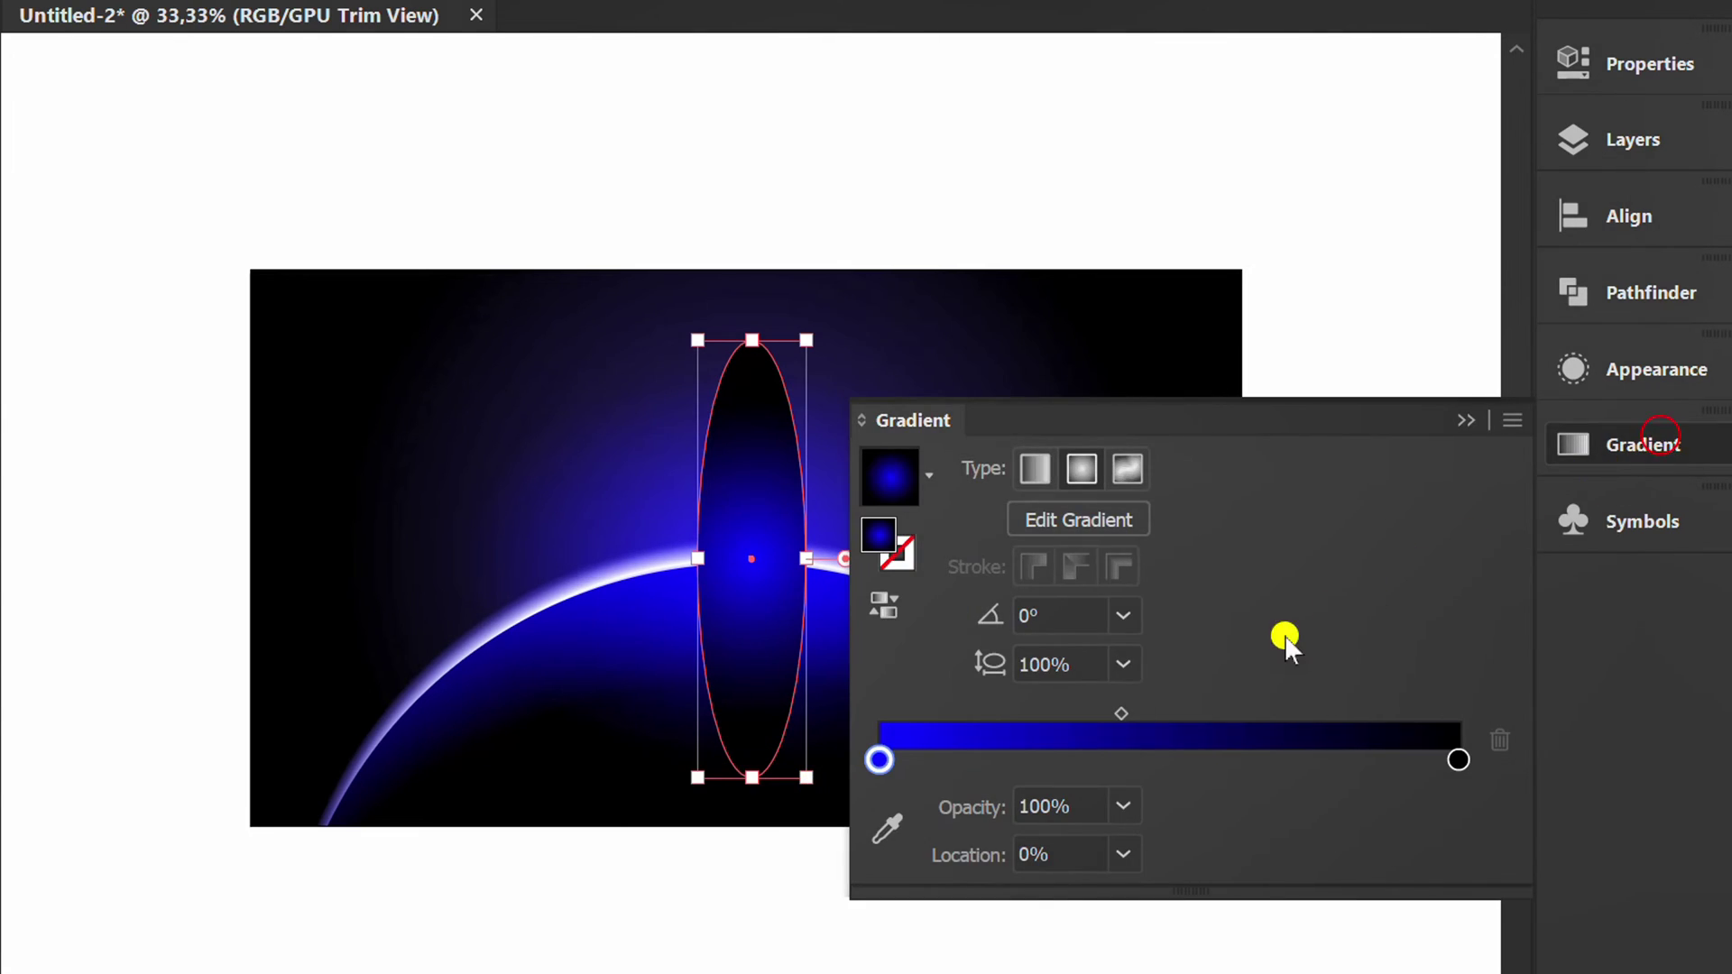
pyautogui.doubleClick(878, 762)
pyautogui.click(1031, 395)
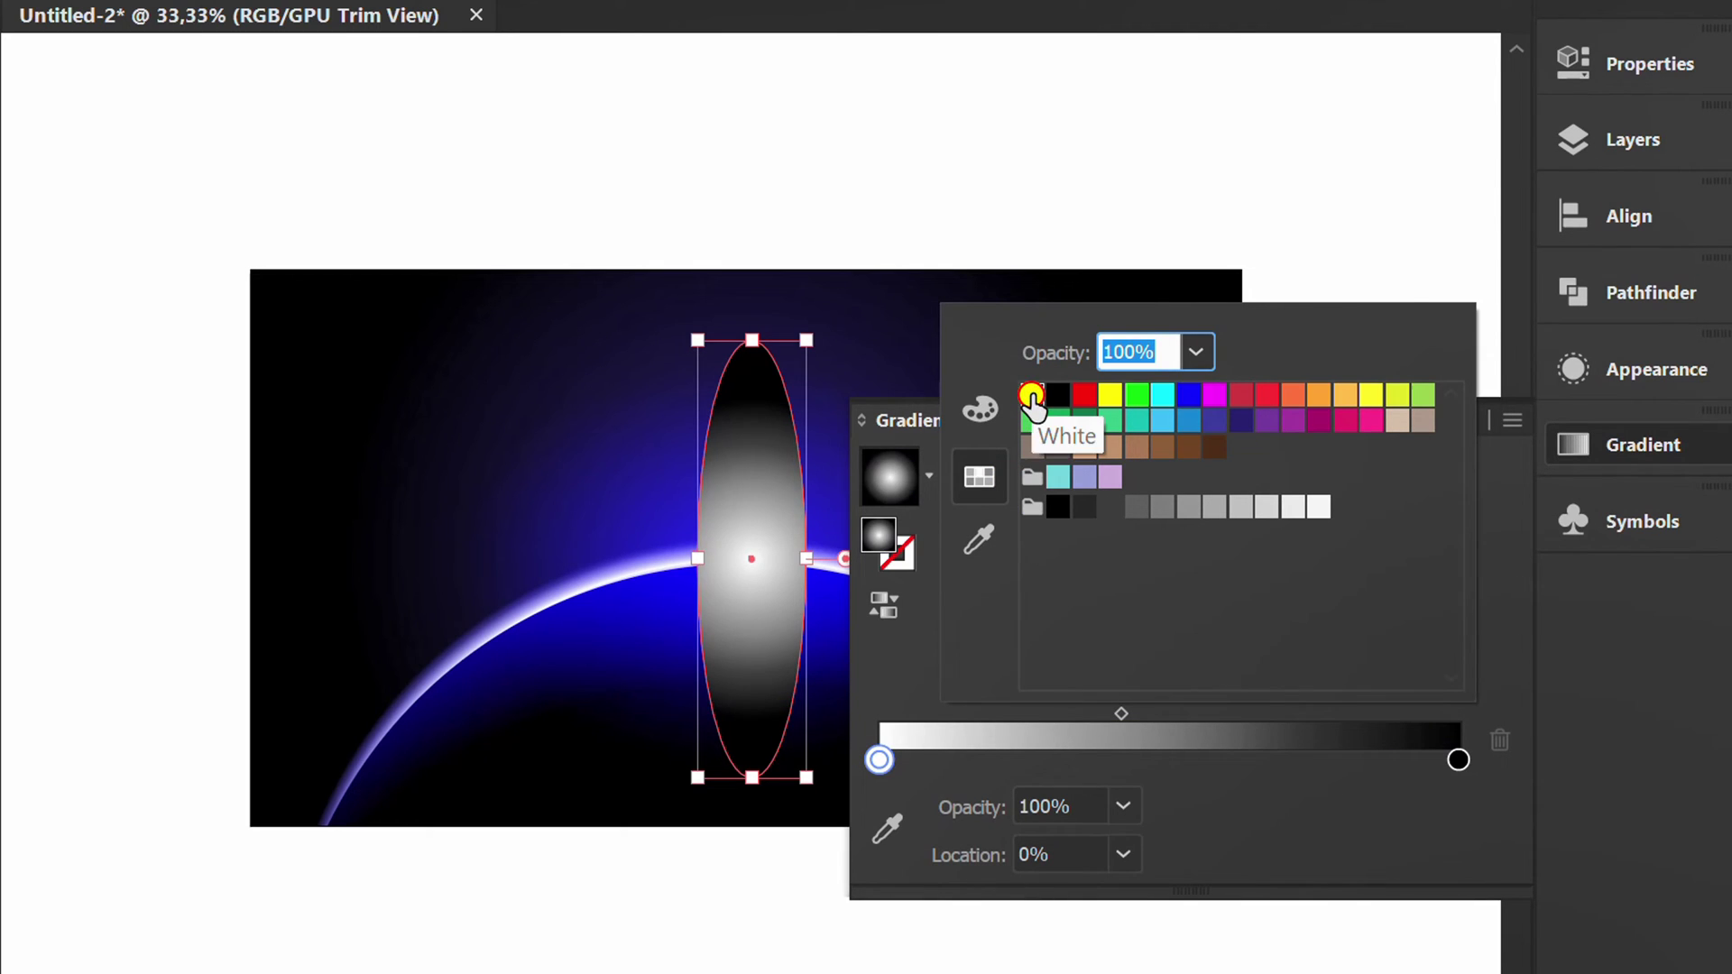
pyautogui.click(1243, 817)
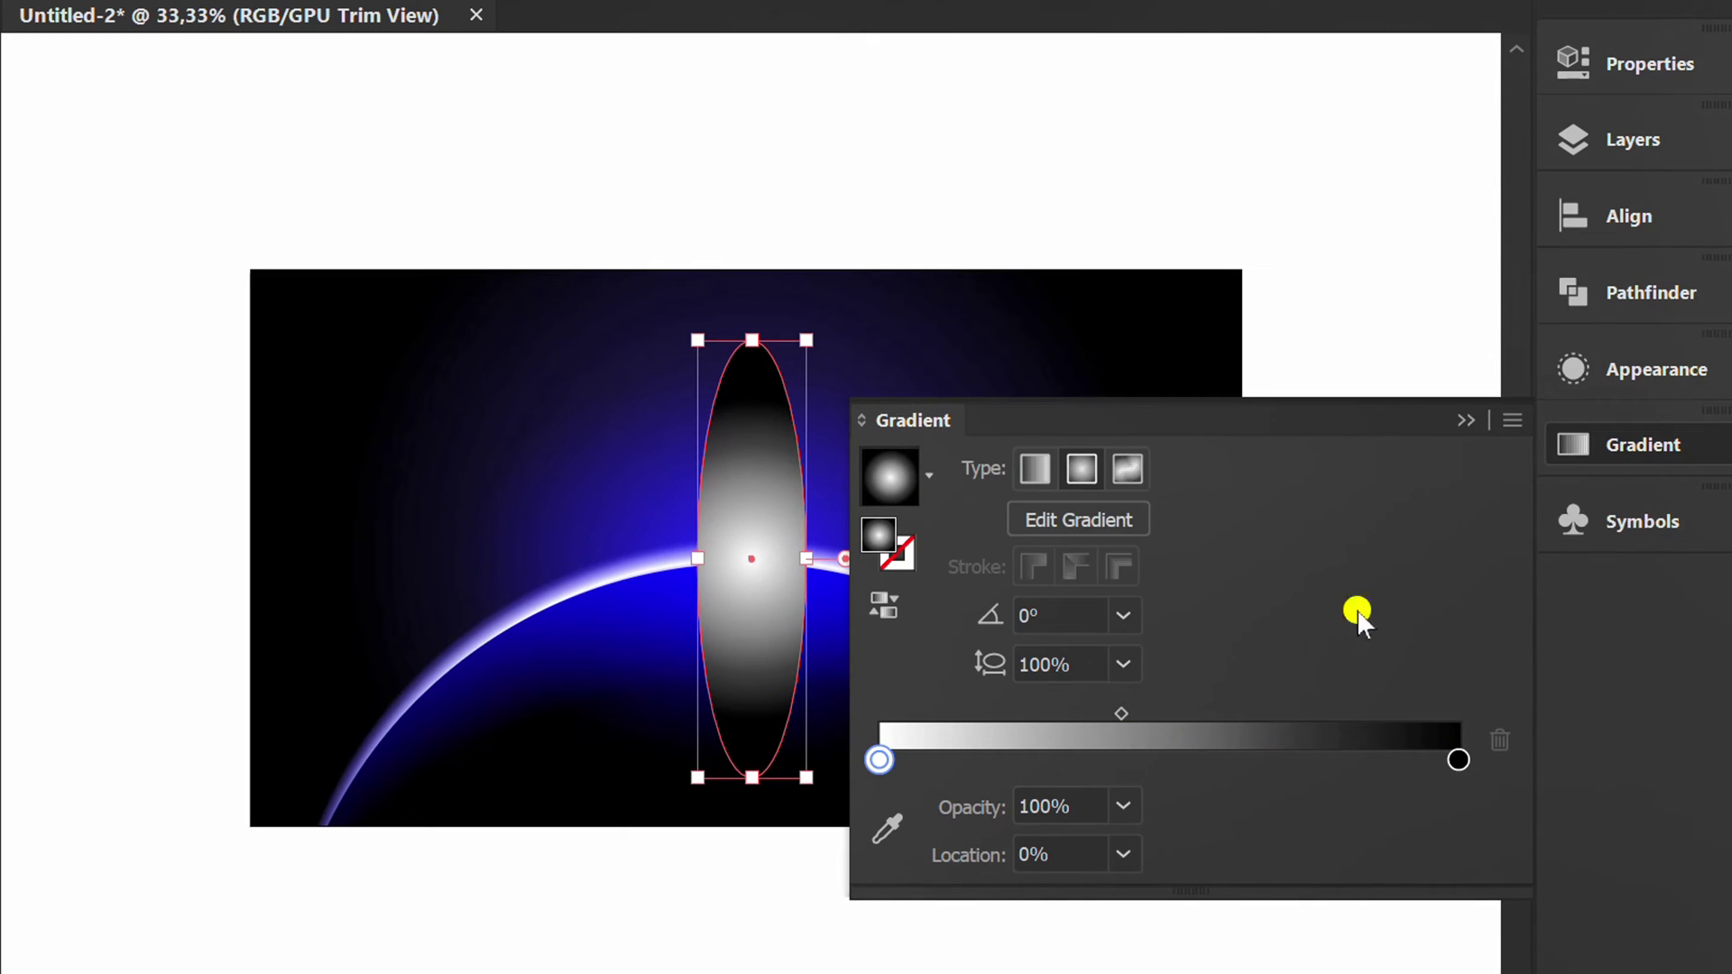
pyautogui.click(1461, 422)
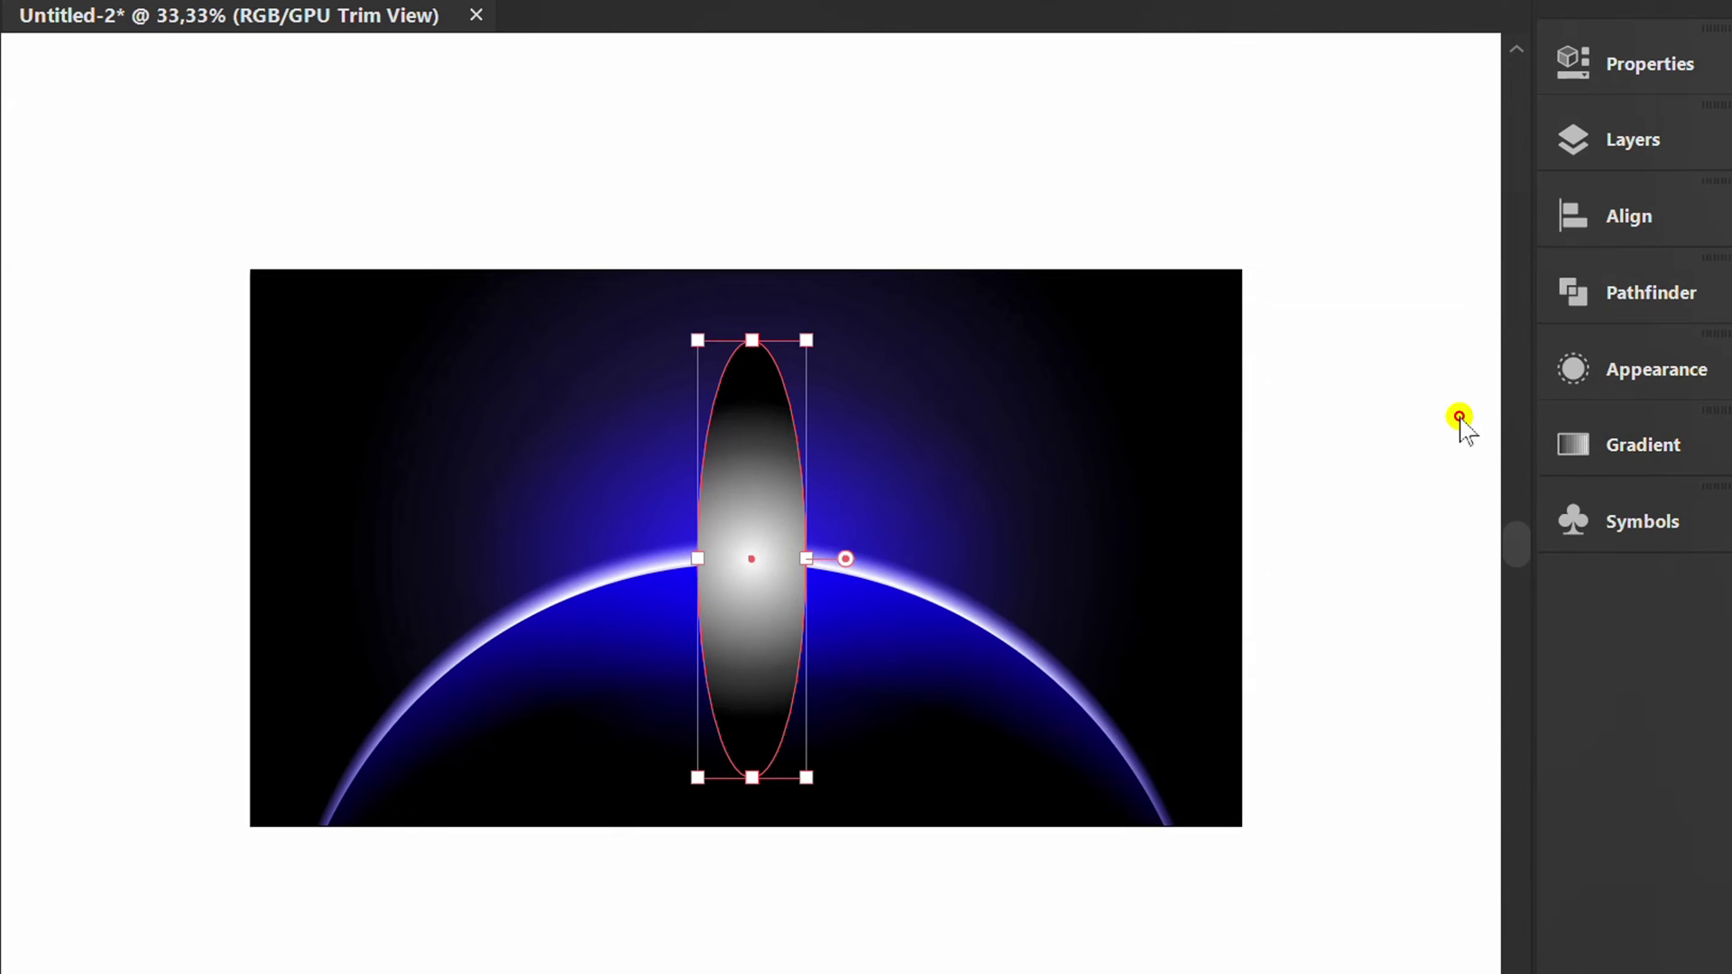
# Set the tall ellipse's blend mode to Screen and its opacity to 90%.
pyautogui.click(1627, 63)
pyautogui.click(1178, 552)
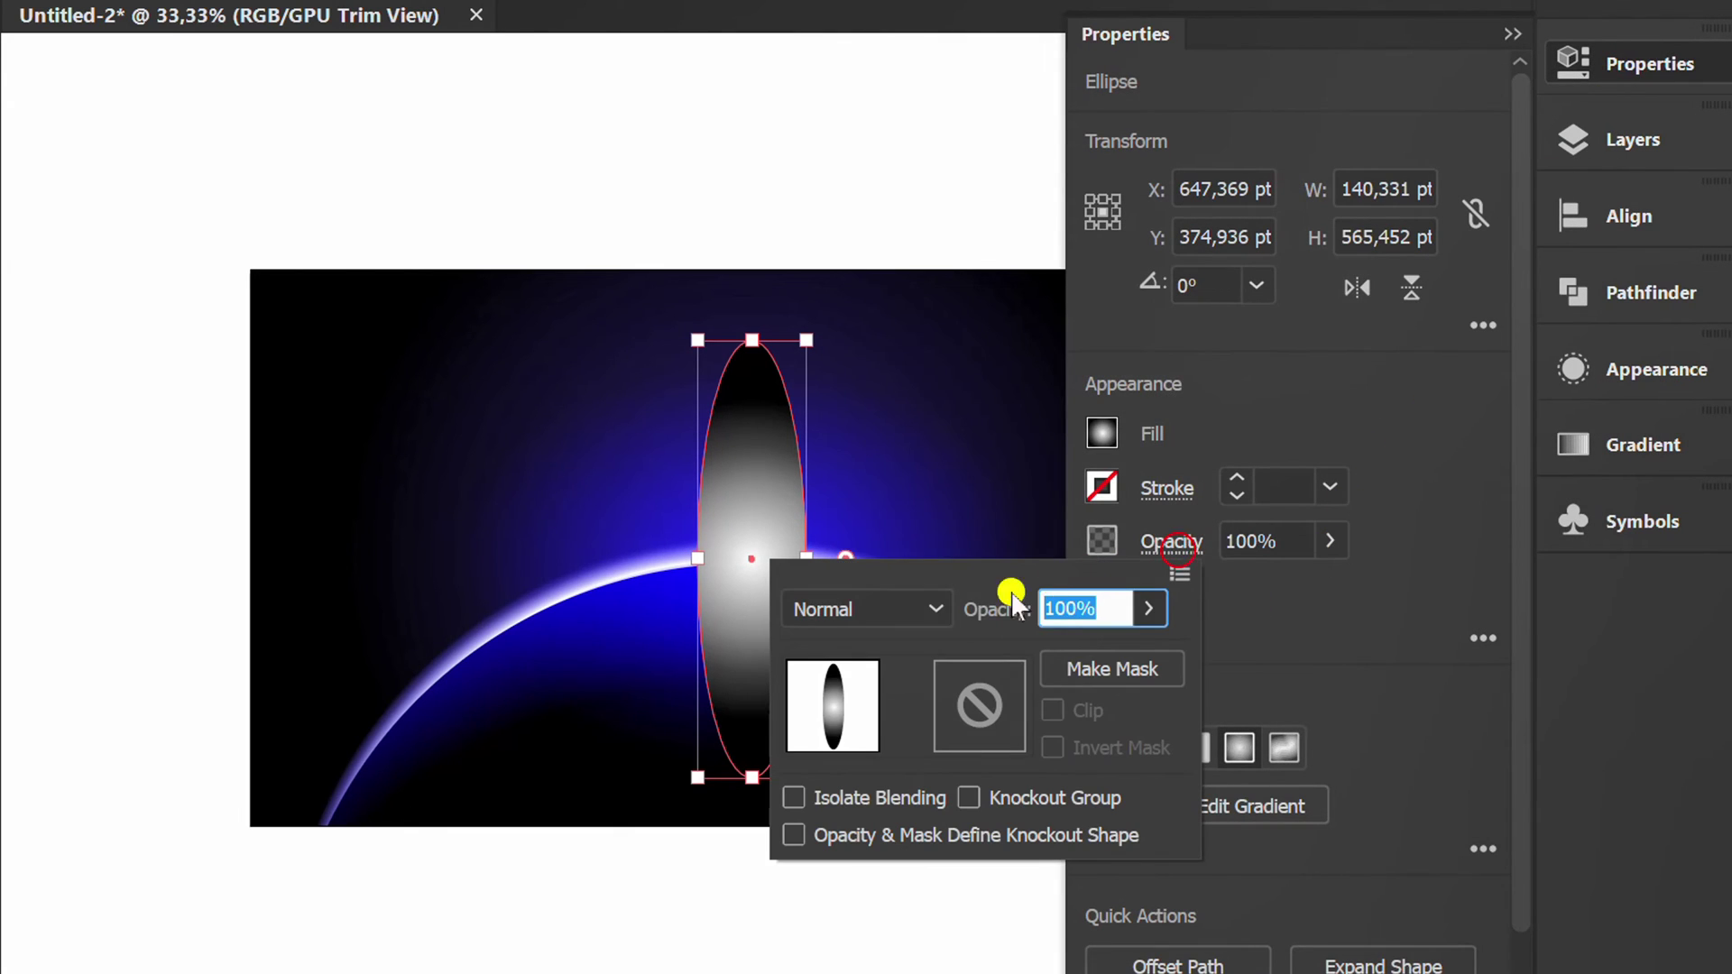
pyautogui.click(931, 608)
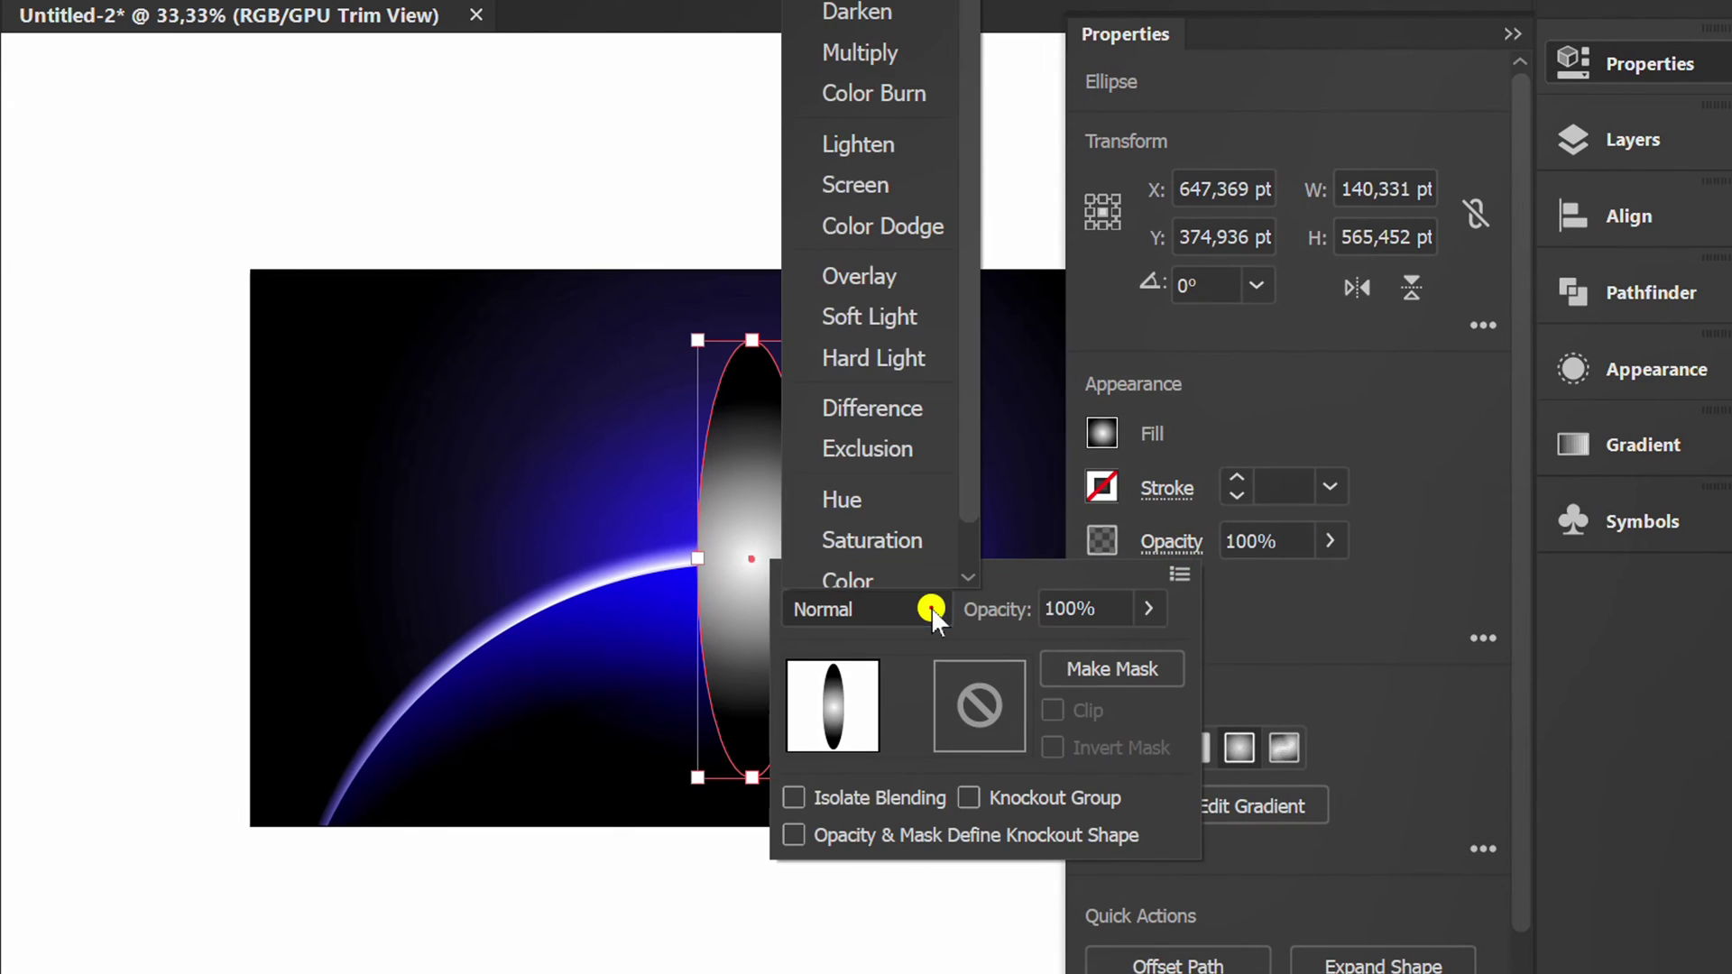
pyautogui.click(864, 185)
pyautogui.click(1310, 622)
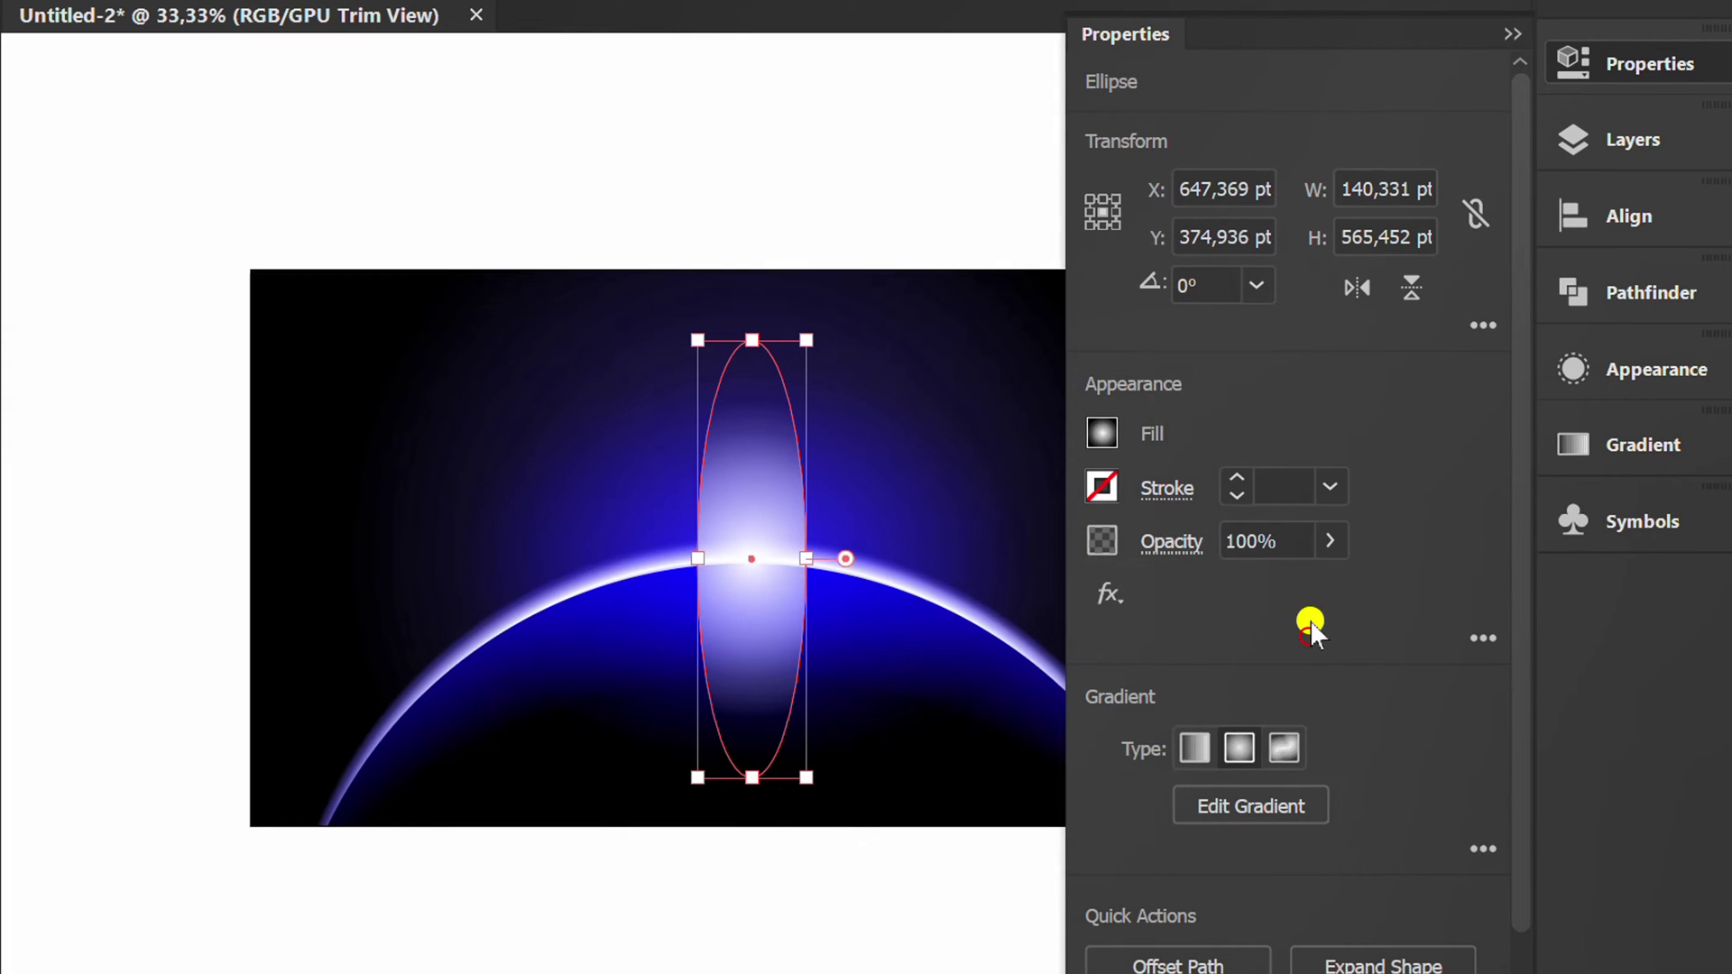
pyautogui.click(1299, 544)
pyautogui.write('90')
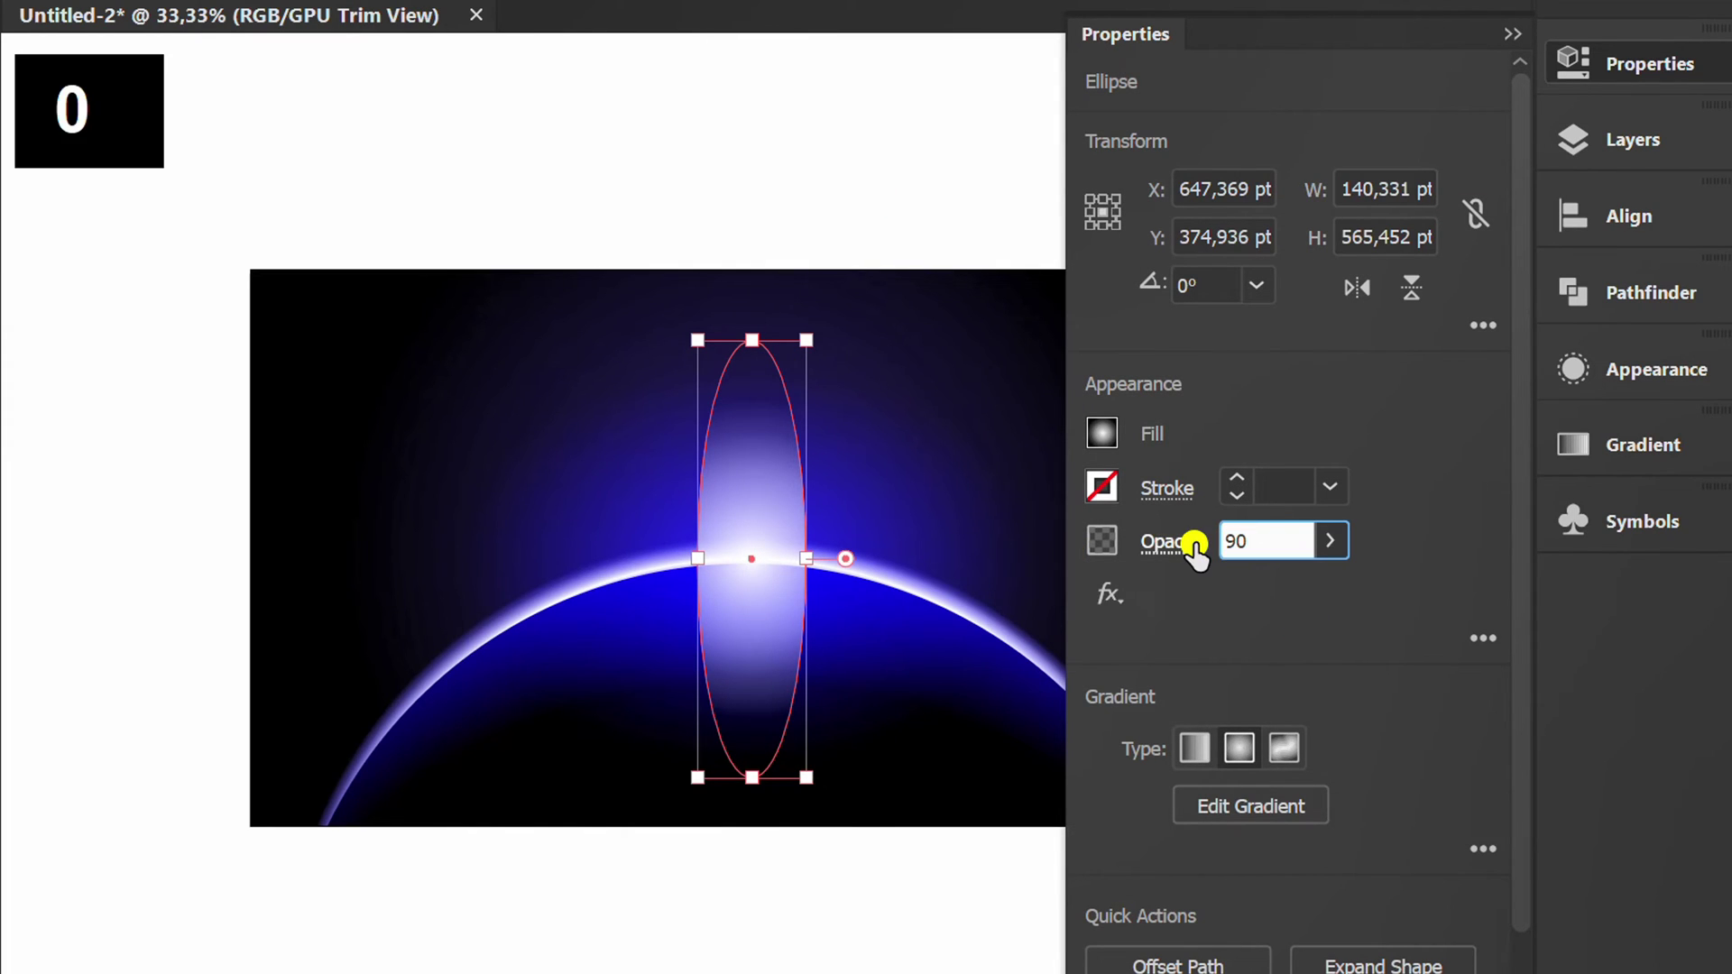
pyautogui.click(1303, 485)
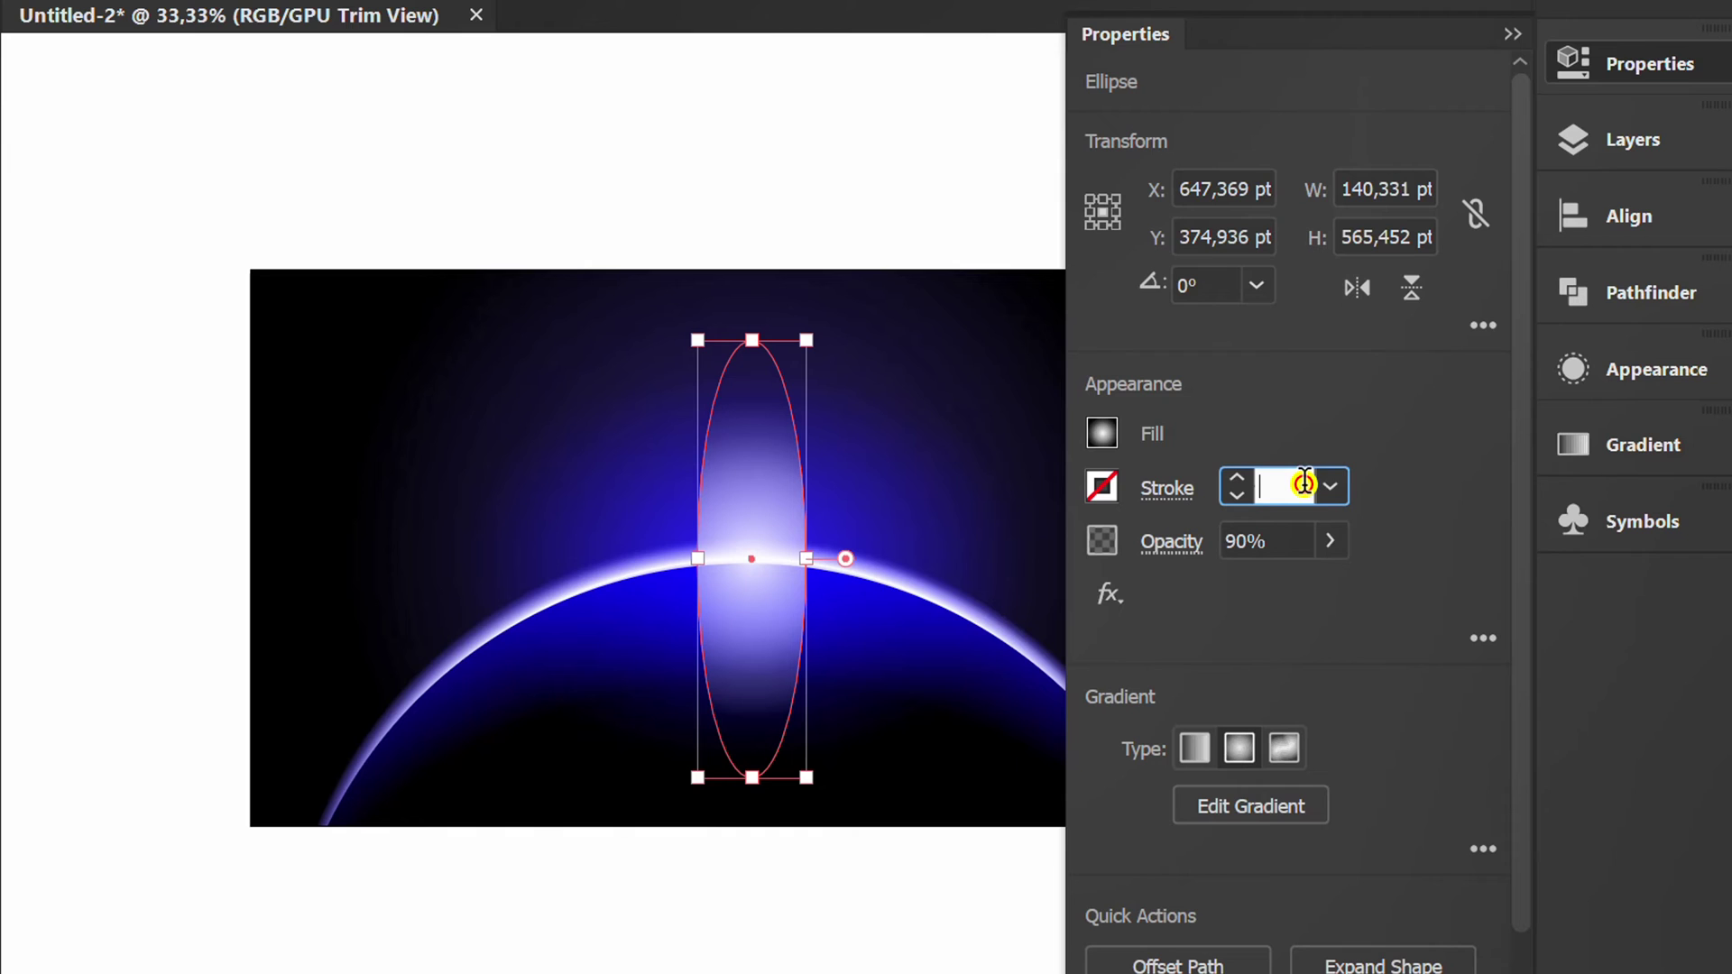
pyautogui.click(1410, 437)
pyautogui.click(1512, 36)
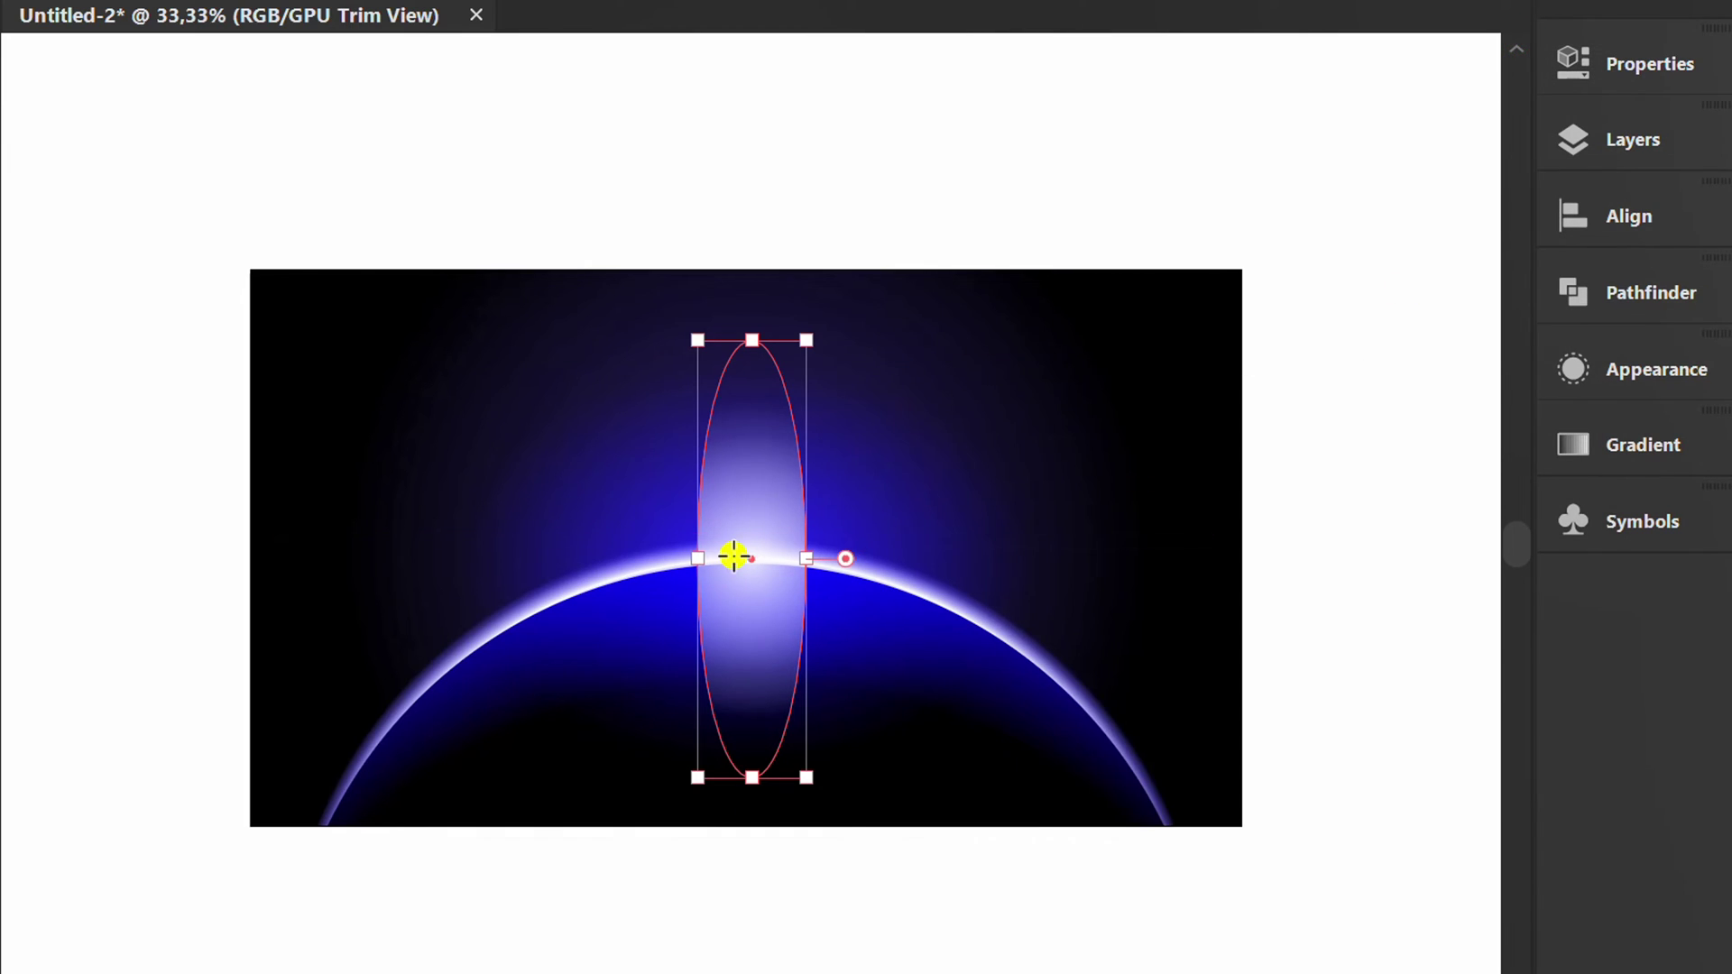
# Stretch the radial gradient into a tall narrow glow and narrow the ellipse about its centre.
pyautogui.scroll(1, 735, 557)
pyautogui.press('g')
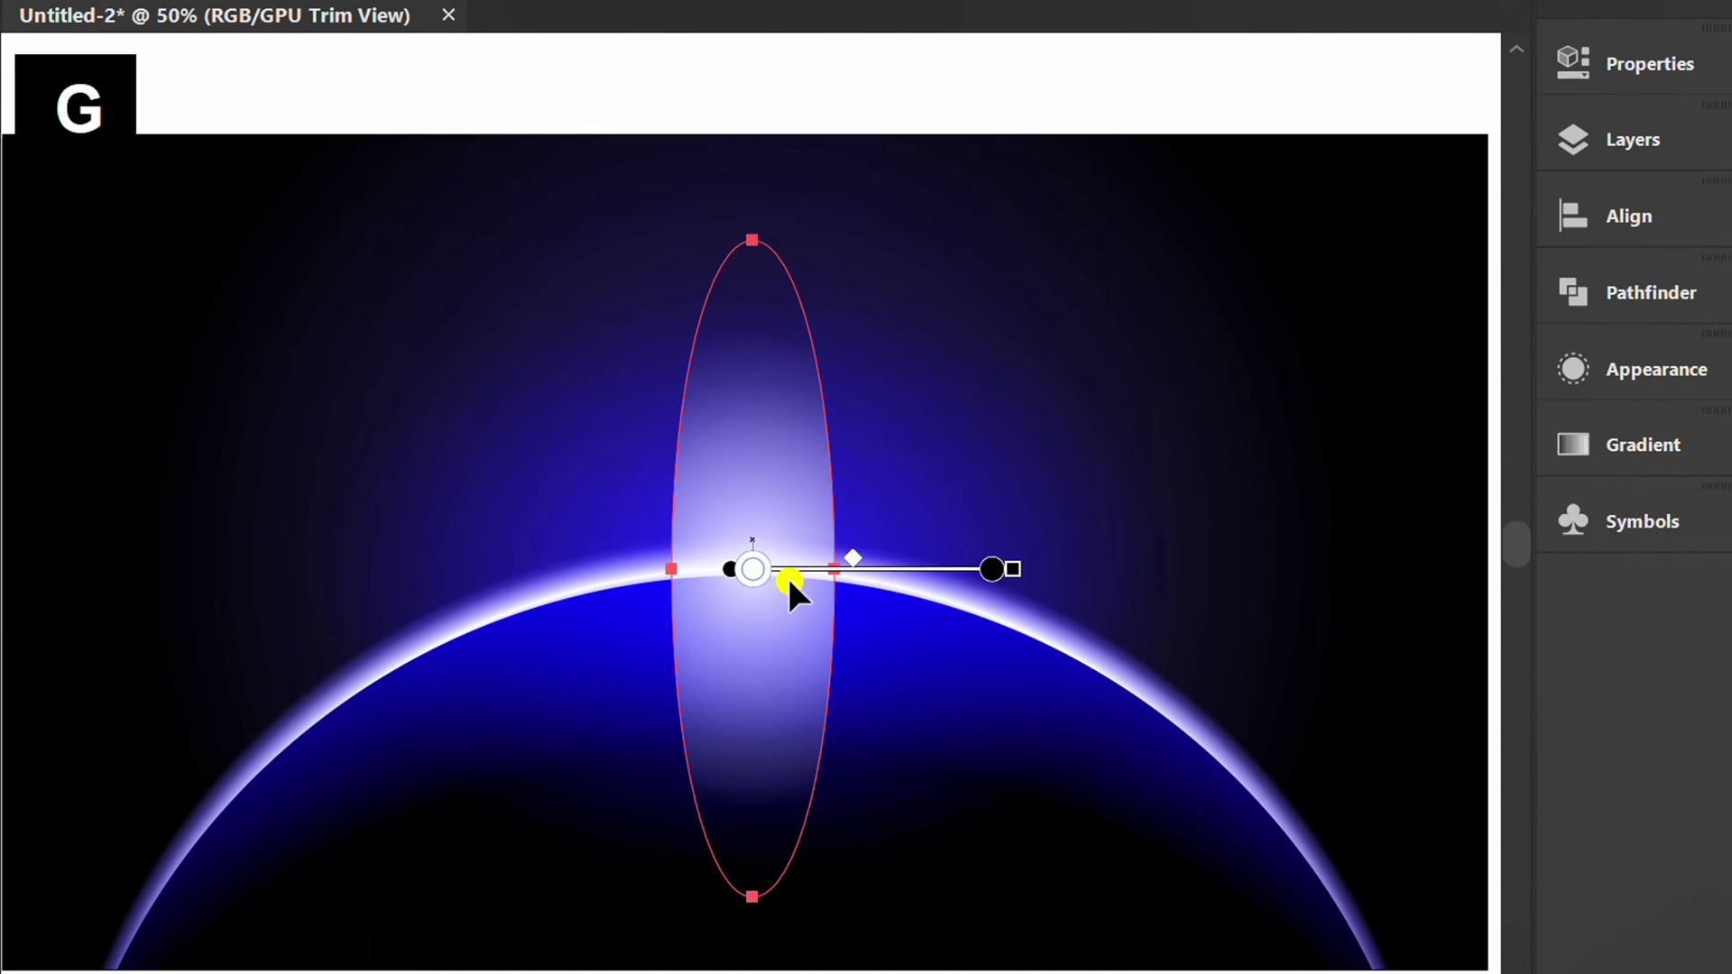
pyautogui.moveTo(758, 330); pyautogui.dragTo(753, 252)
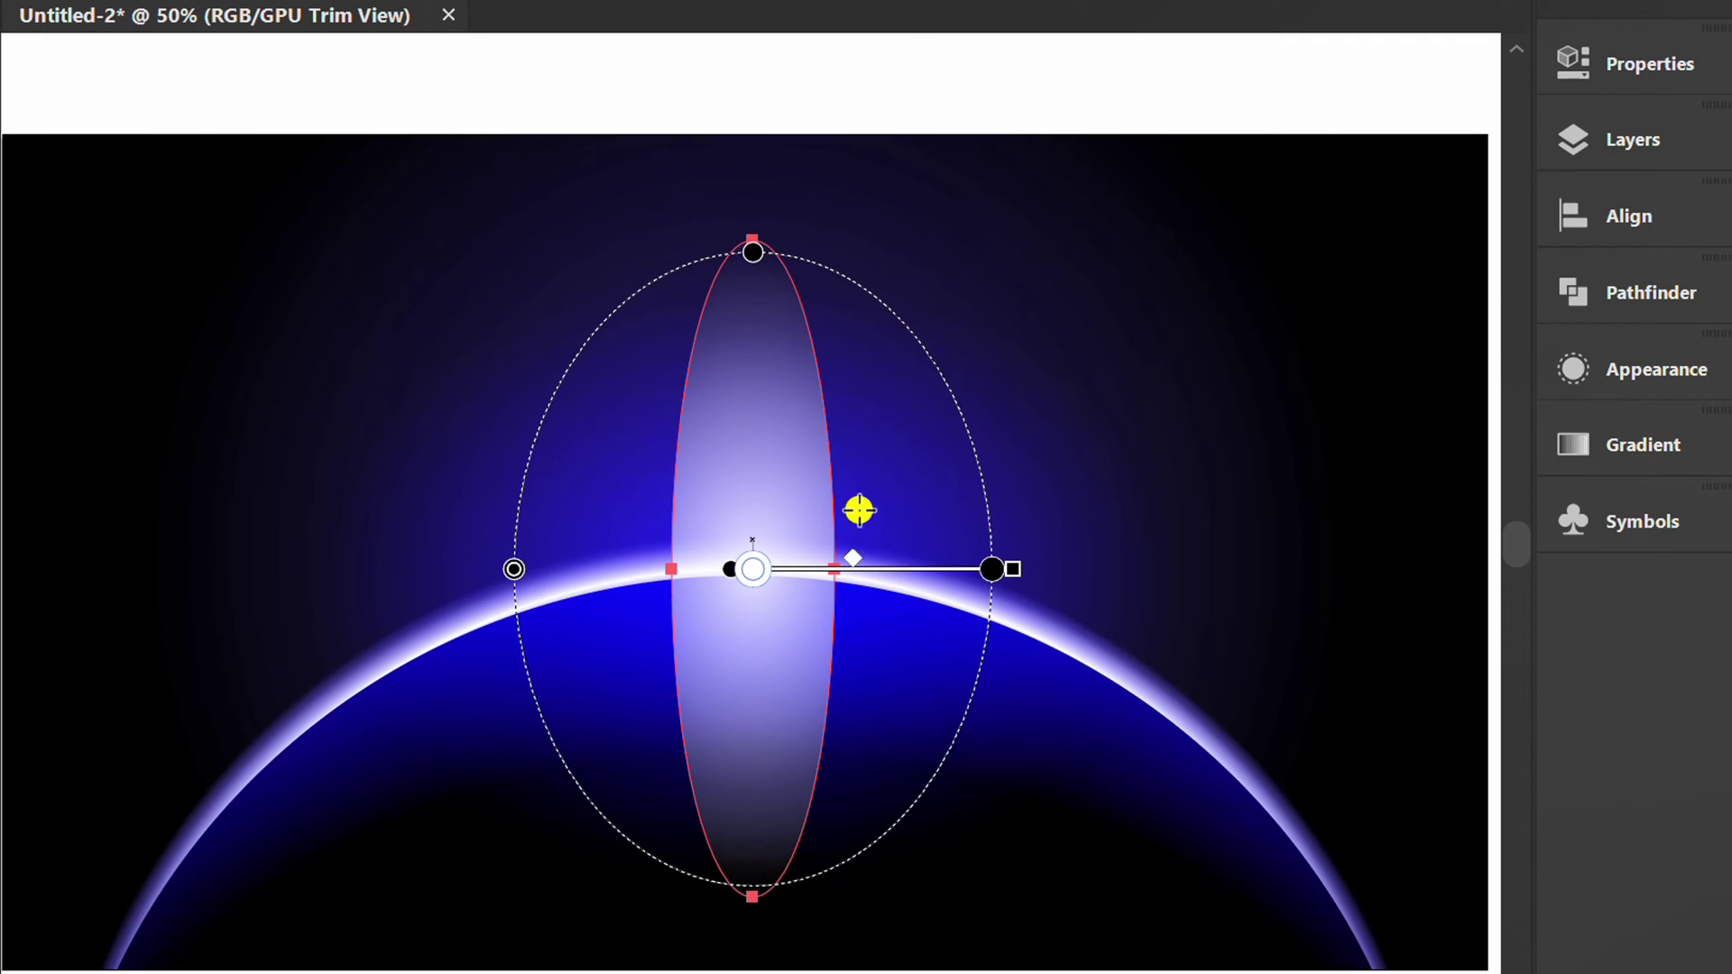
pyautogui.moveTo(517, 566); pyautogui.dragTo(669, 569)
pyautogui.moveTo(740, 469); pyautogui.dragTo(753, 254)
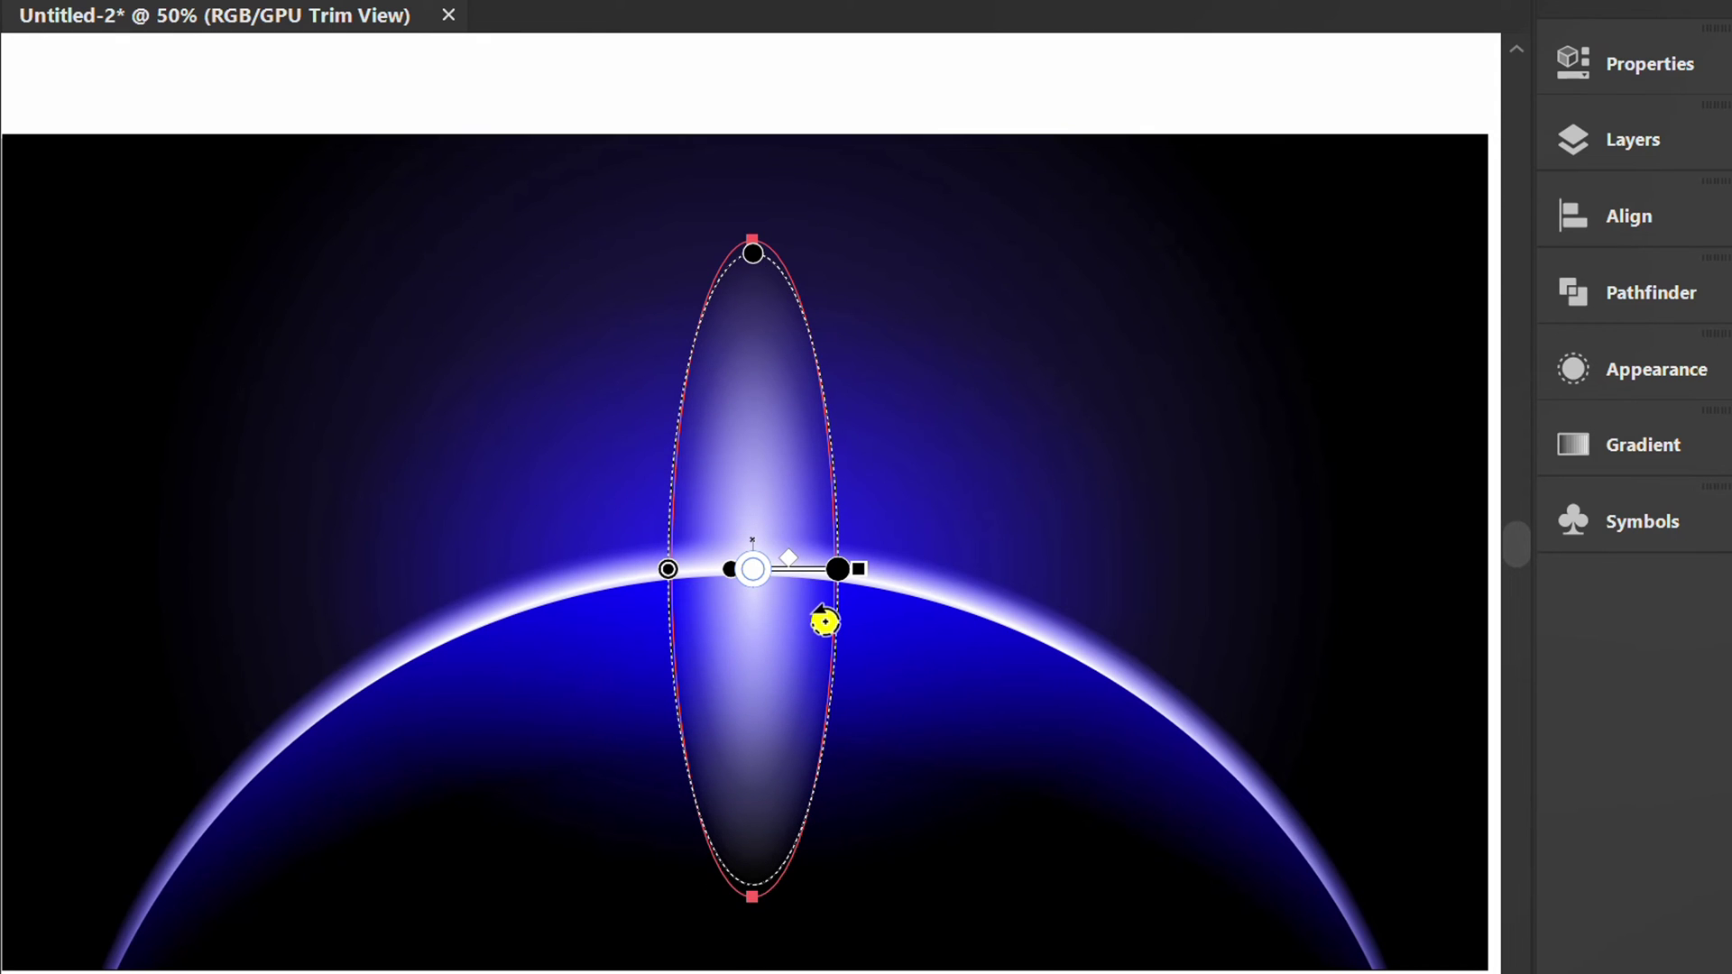
pyautogui.keyDown('alt'); pyautogui.scroll(2, 793, 561); pyautogui.keyUp('alt')
pyautogui.press('v')
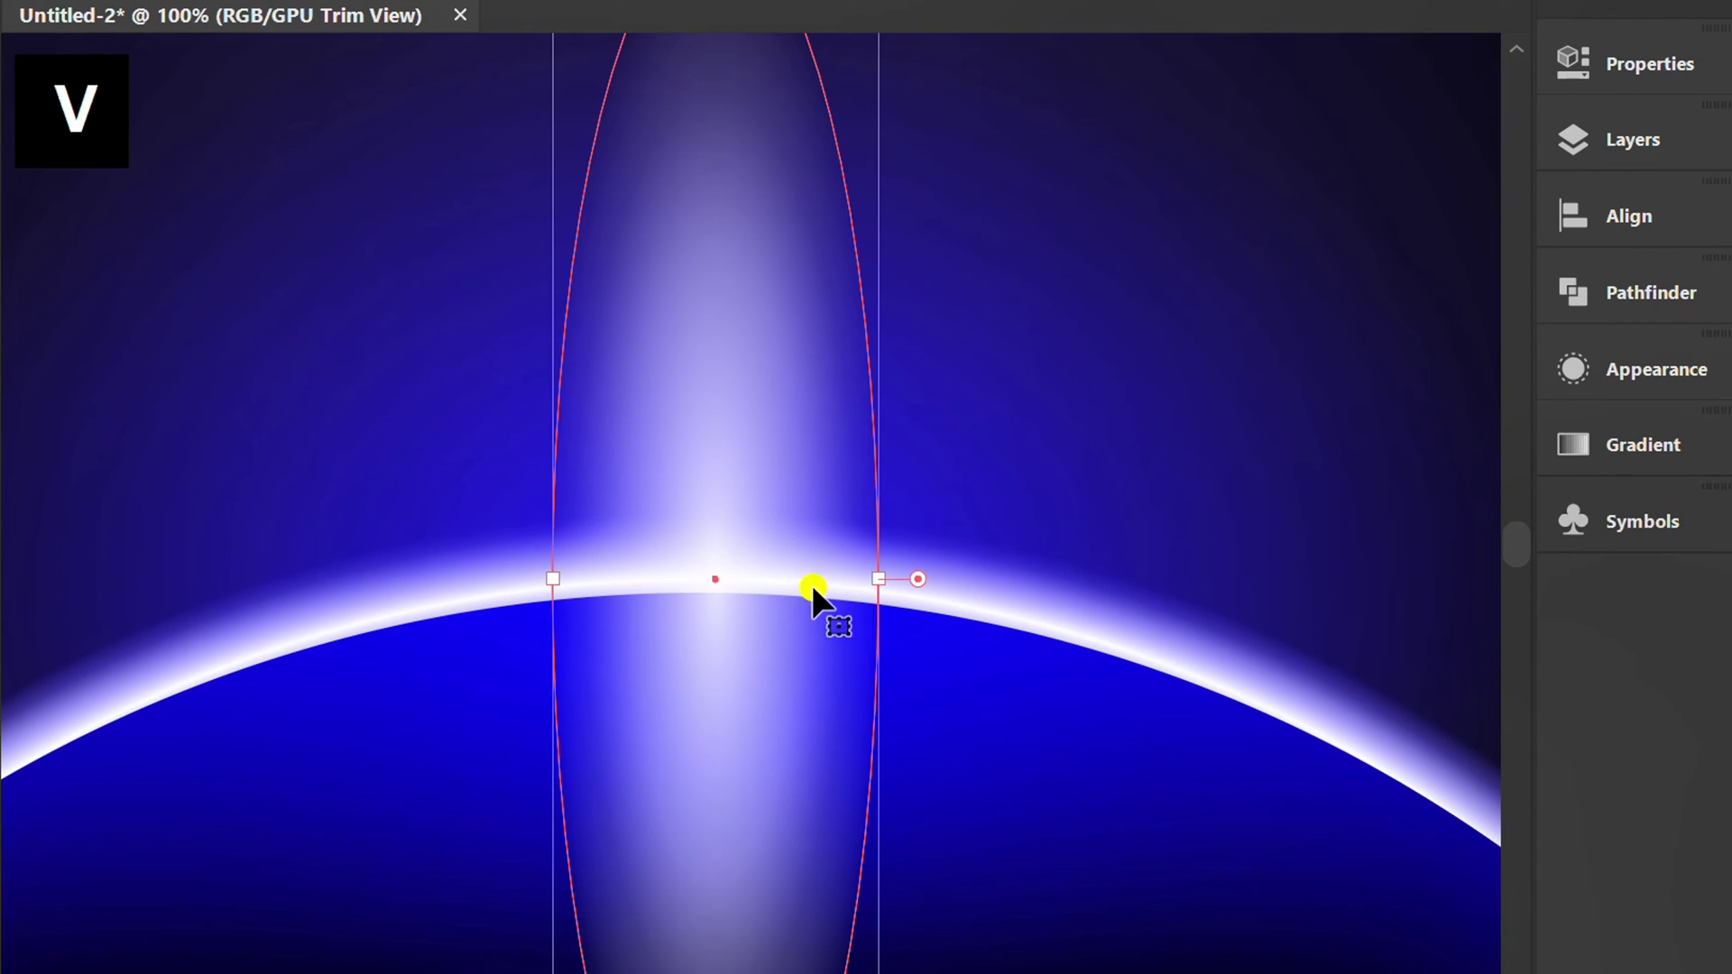
pyautogui.moveTo(899, 578); pyautogui.dragTo(861, 578)
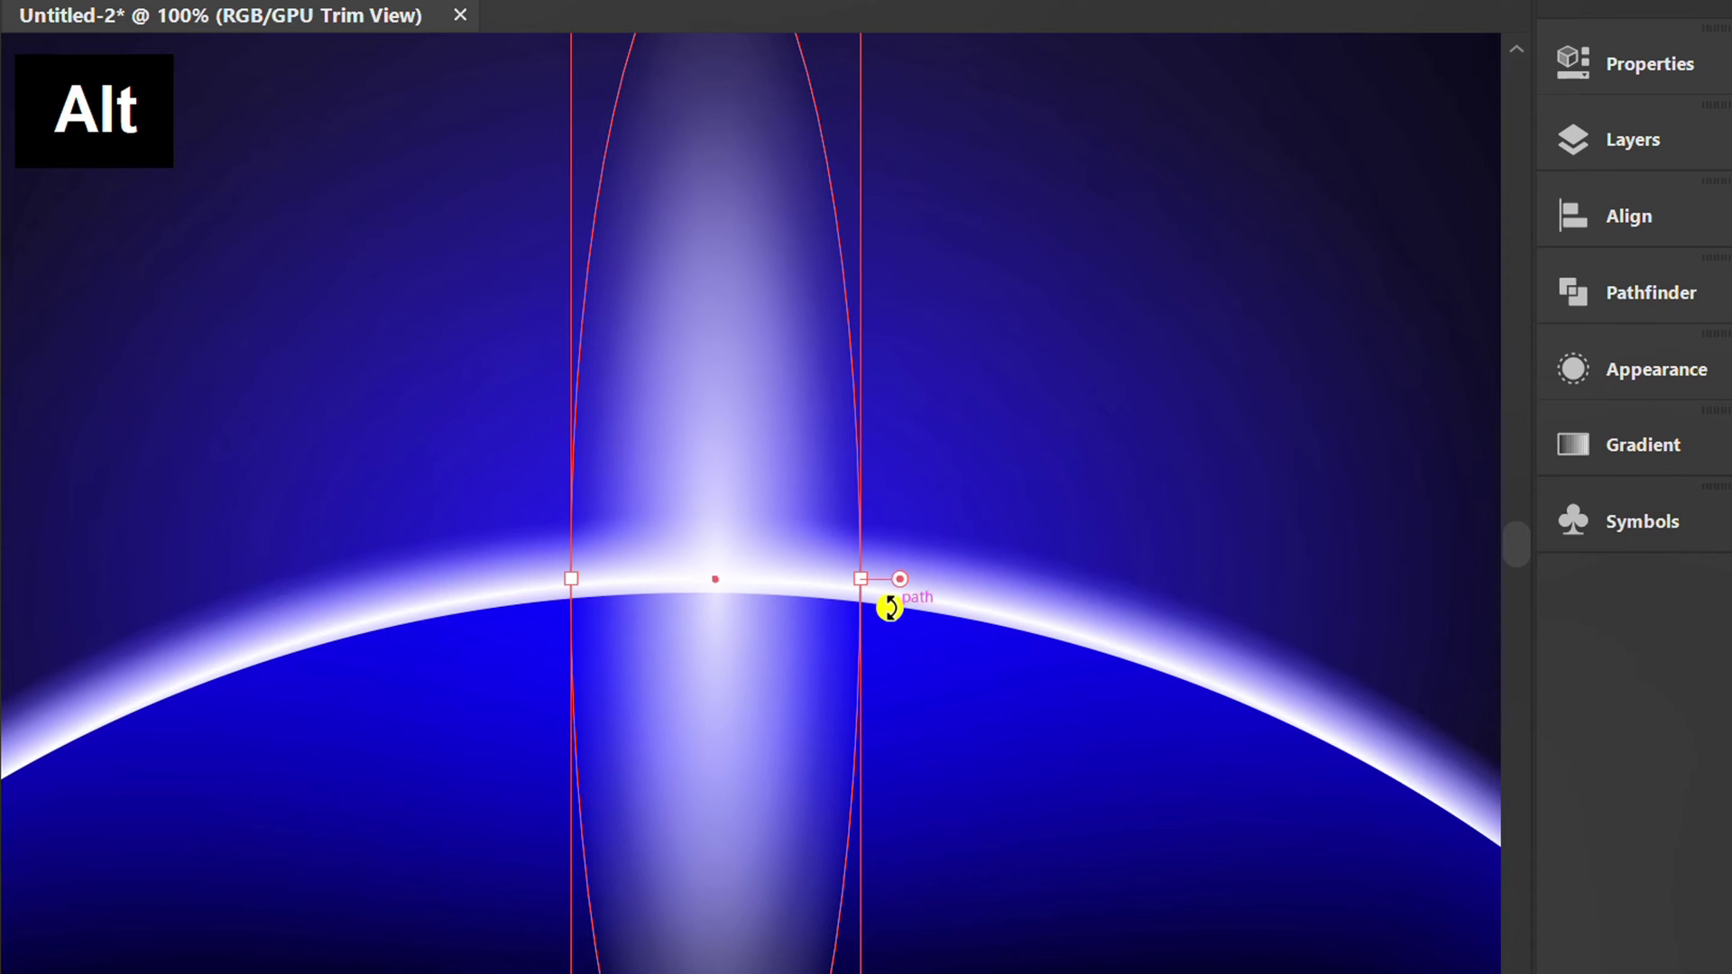
pyautogui.press('v')
pyautogui.click(963, 705)
# Rotate a copy of the streak 90° to lie horizontally and widen it along the rim.
pyautogui.scroll(-2, 808, 582)
pyautogui.click(761, 655)
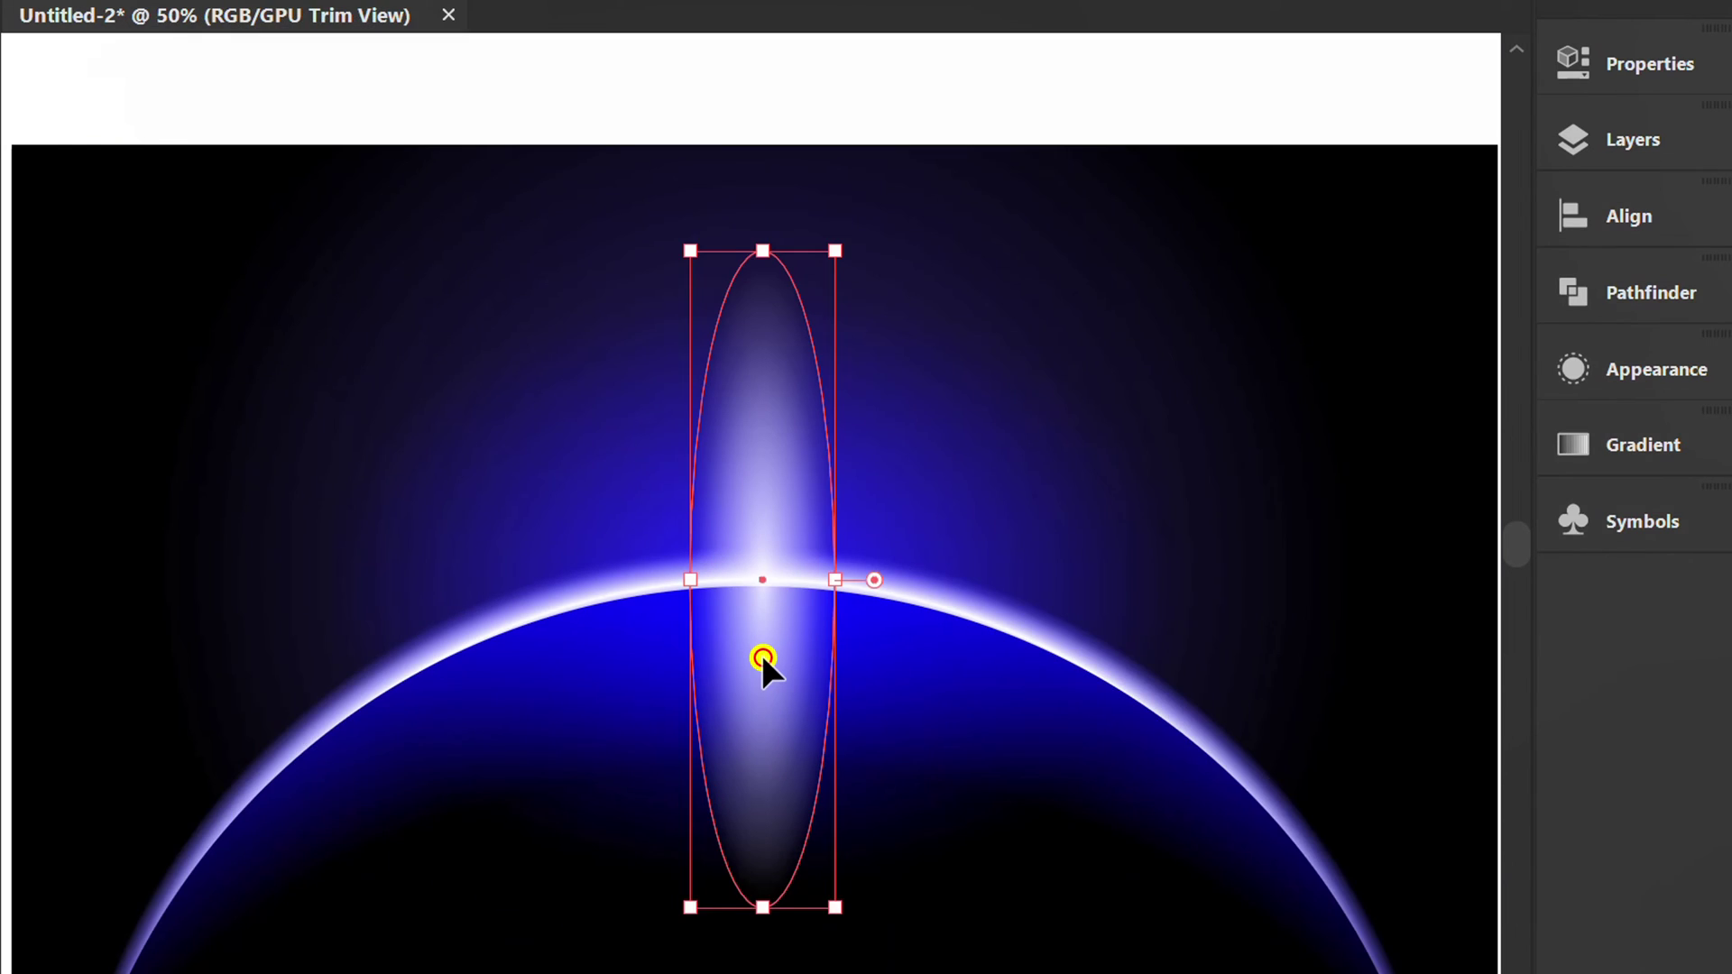
pyautogui.press('r')
pyautogui.moveTo(762, 791); pyautogui.dragTo(1030, 742)
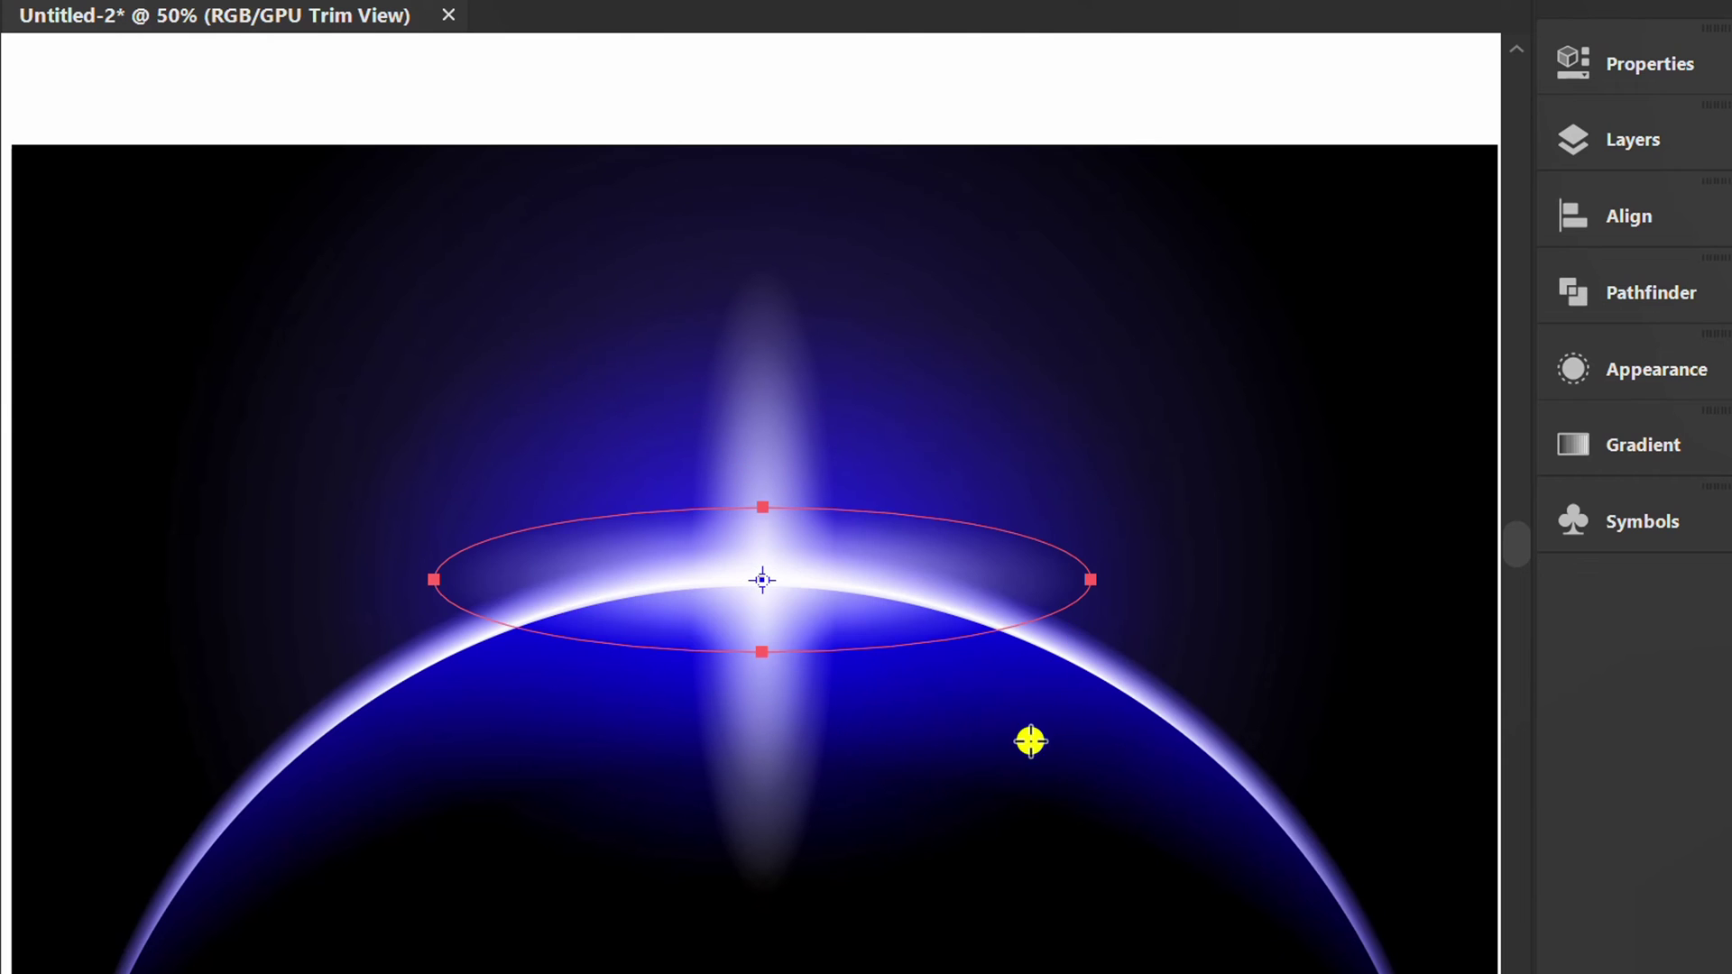
pyautogui.press('v')
pyautogui.click(1001, 789)
pyautogui.click(931, 595)
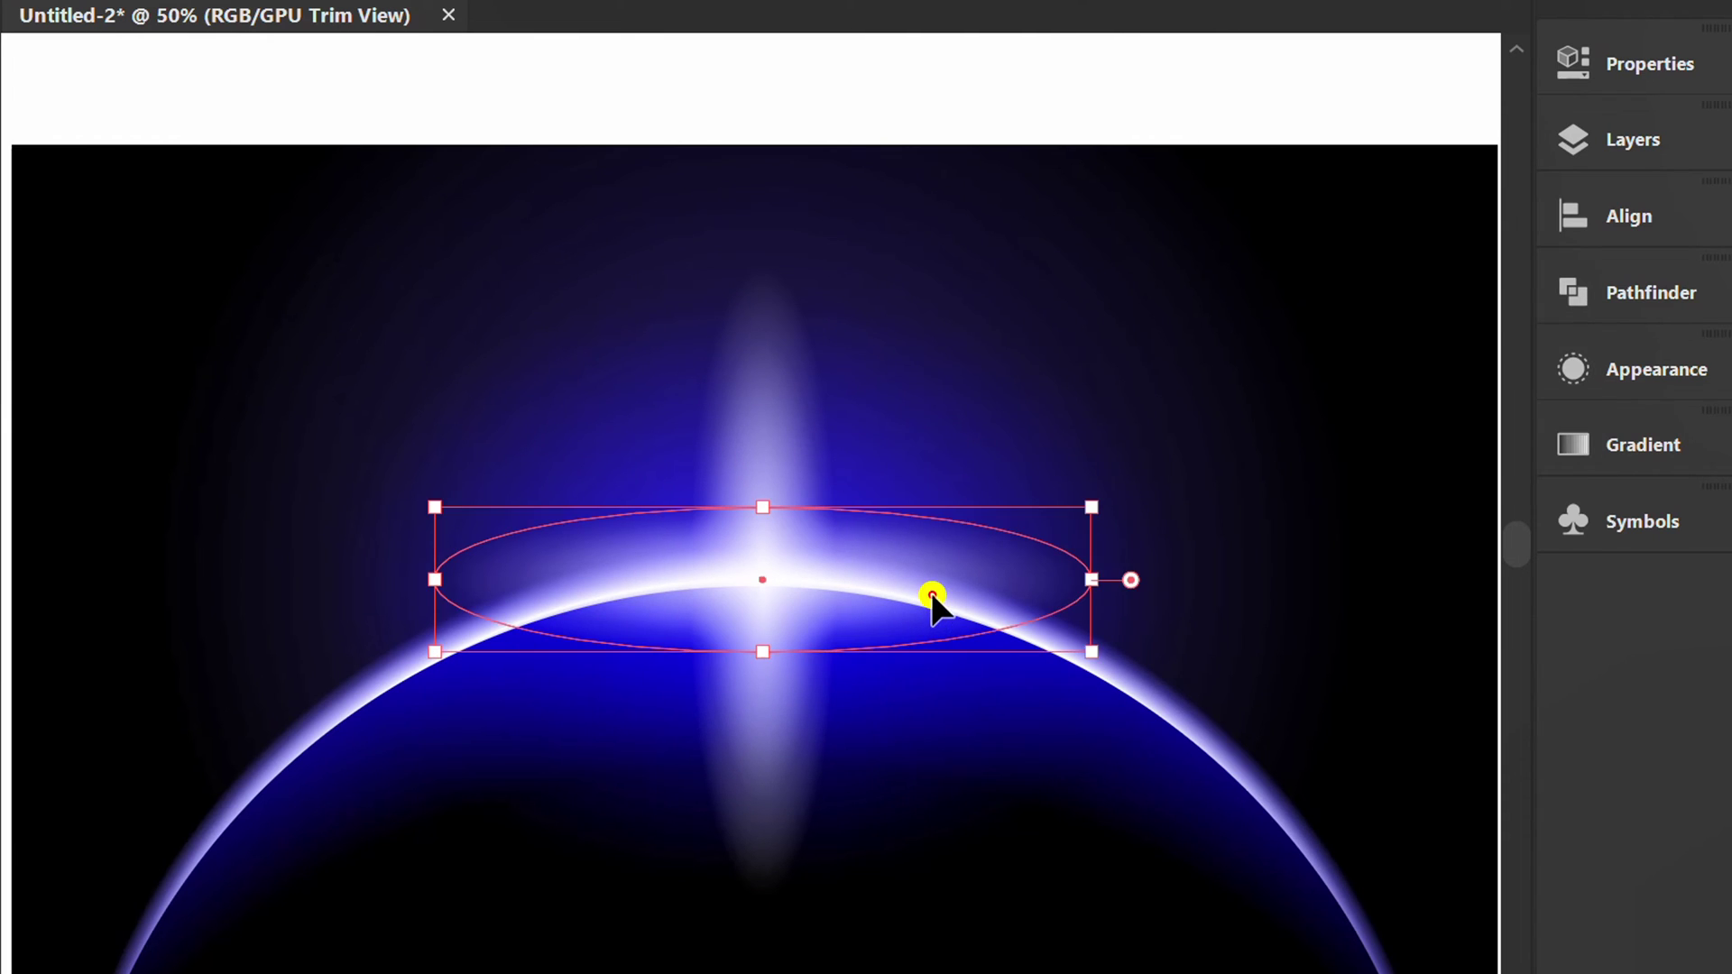
pyautogui.press('alt')
pyautogui.moveTo(1091, 580); pyautogui.dragTo(1223, 586)
pyautogui.click(974, 806)
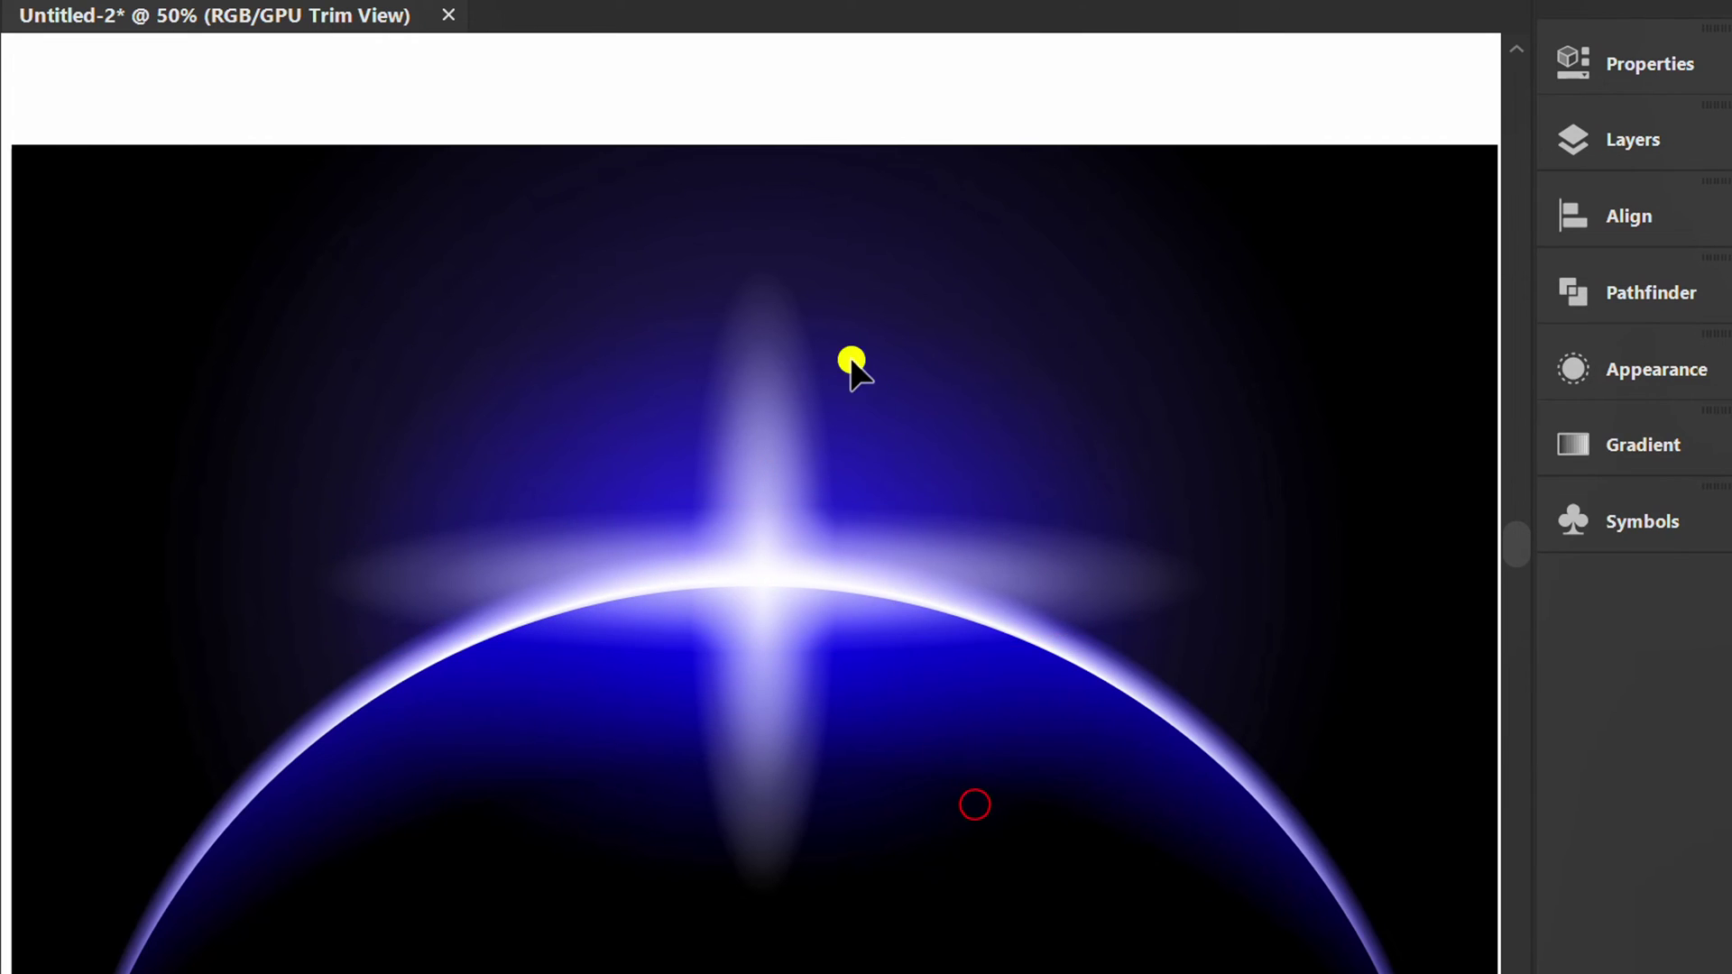
# Paste a copy of the vertical streak in front and make it narrower and shorter.
pyautogui.click(784, 385)
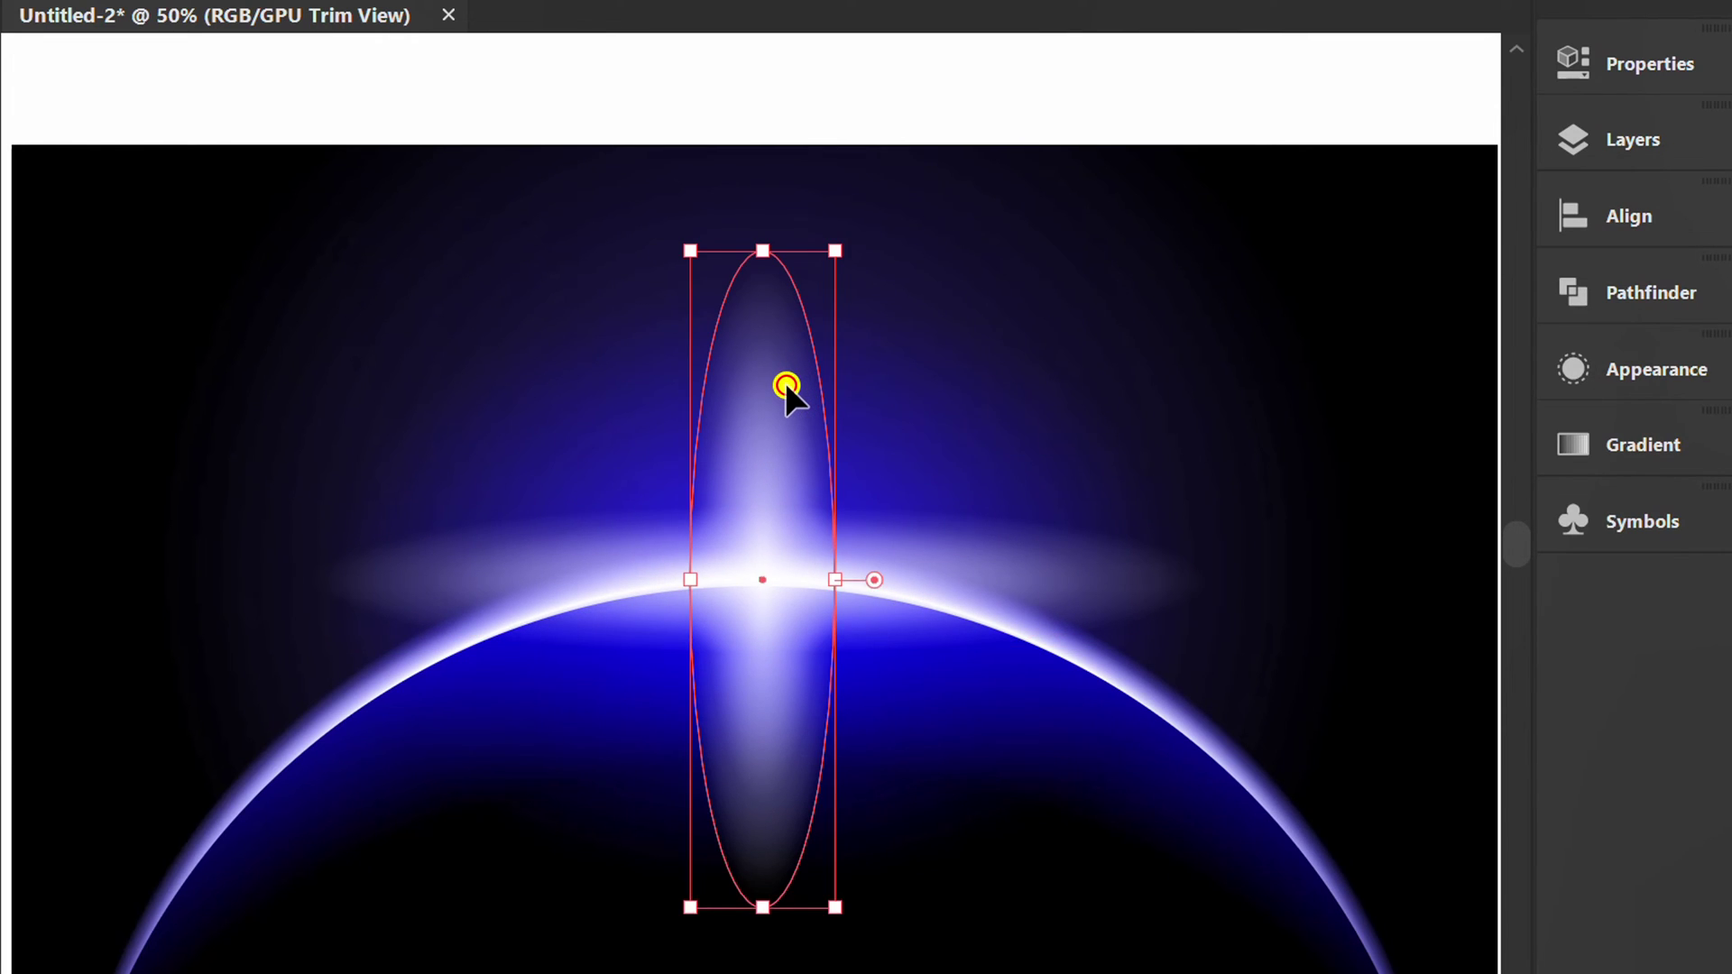
pyautogui.hotkey('ctrl', 'c')
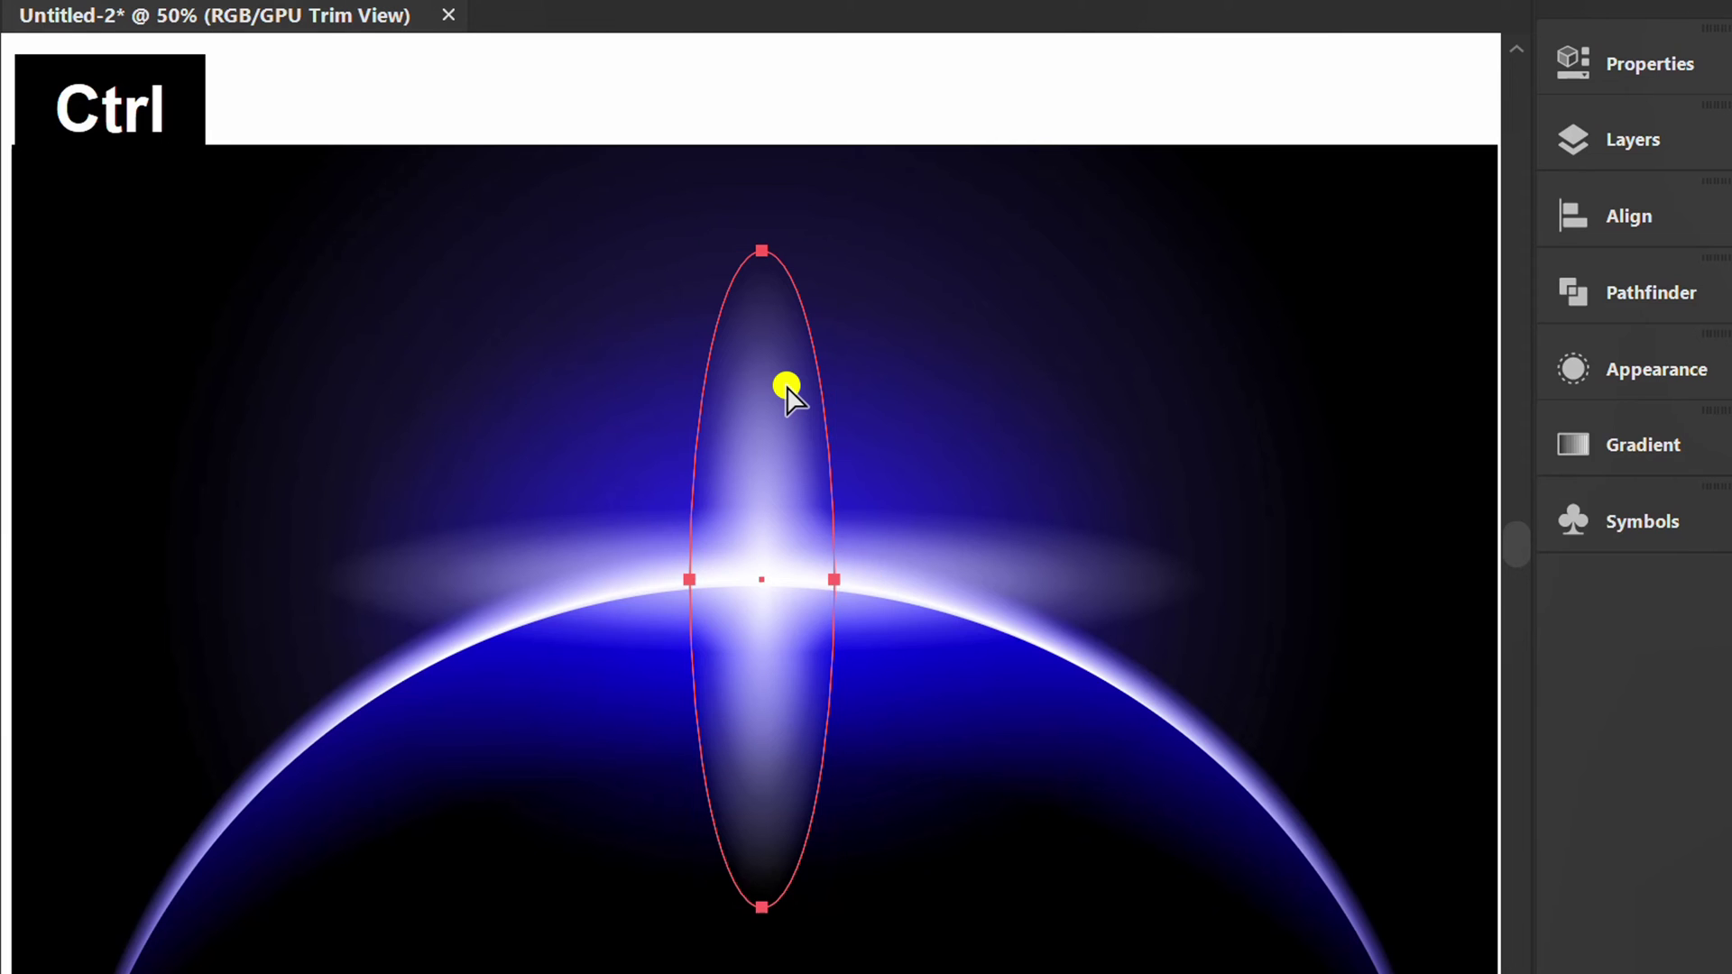
pyautogui.hotkey('ctrl', 'f')
pyautogui.keyDown('alt'); pyautogui.scroll(2, 778, 507); pyautogui.keyUp('alt')
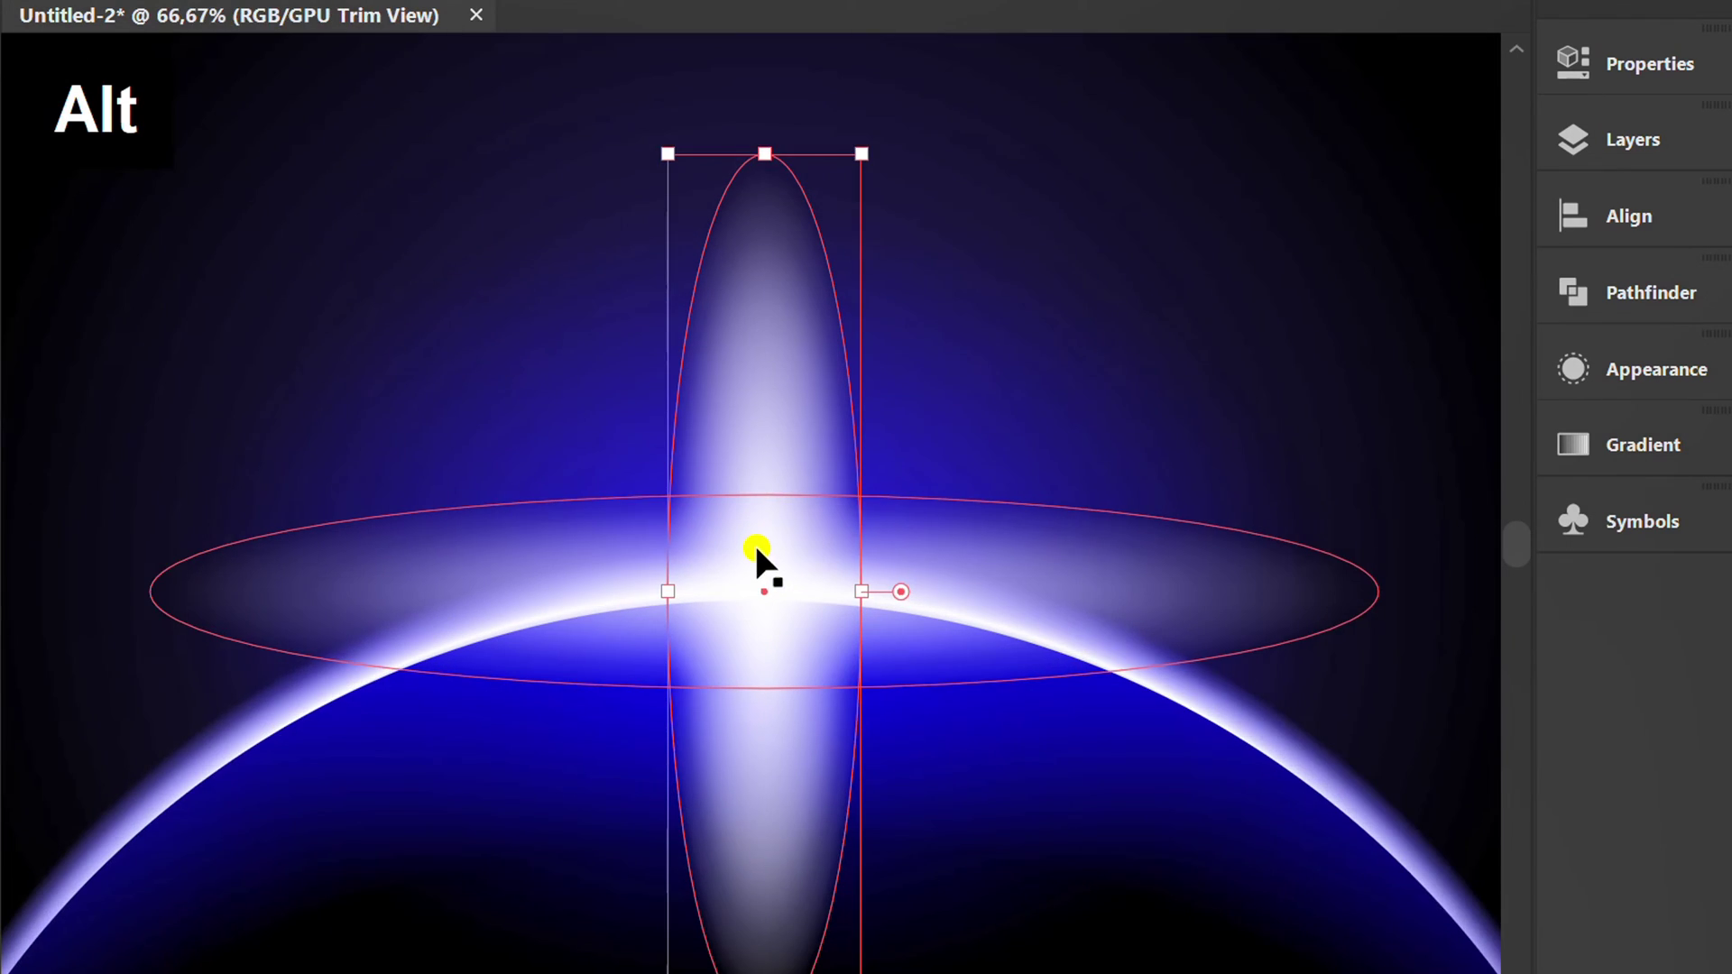
pyautogui.moveTo(918, 611); pyautogui.dragTo(843, 596)
pyautogui.keyDown('alt'); pyautogui.scroll(-1, 843, 587); pyautogui.keyUp('alt')
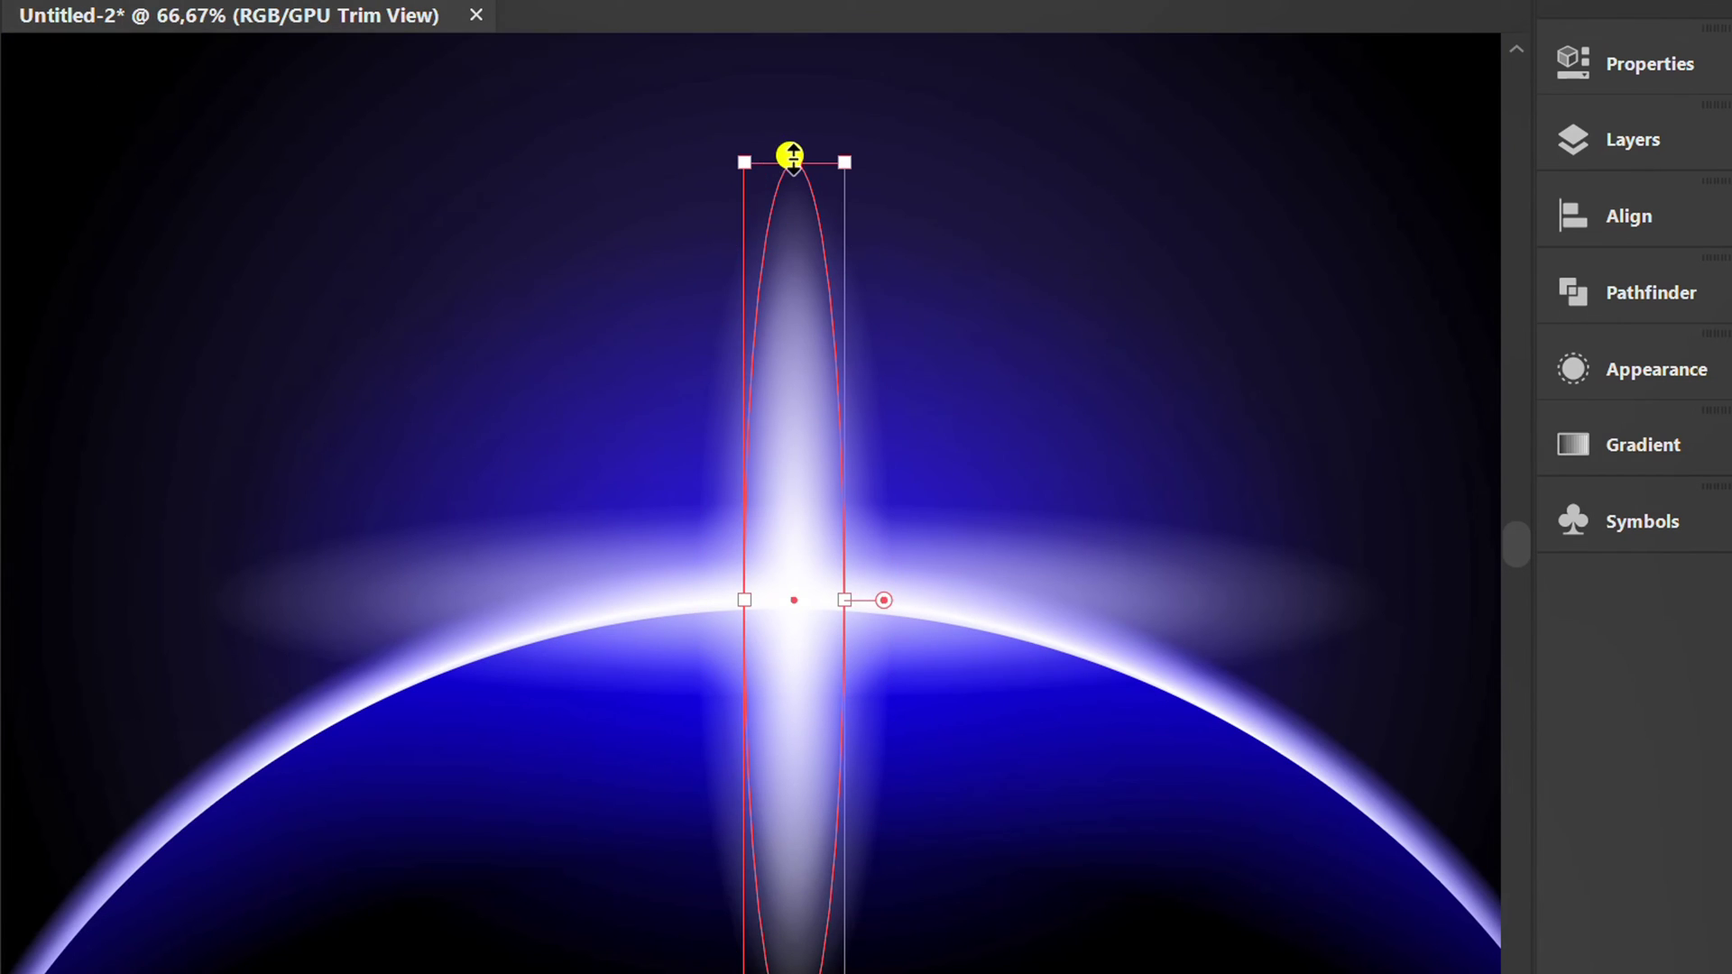
pyautogui.moveTo(794, 162); pyautogui.dragTo(788, 271)
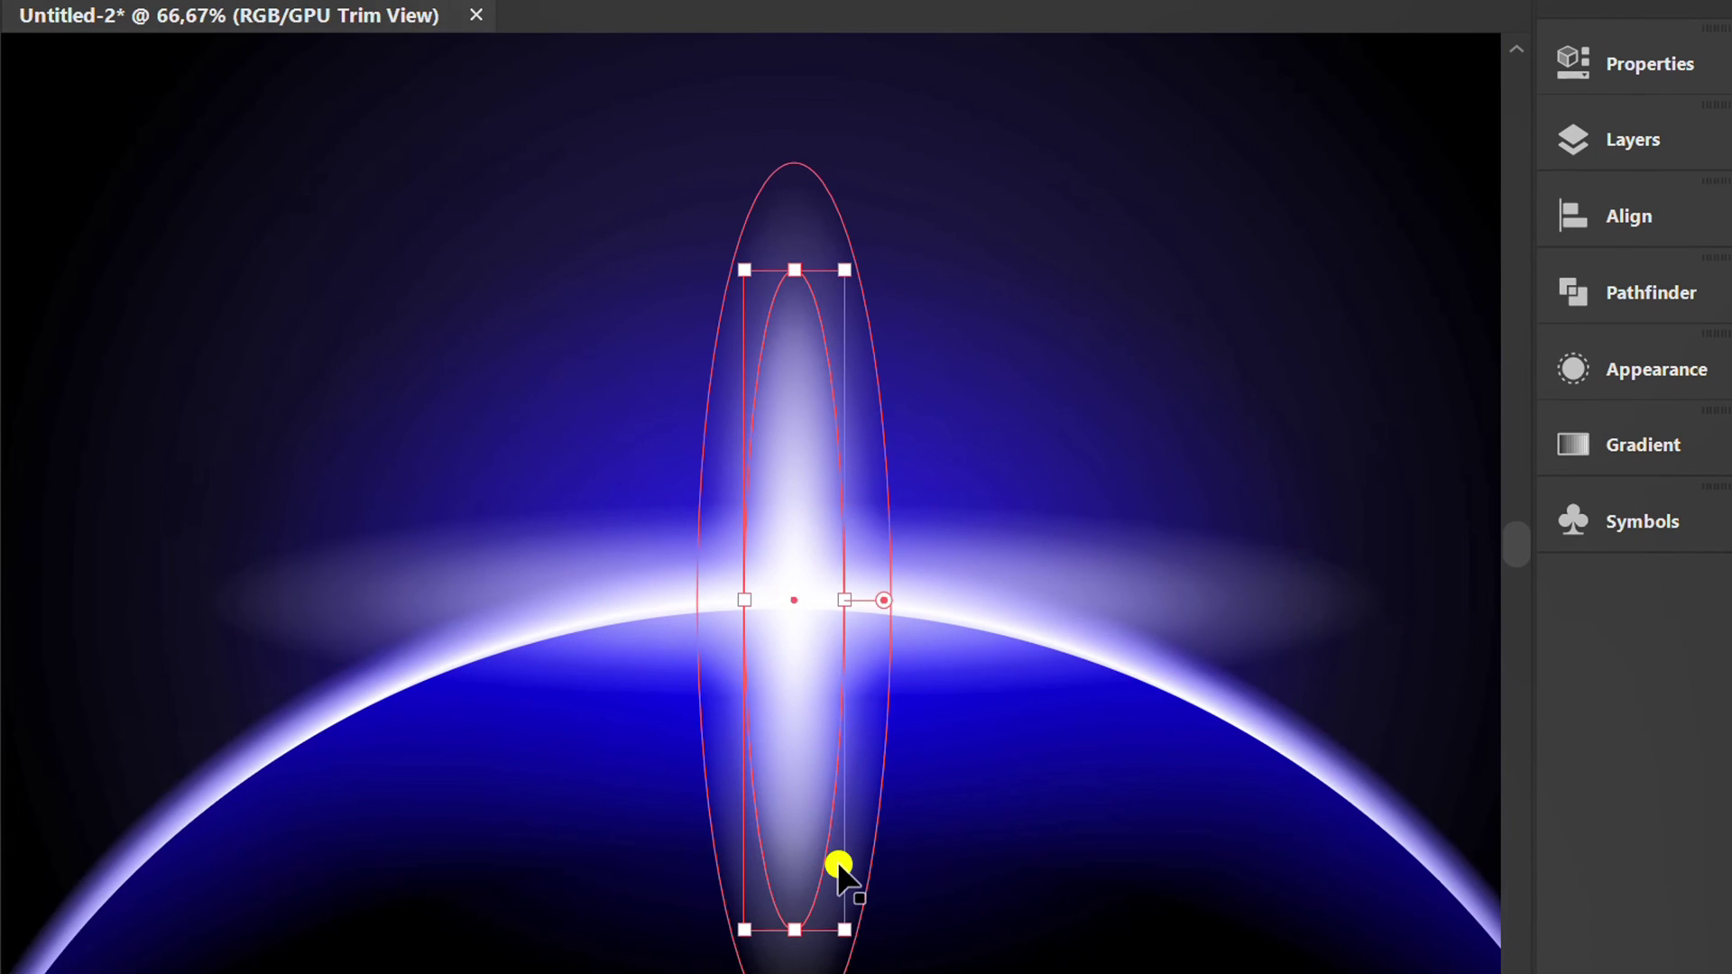
# Rotate copies of the streak every 30°, repeating with Ctrl+D to build the burst.
pyautogui.press('r')
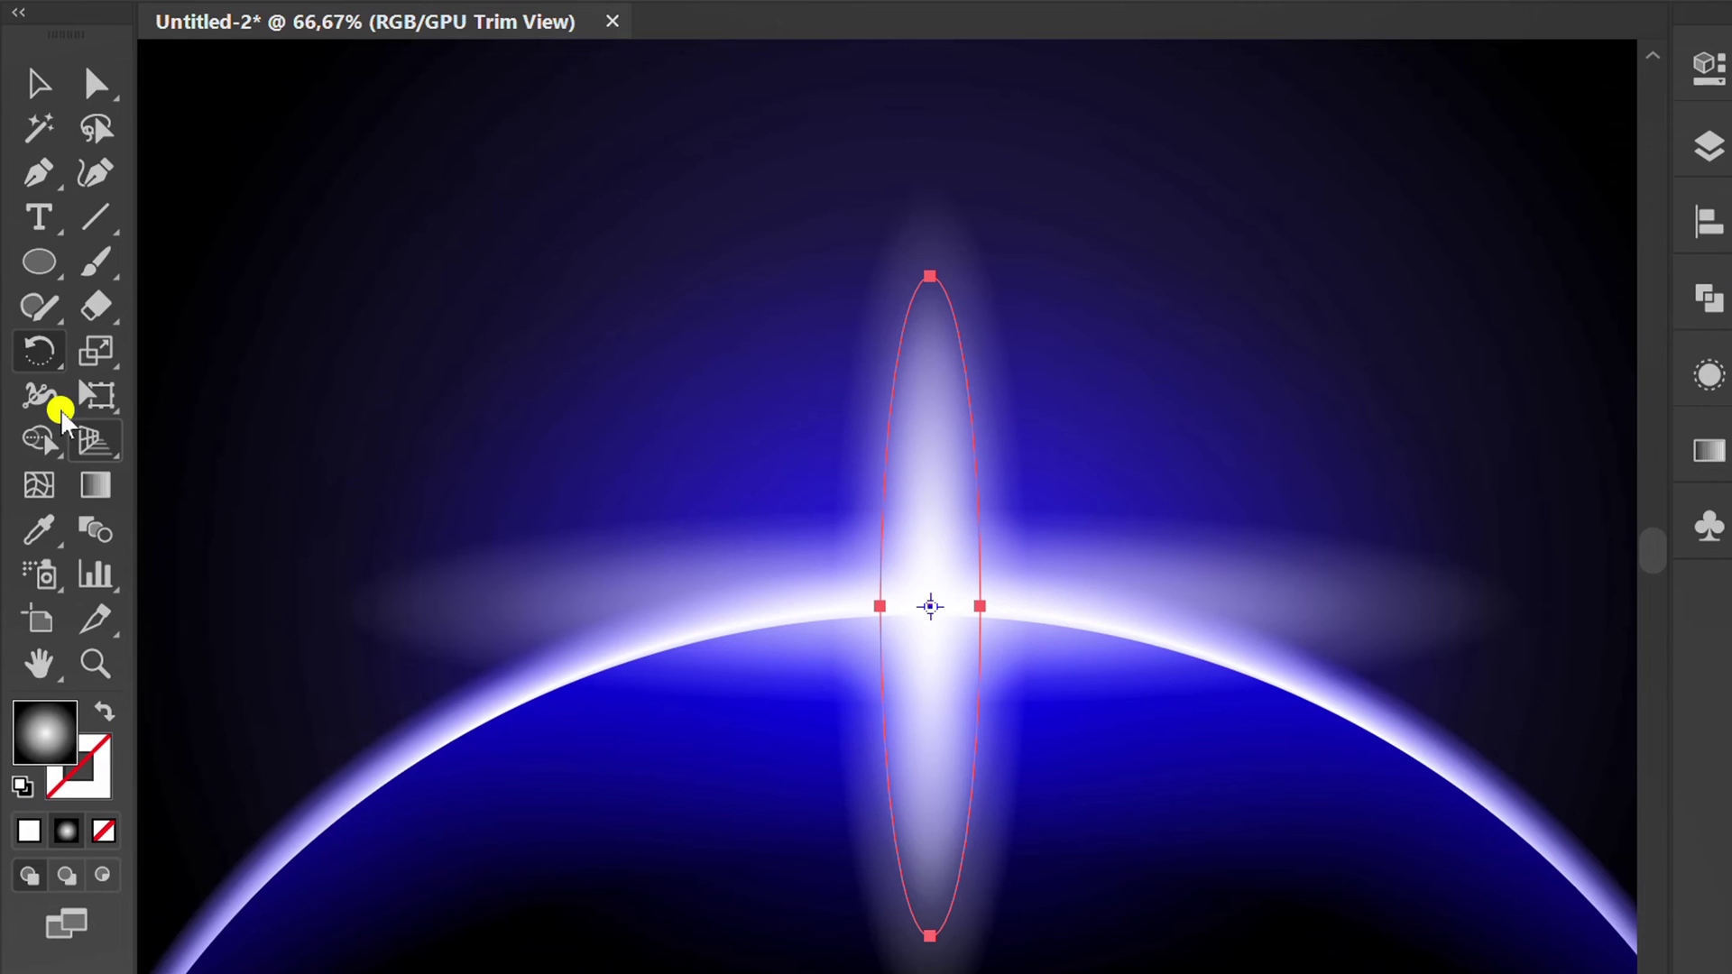
pyautogui.doubleClick(20, 348)
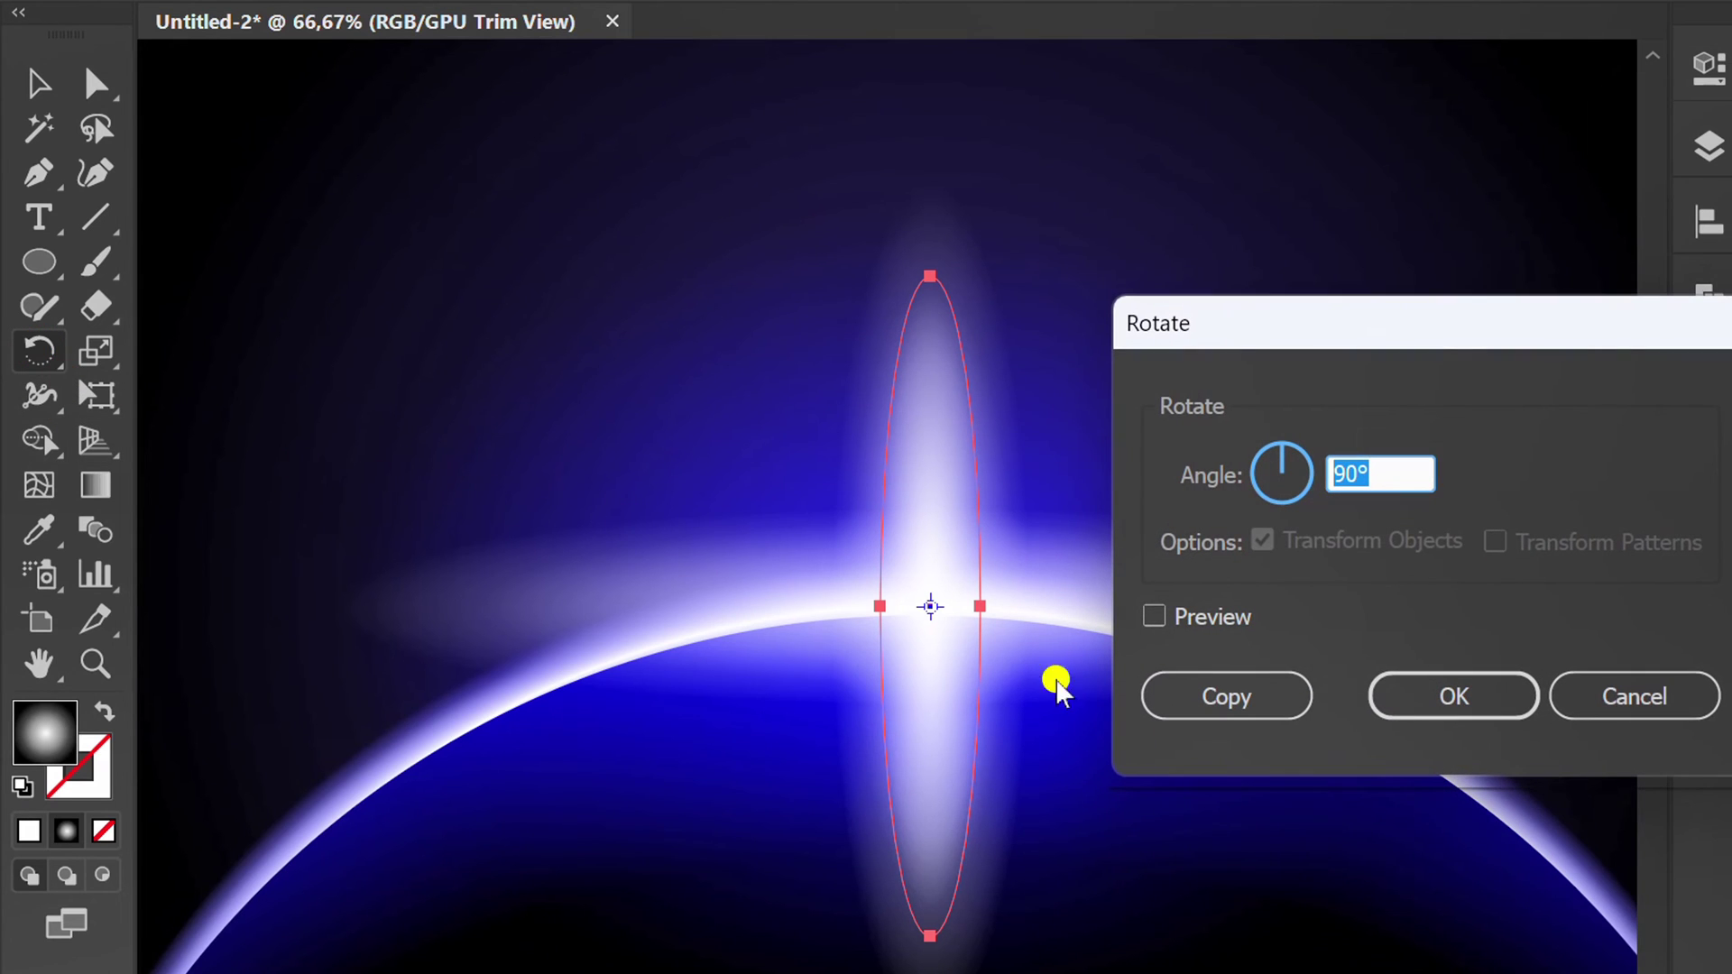
pyautogui.write('30')
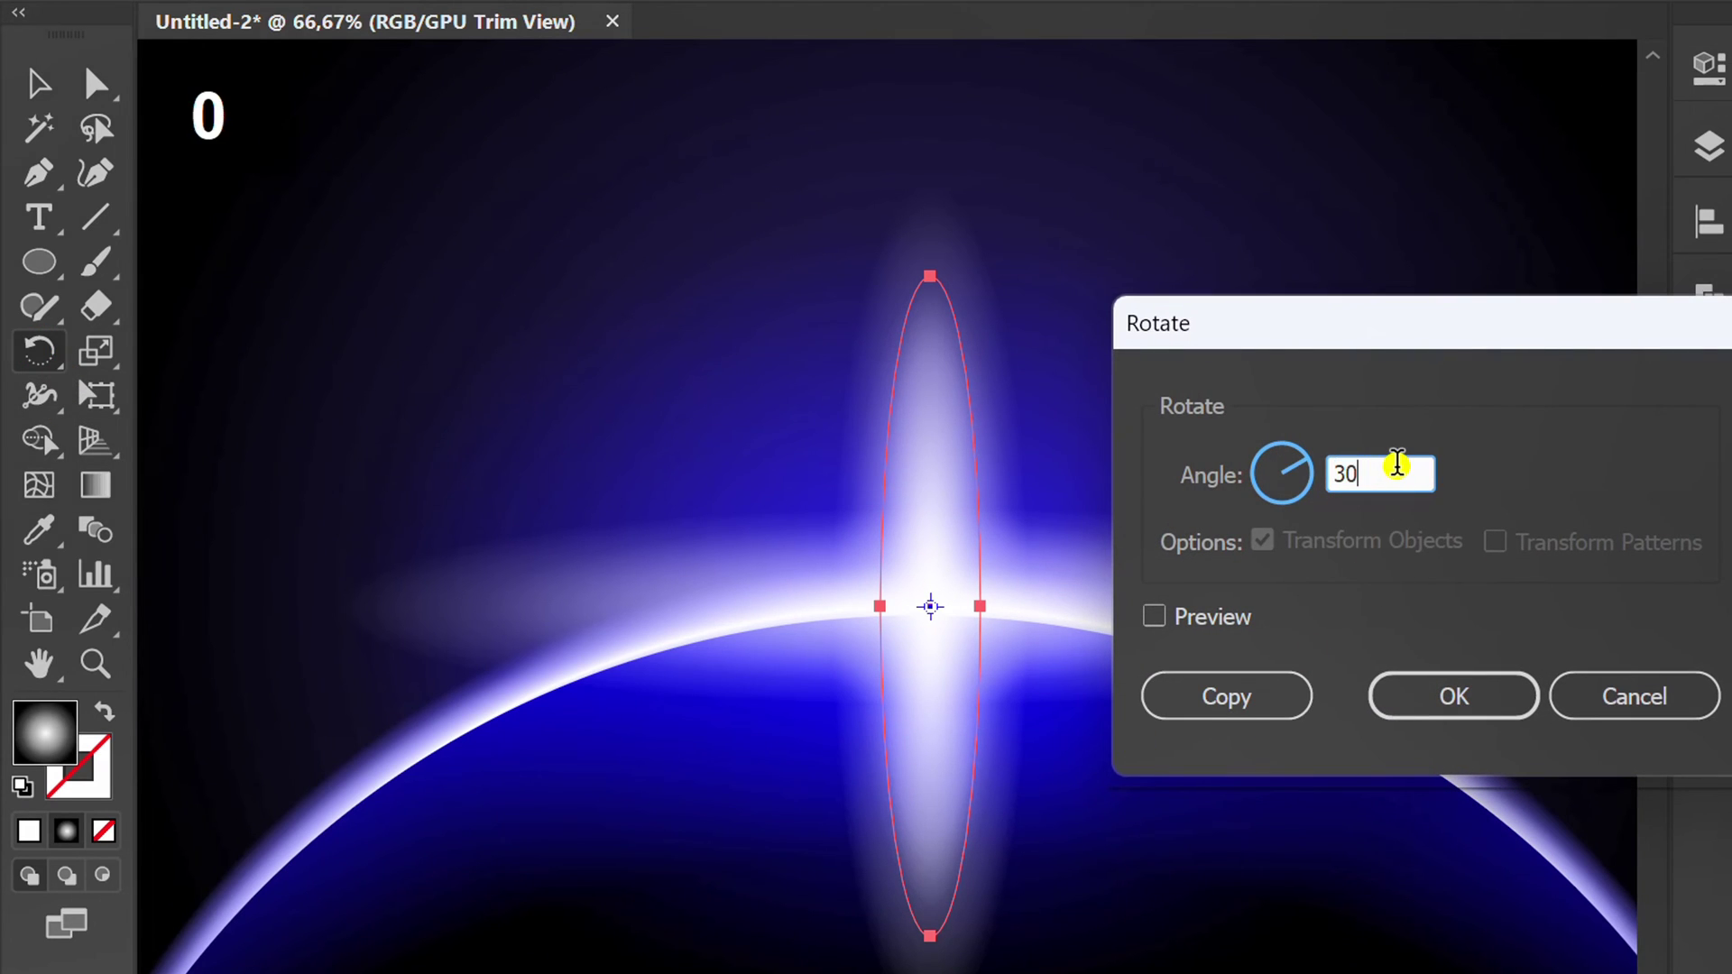
pyautogui.click(1156, 616)
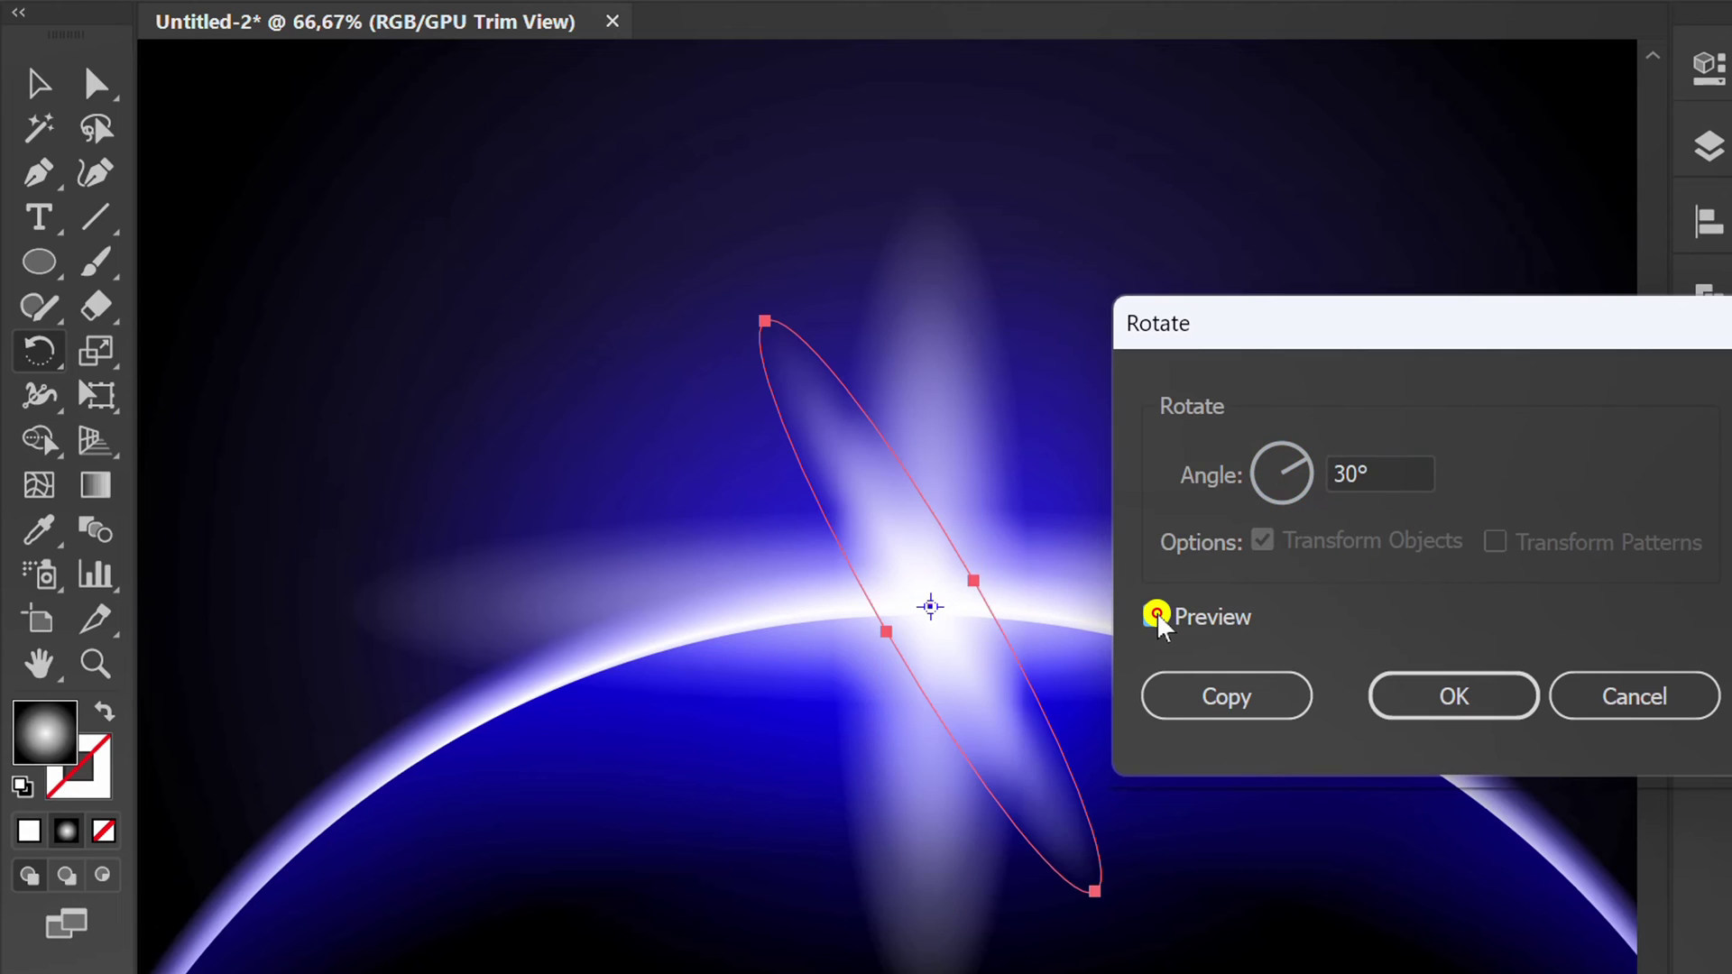
pyautogui.click(1222, 700)
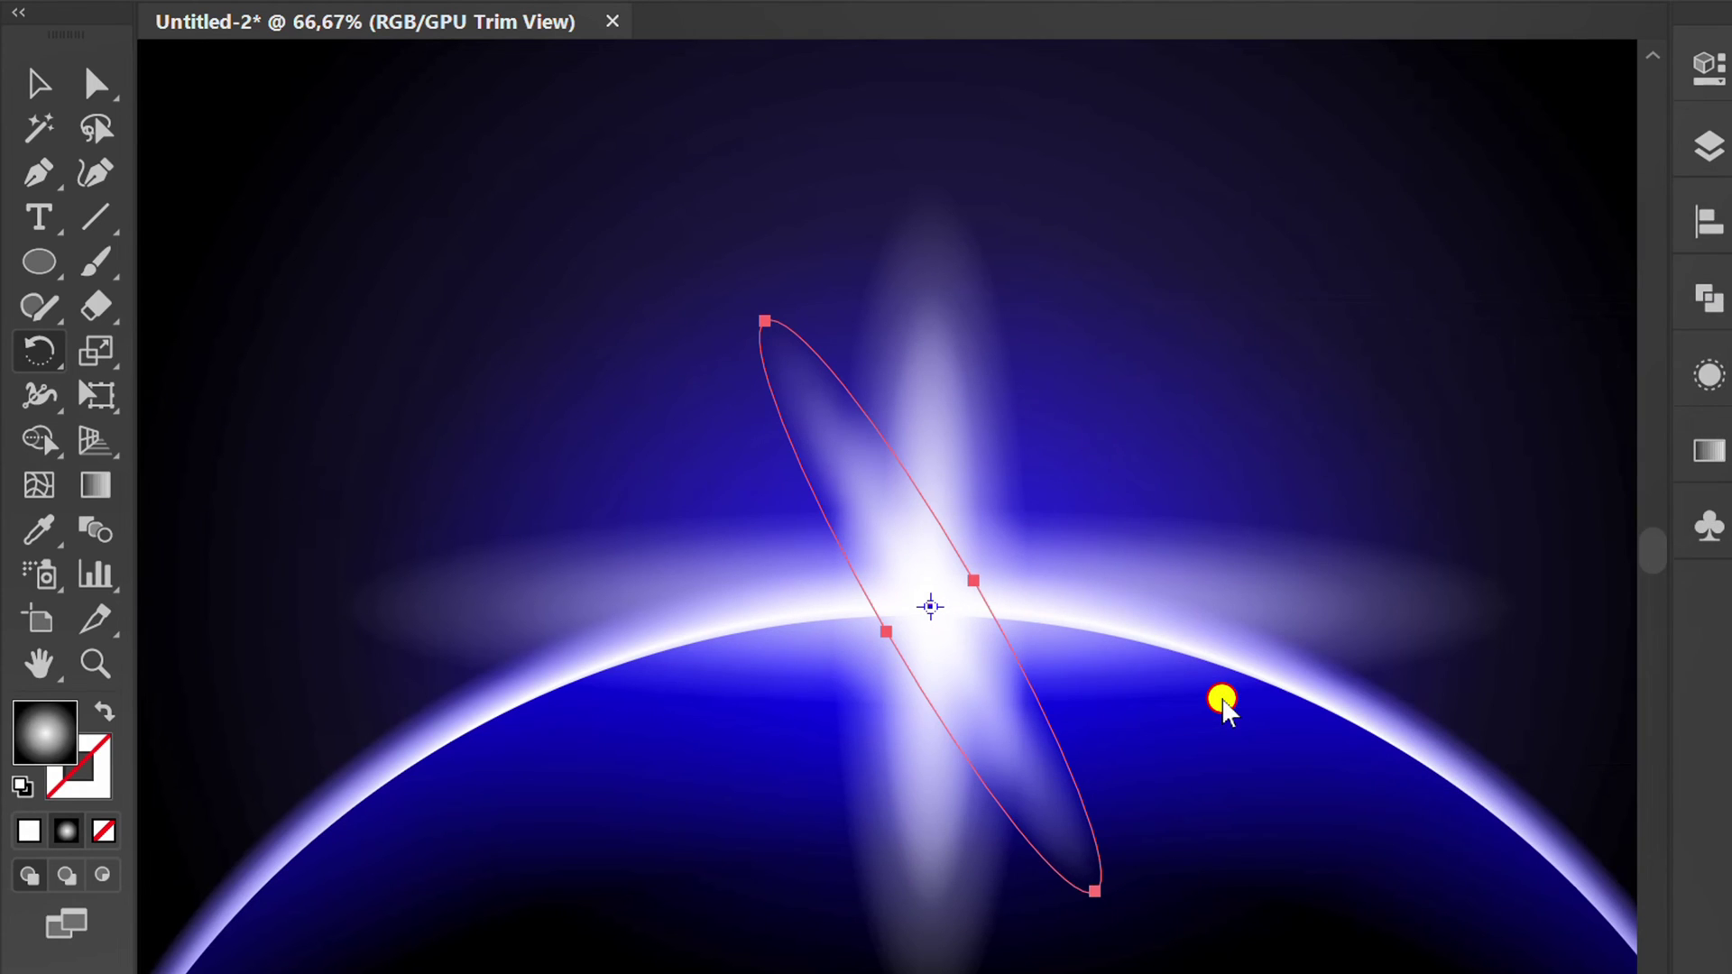
pyautogui.hotkey('ctrl', 'd')
pyautogui.hotkey('ctrl', 'd')
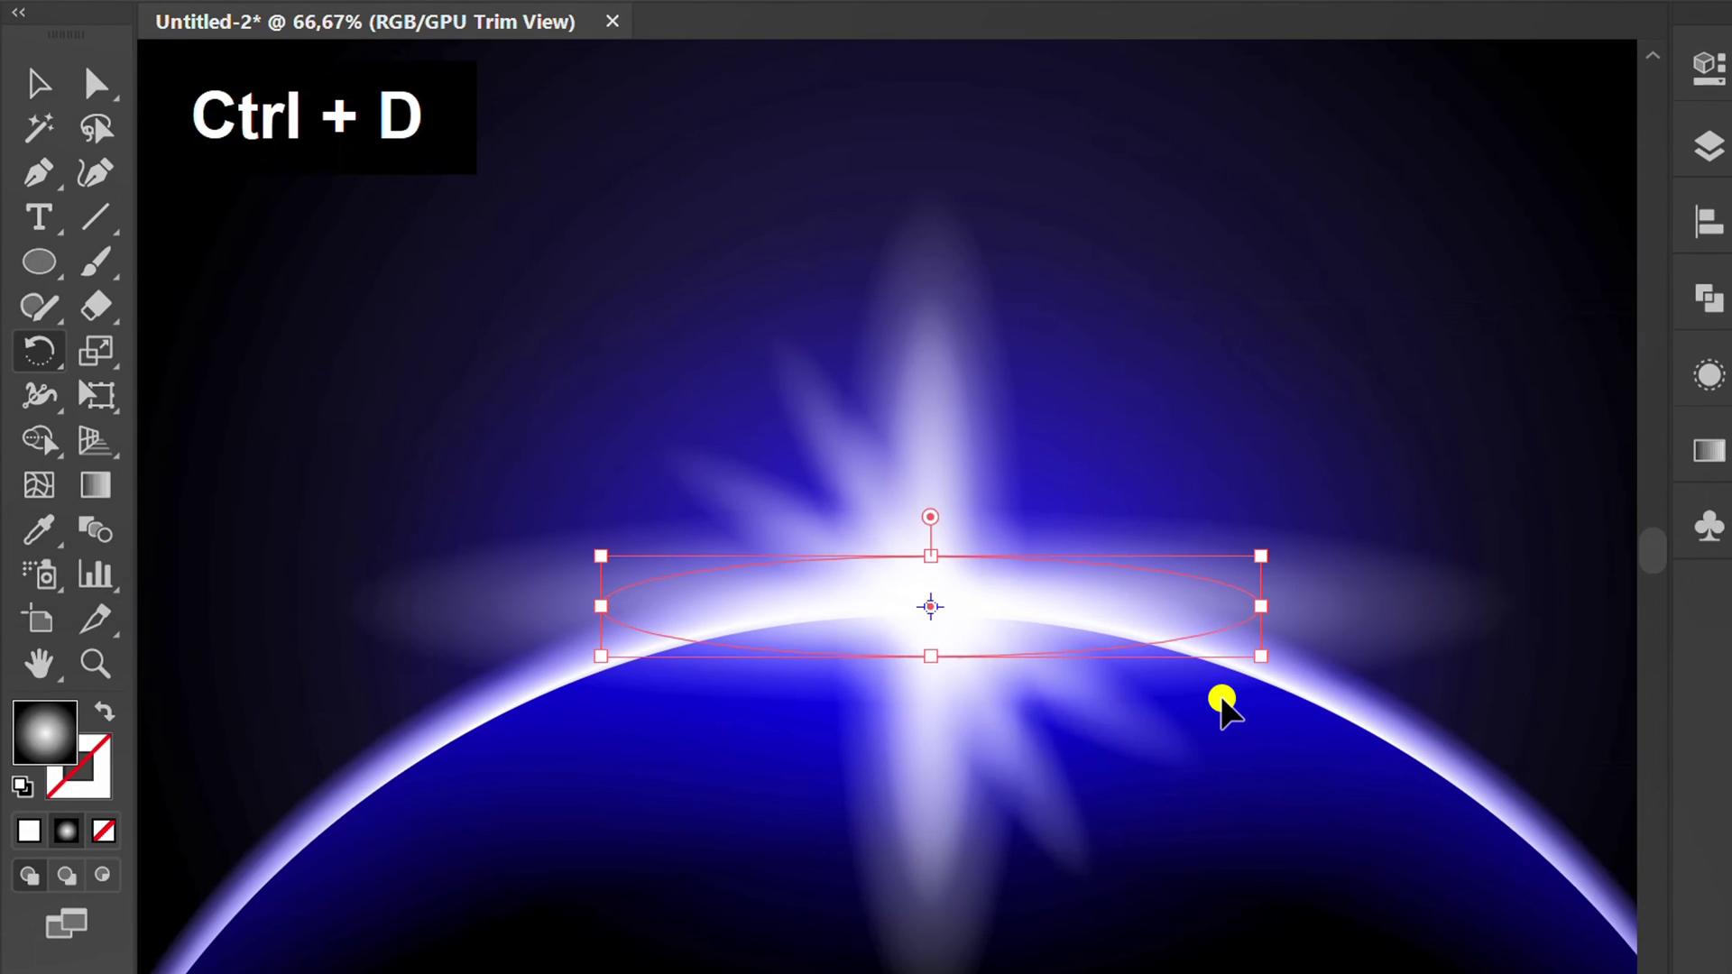
pyautogui.hotkey('ctrl', 'd')
pyautogui.hotkey('ctrl', 'd')
pyautogui.press('v')
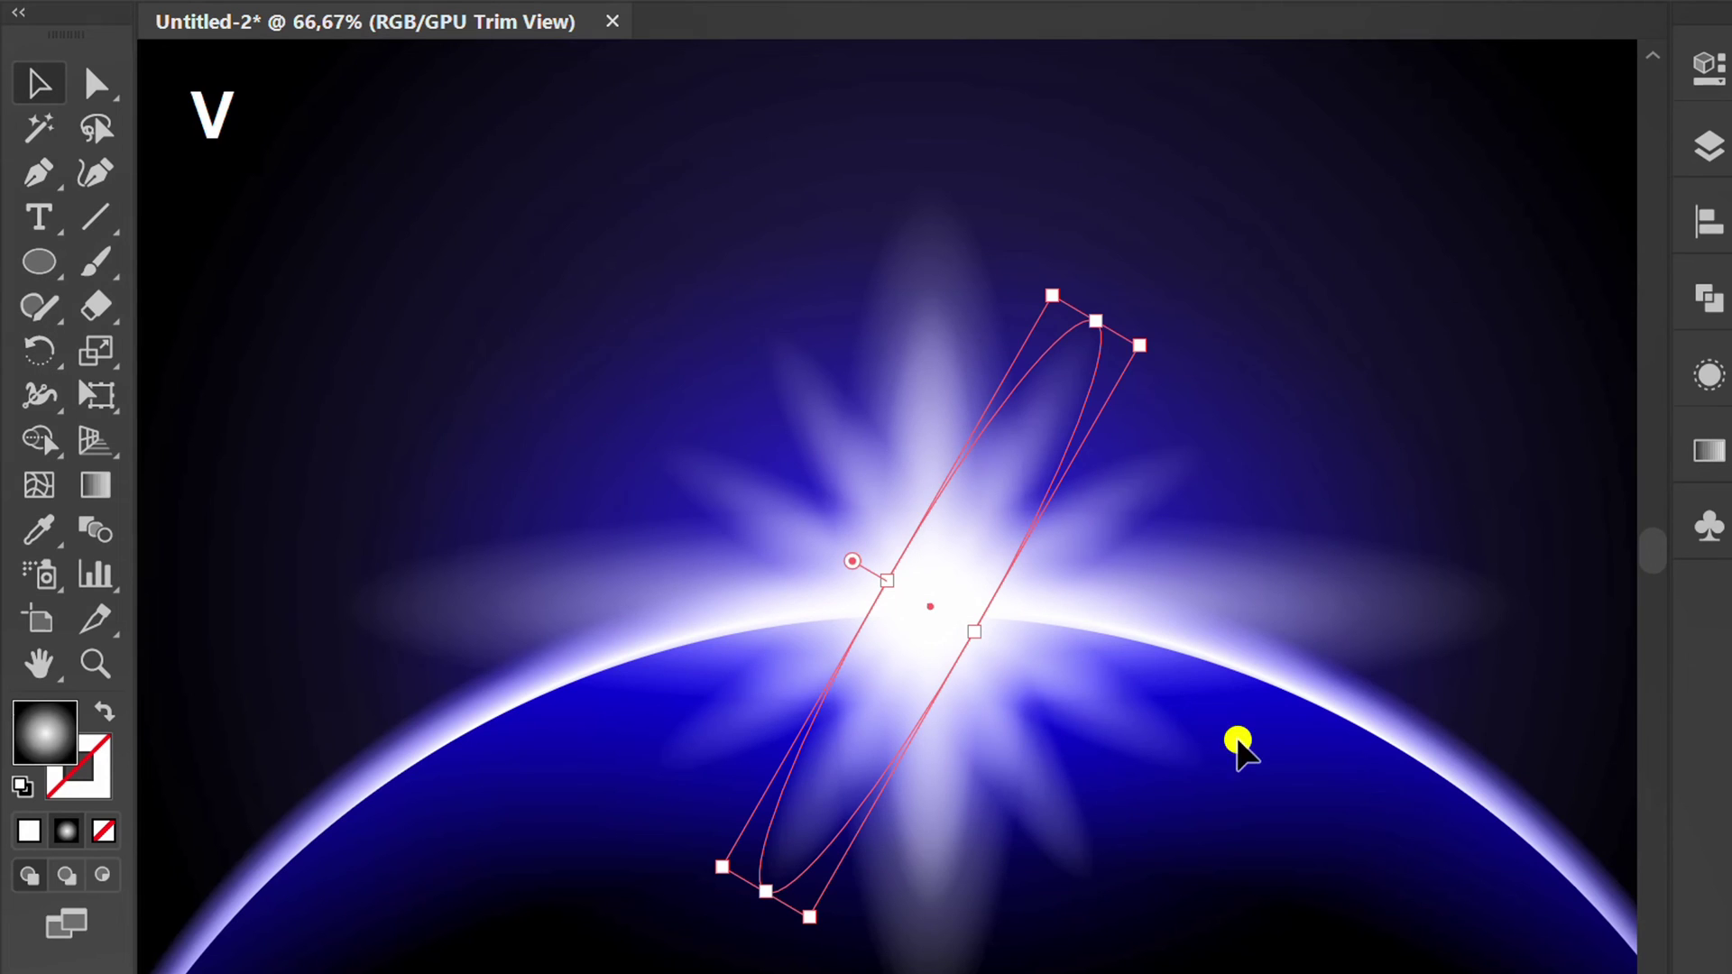
# Select all starburst ellipses and scale them down evenly around their centre.
pyautogui.click(1249, 816)
pyautogui.scroll(-1, 992, 541)
pyautogui.moveTo(1113, 367); pyautogui.dragTo(599, 800)
pyautogui.moveTo(1312, 932); pyautogui.dragTo(1216, 881)
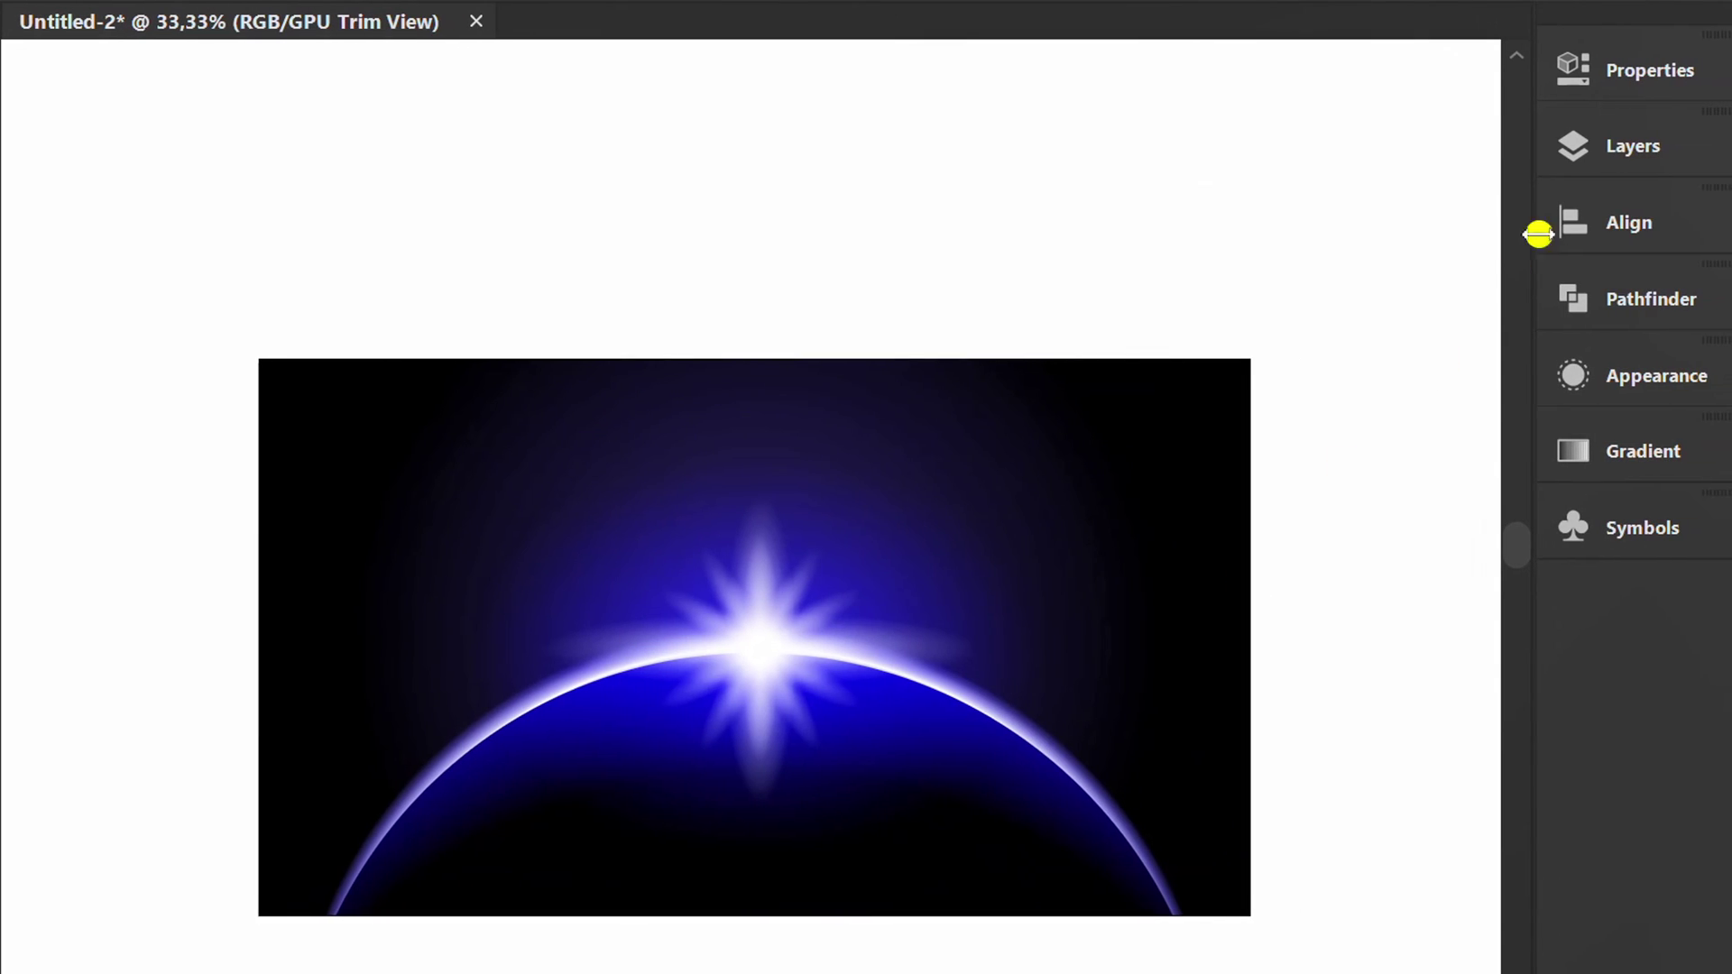
# Lock the starburst group in the Layers panel.
pyautogui.click(1609, 142)
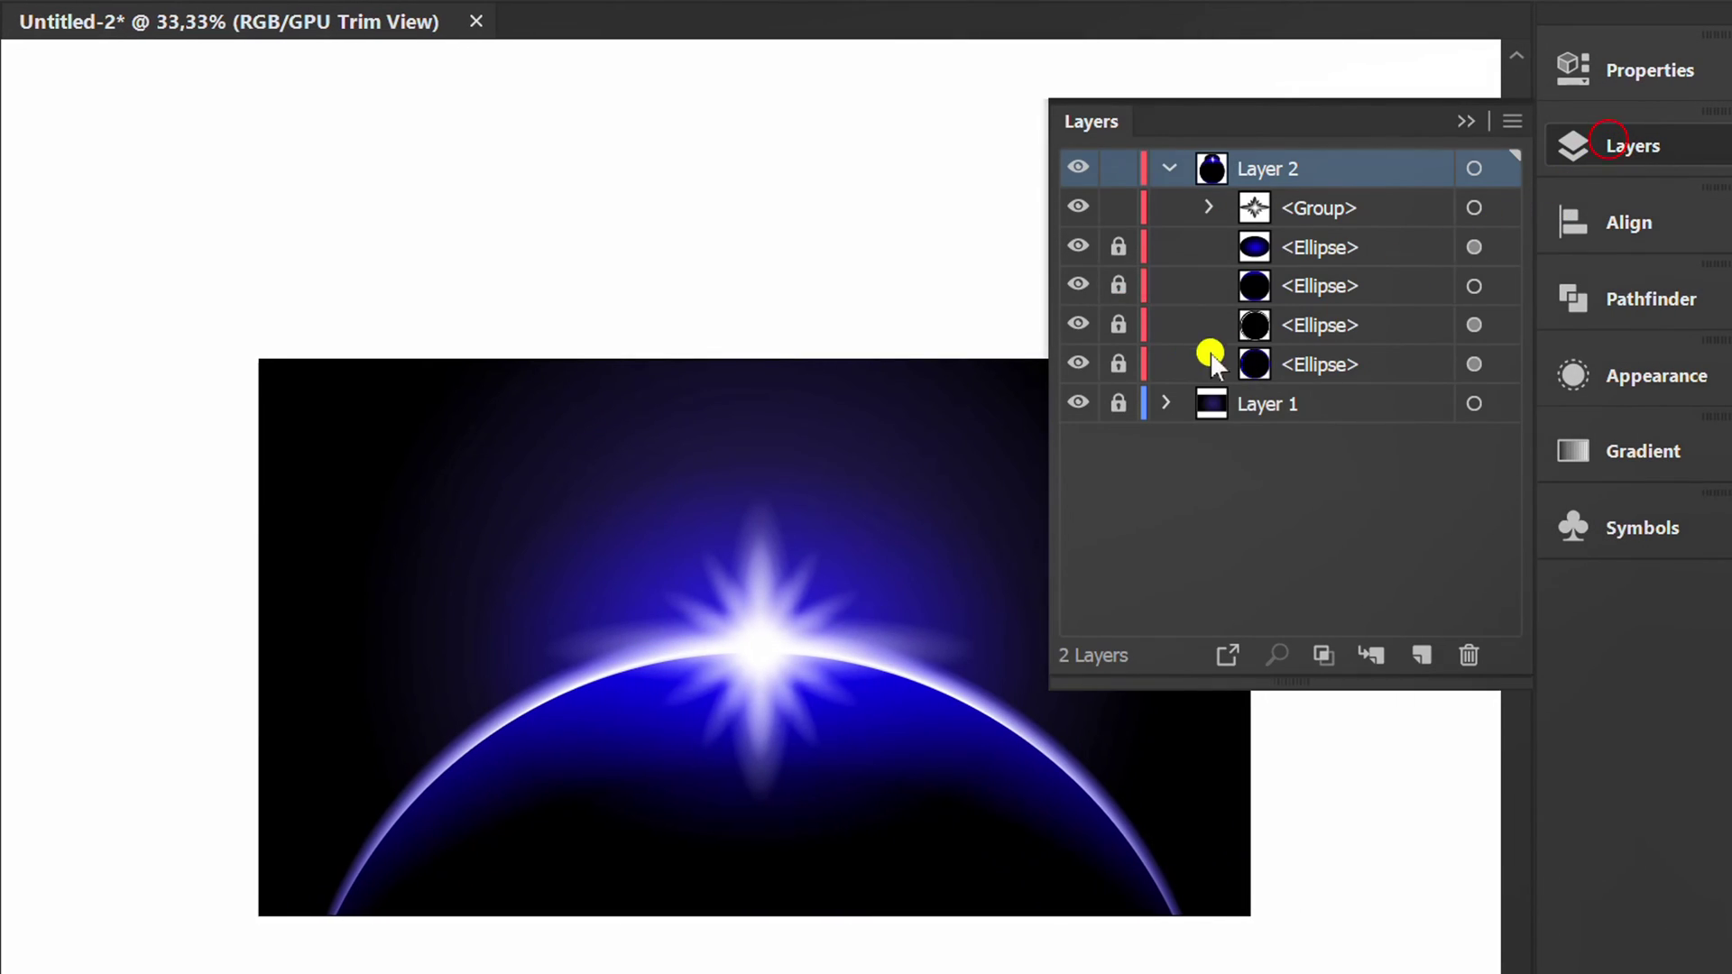
pyautogui.click(1118, 211)
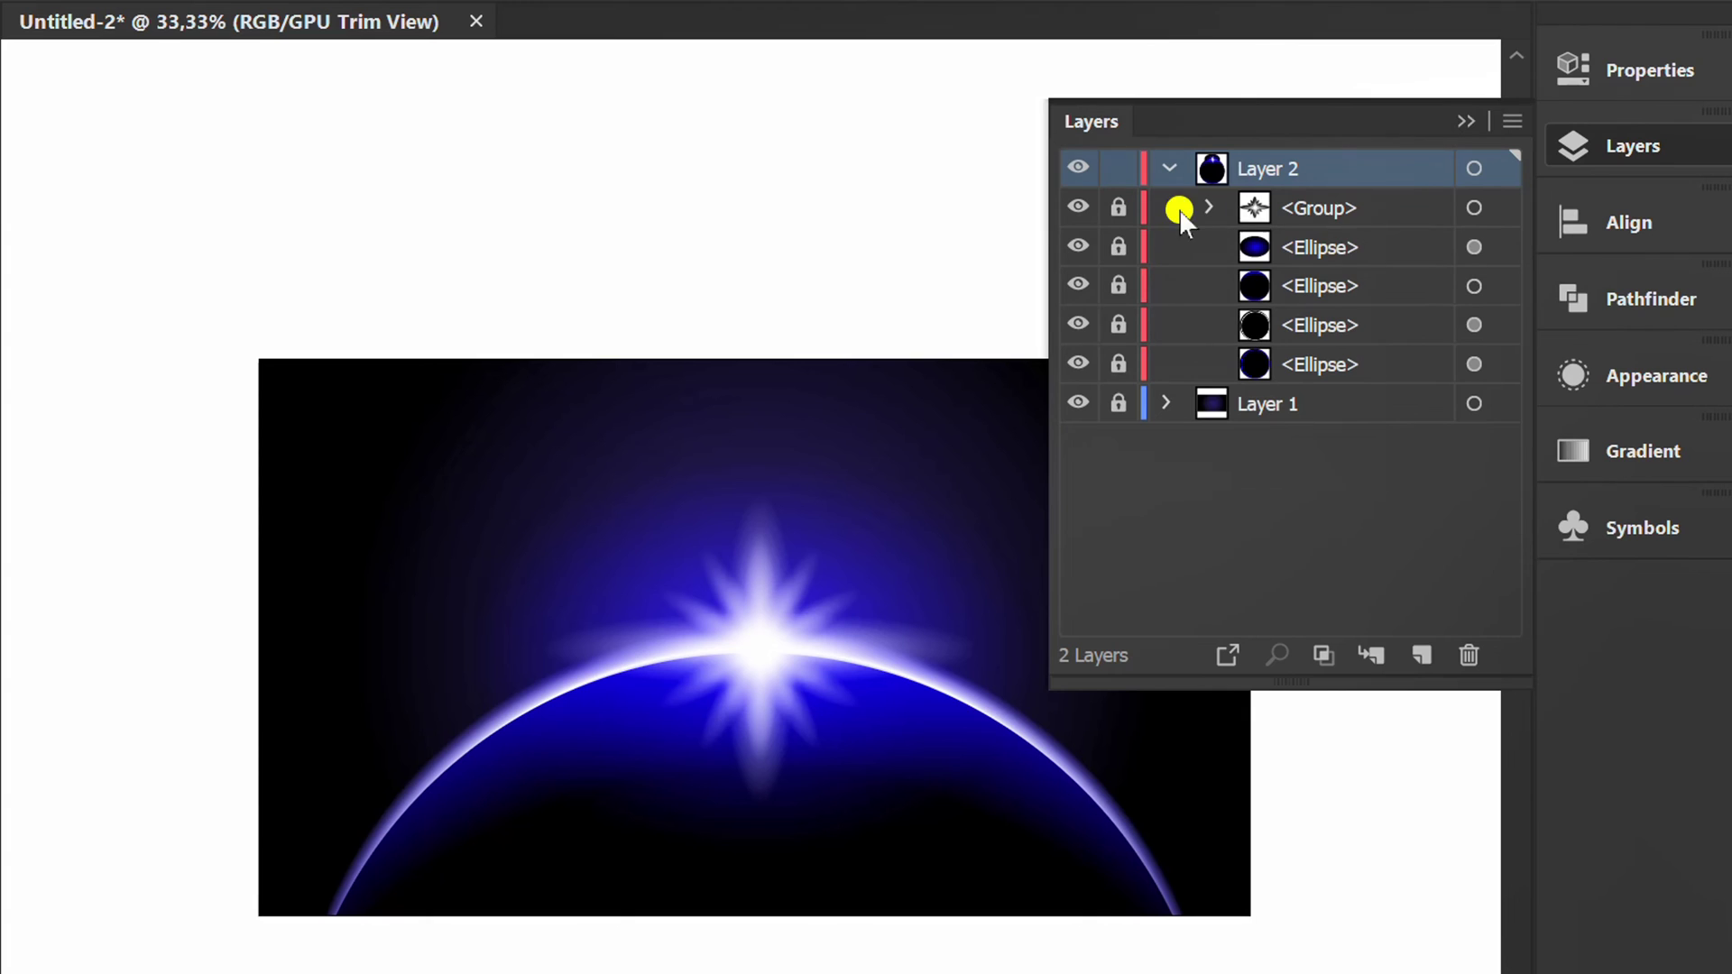
pyautogui.click(1481, 122)
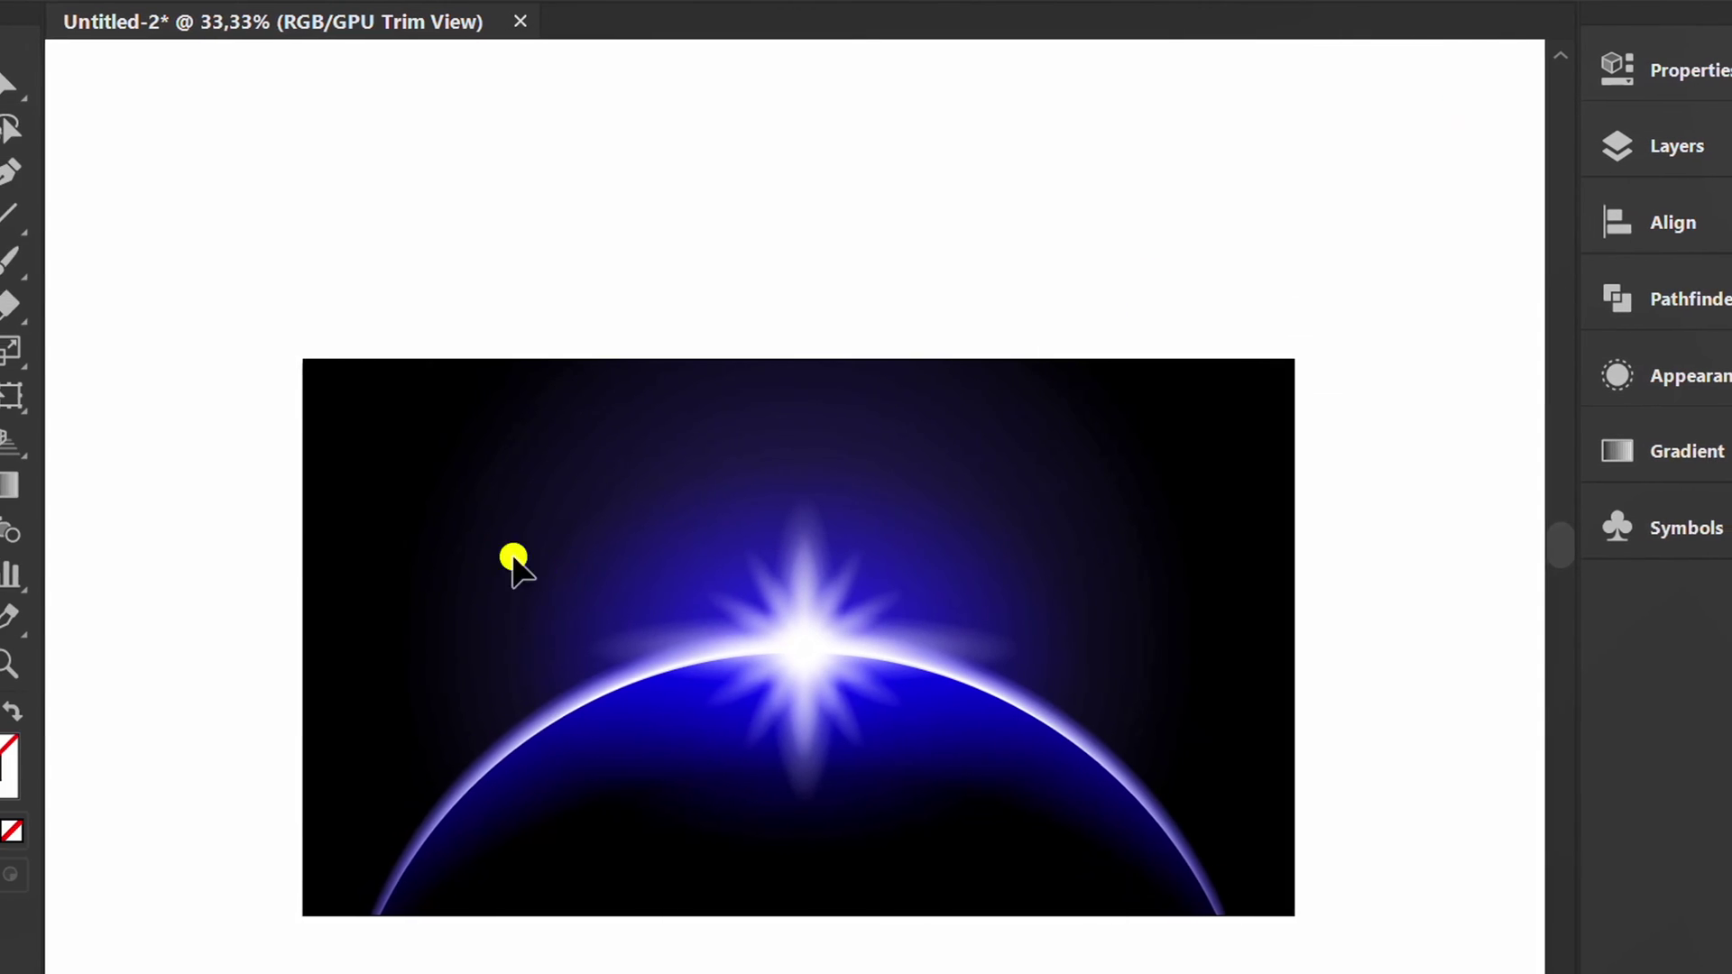
# Create a 50 × 50 pt circle with the Ellipse tool.
pyautogui.moveTo(36, 262); pyautogui.dragTo(190, 358)
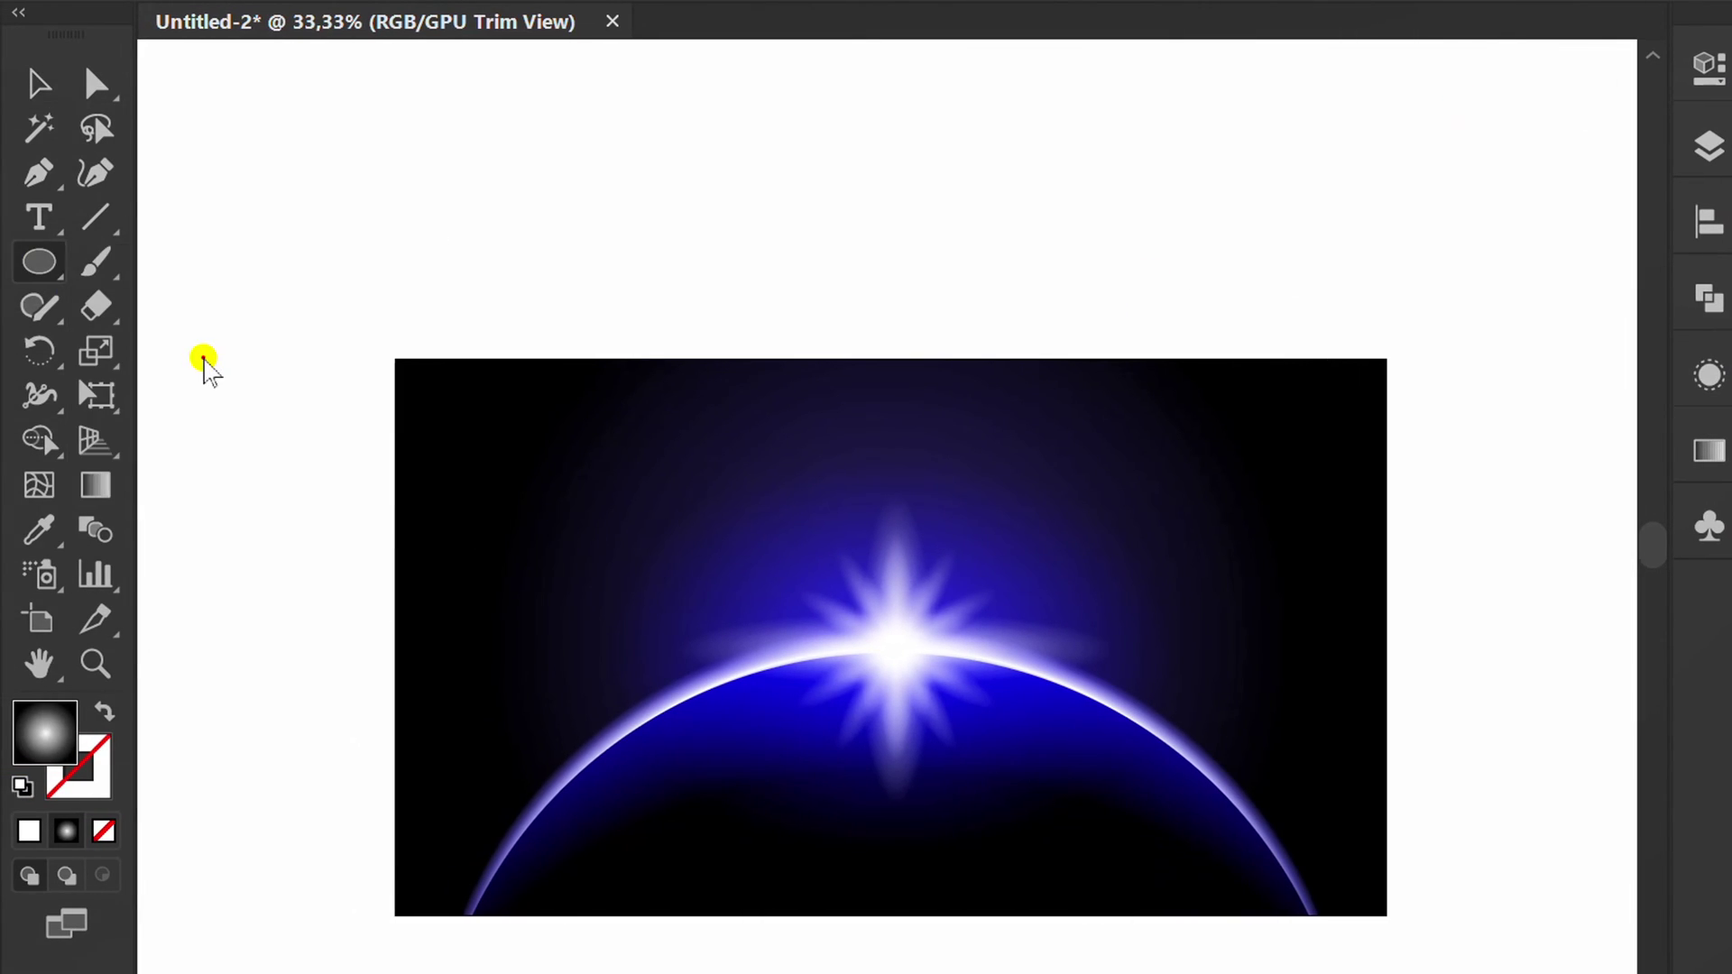
pyautogui.click(652, 565)
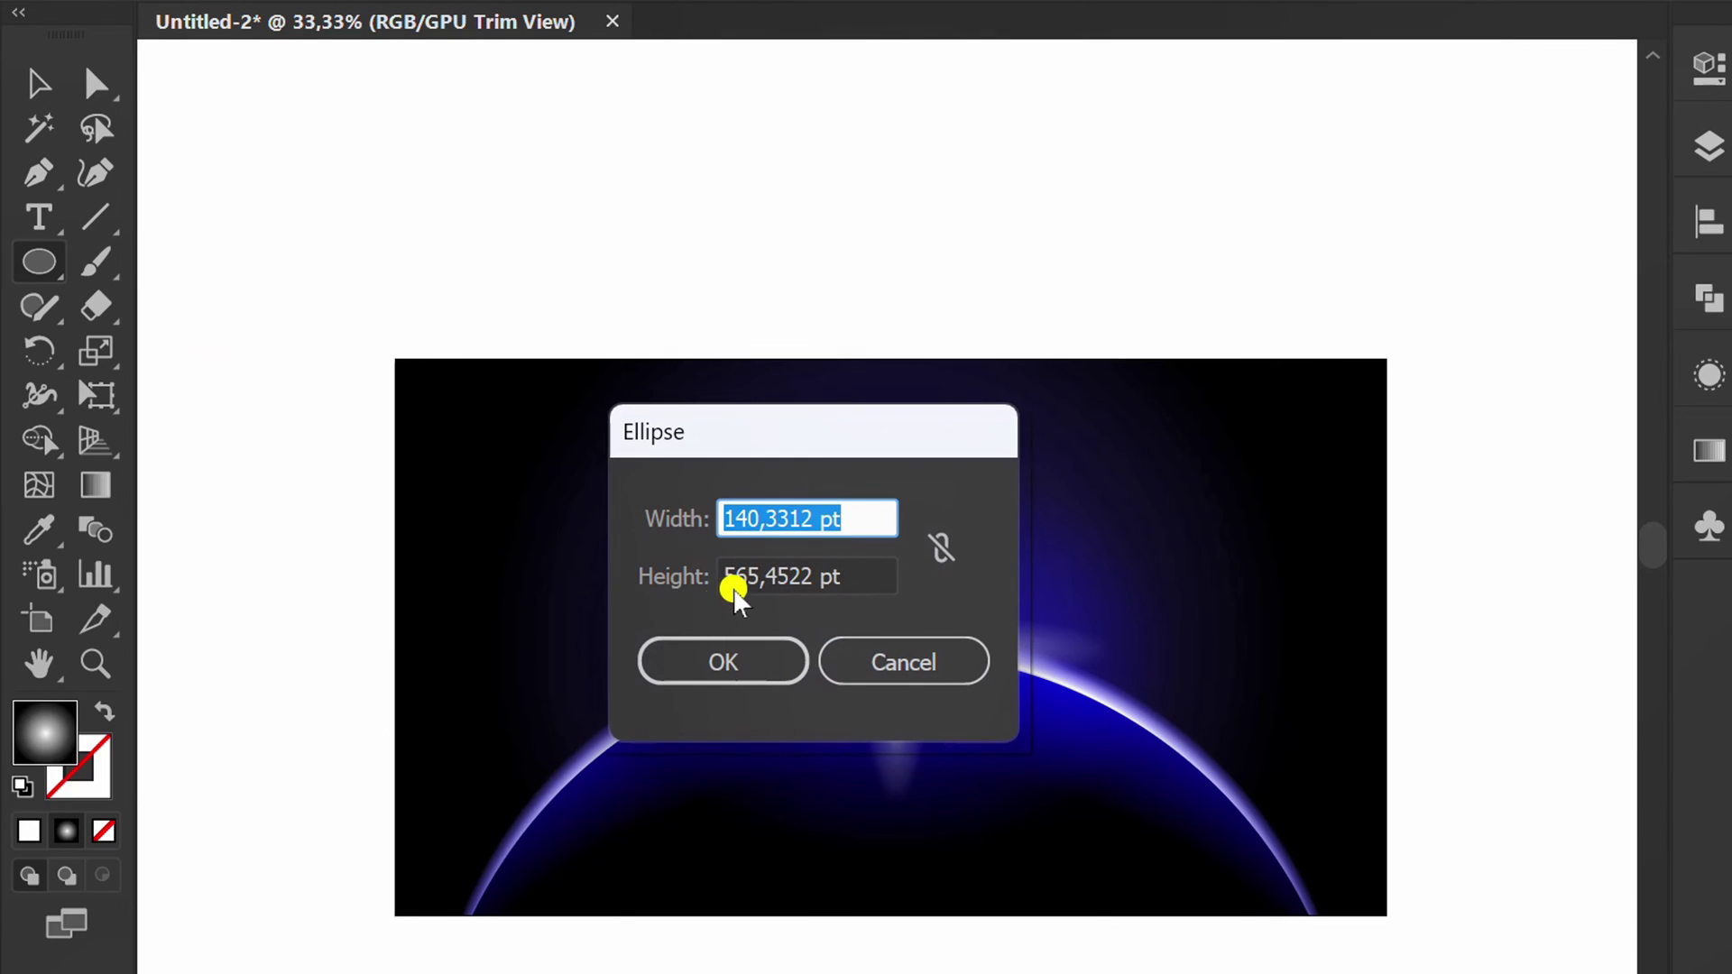
pyautogui.write('50')
pyautogui.press('Tab')
pyautogui.write('50')
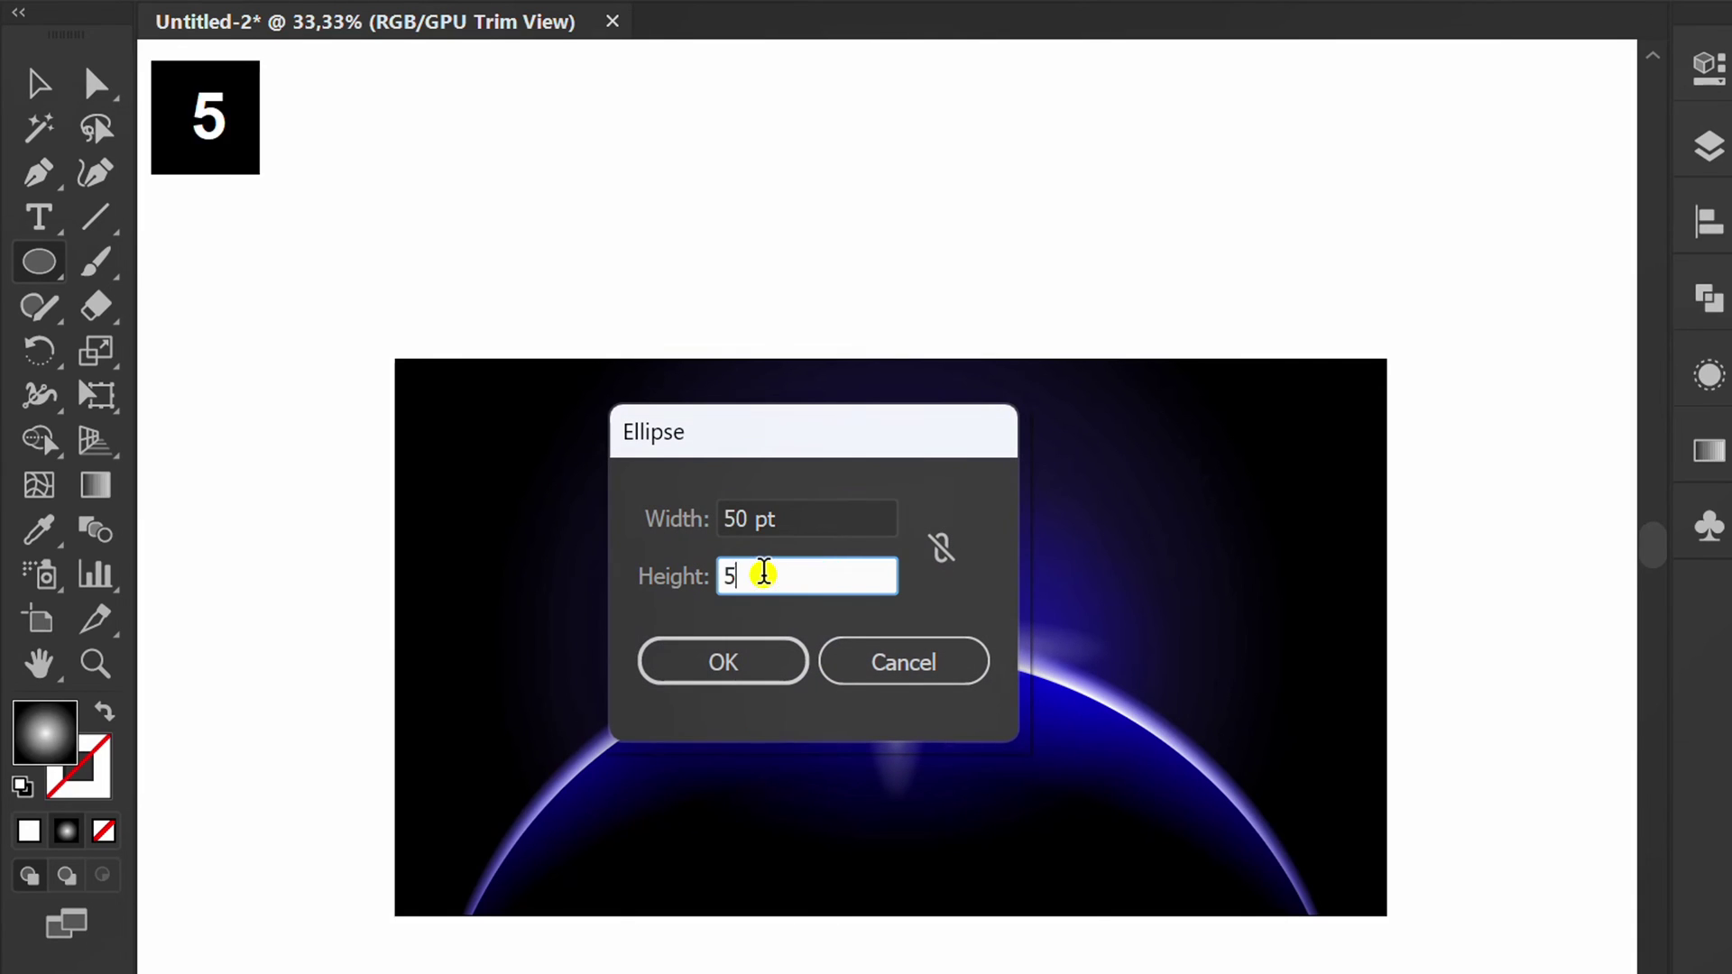
pyautogui.click(746, 658)
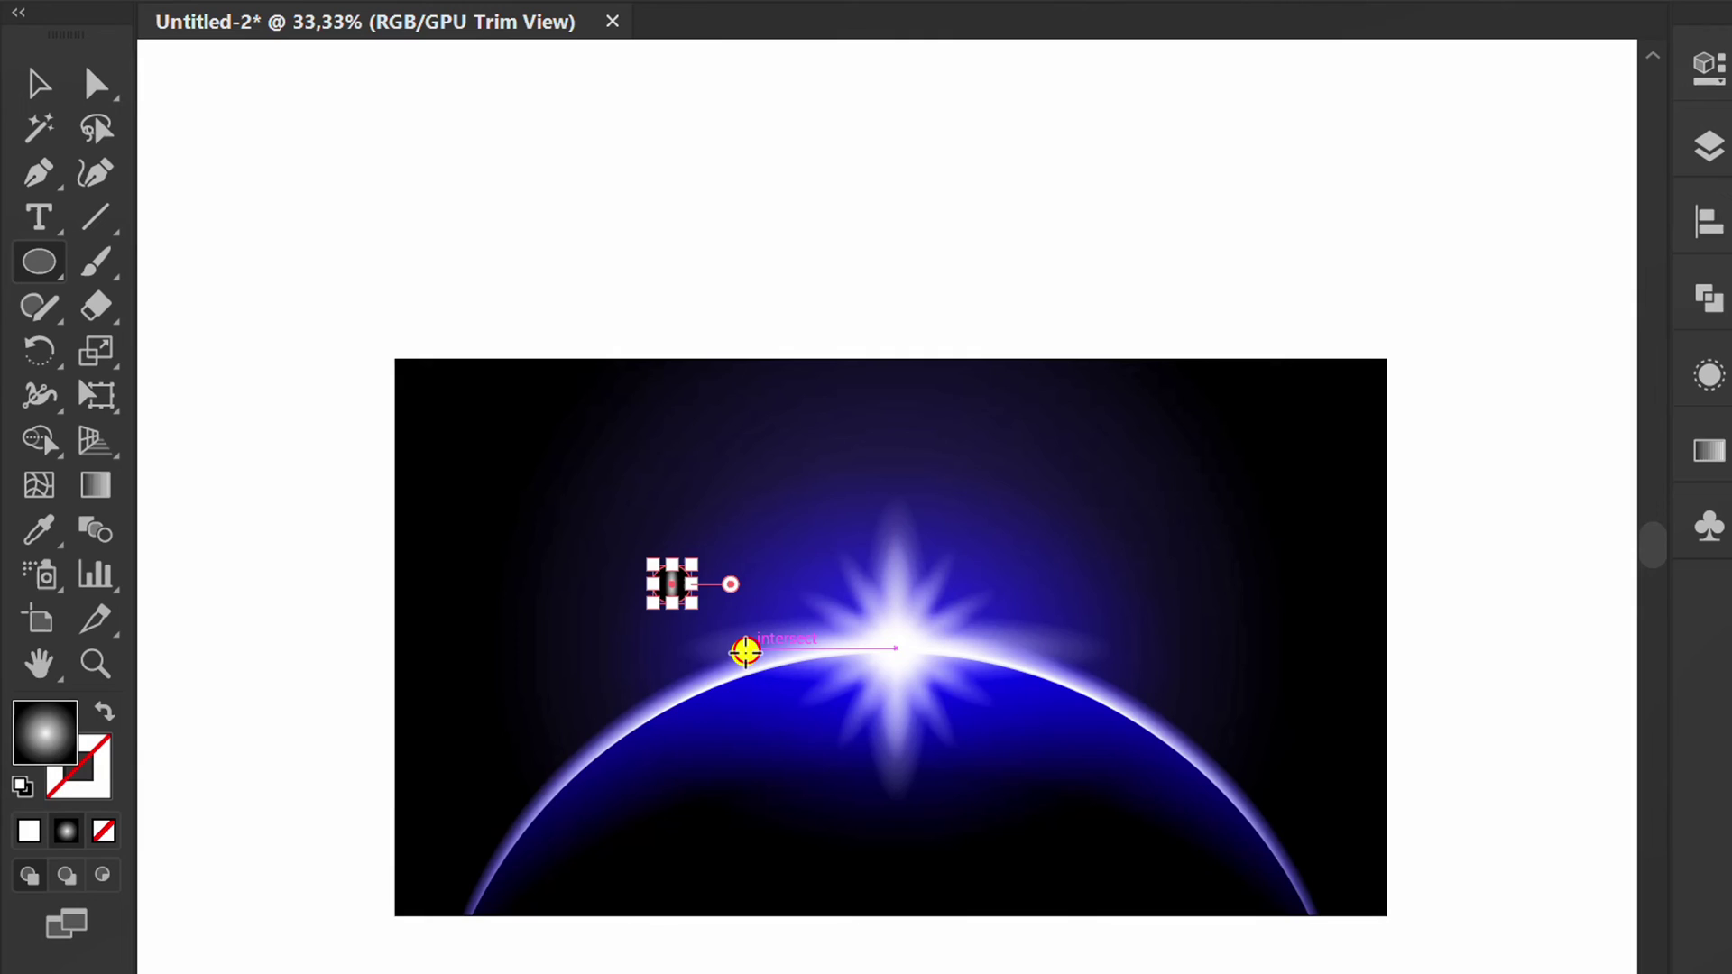
pyautogui.hotkey('ctrl', '+')
pyautogui.hotkey('ctrl', '+')
pyautogui.hotkey('ctrl', '+')
pyautogui.hotkey('ctrl', '+')
pyautogui.hotkey('ctrl', '+')
# Fill the circle with the White, Black gradient set to Radial.
pyautogui.click(1727, 446)
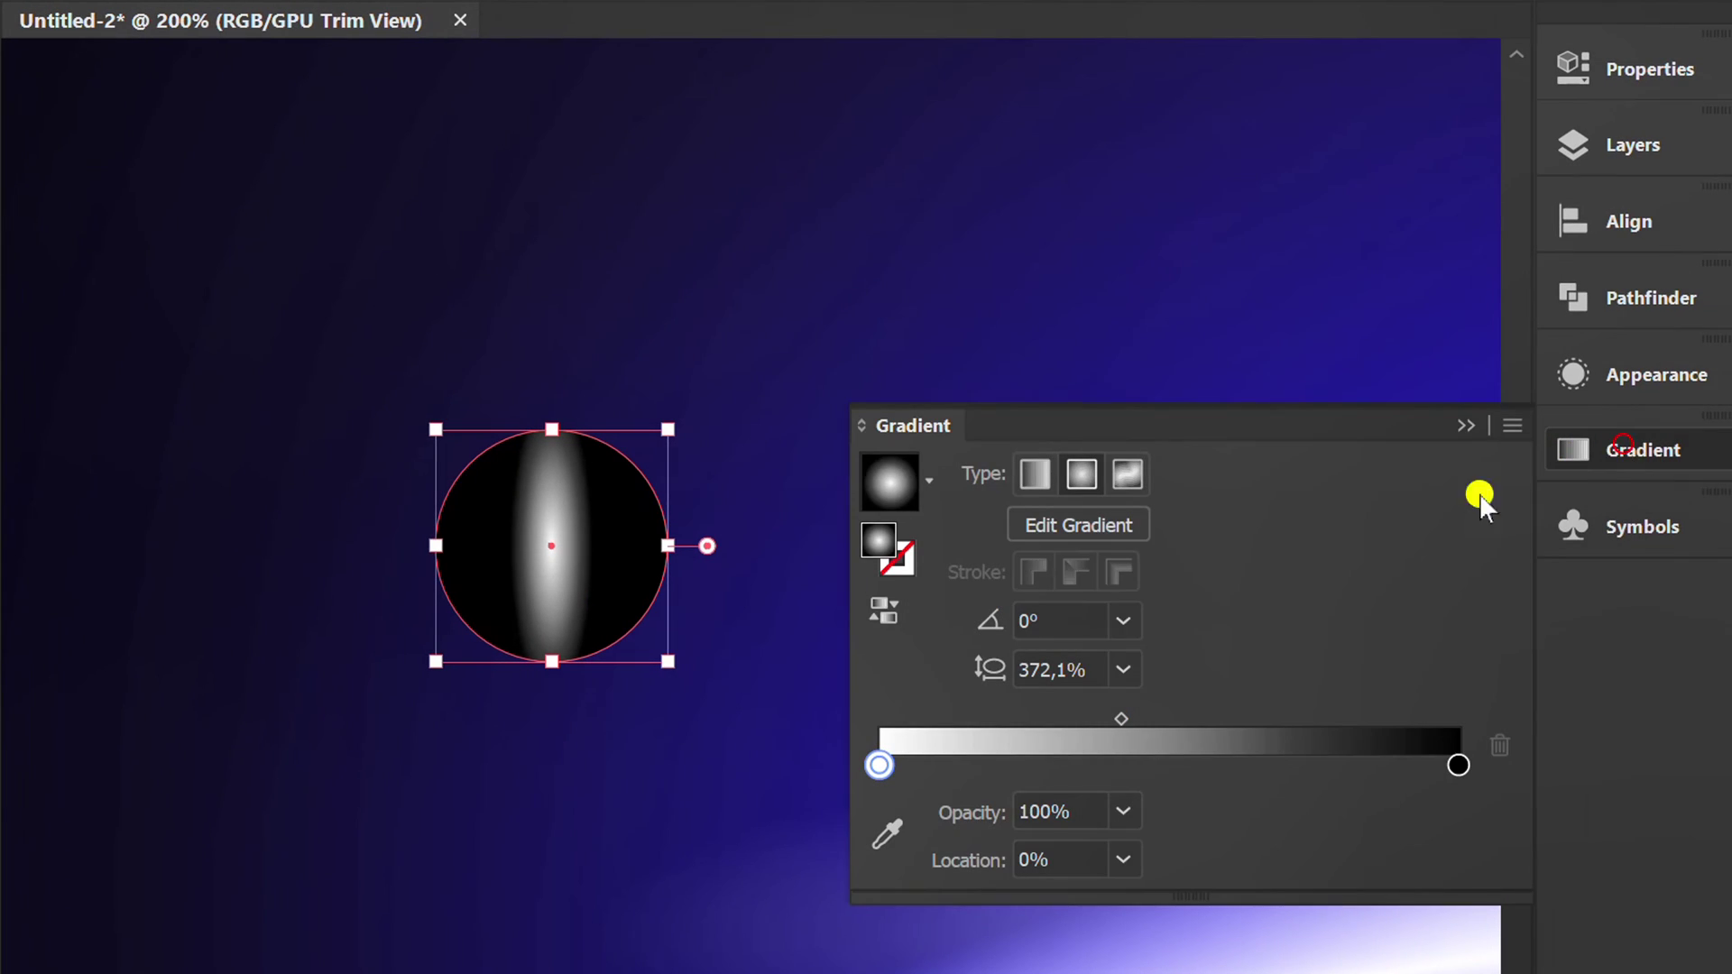
pyautogui.click(935, 480)
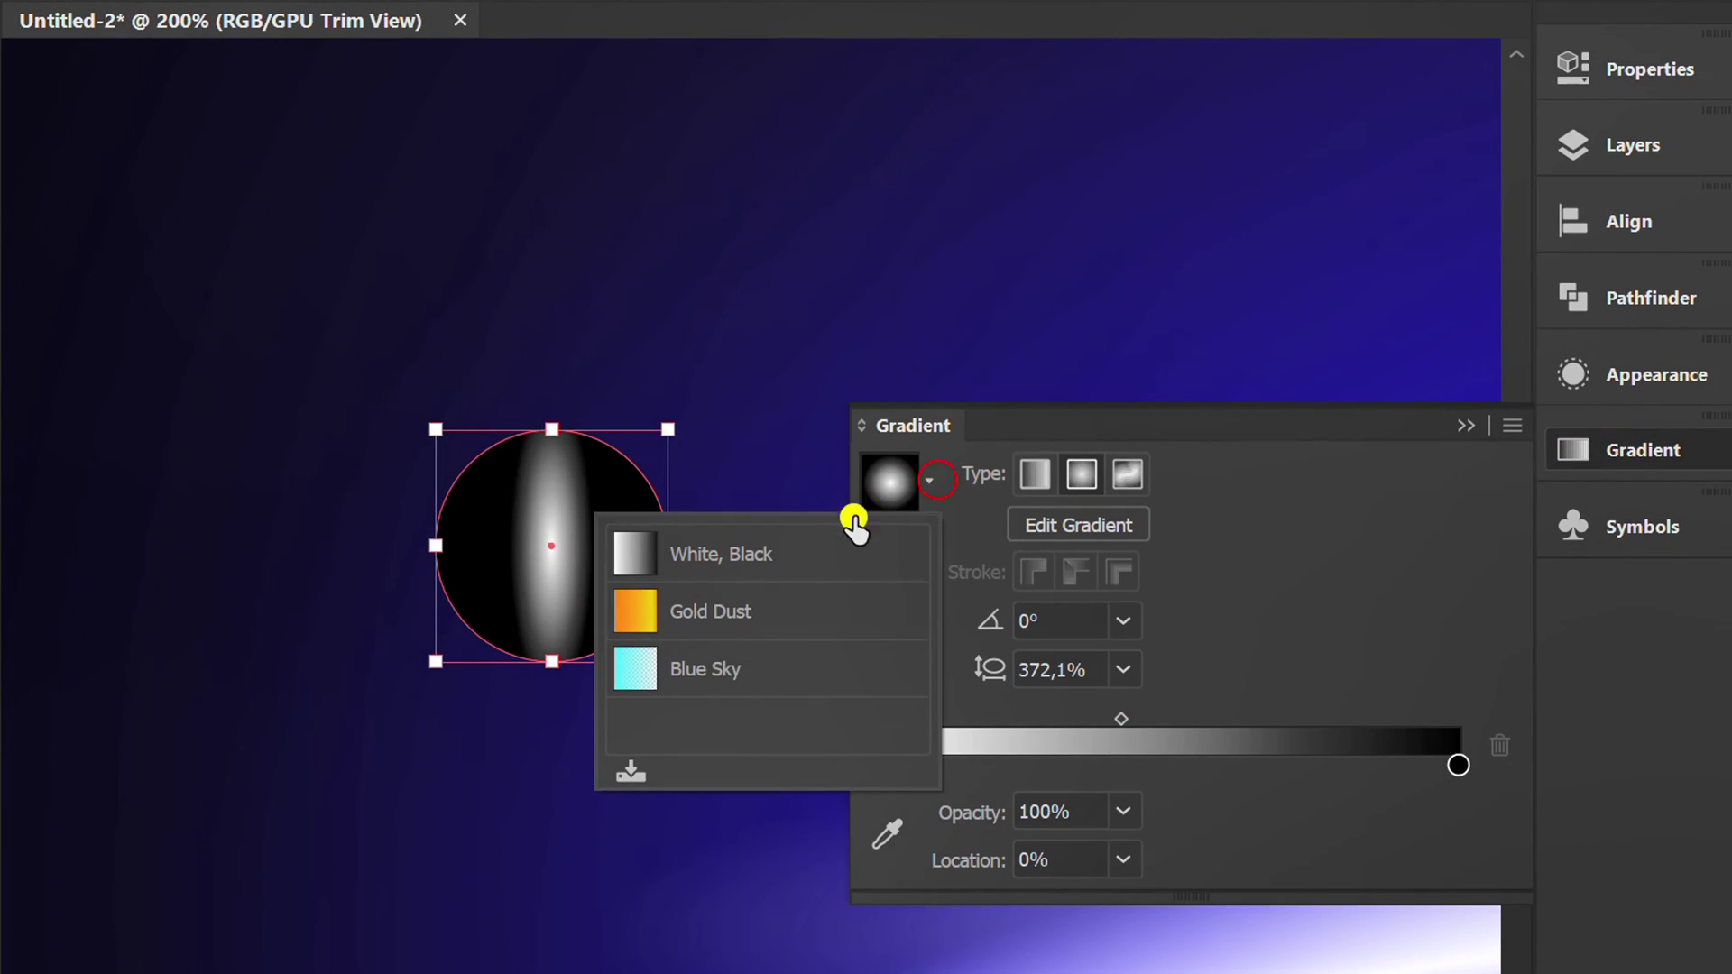
pyautogui.click(725, 553)
pyautogui.click(1082, 476)
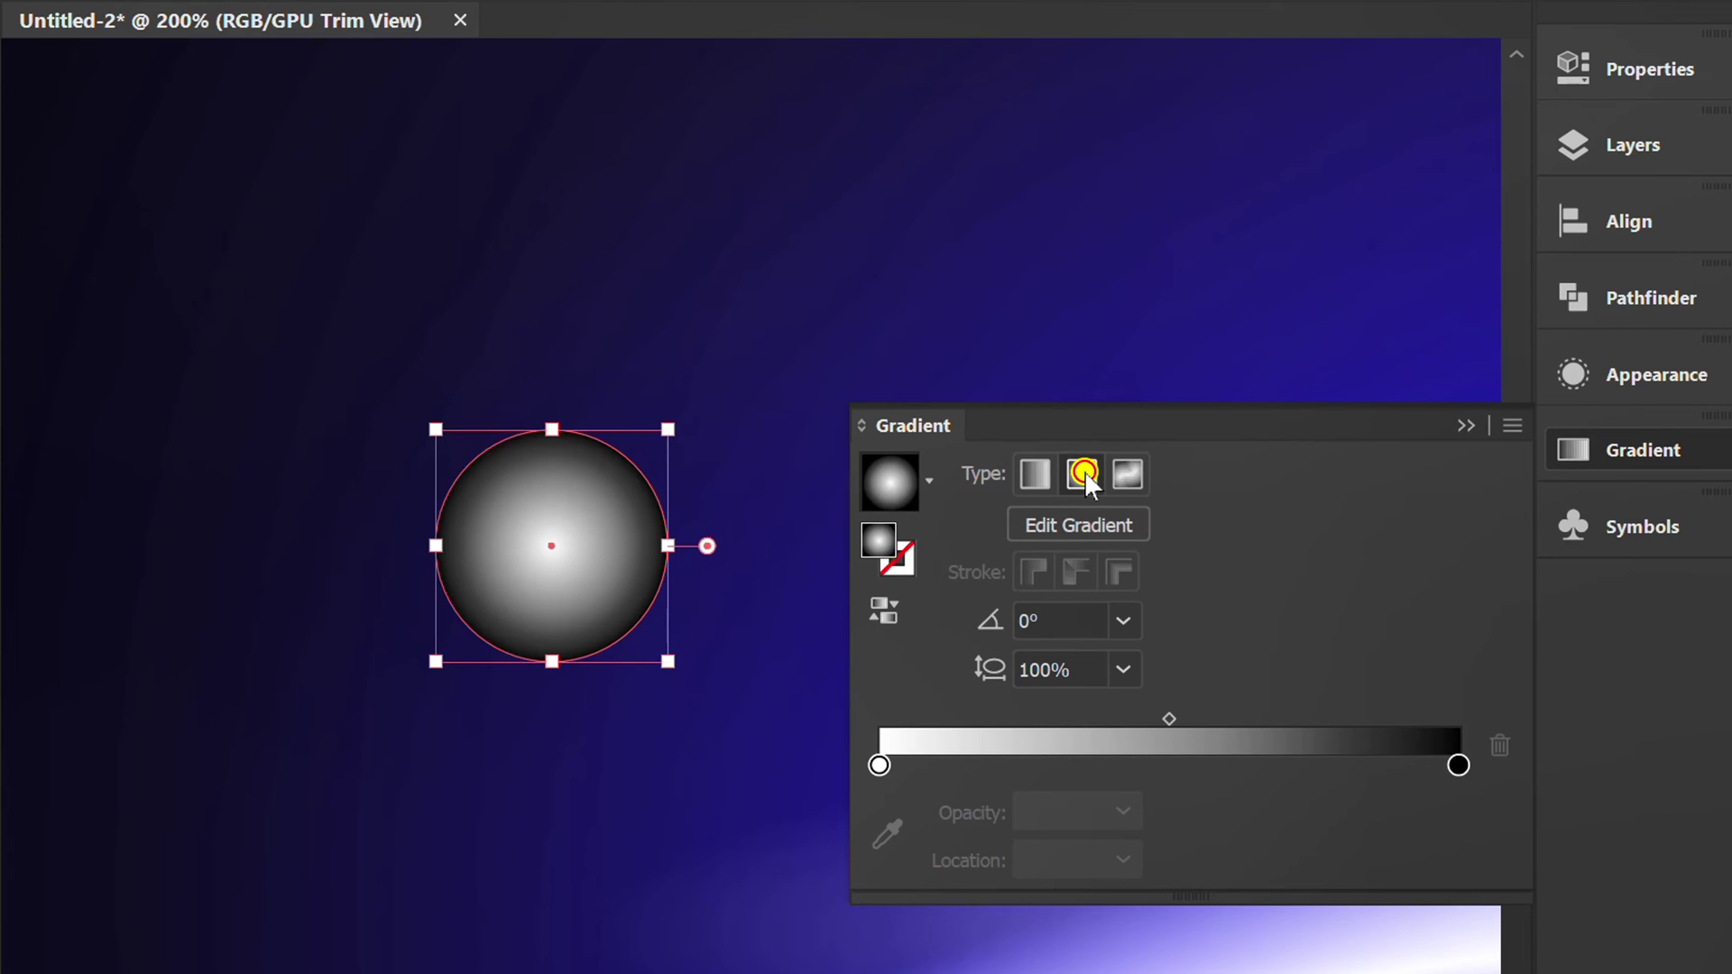
pyautogui.click(1468, 428)
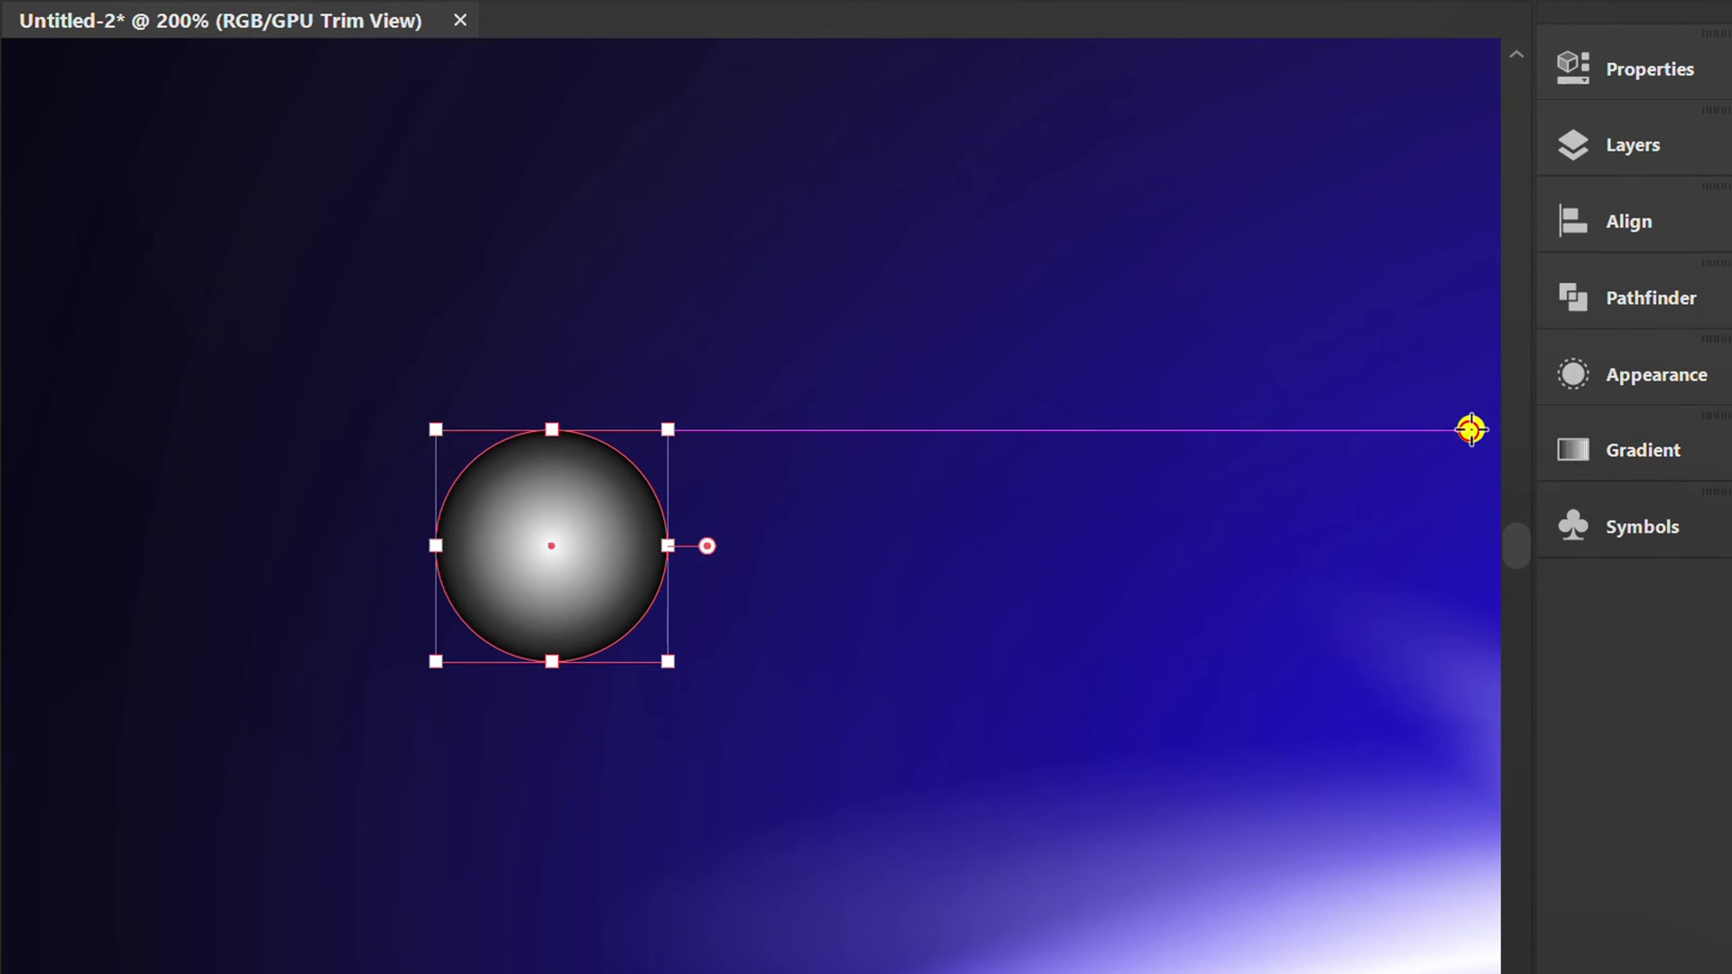
# Set the small gradient circle's blend mode to Color Dodge so it glows as a blue star.
pyautogui.click(1628, 58)
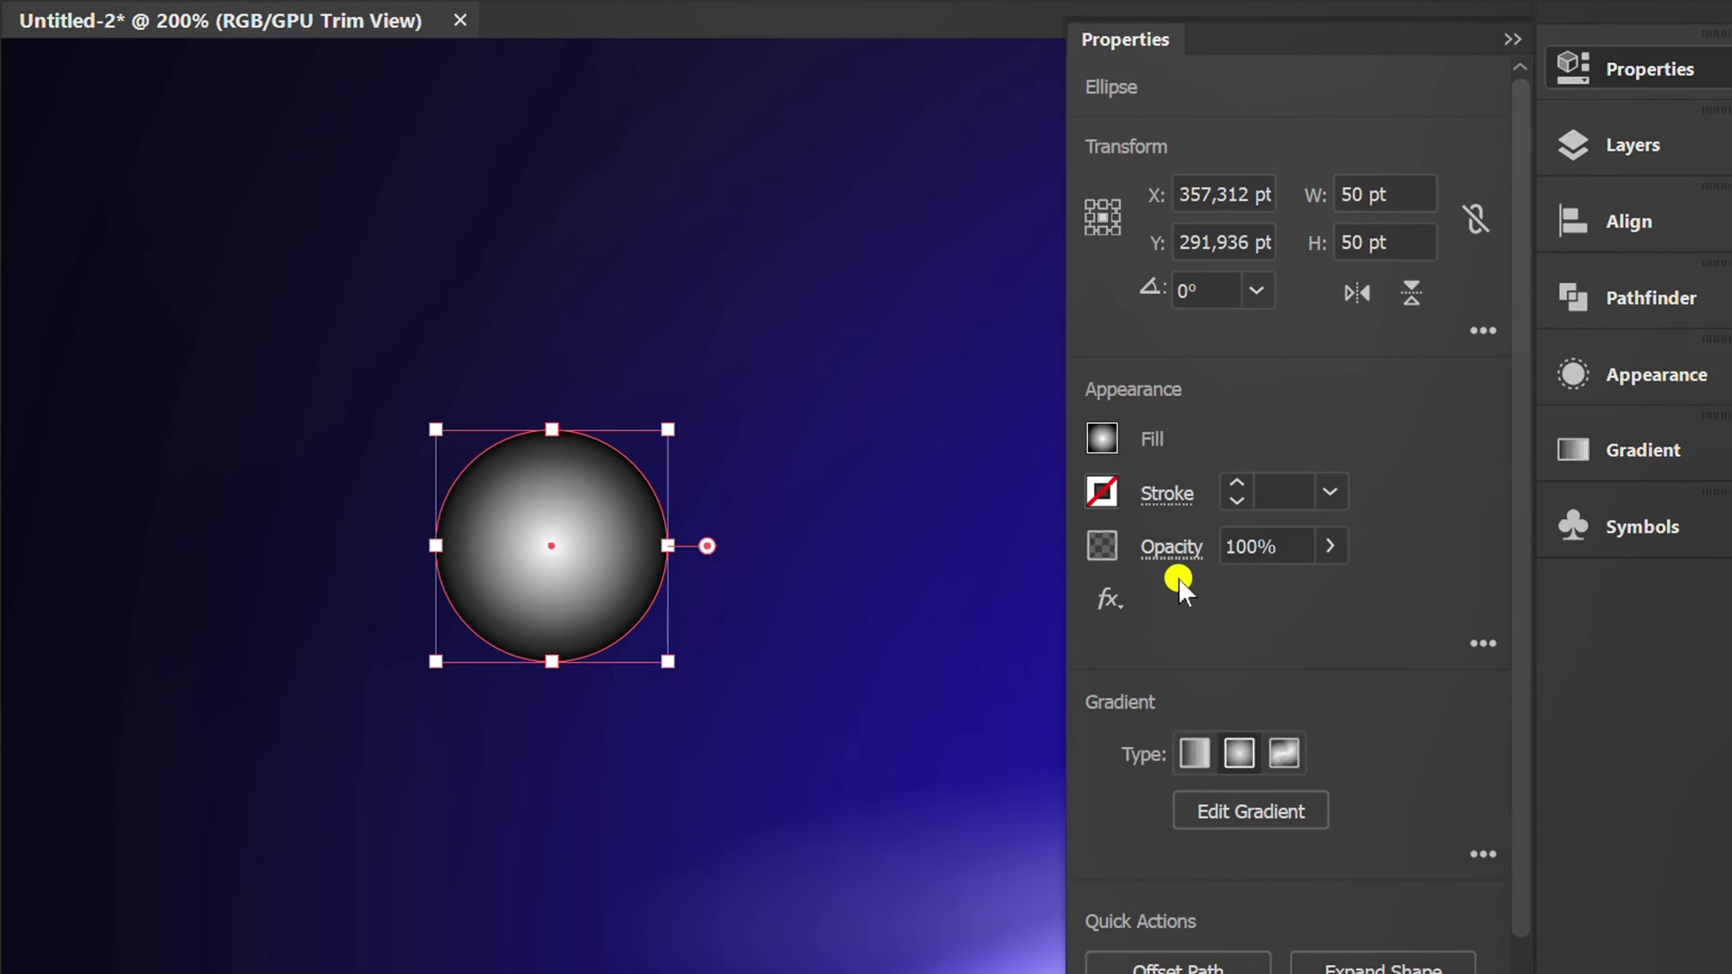
pyautogui.click(1166, 563)
pyautogui.click(891, 610)
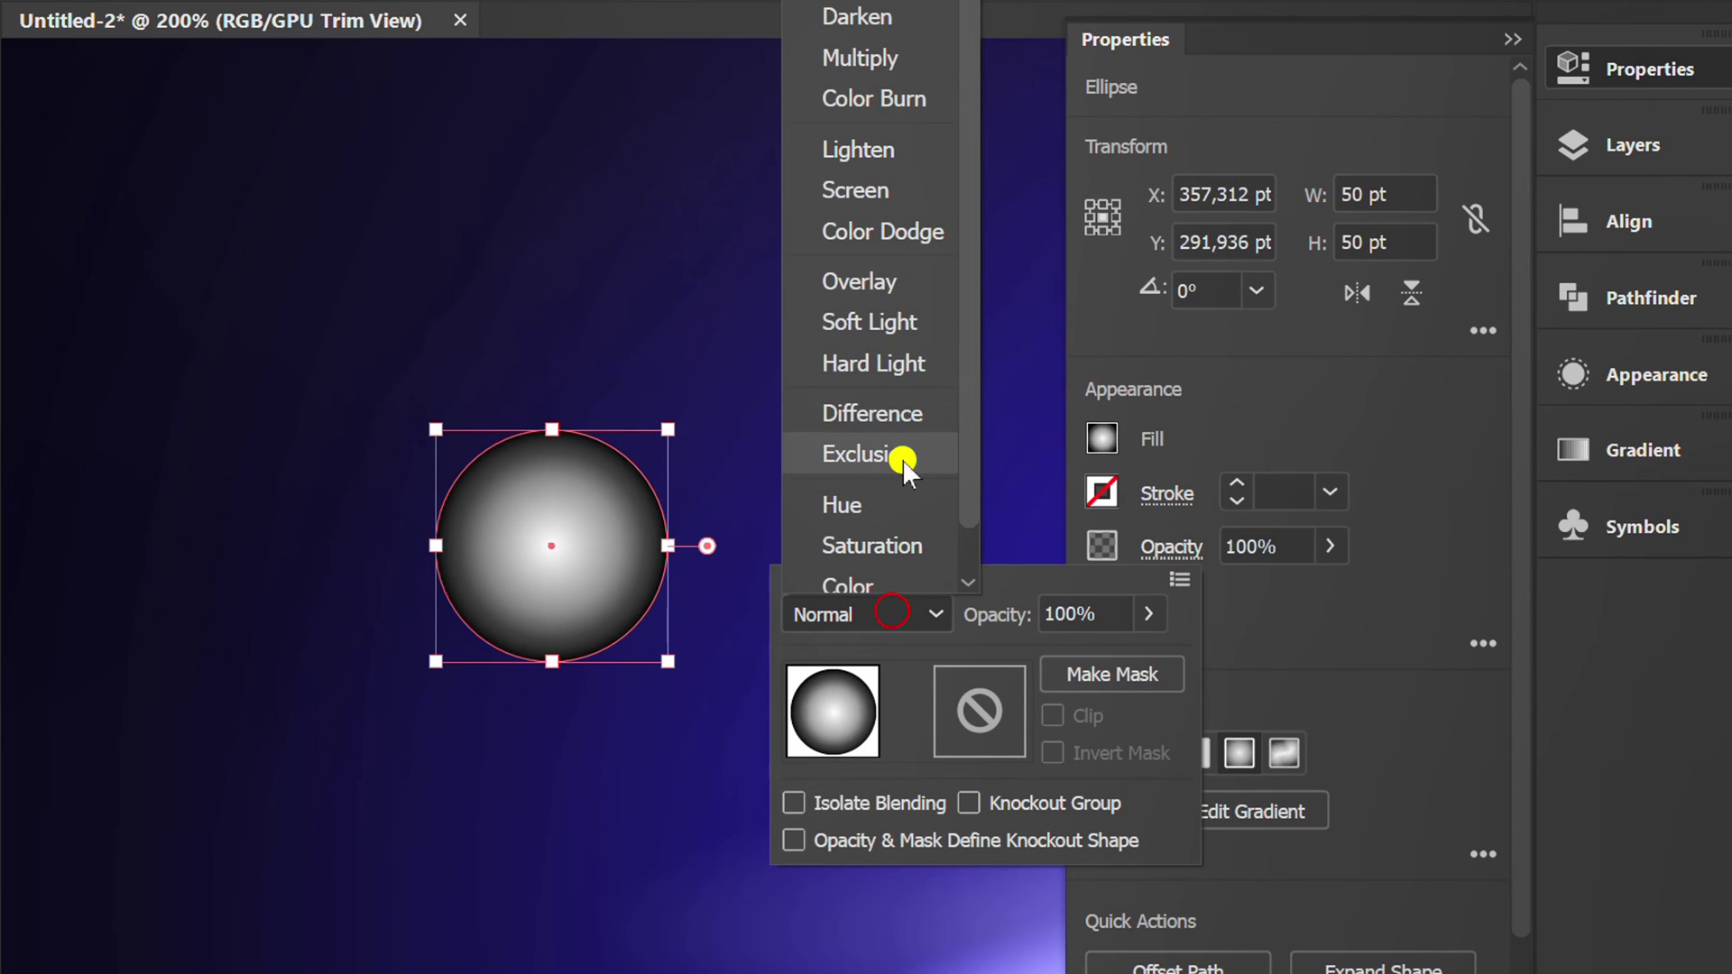
pyautogui.click(884, 232)
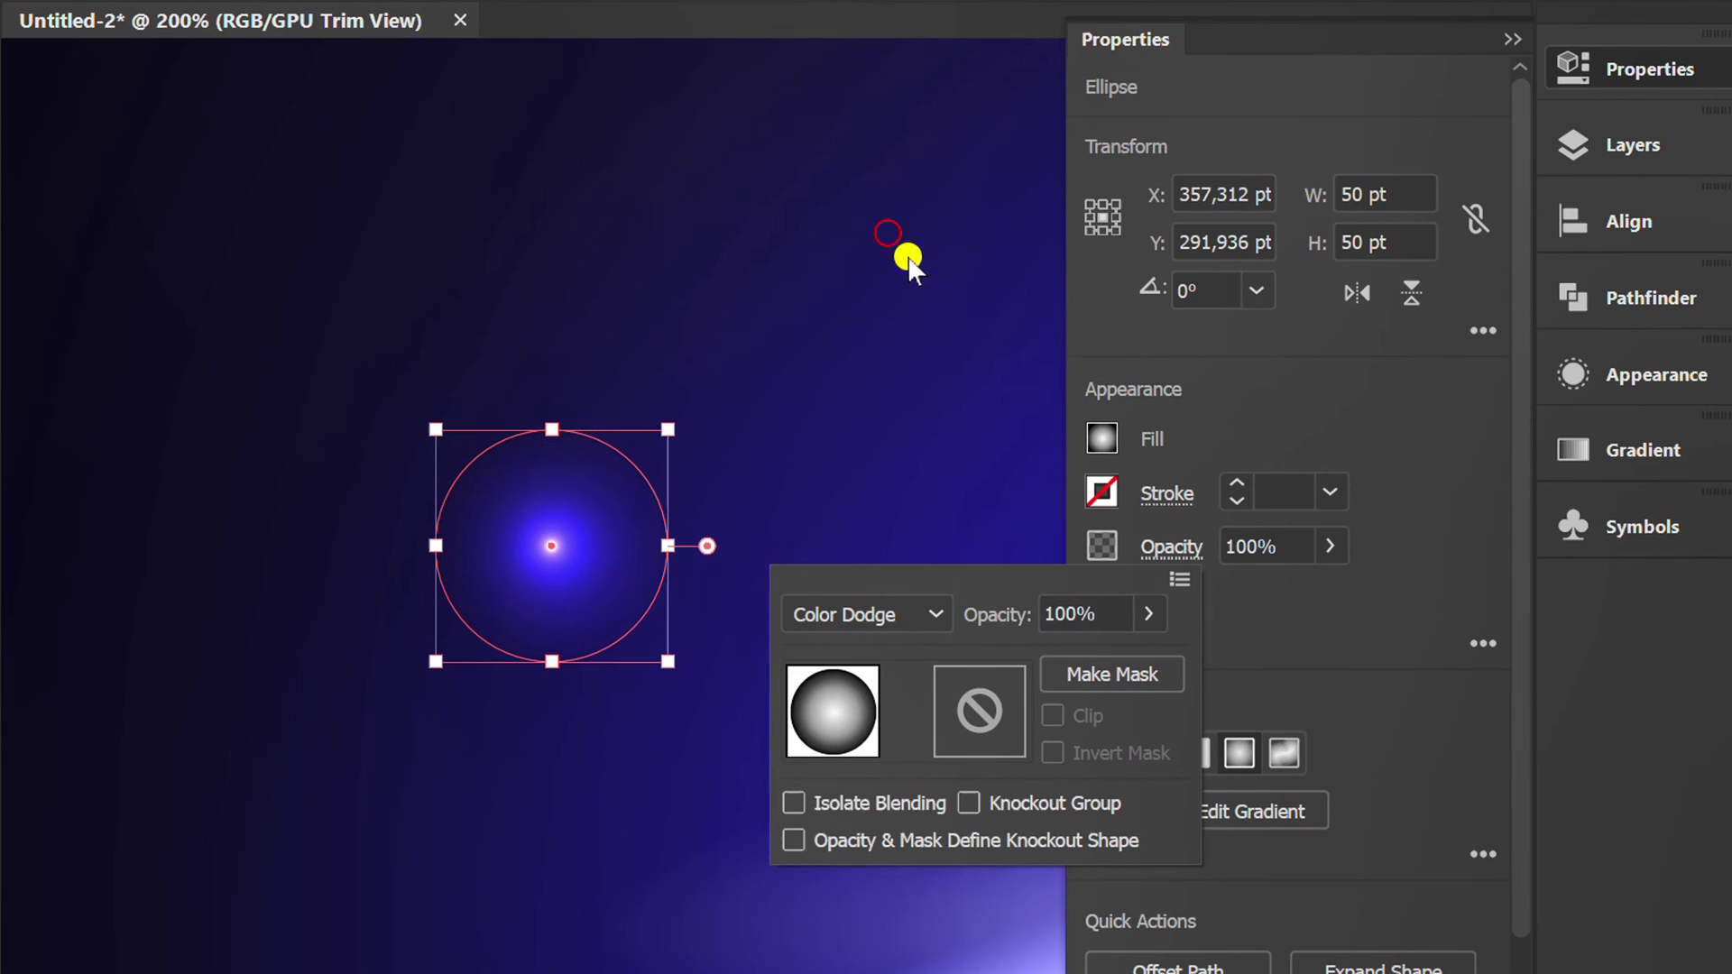
pyautogui.click(1337, 399)
pyautogui.click(1513, 39)
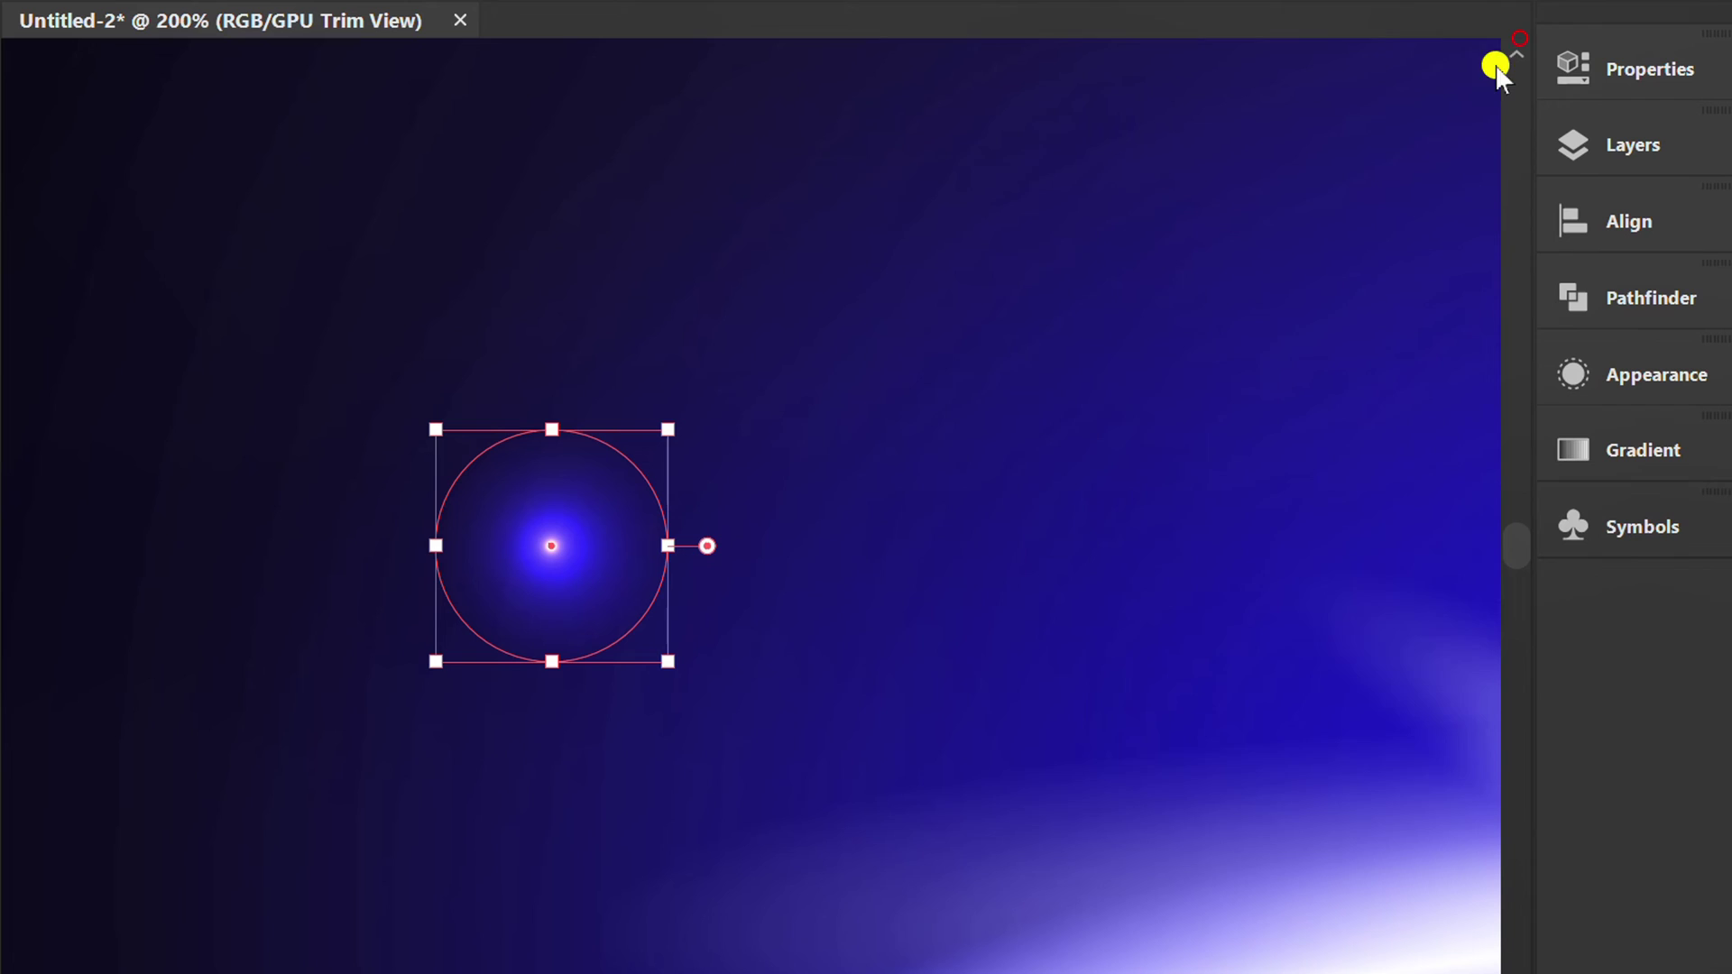
pyautogui.scroll(2, 523, 568)
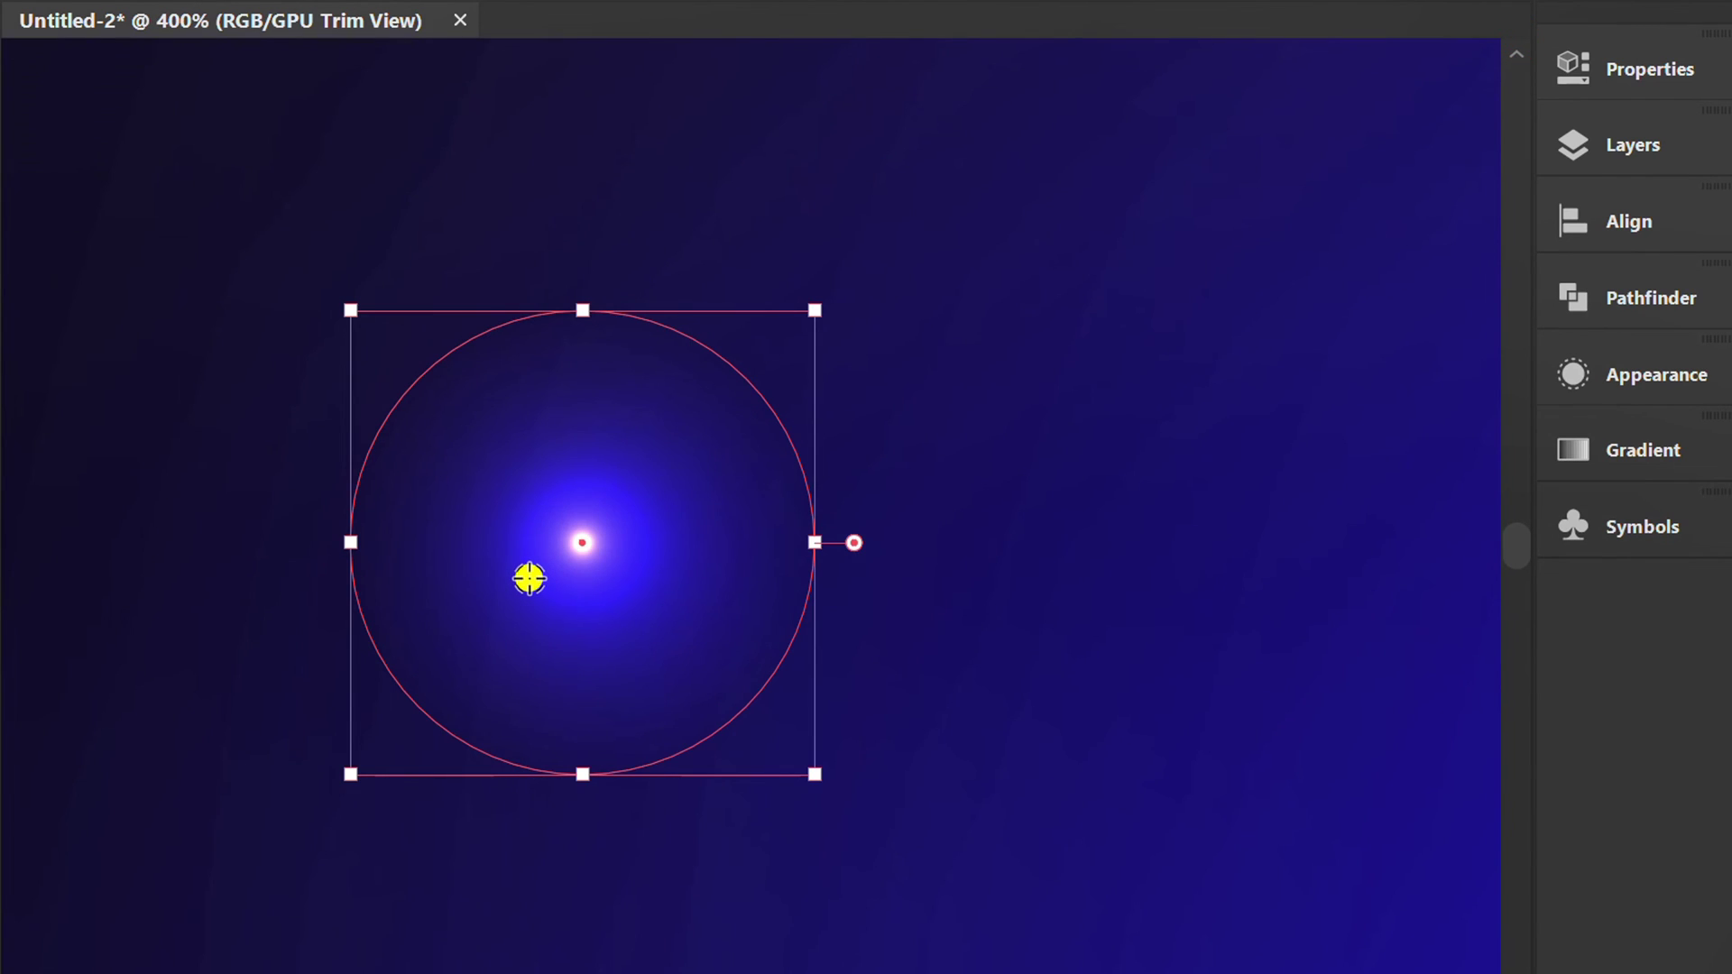
pyautogui.press('g')
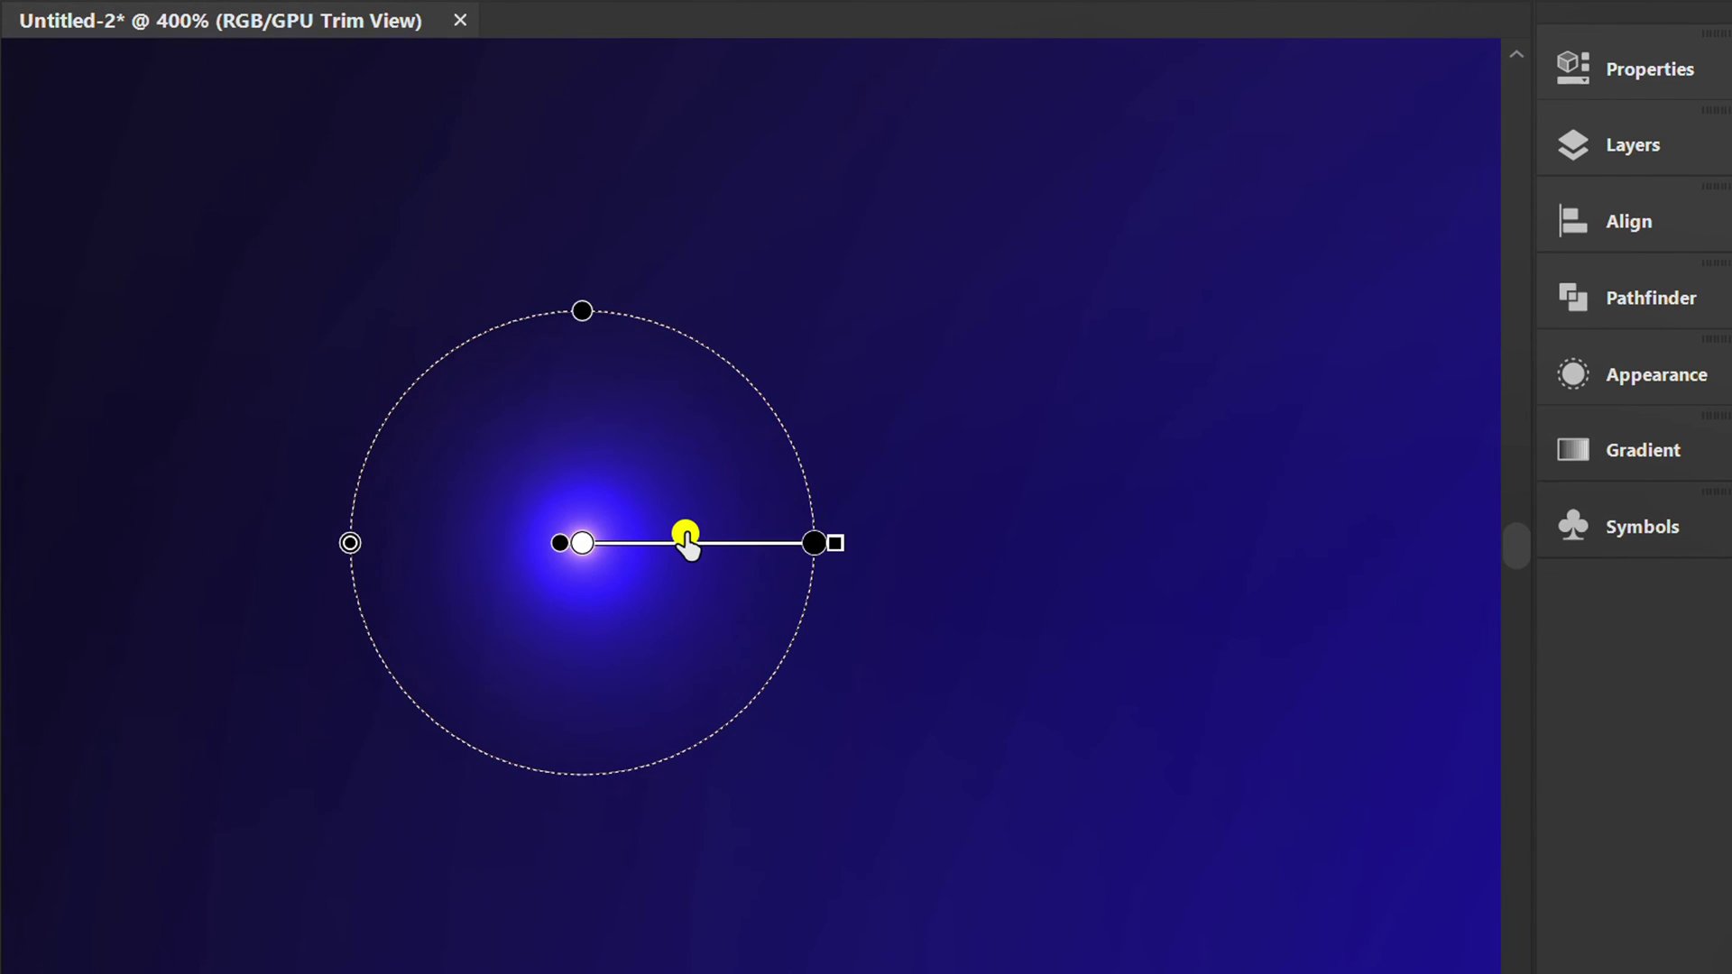
pyautogui.press('v')
pyautogui.scroll(-3, 683, 543)
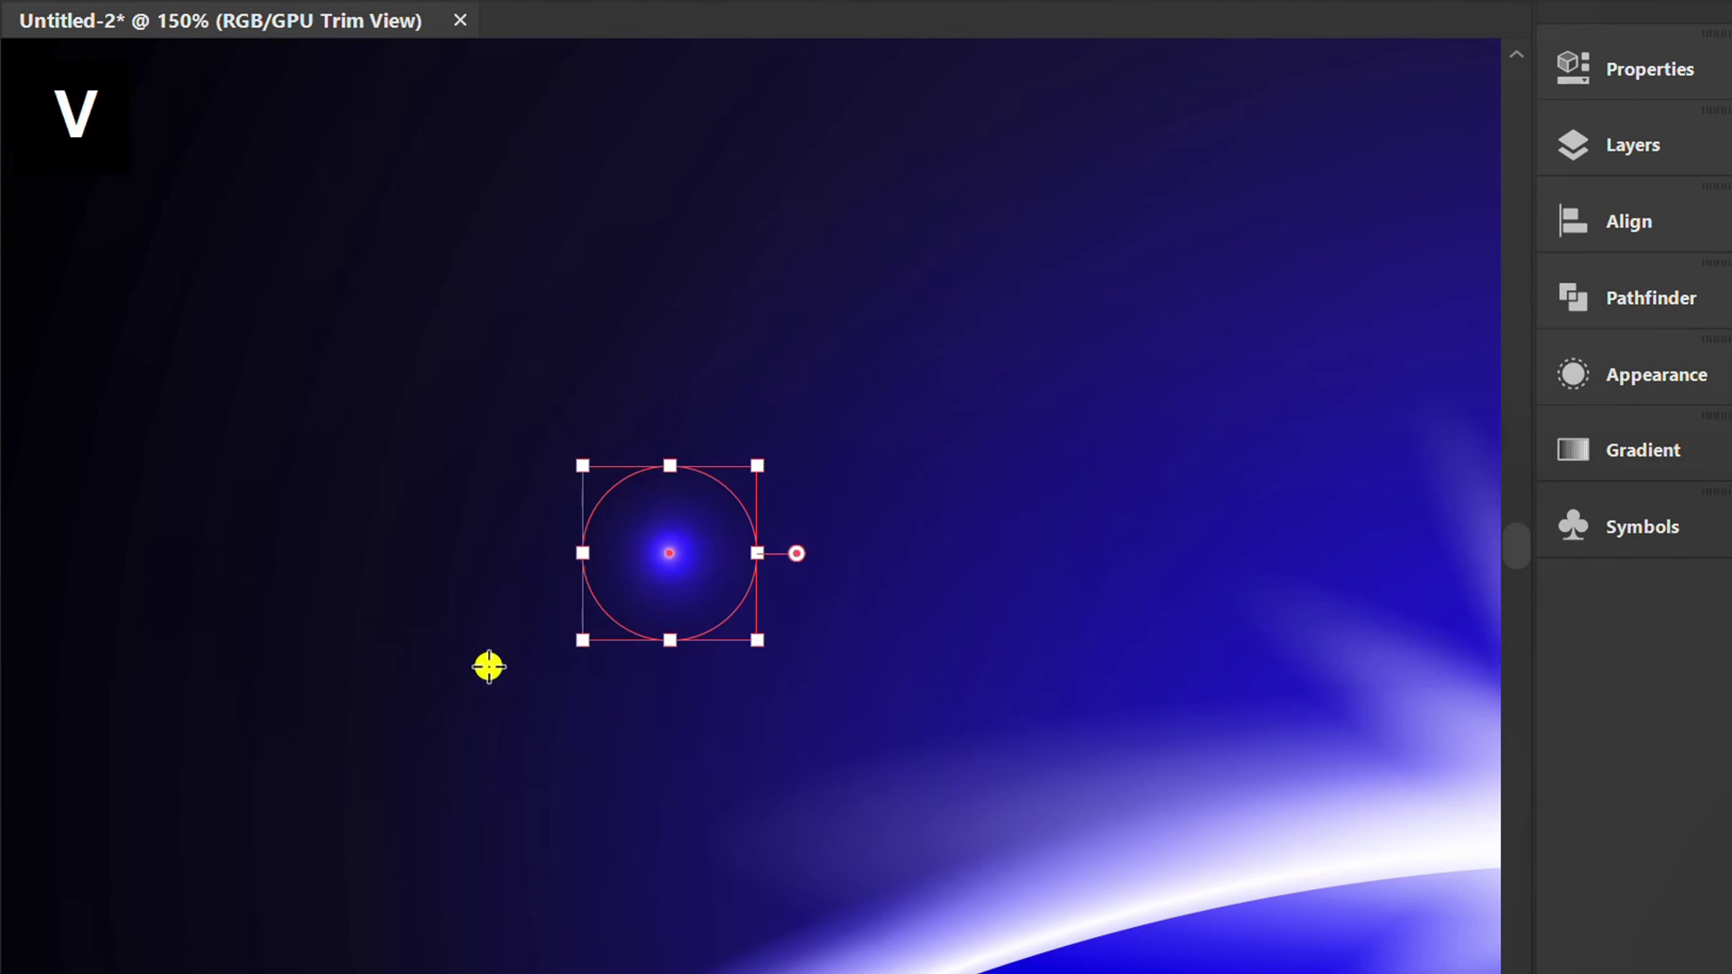
pyautogui.click(485, 677)
pyautogui.scroll(-3, 483, 685)
# Drag the glowing star into the Symbols panel as a new symbol, then delete the original circle.
pyautogui.click(1670, 540)
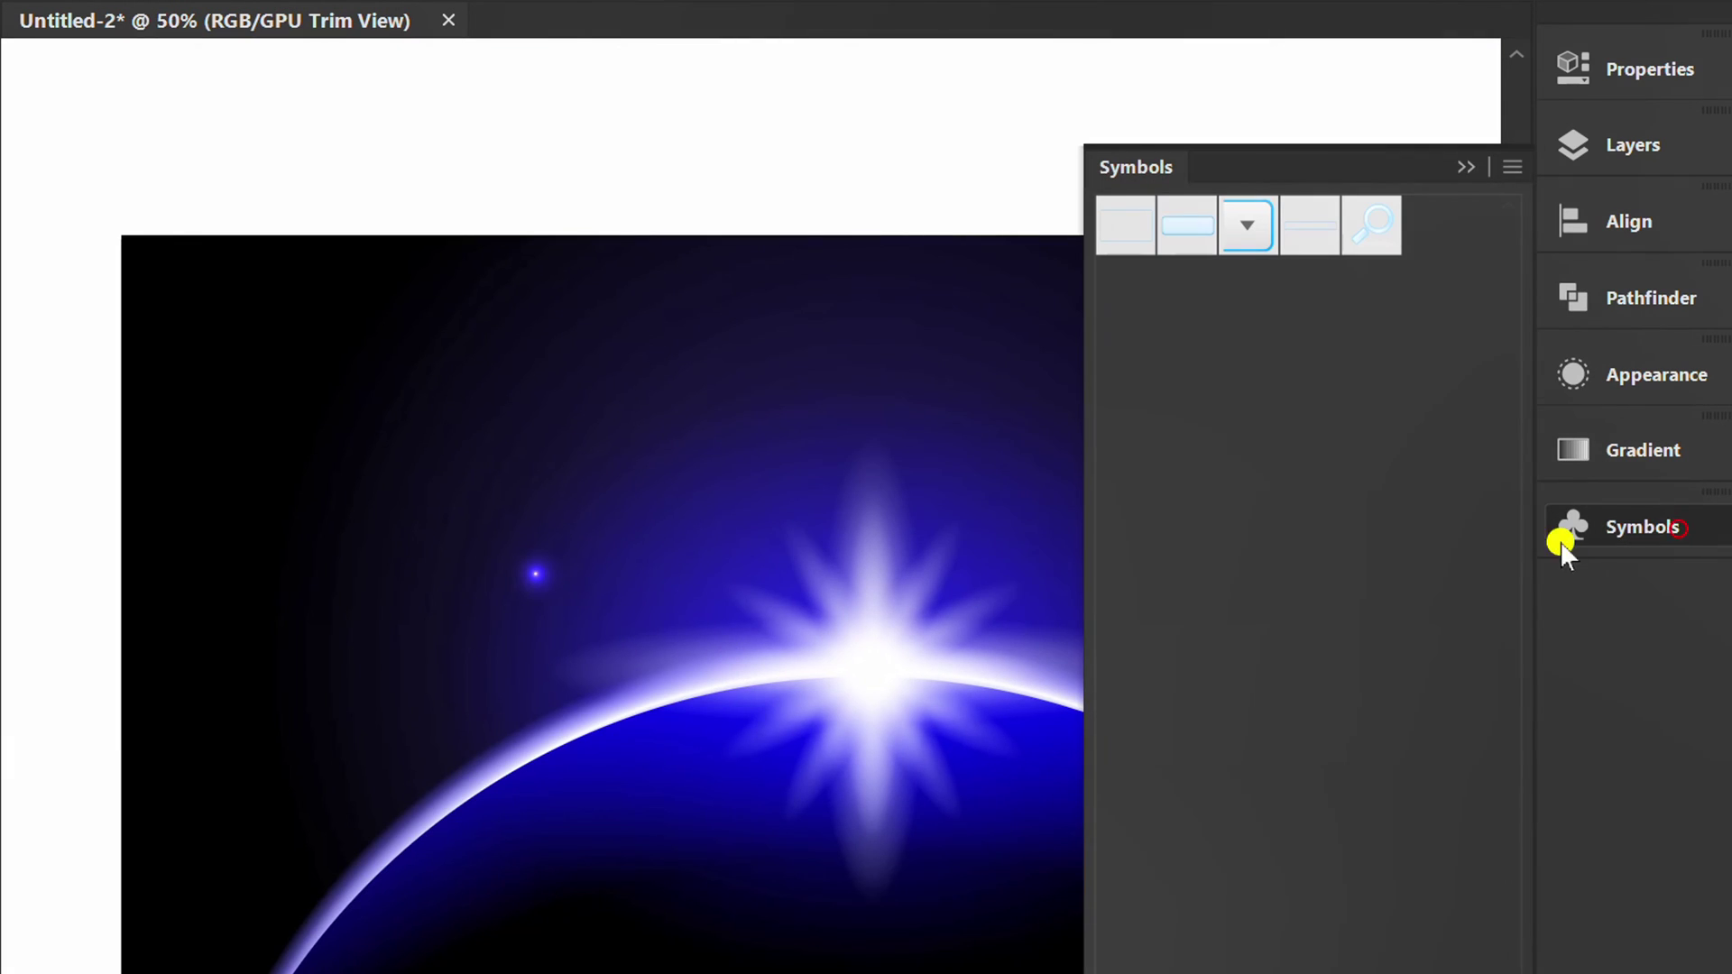
pyautogui.moveTo(1317, 161); pyautogui.dragTo(979, 159)
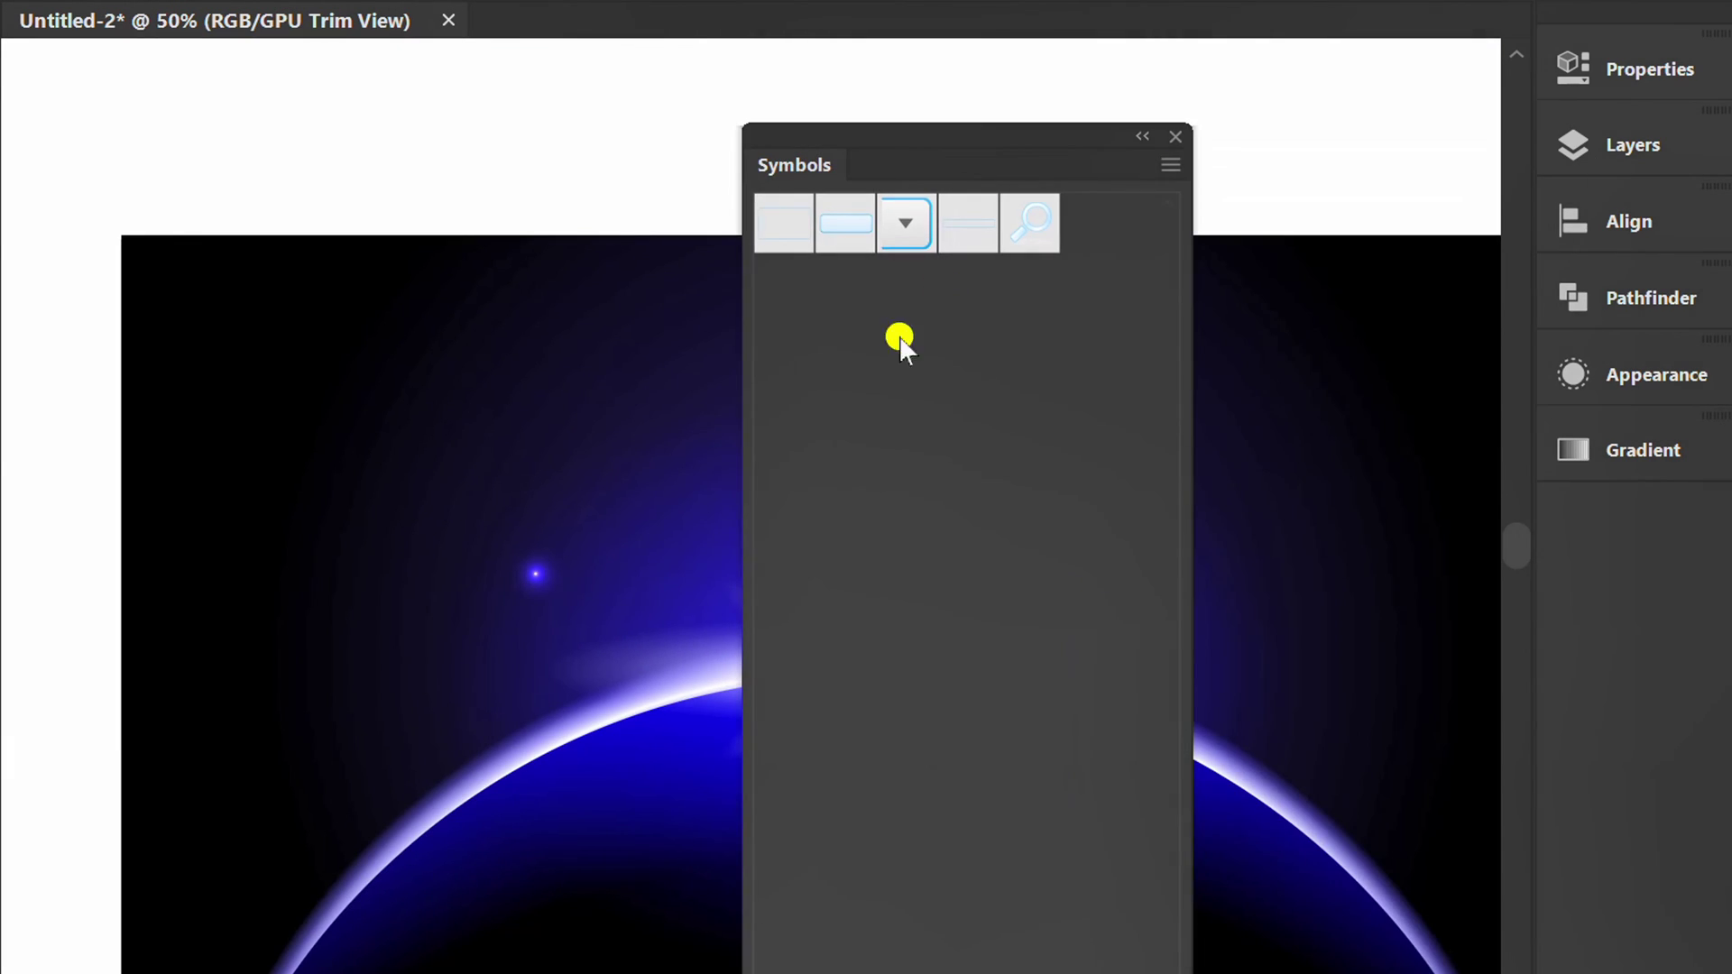
pyautogui.click(536, 574)
pyautogui.moveTo(548, 571); pyautogui.dragTo(818, 585)
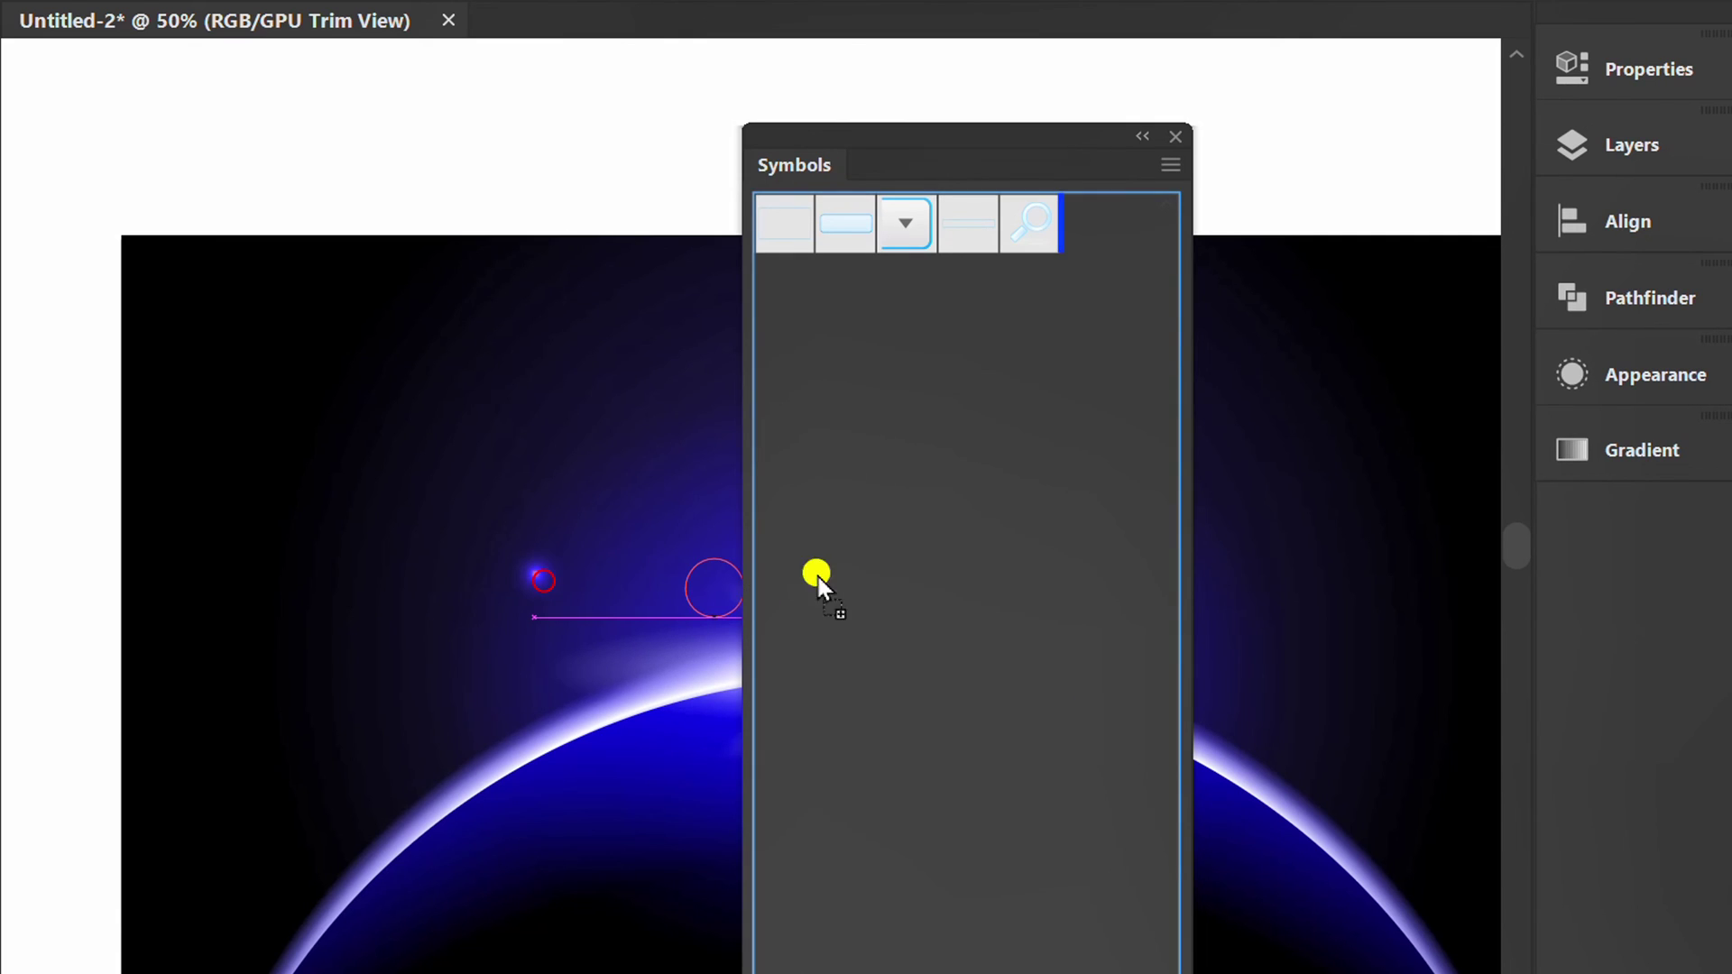
pyautogui.moveTo(1122, 278); pyautogui.dragTo(1116, 267)
pyautogui.click(906, 765)
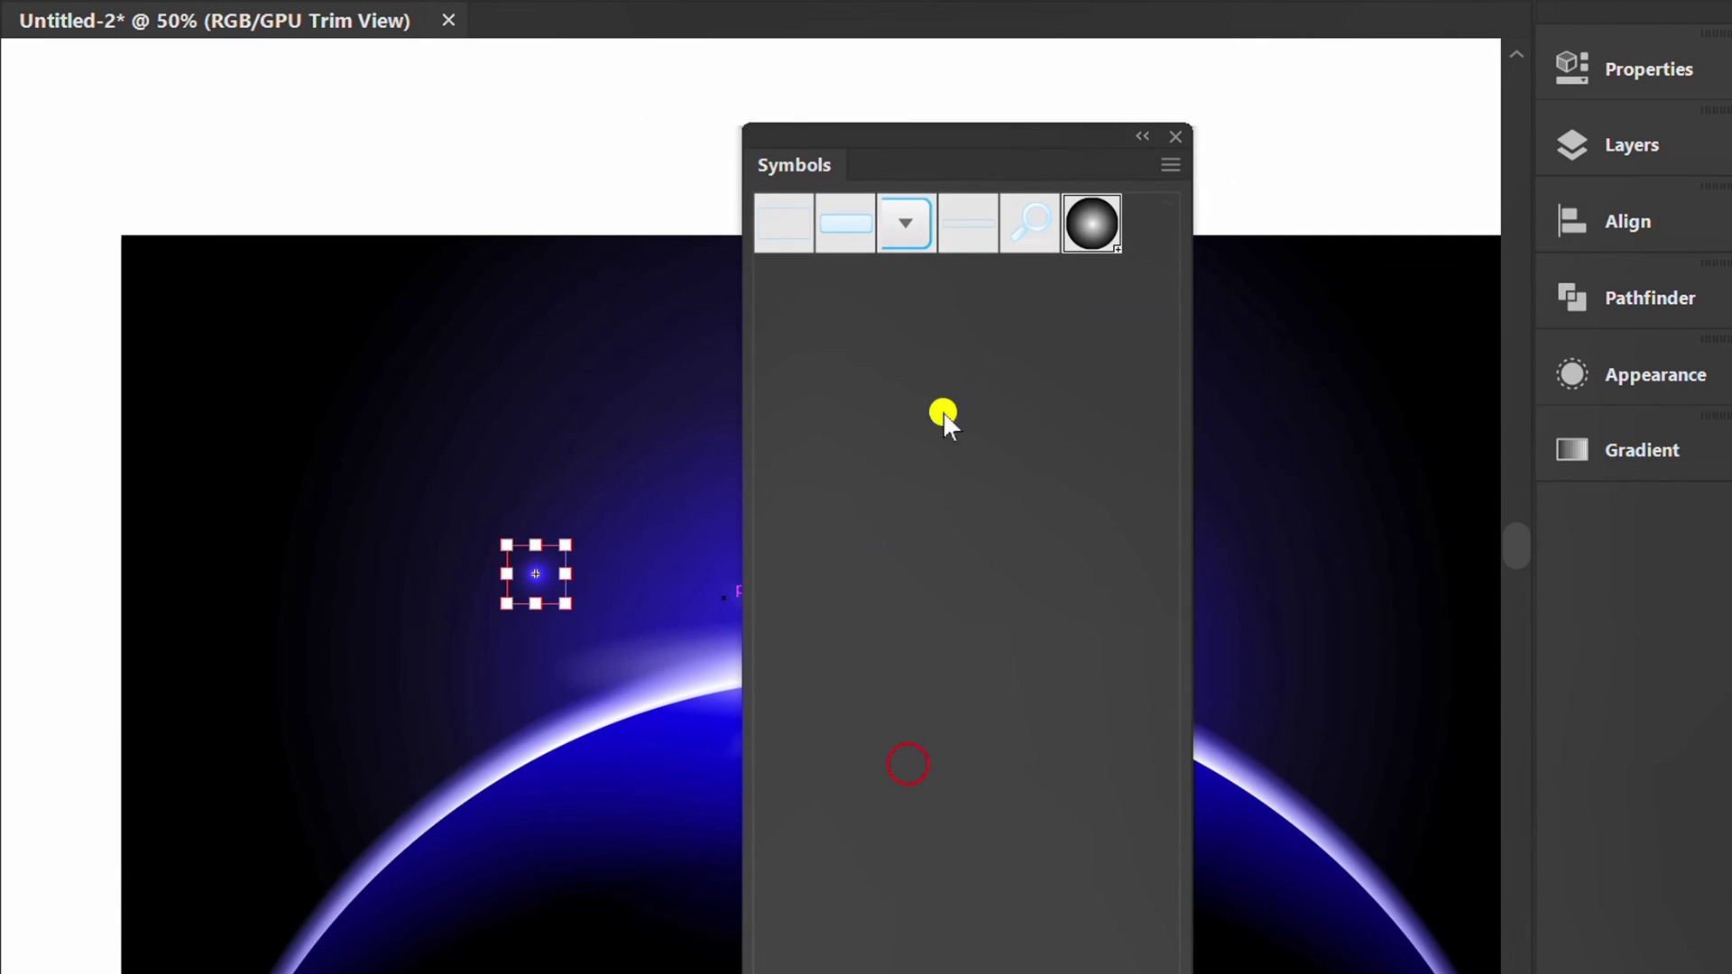
pyautogui.moveTo(947, 133); pyautogui.dragTo(1578, 523)
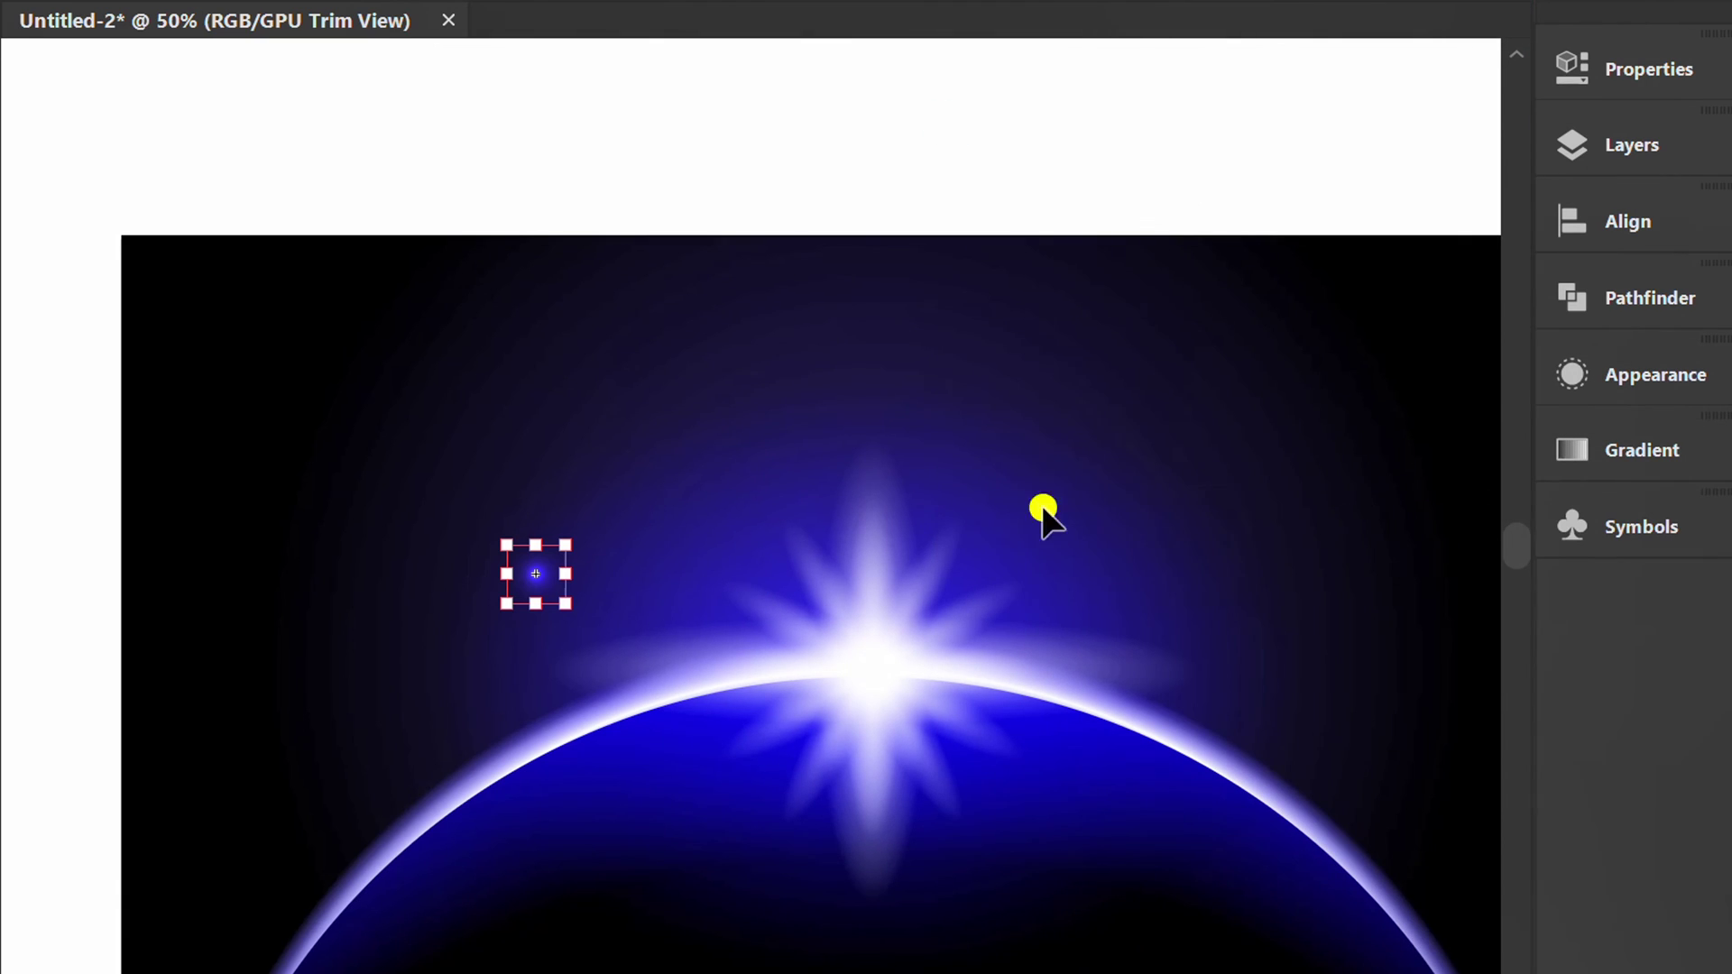
pyautogui.press('Delete')
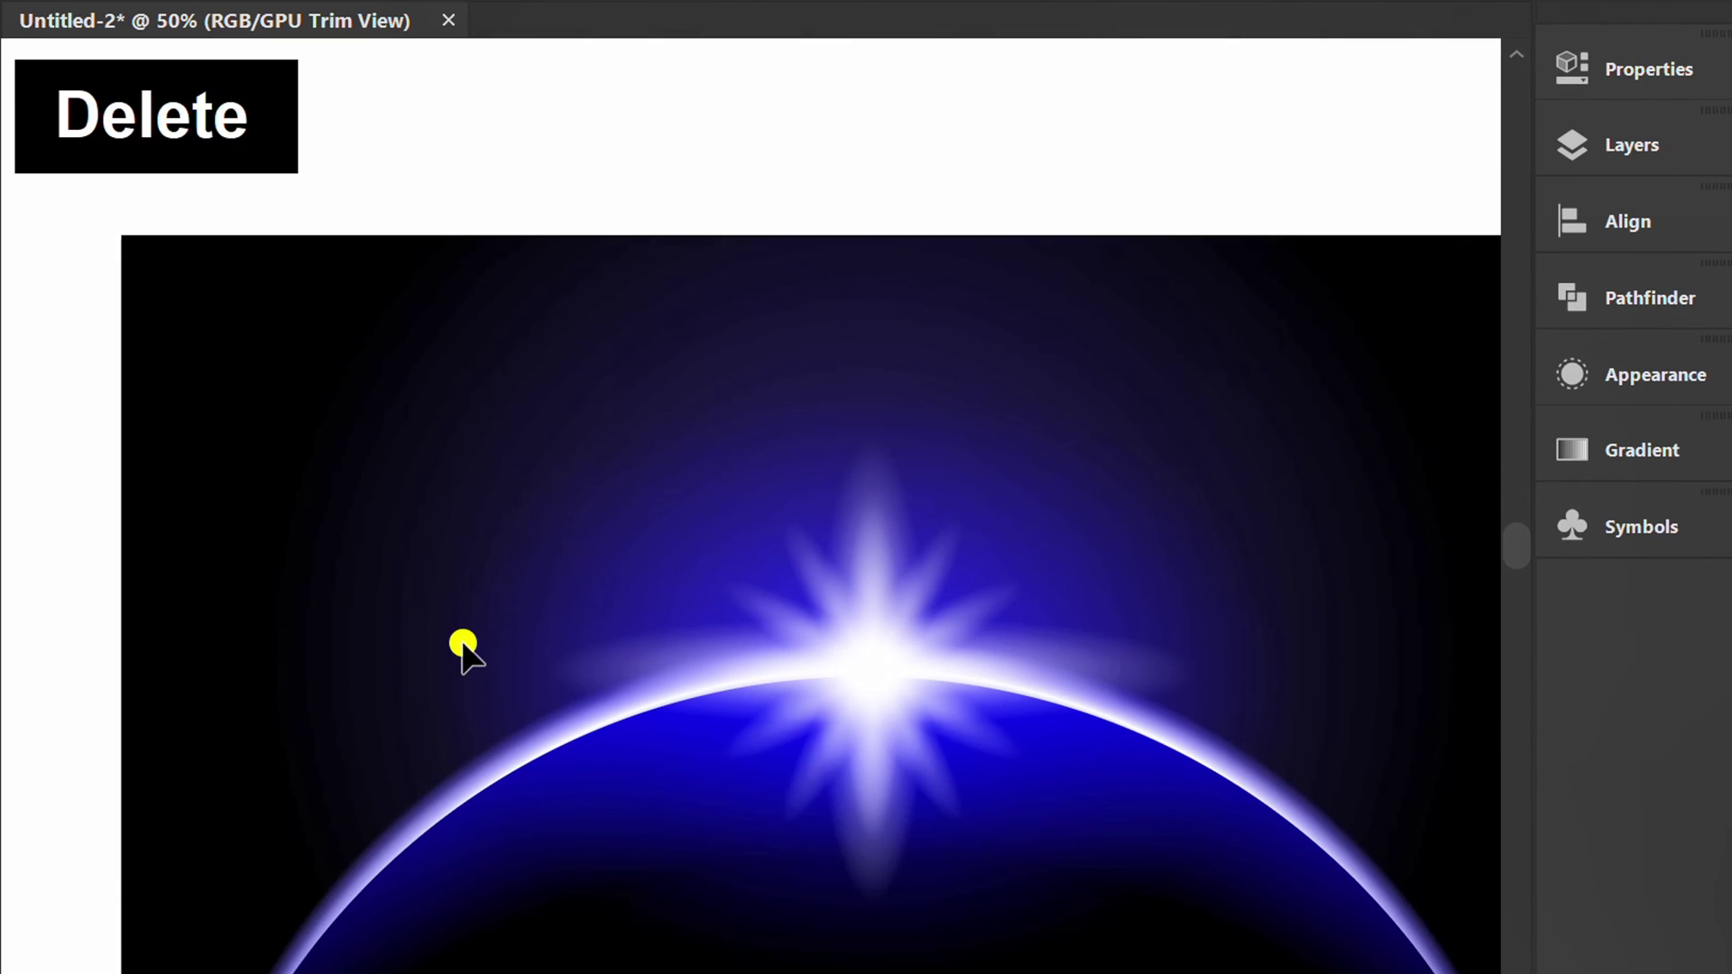
# Spray star symbols with the Symbol Sprayer across the left, right and top of the sky.
pyautogui.scroll(-1, 433, 582)
pyautogui.click(4, 574)
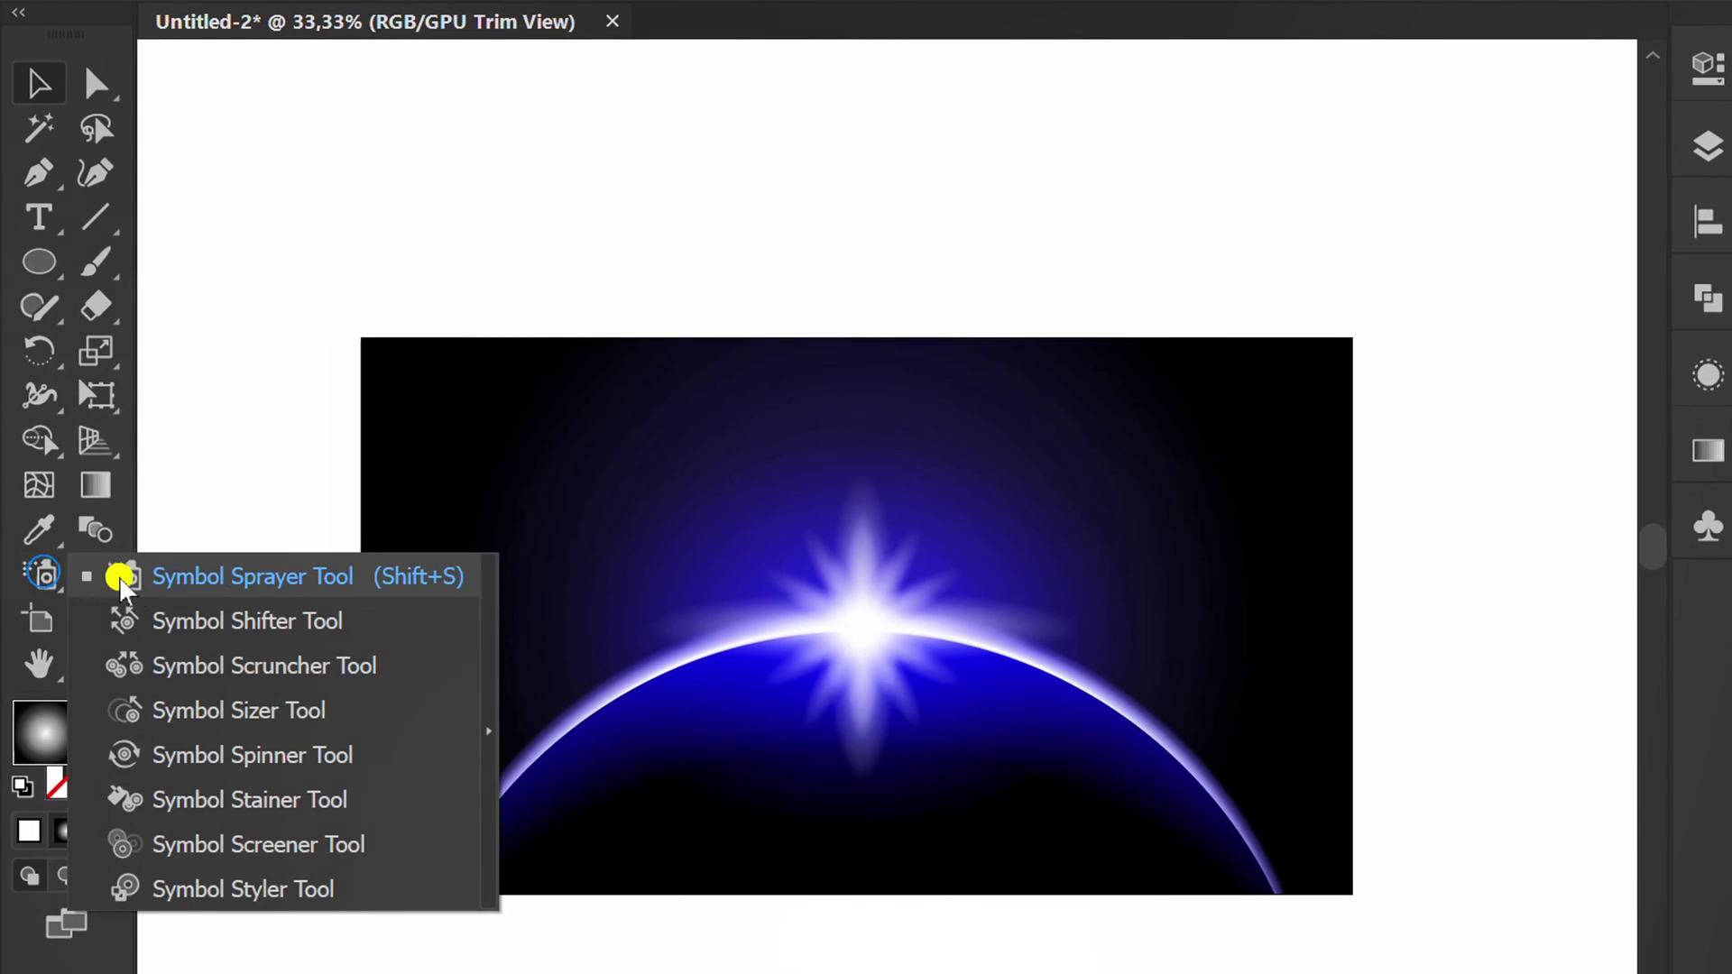
pyautogui.click(149, 584)
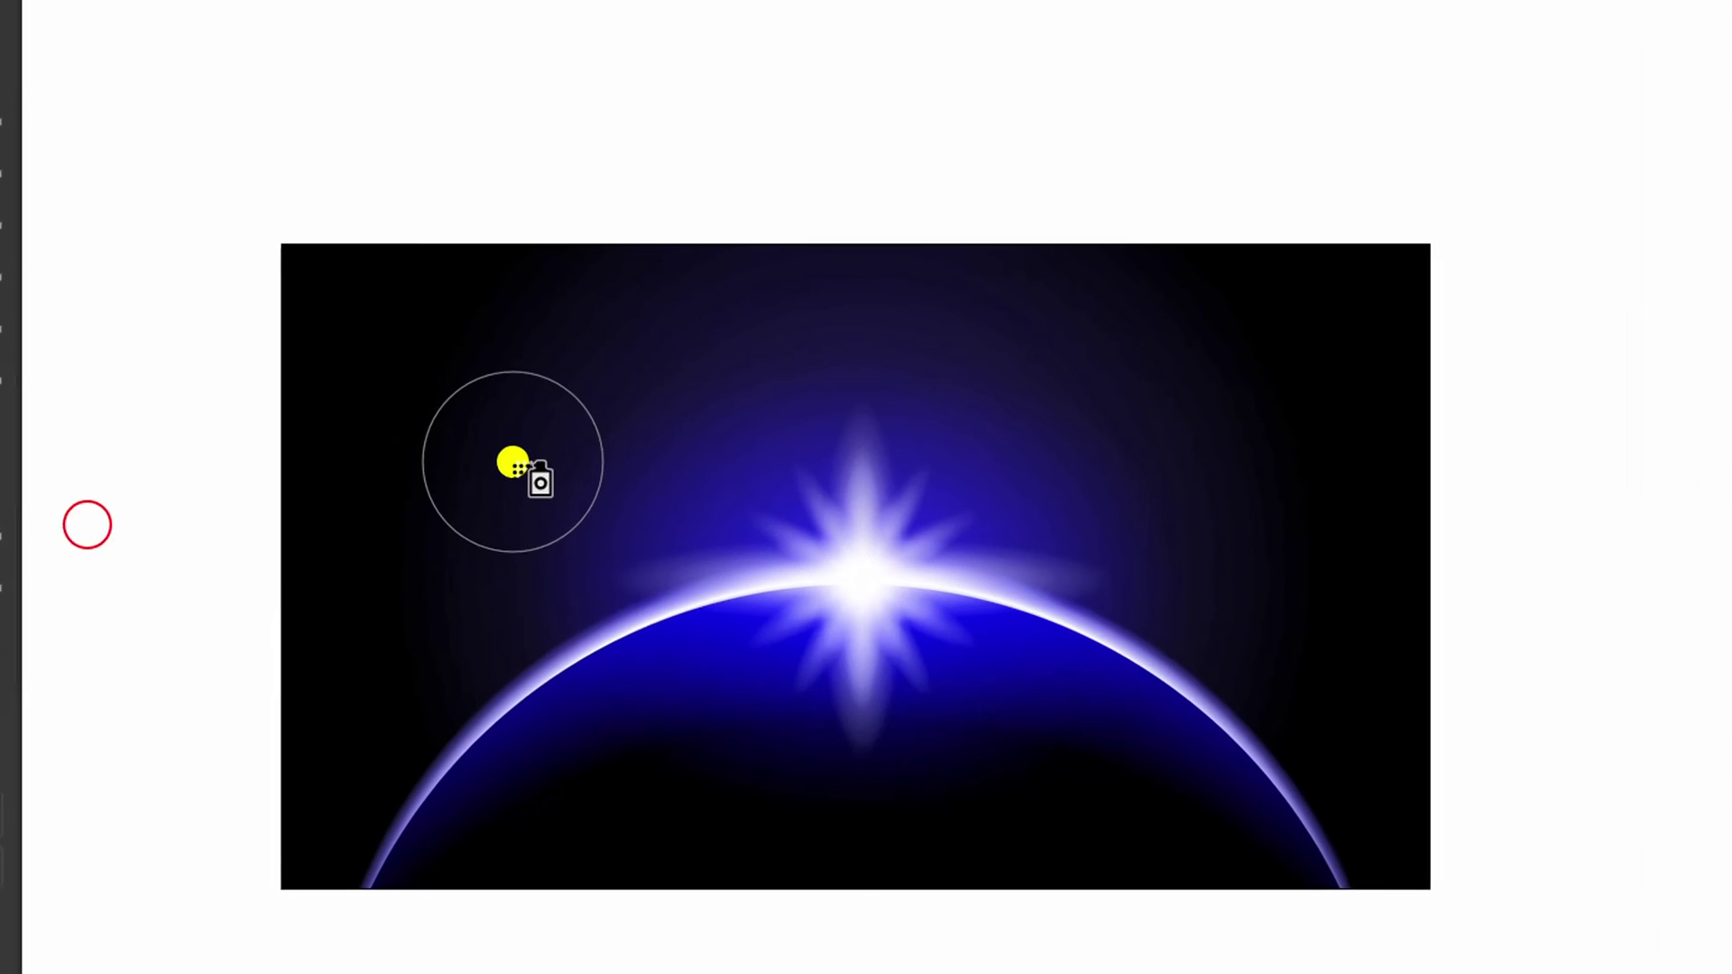
pyautogui.click(561, 526)
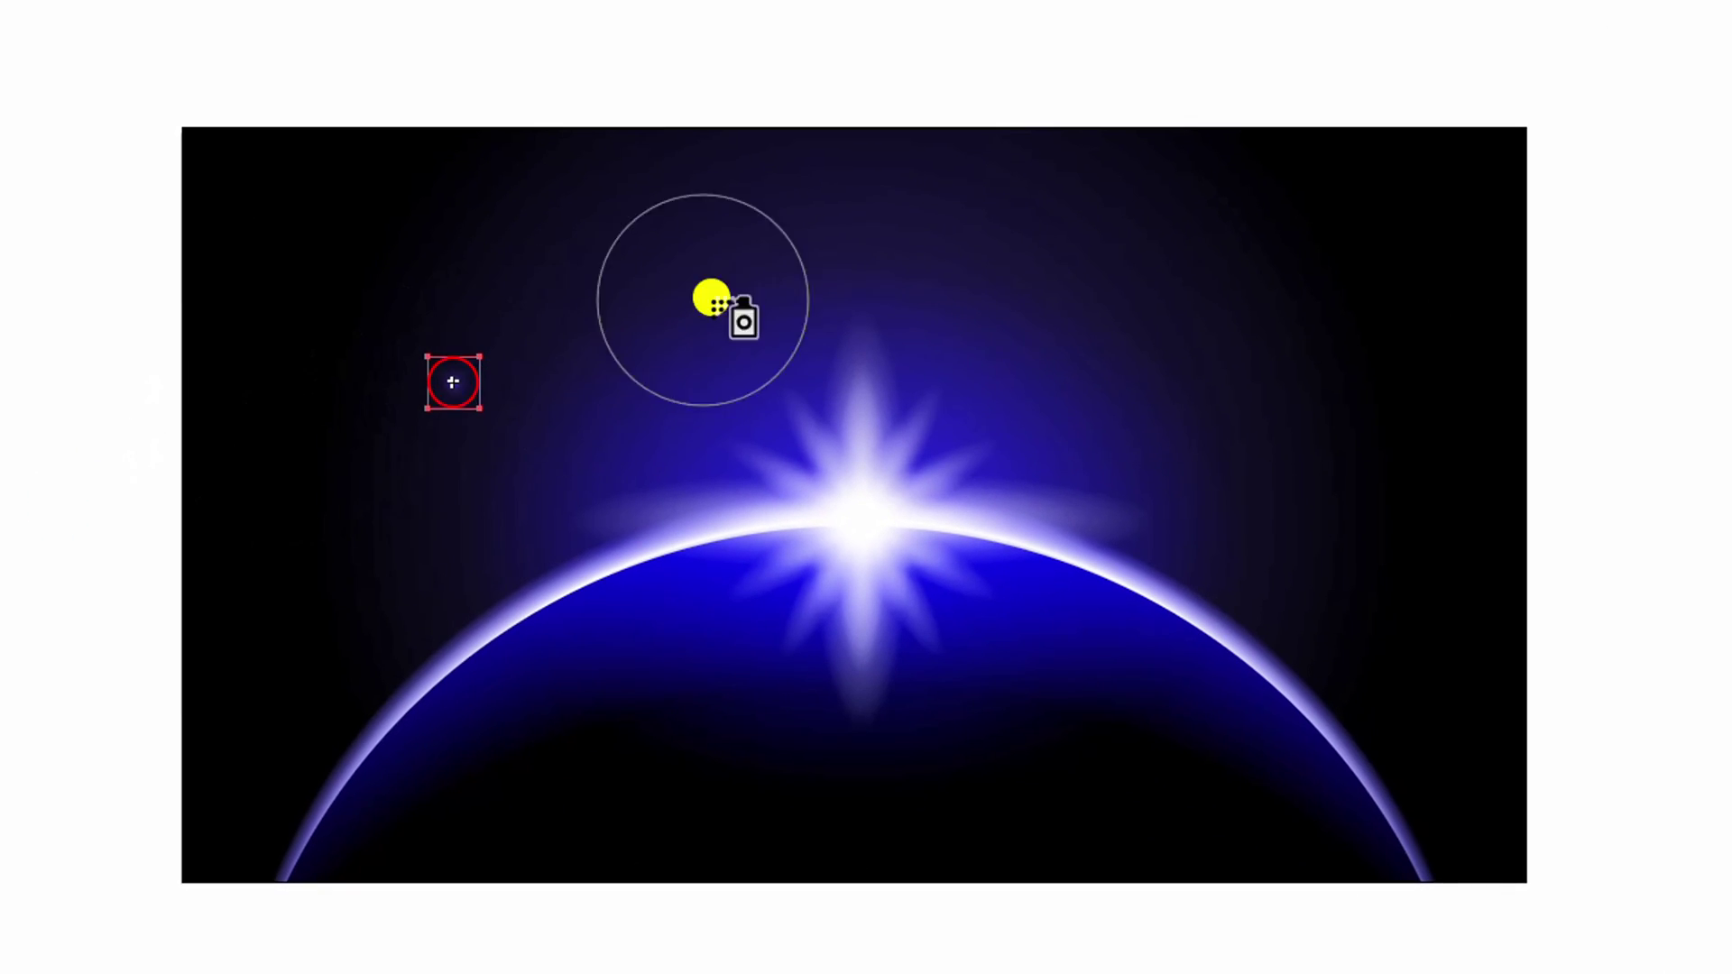
pyautogui.click(846, 428)
pyautogui.click(1263, 291)
pyautogui.click(1373, 503)
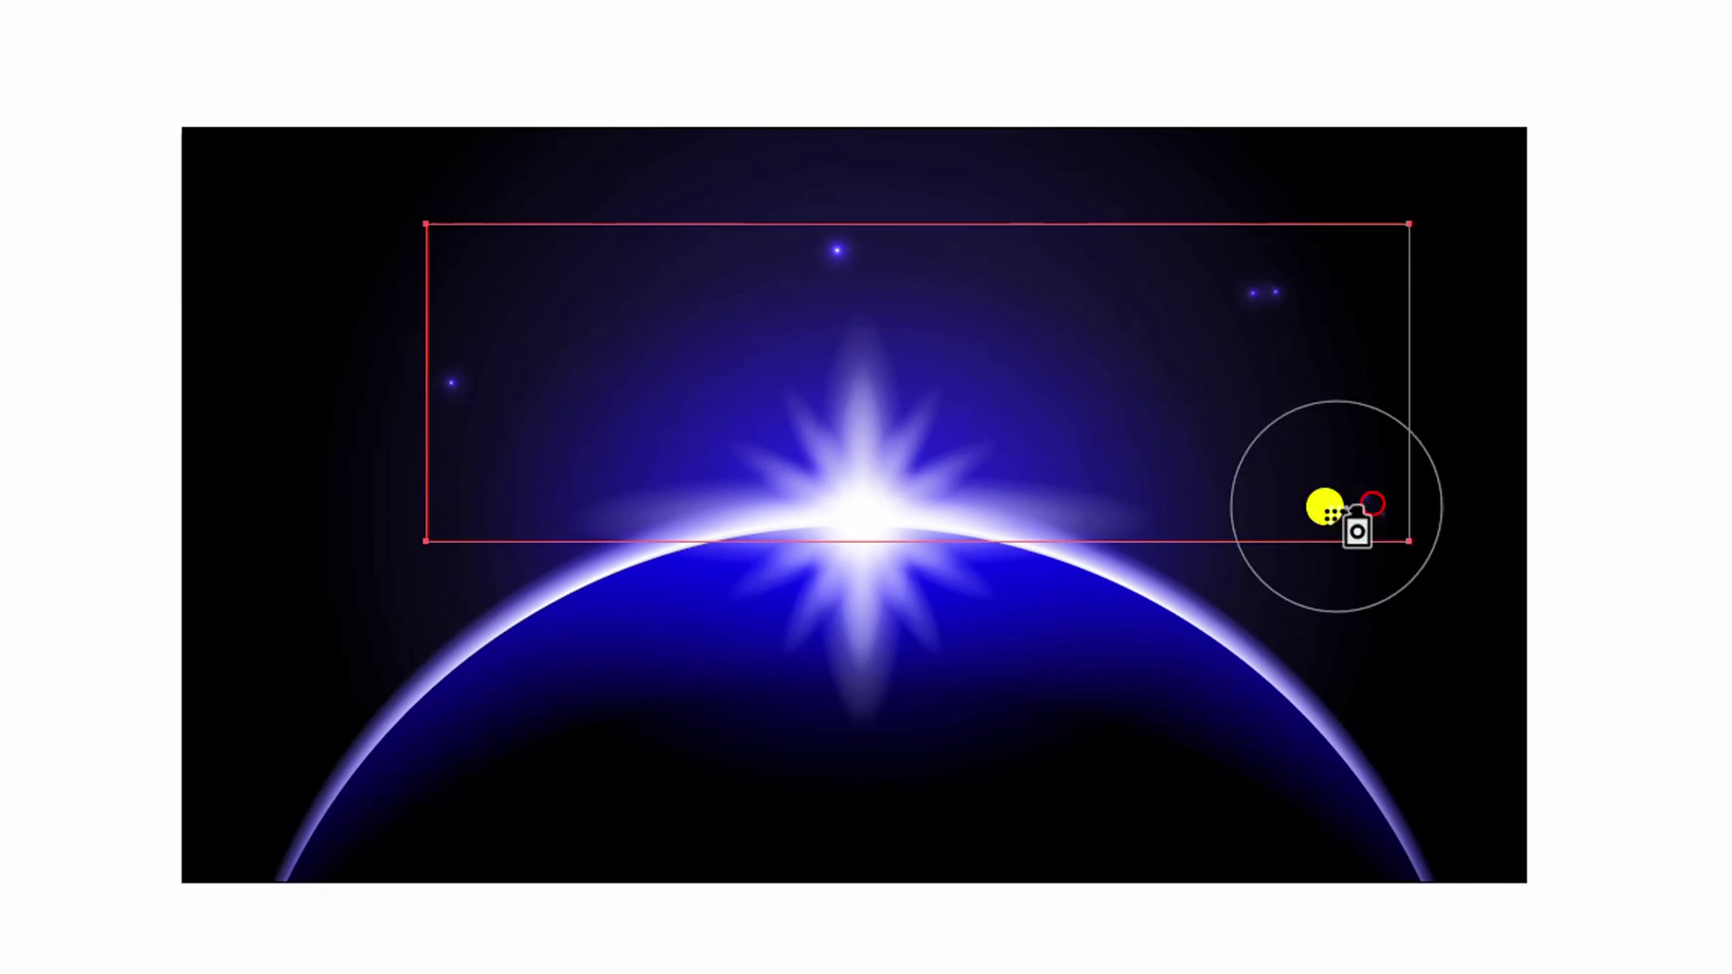
pyautogui.click(1164, 458)
pyautogui.click(1004, 194)
pyautogui.click(581, 209)
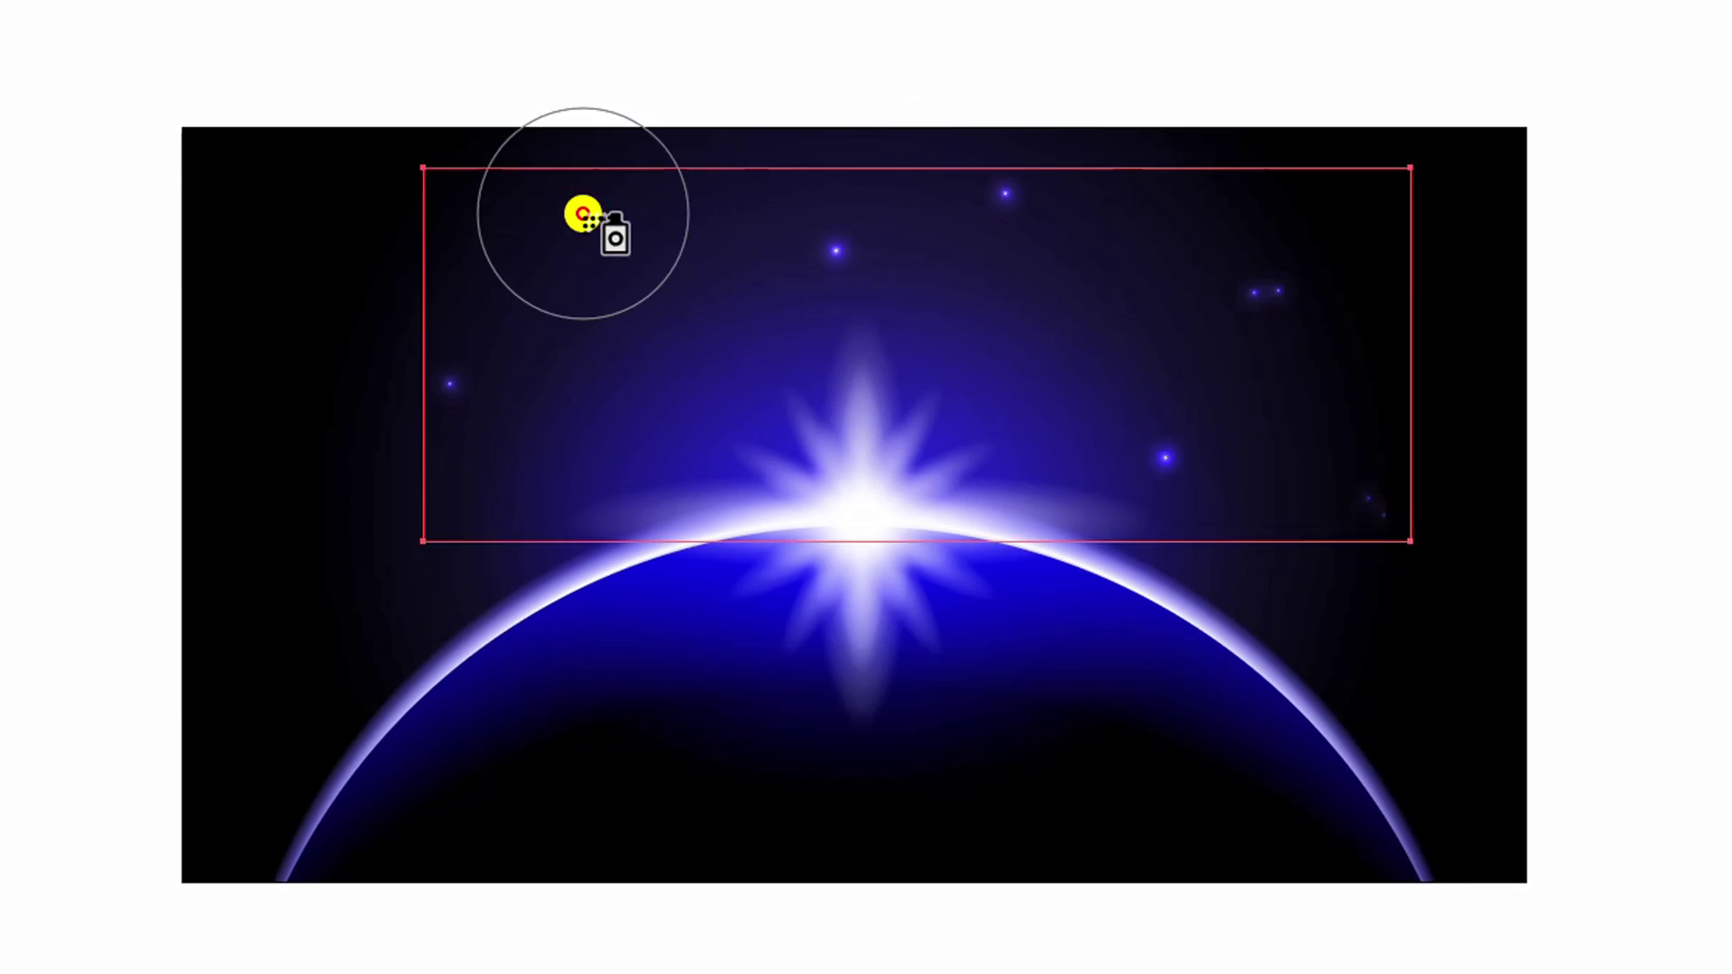
pyautogui.click(390, 573)
pyautogui.click(574, 318)
pyautogui.click(1118, 287)
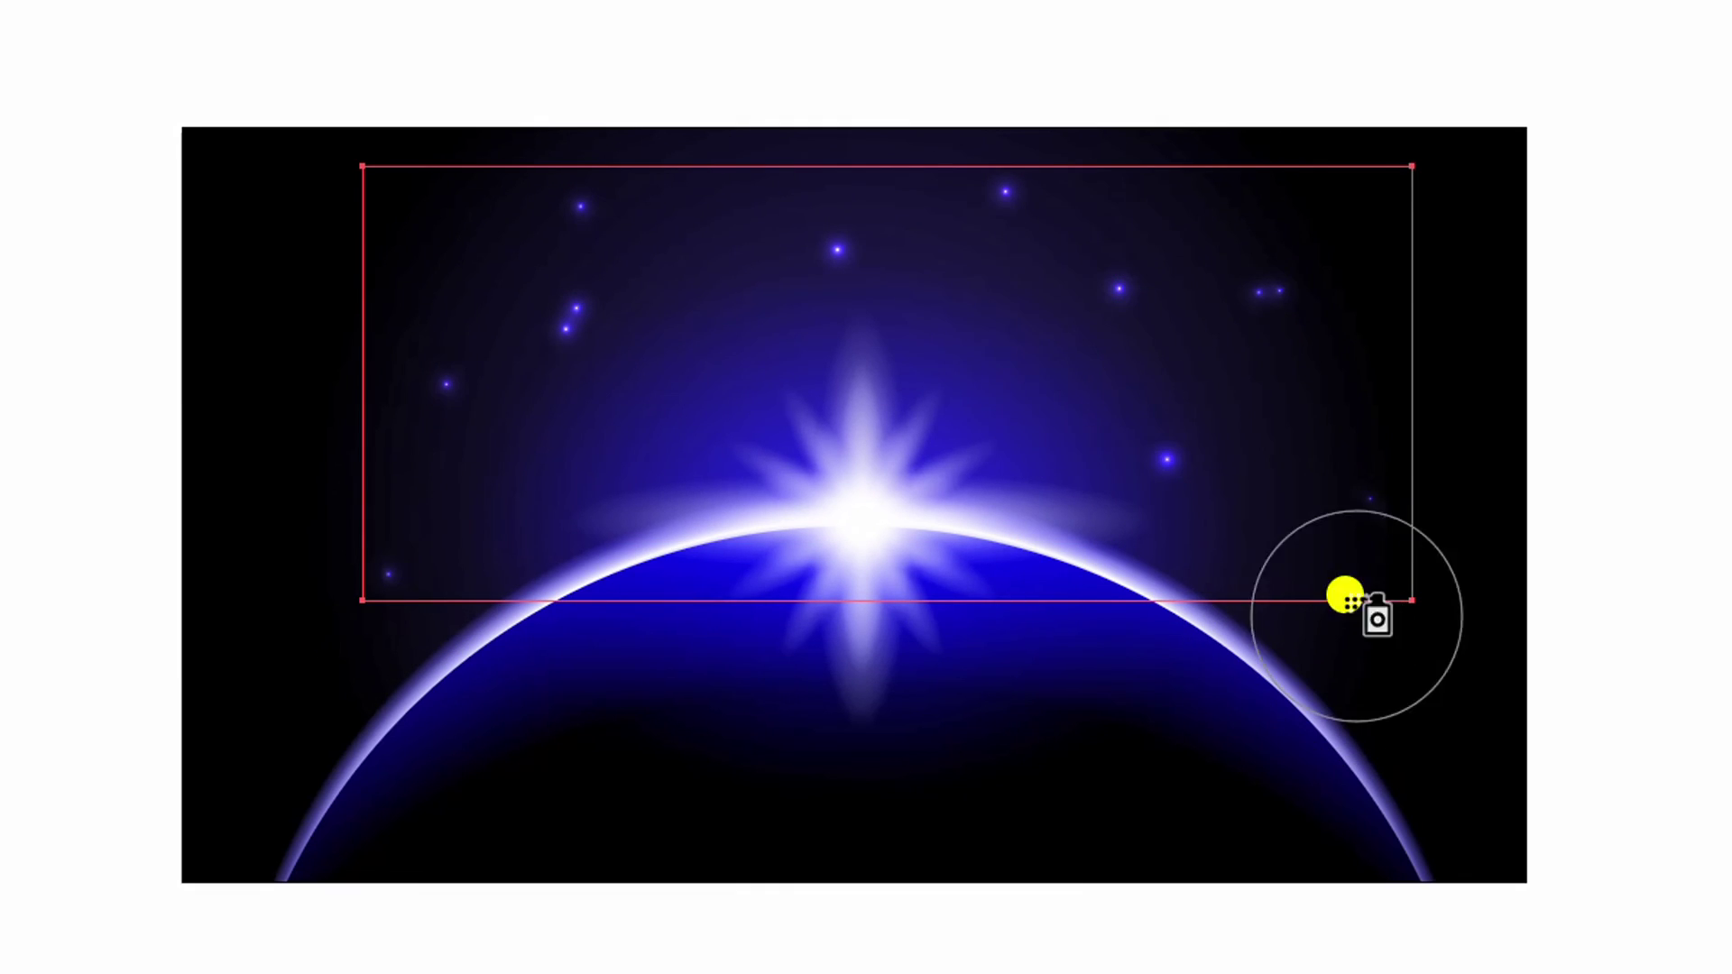
pyautogui.click(1242, 544)
pyautogui.click(1271, 385)
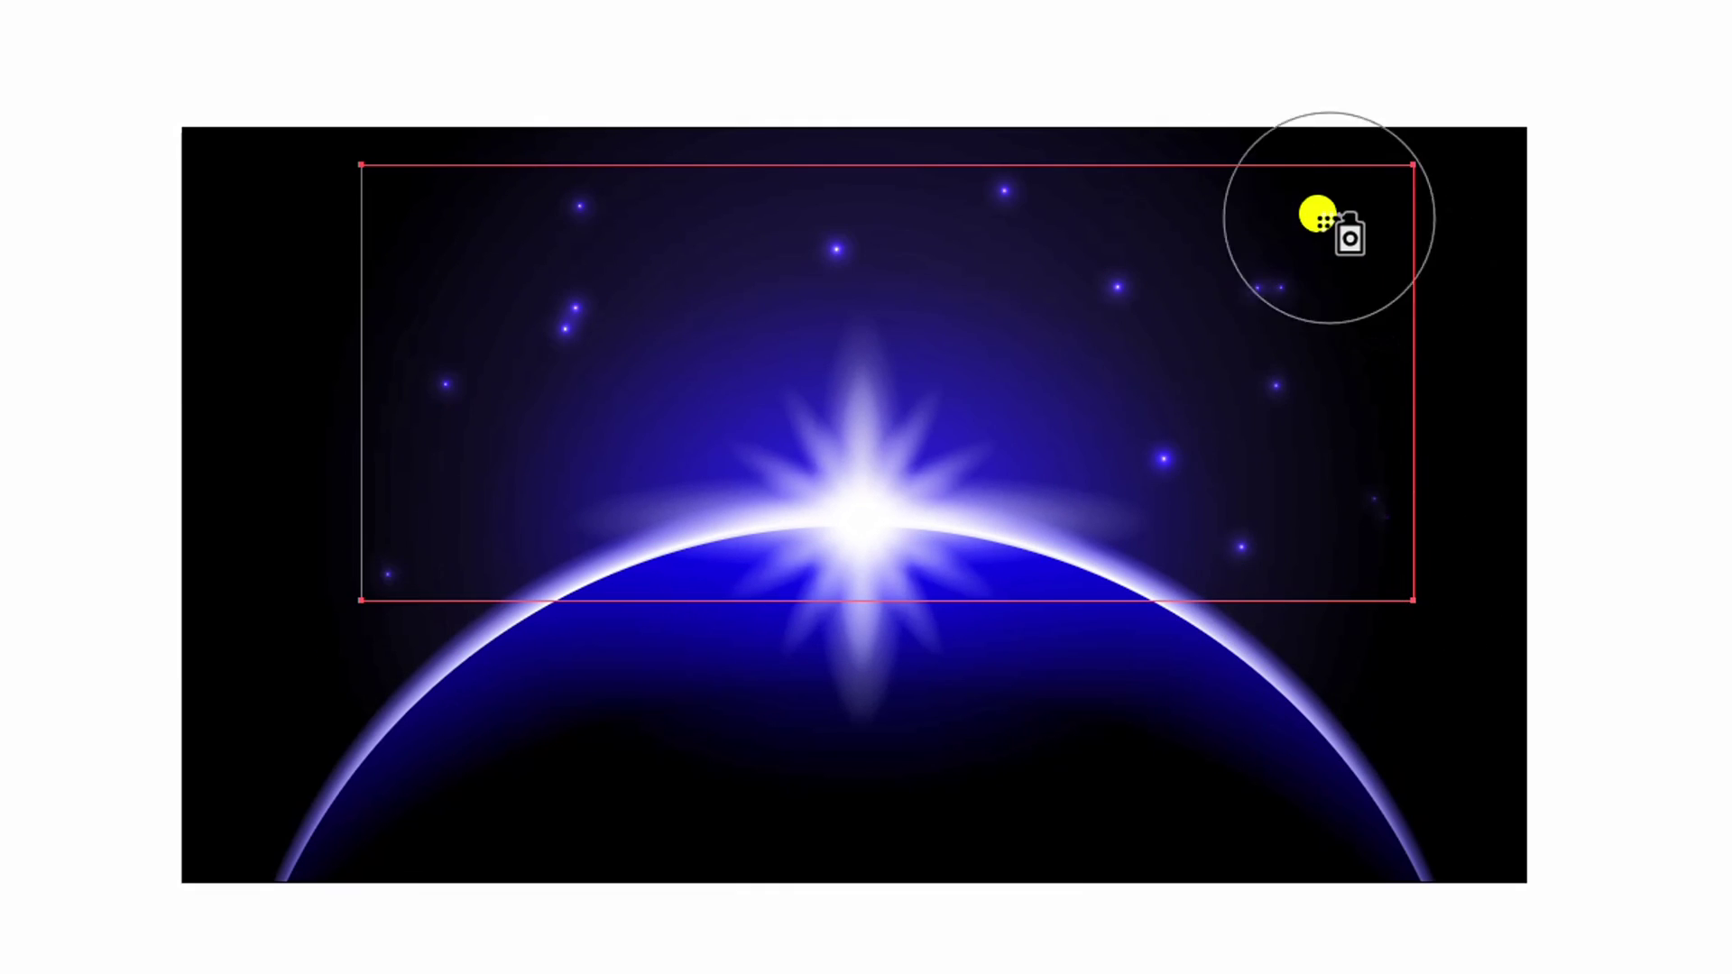
pyautogui.click(1266, 188)
pyautogui.click(693, 203)
pyautogui.click(977, 289)
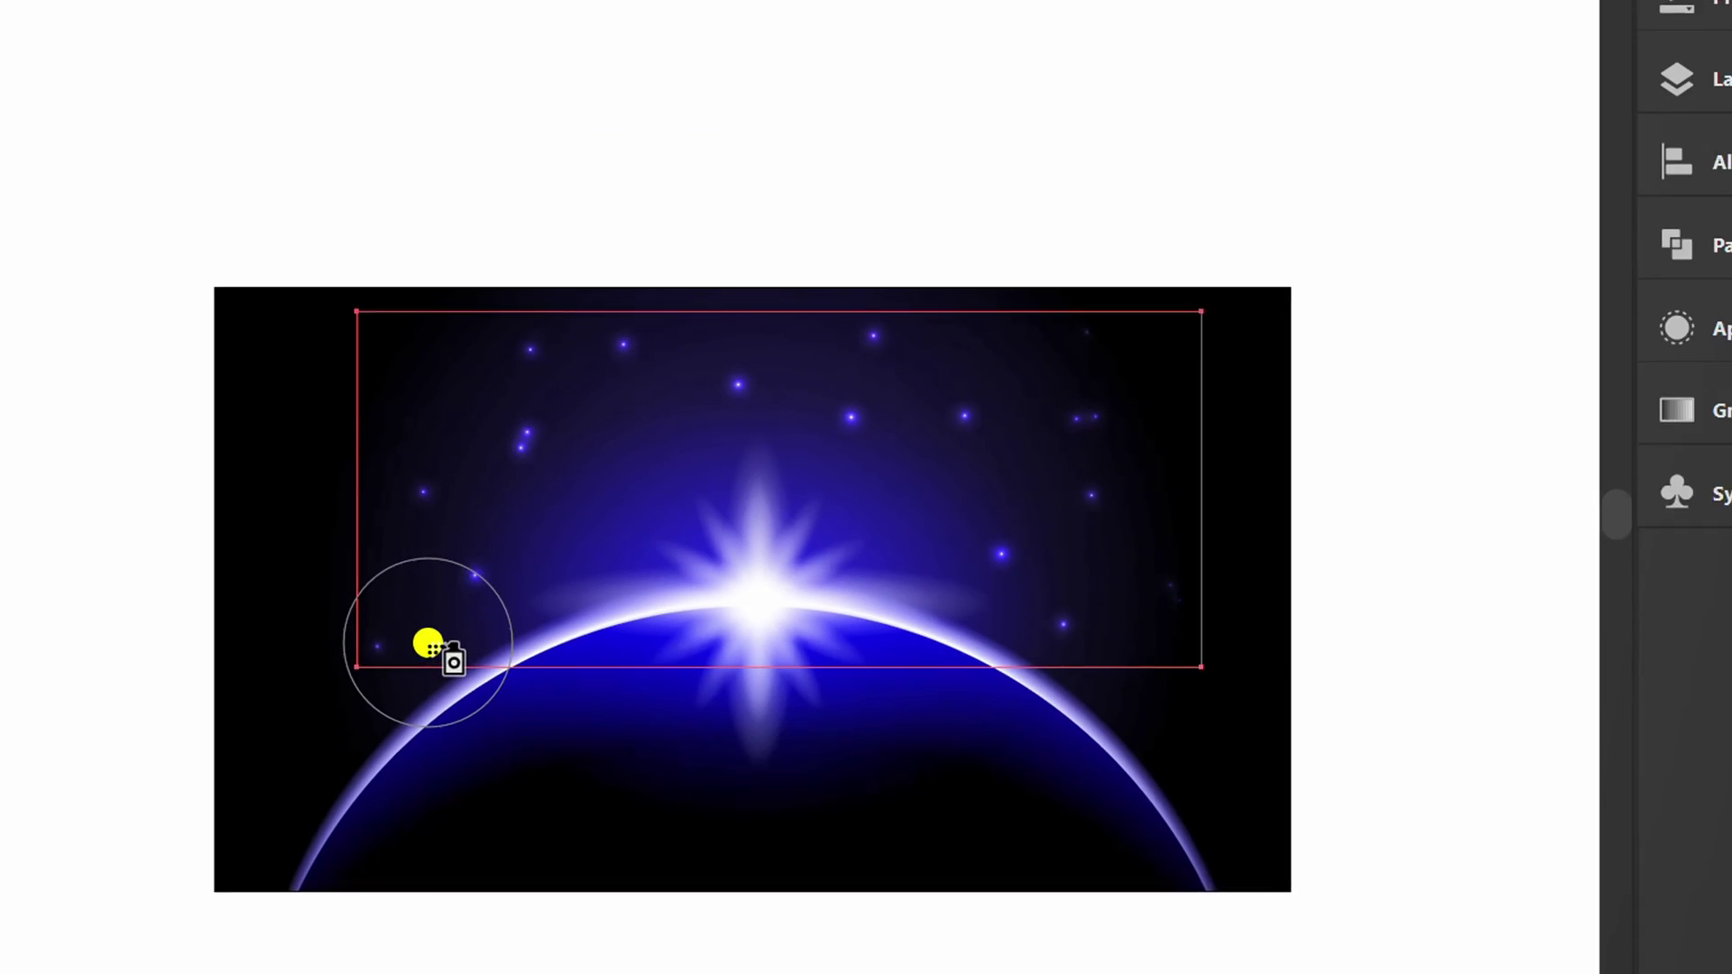
pyautogui.press('v')
pyautogui.click(244, 695)
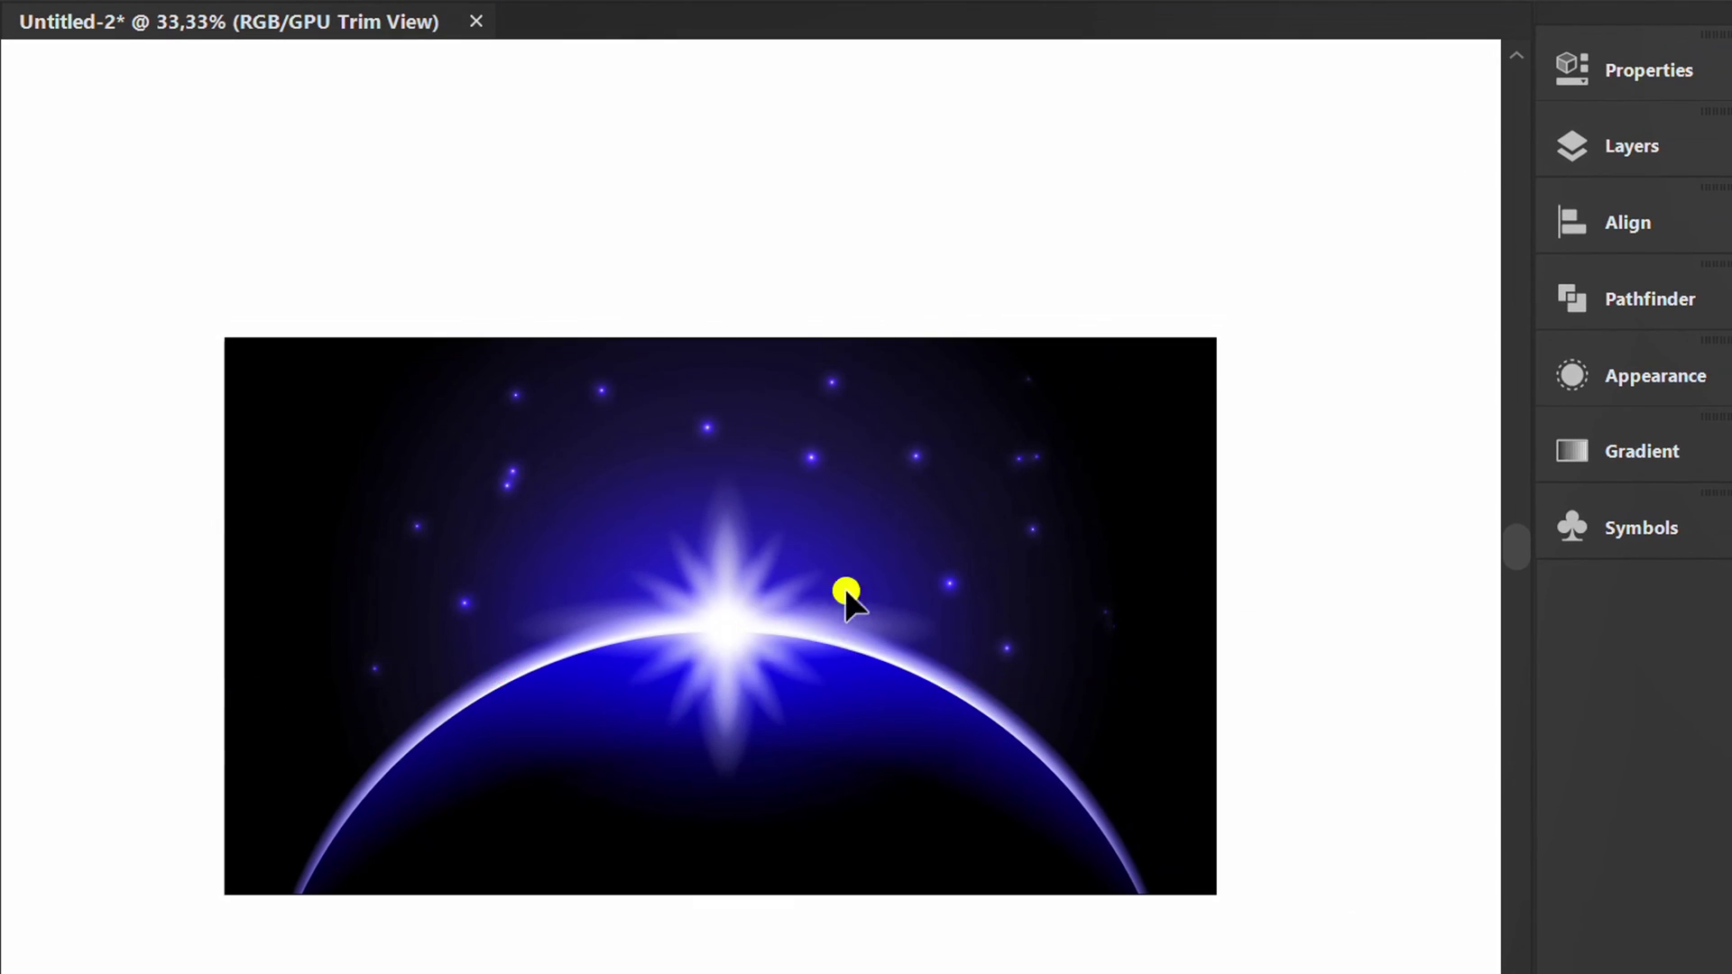
# Collapse Layer 2 and add a new layer for the title.
pyautogui.click(1665, 153)
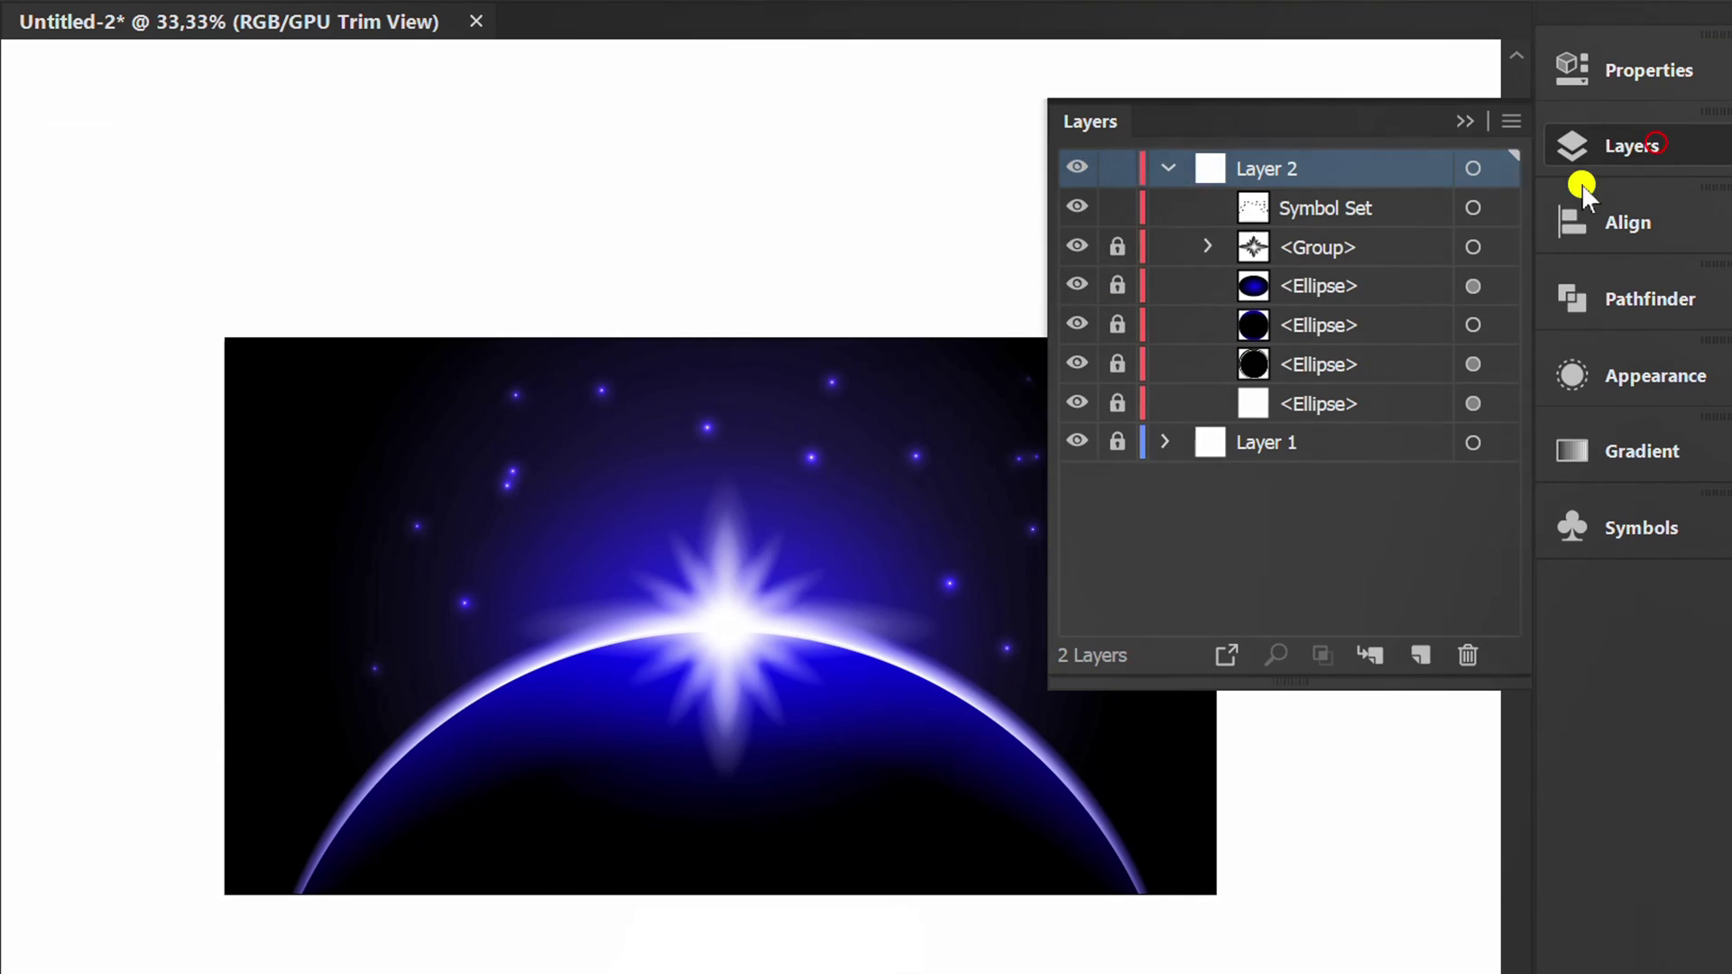
pyautogui.click(1164, 173)
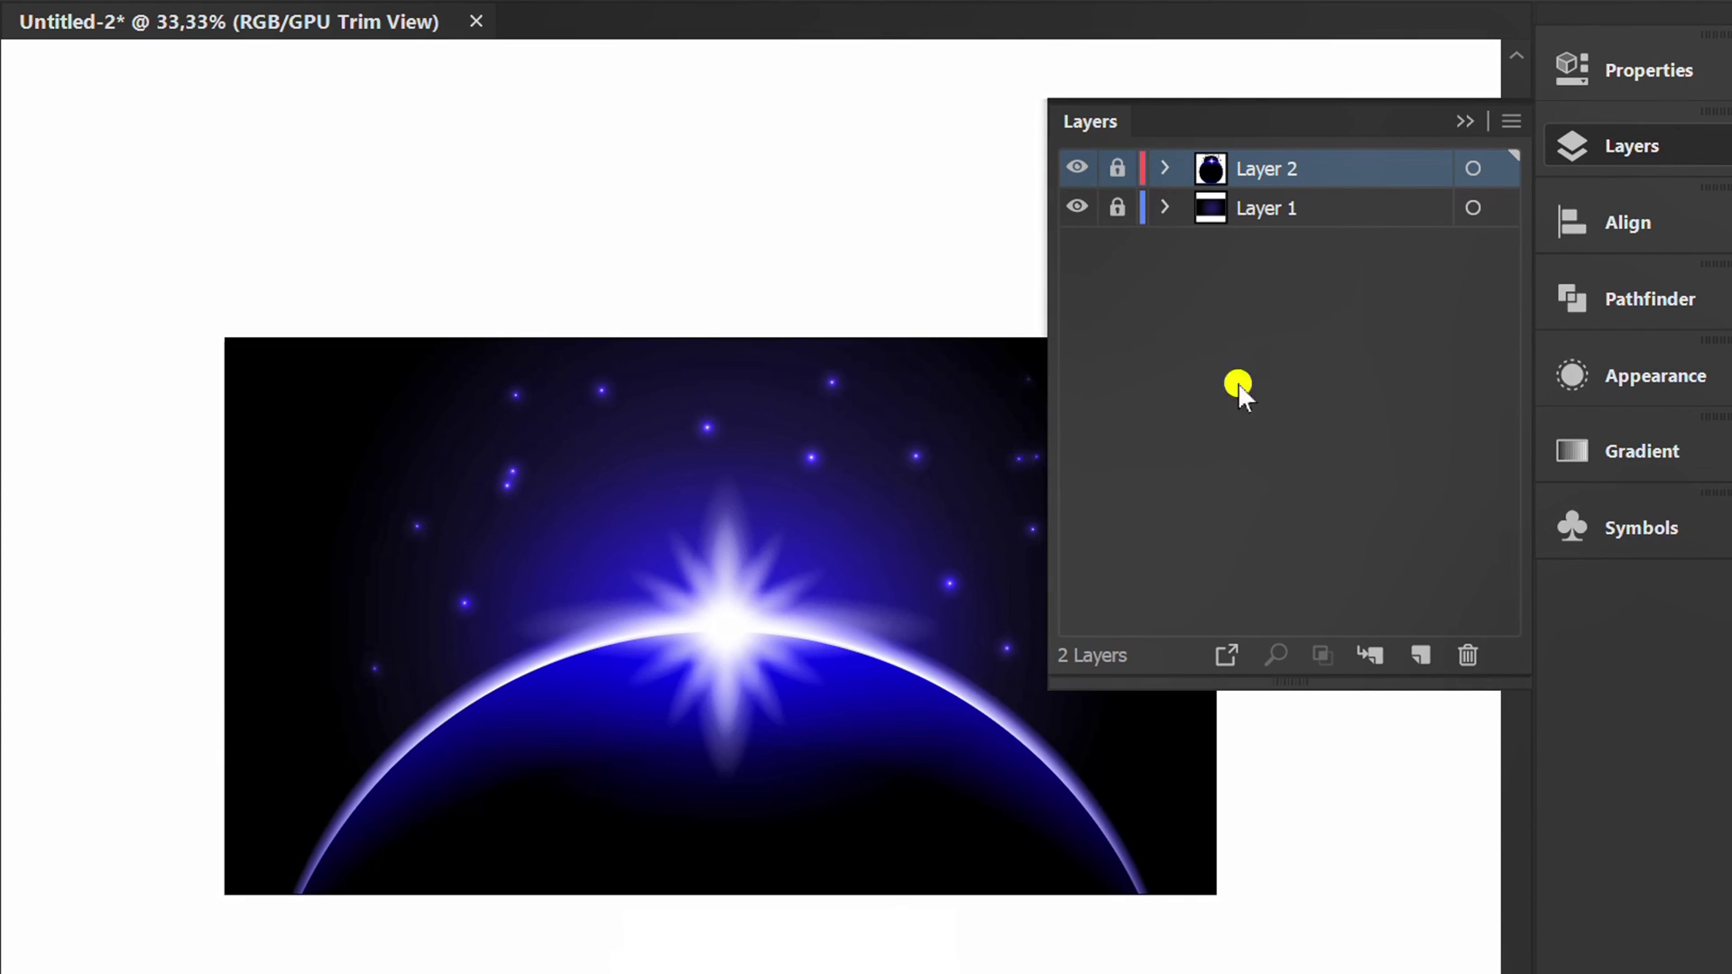
pyautogui.click(1421, 656)
pyautogui.click(1461, 124)
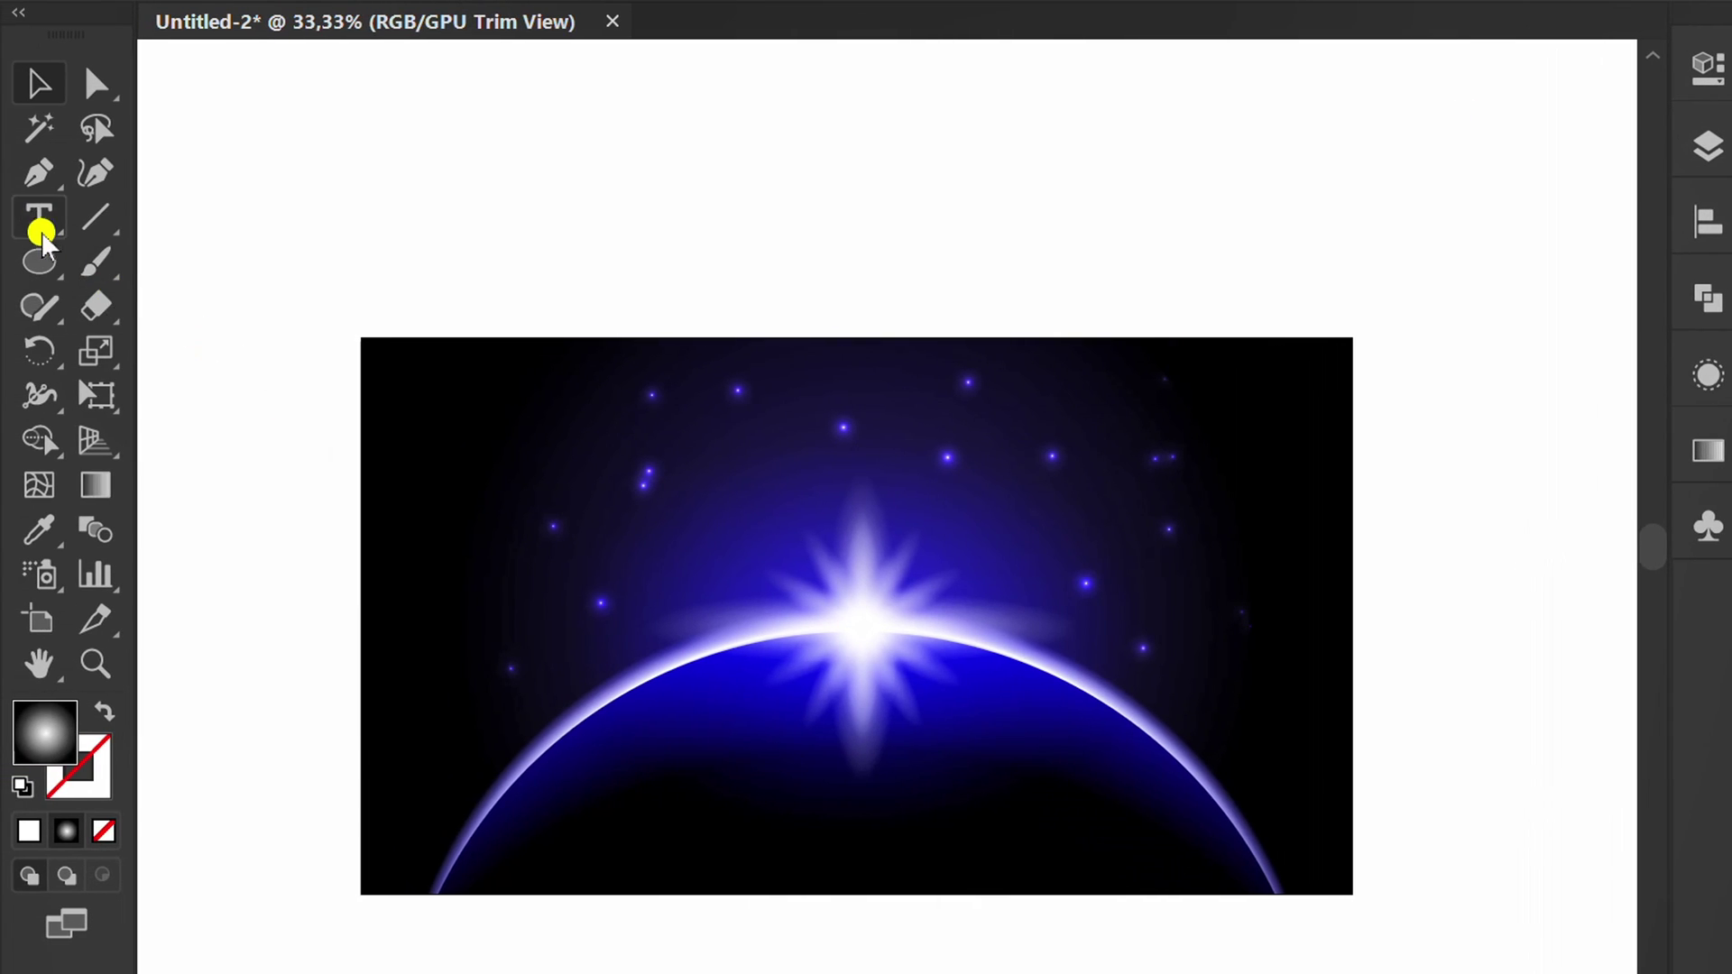
# Start a text object set to 70 pt Montserrat Light.
pyautogui.click(20, 216)
pyautogui.click(198, 219)
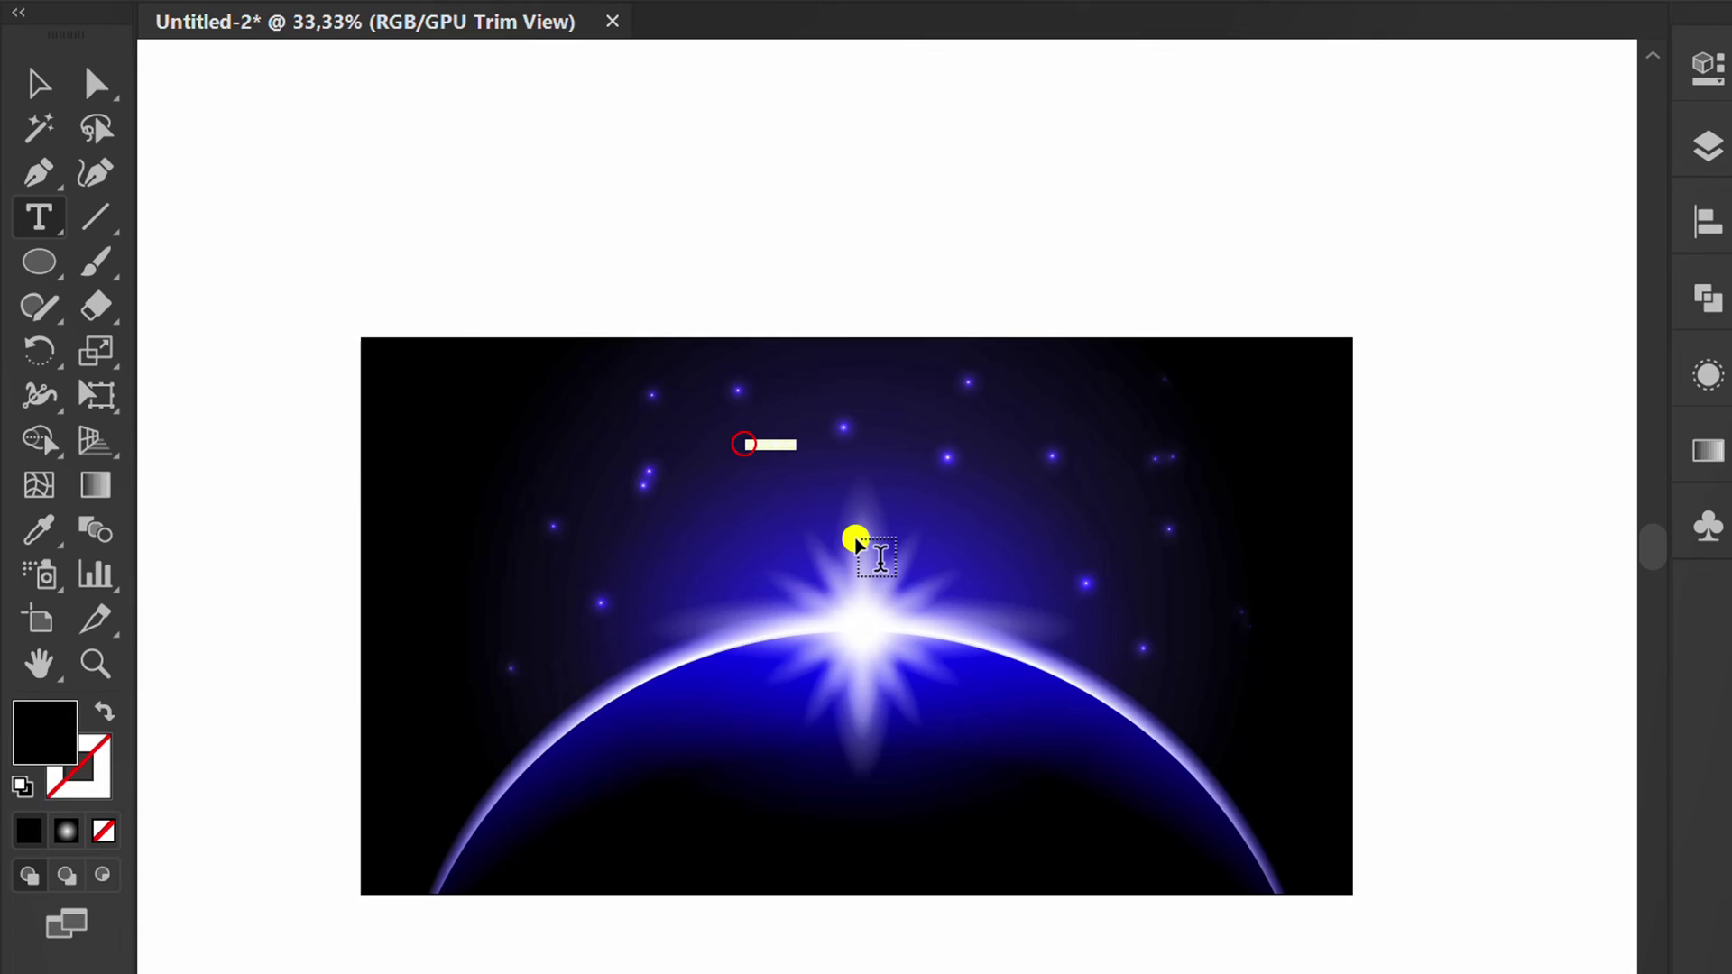
pyautogui.click(1708, 67)
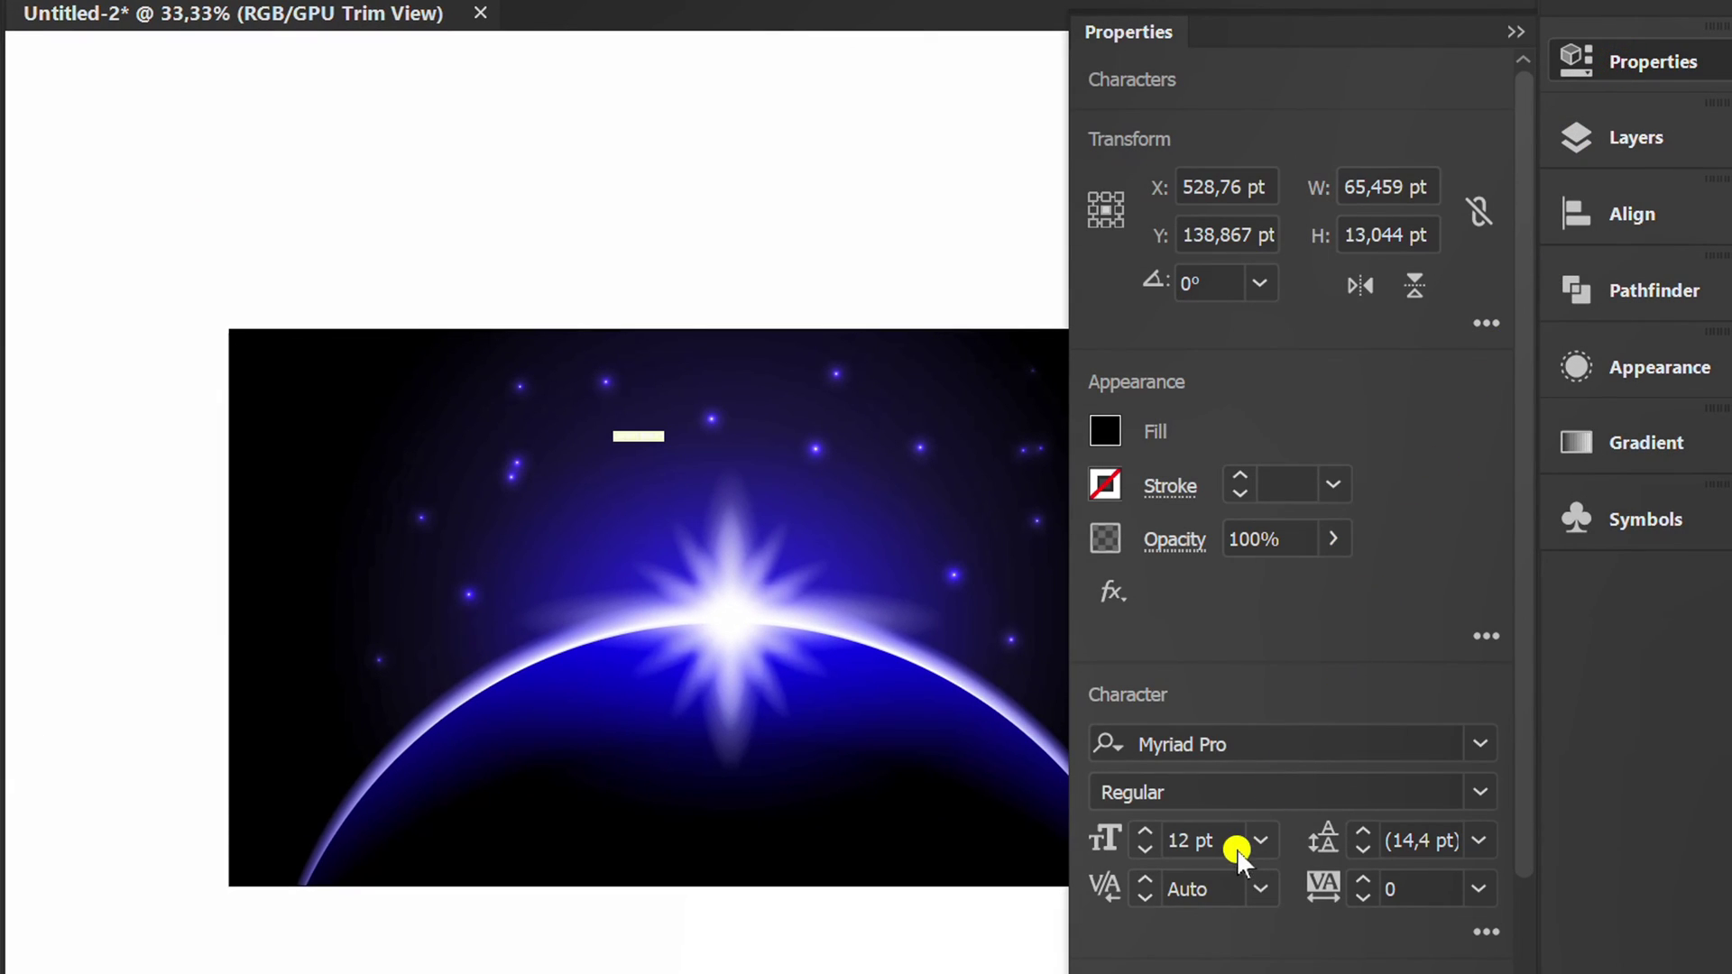
pyautogui.click(1106, 852)
pyautogui.write('70')
pyautogui.click(1295, 752)
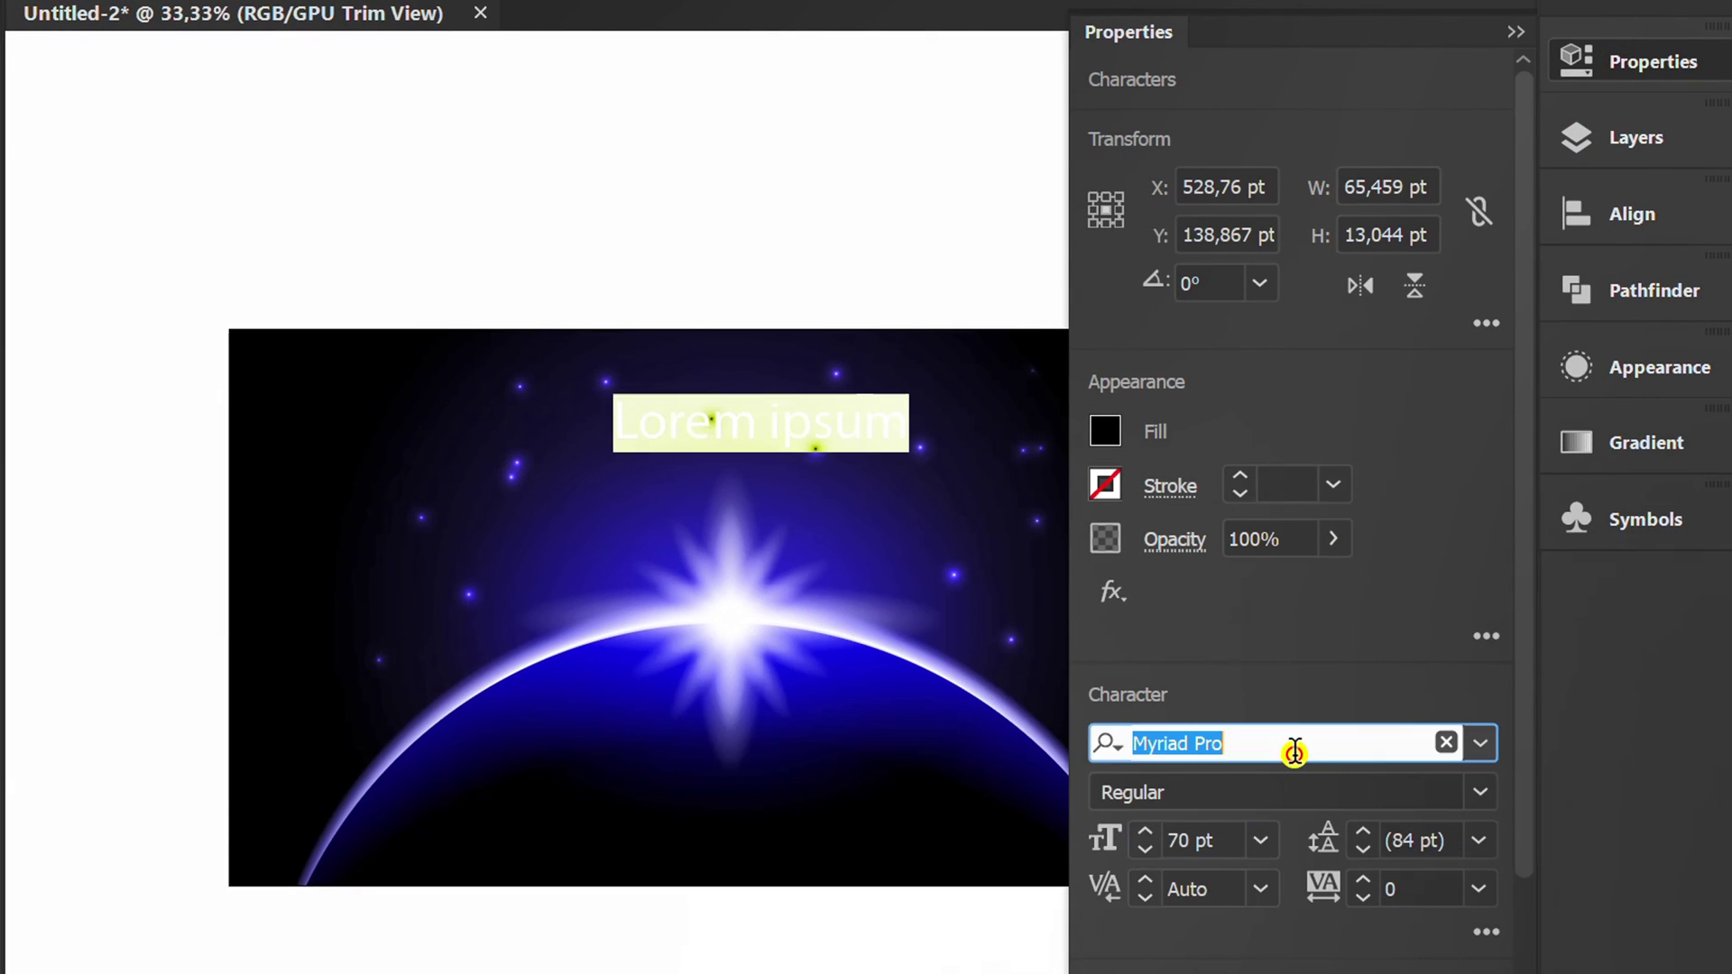
pyautogui.write('mon')
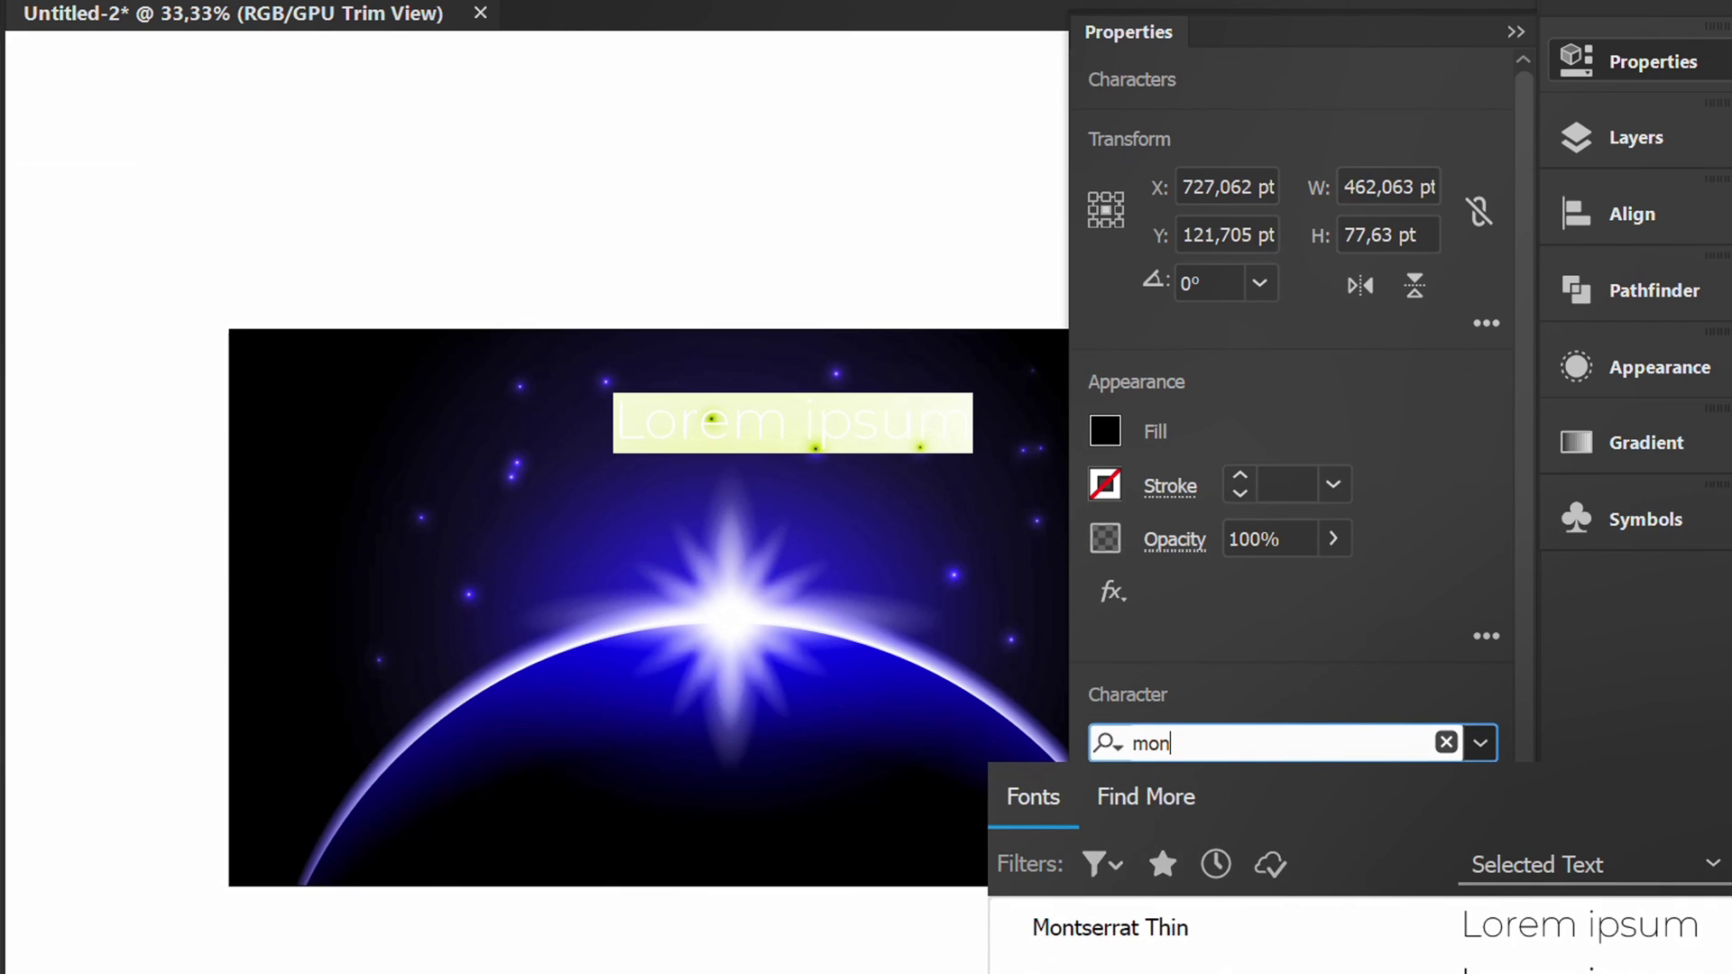
pyautogui.press('Return')
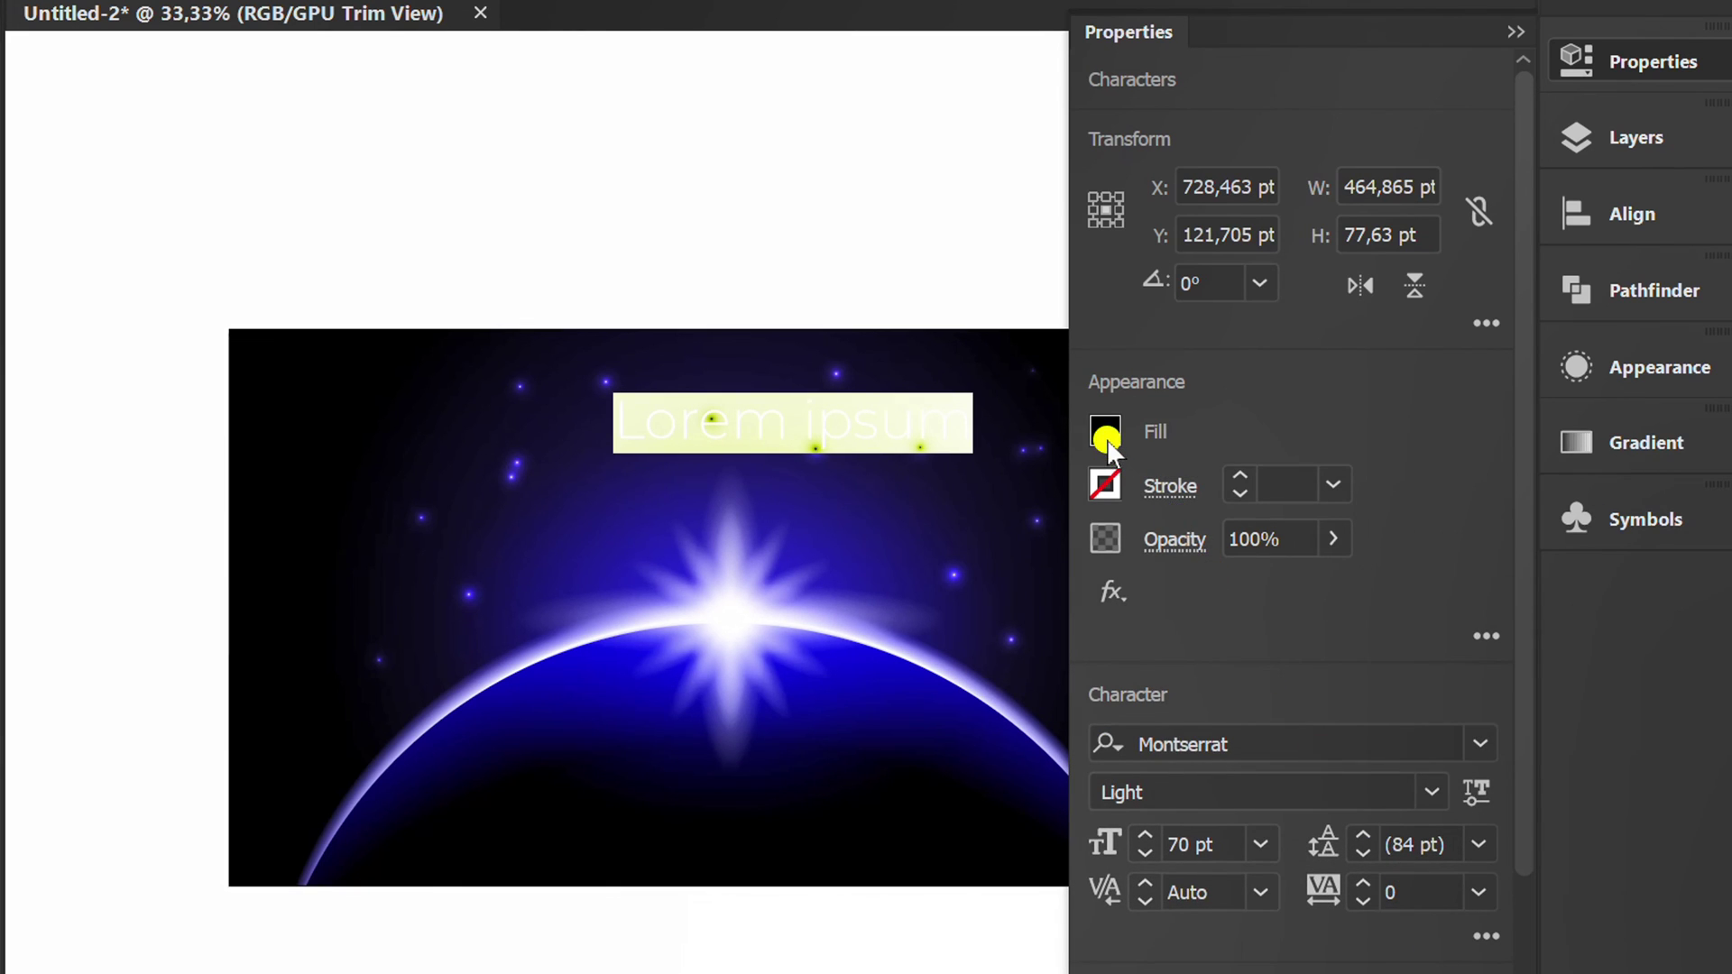
# Give the text a white fill, type 'SPACE', and duplicate it just below.
pyautogui.click(1106, 437)
pyautogui.click(745, 564)
pyautogui.click(1382, 436)
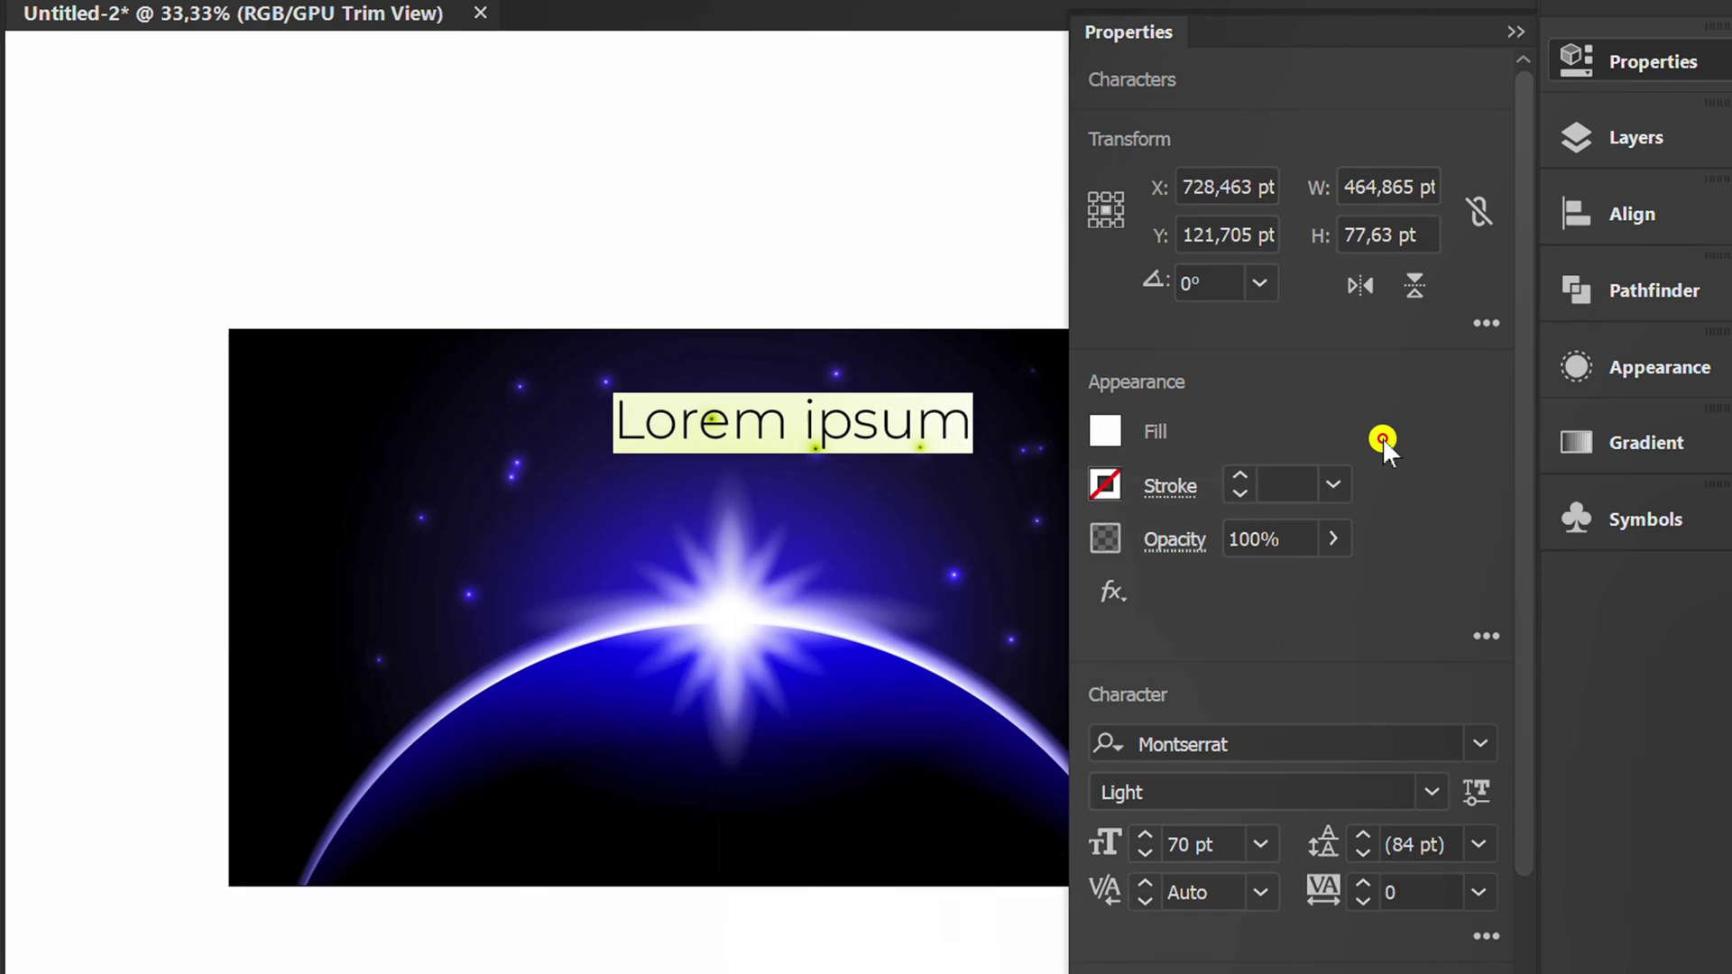
pyautogui.click(1515, 33)
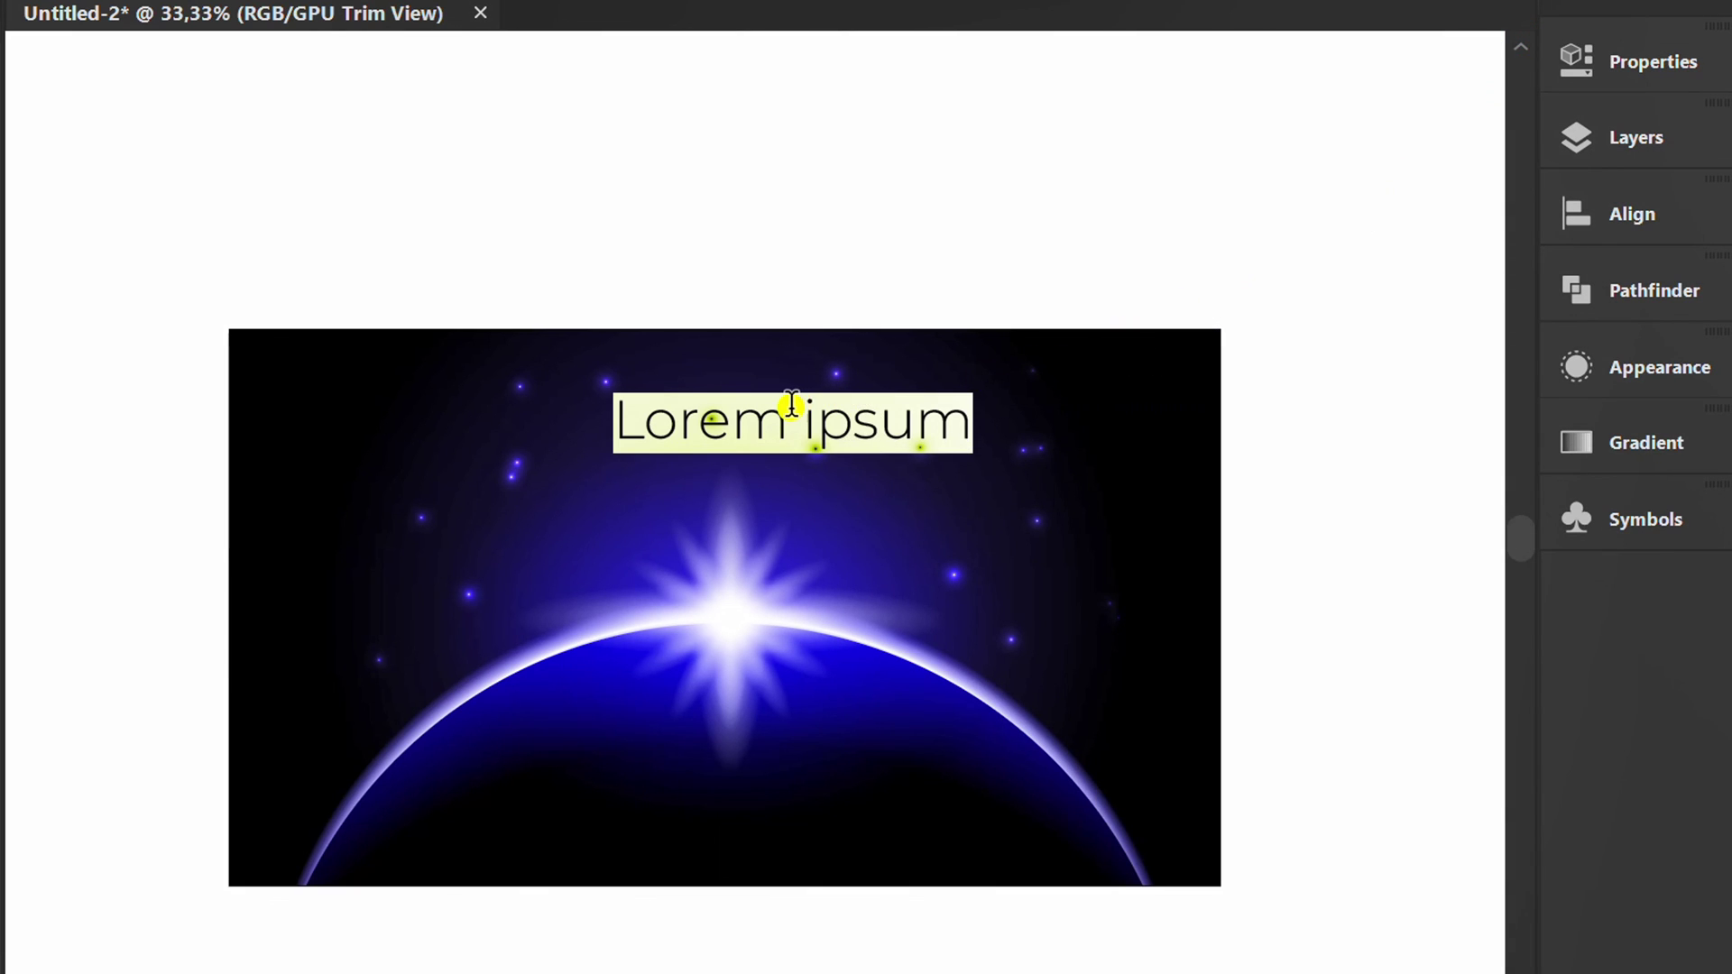
pyautogui.write('SPACE')
pyautogui.press('Escape')
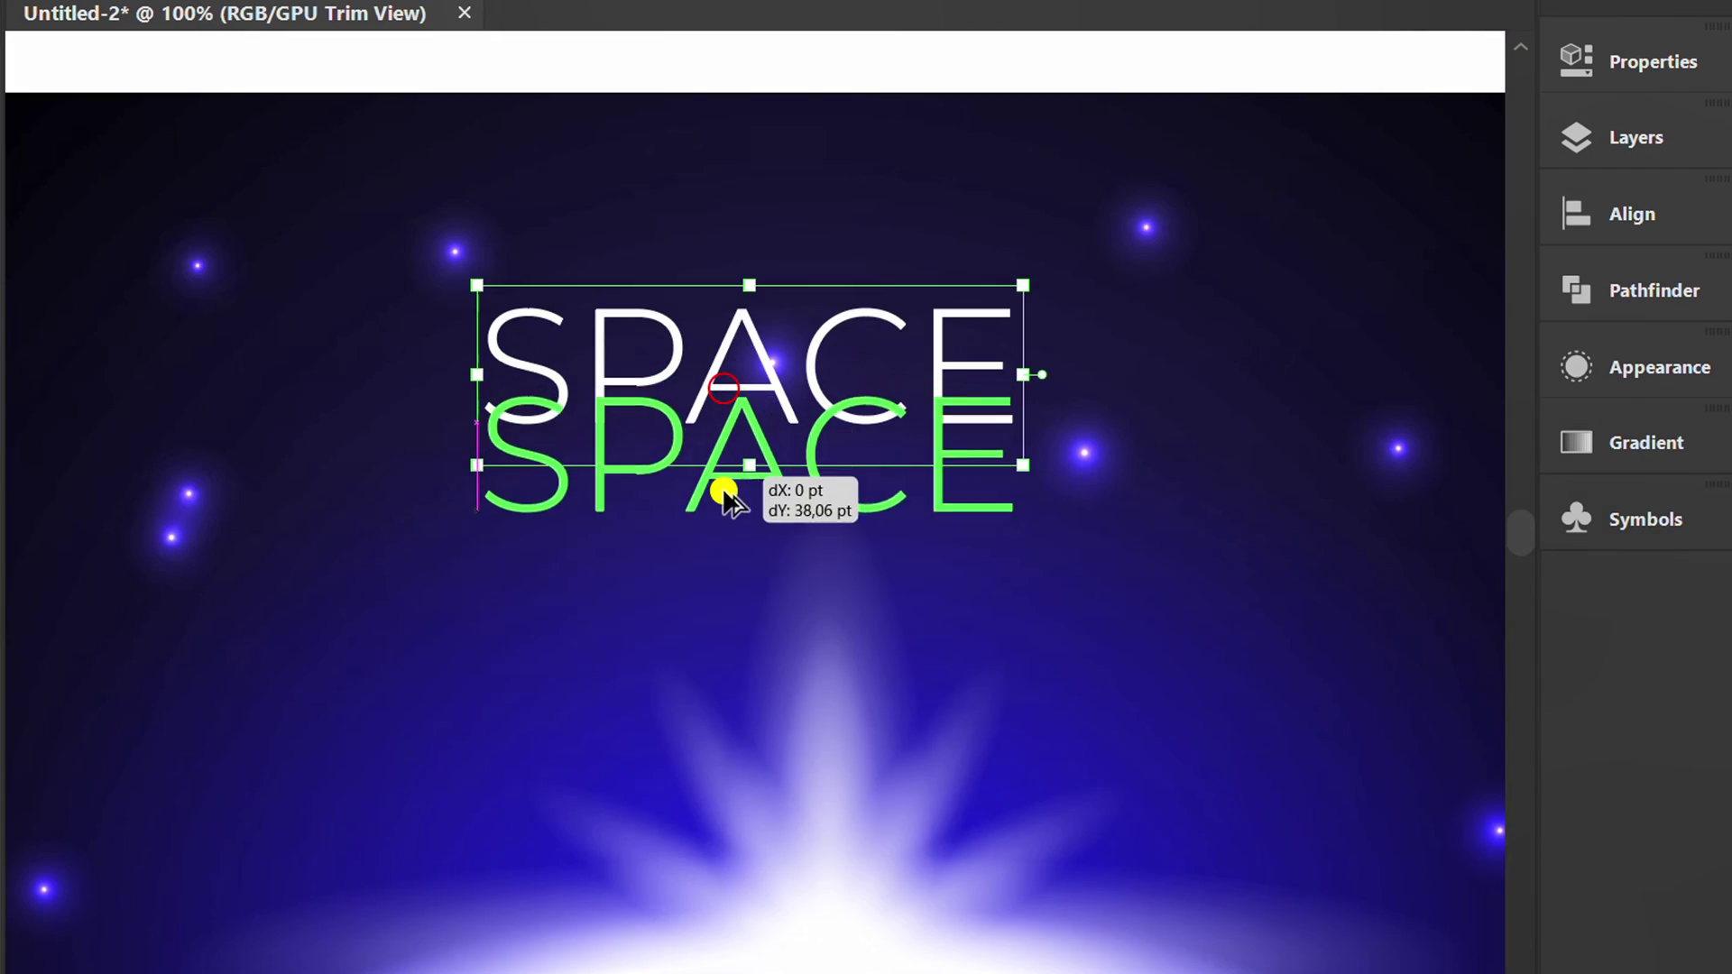
pyautogui.moveTo(727, 495); pyautogui.dragTo(727, 555)
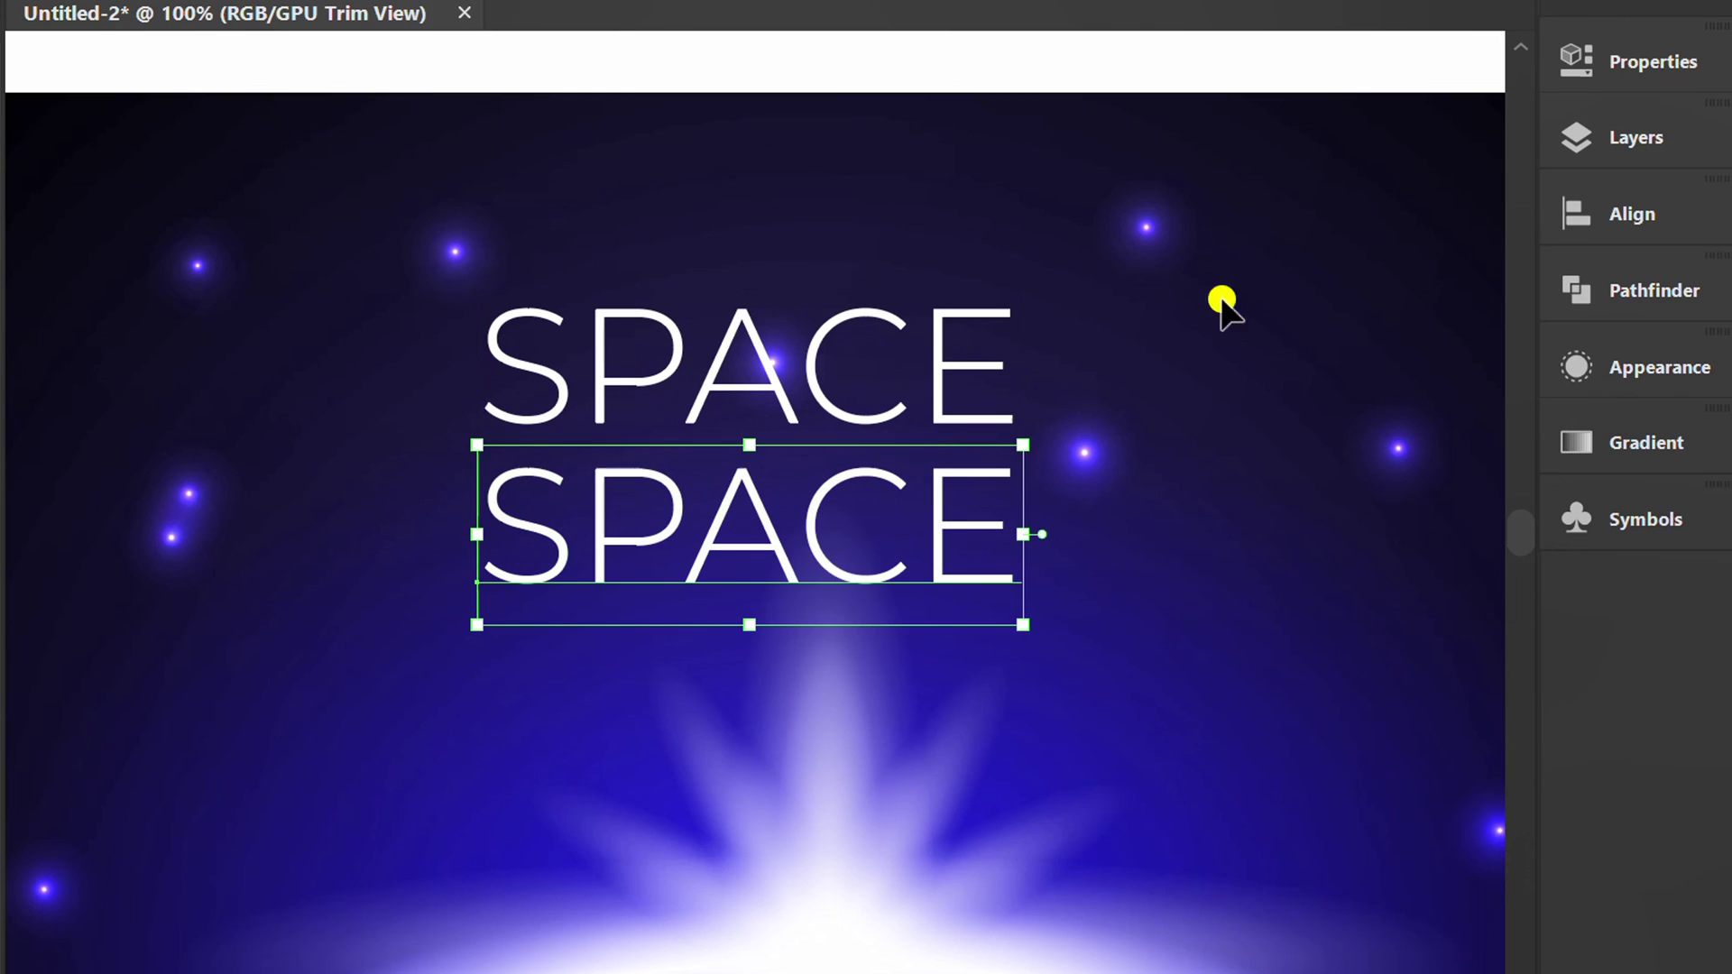
# Resize the copy to 35 pt and retype it as 'Background Design'.
pyautogui.click(1597, 61)
pyautogui.click(1164, 848)
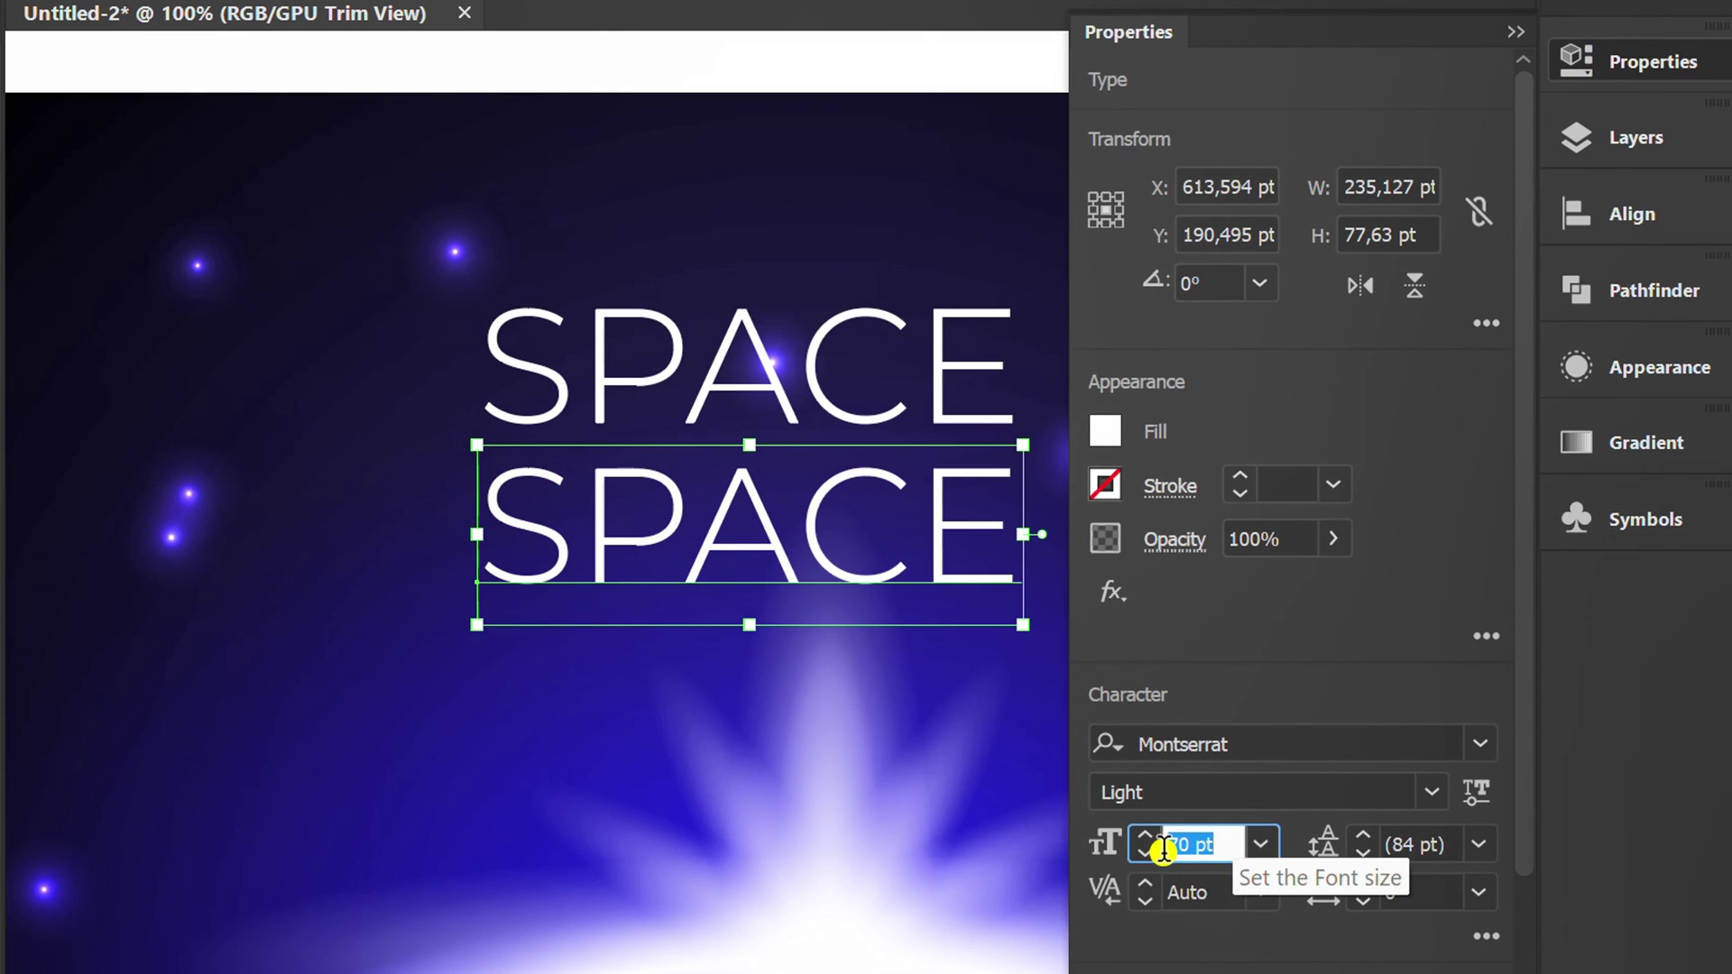
pyautogui.write('35')
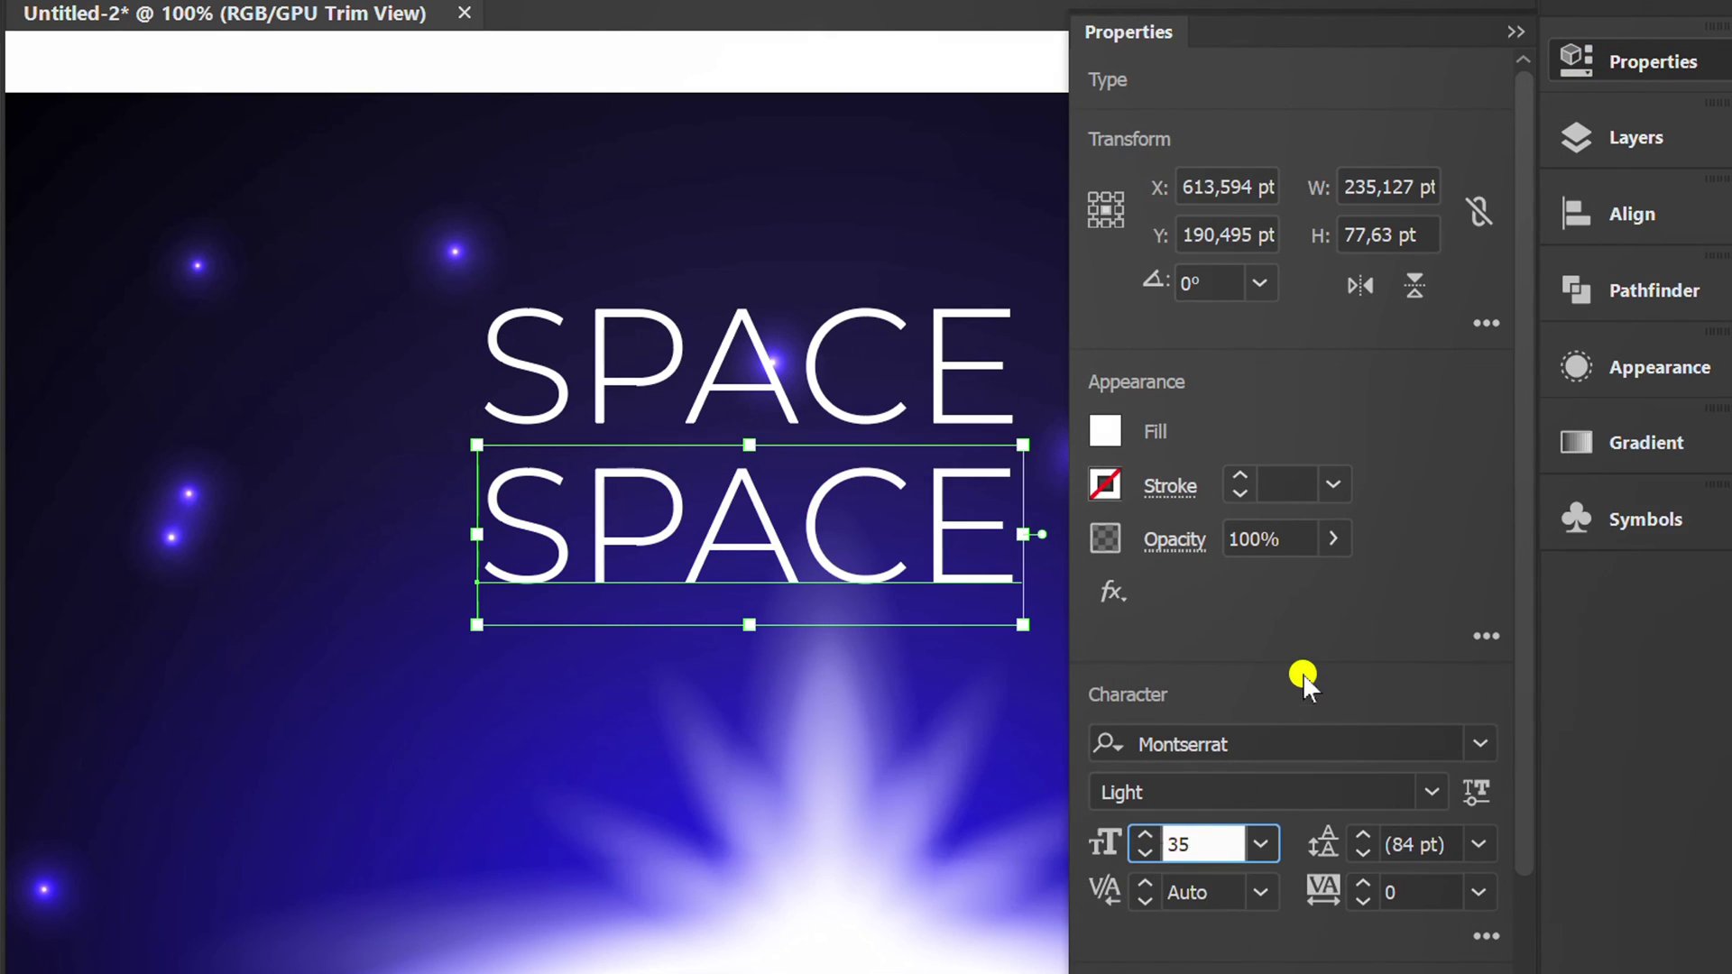
pyautogui.press('Return')
pyautogui.doubleClick(613, 557)
pyautogui.write('Bac')
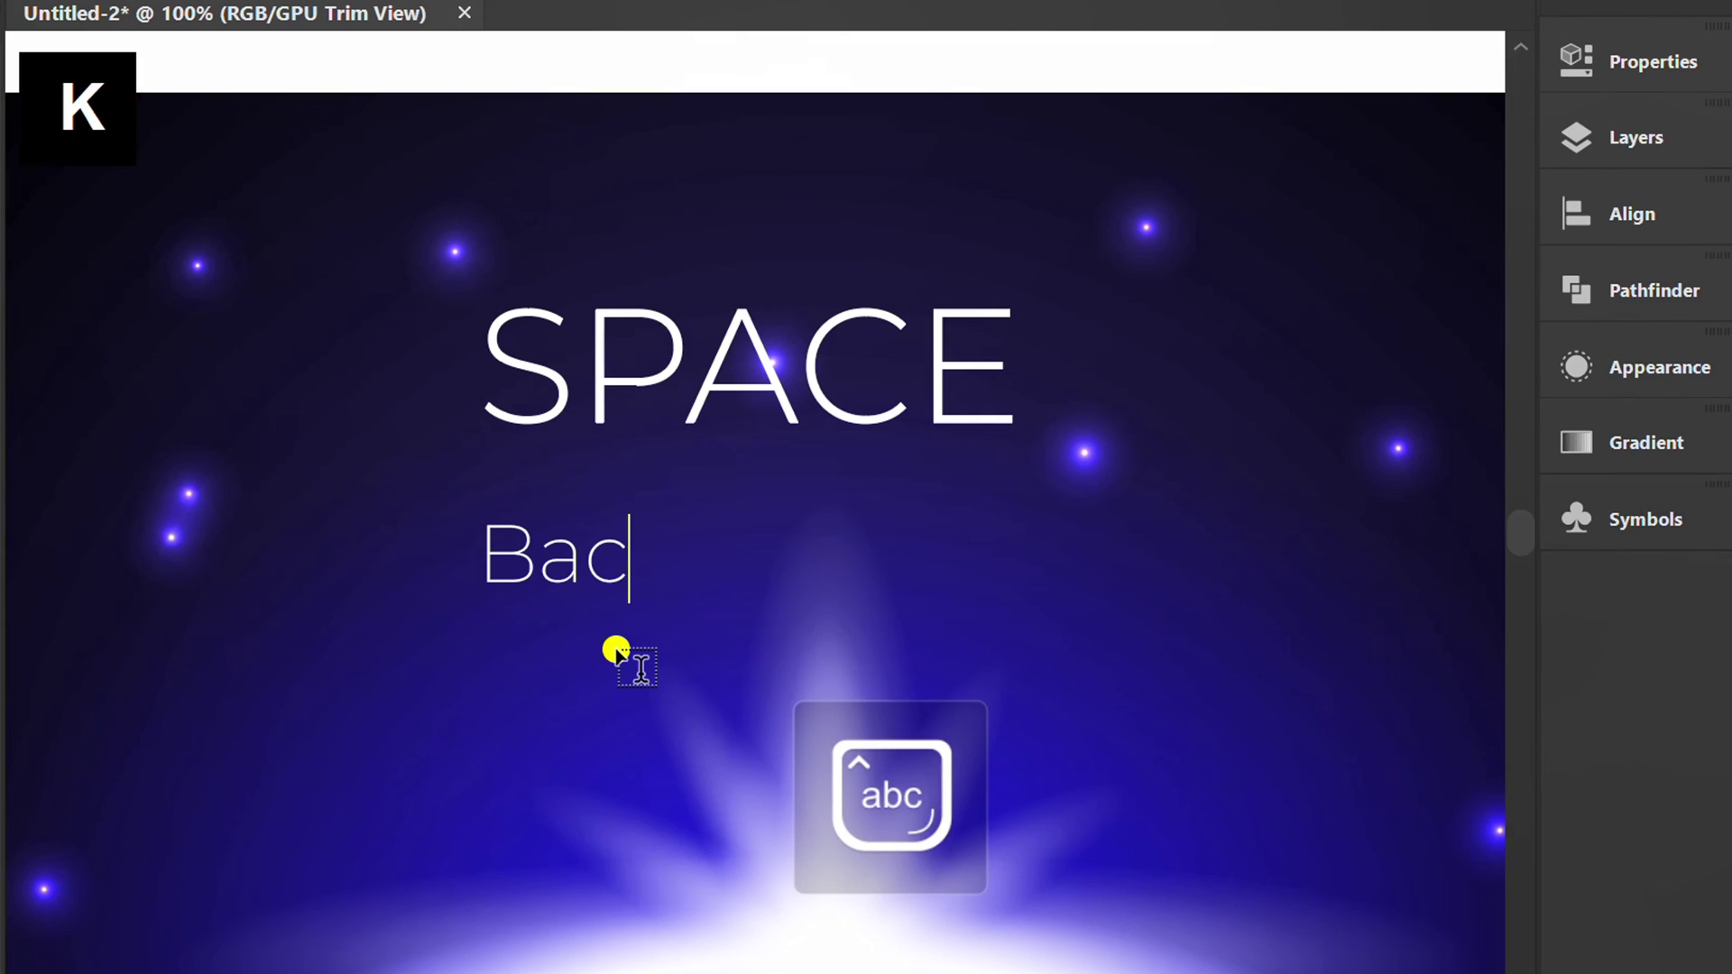
pyautogui.write('kground Design')
pyautogui.press('Escape')
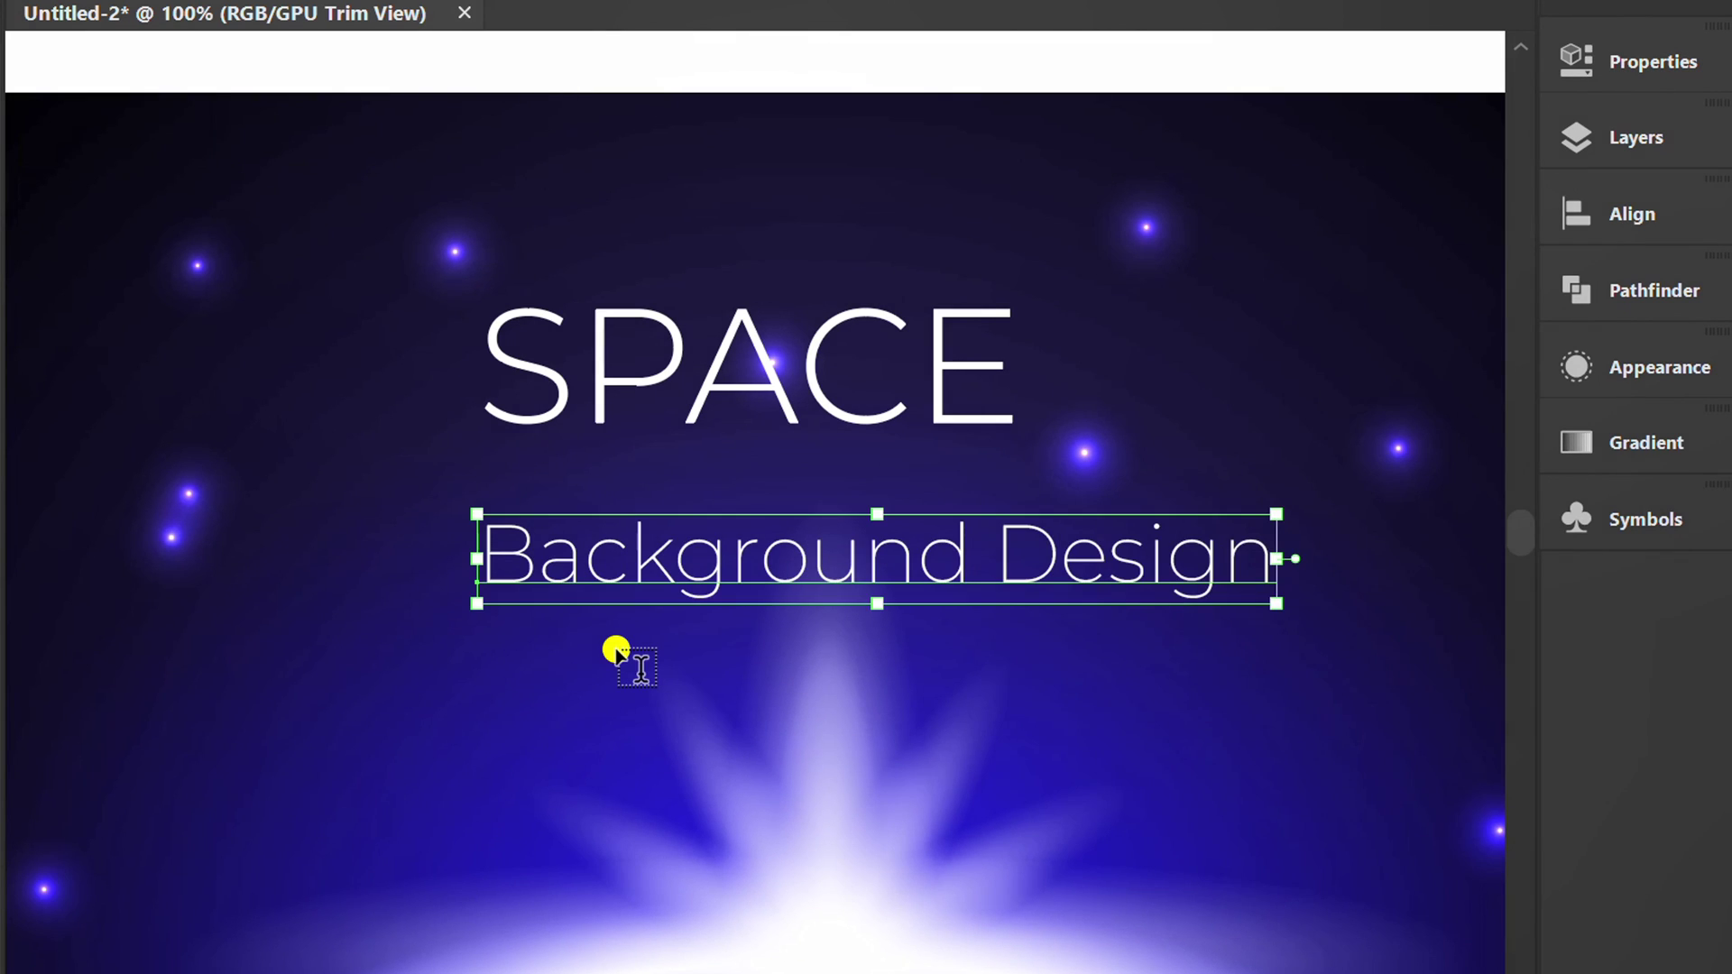
# Nudge the subtitle, horizontally center SPACE over it, and fit the artboard in view.
pyautogui.press('Up')
pyautogui.press('Up')
pyautogui.press('Up')
pyautogui.press('Up')
pyautogui.press('Up')
pyautogui.press('Down')
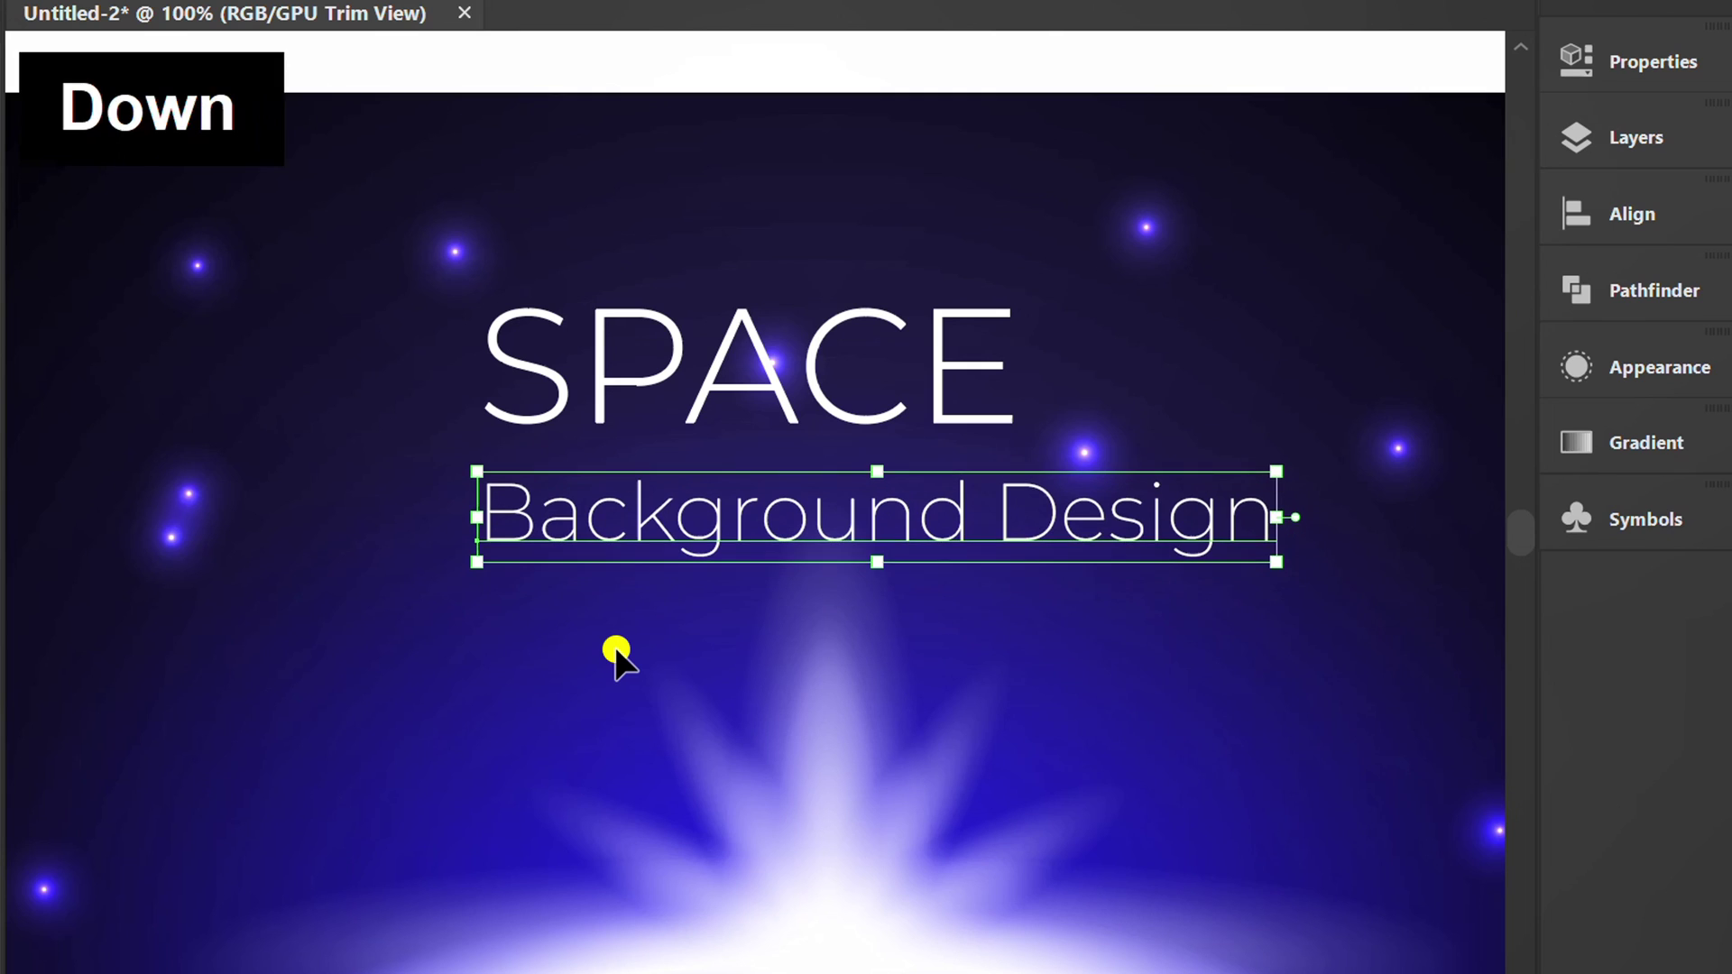
pyautogui.click(616, 652)
pyautogui.moveTo(1187, 241); pyautogui.dragTo(623, 626)
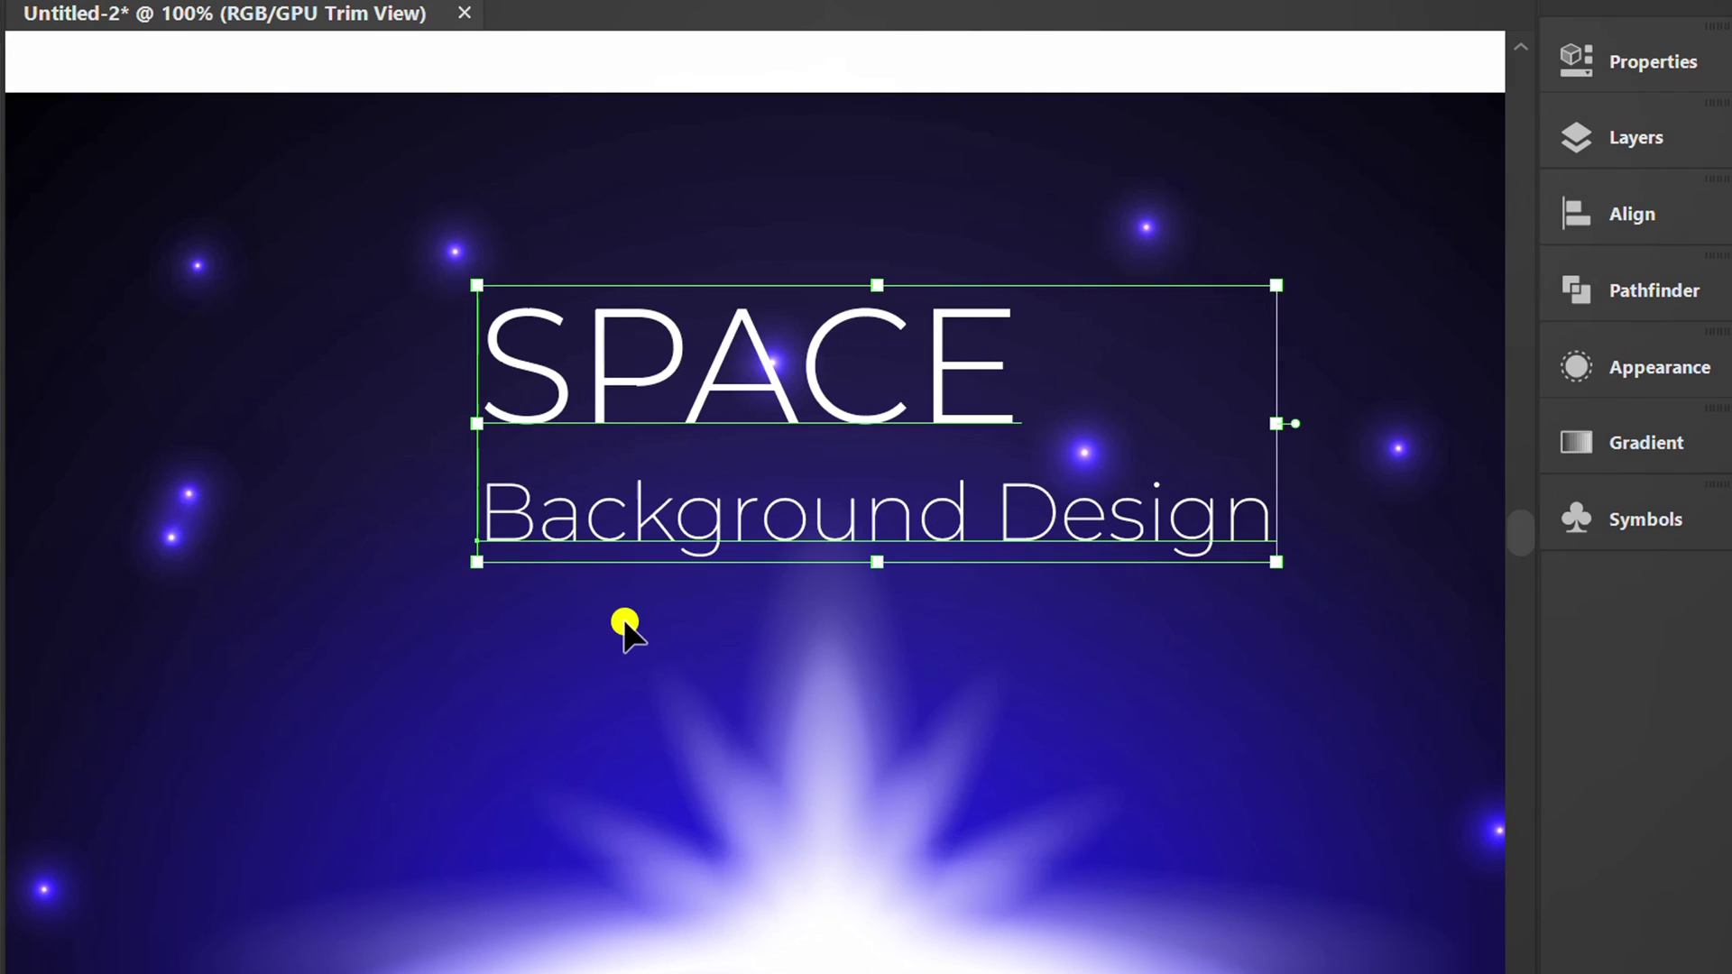
pyautogui.click(1606, 218)
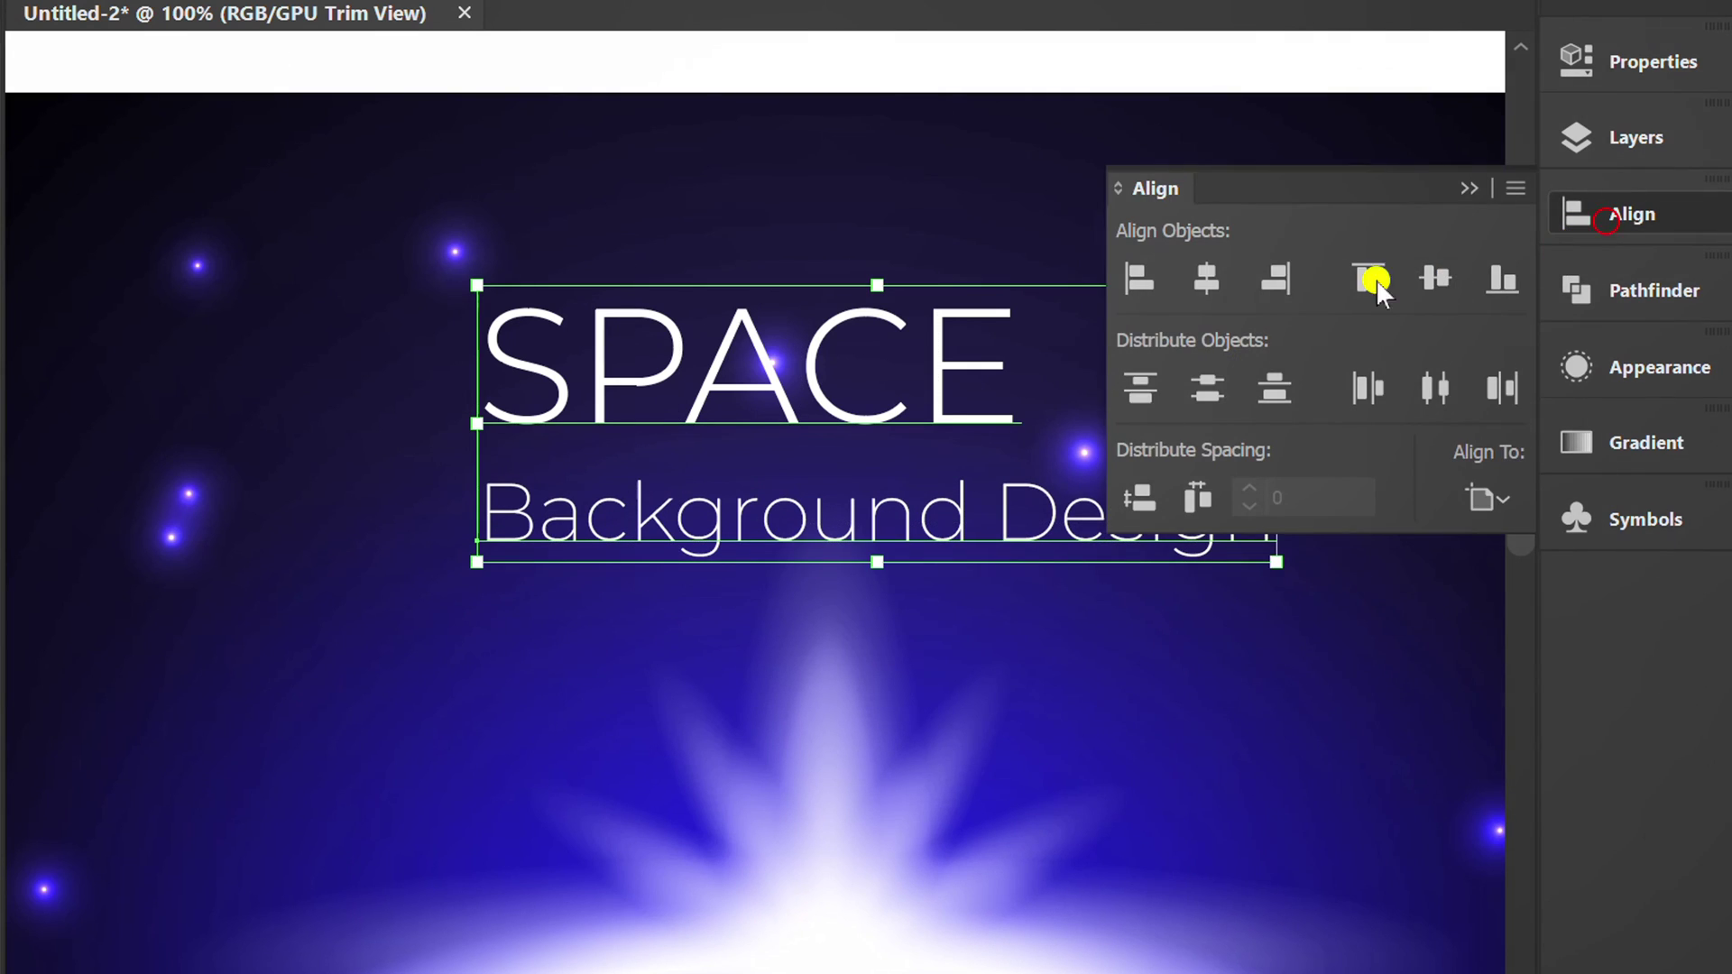
pyautogui.click(1213, 279)
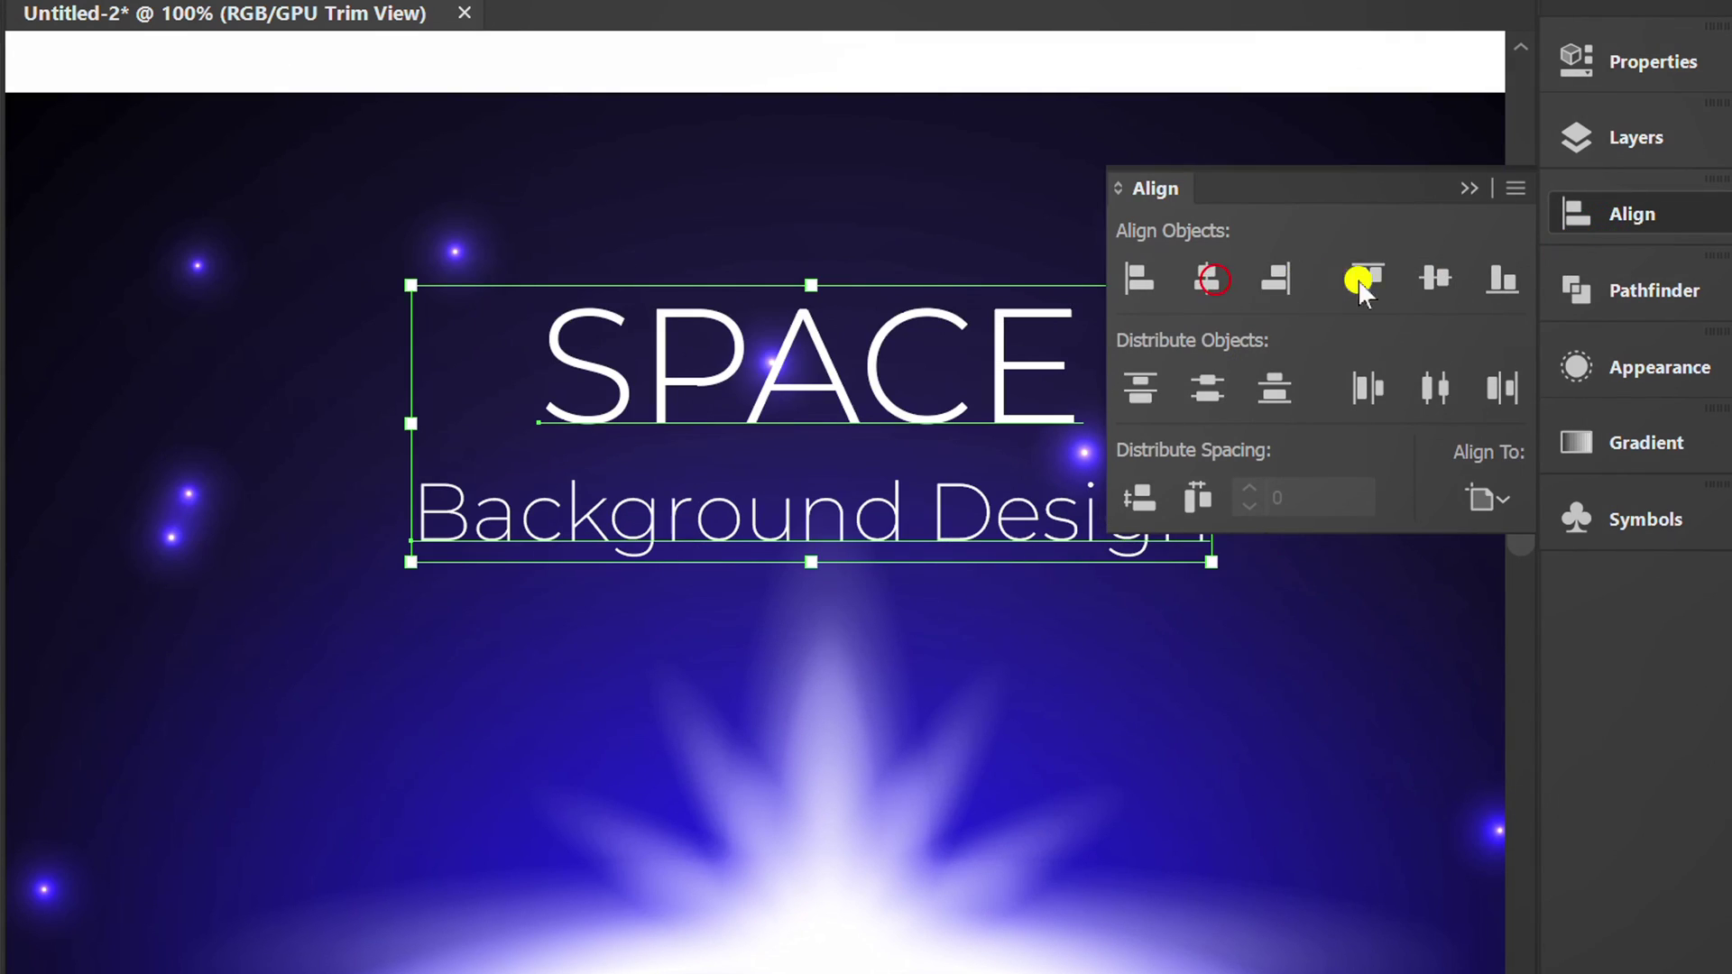
pyautogui.click(1468, 188)
pyautogui.hotkey('ctrl', 'shift', 'a')
pyautogui.hotkey('ctrl', '0')
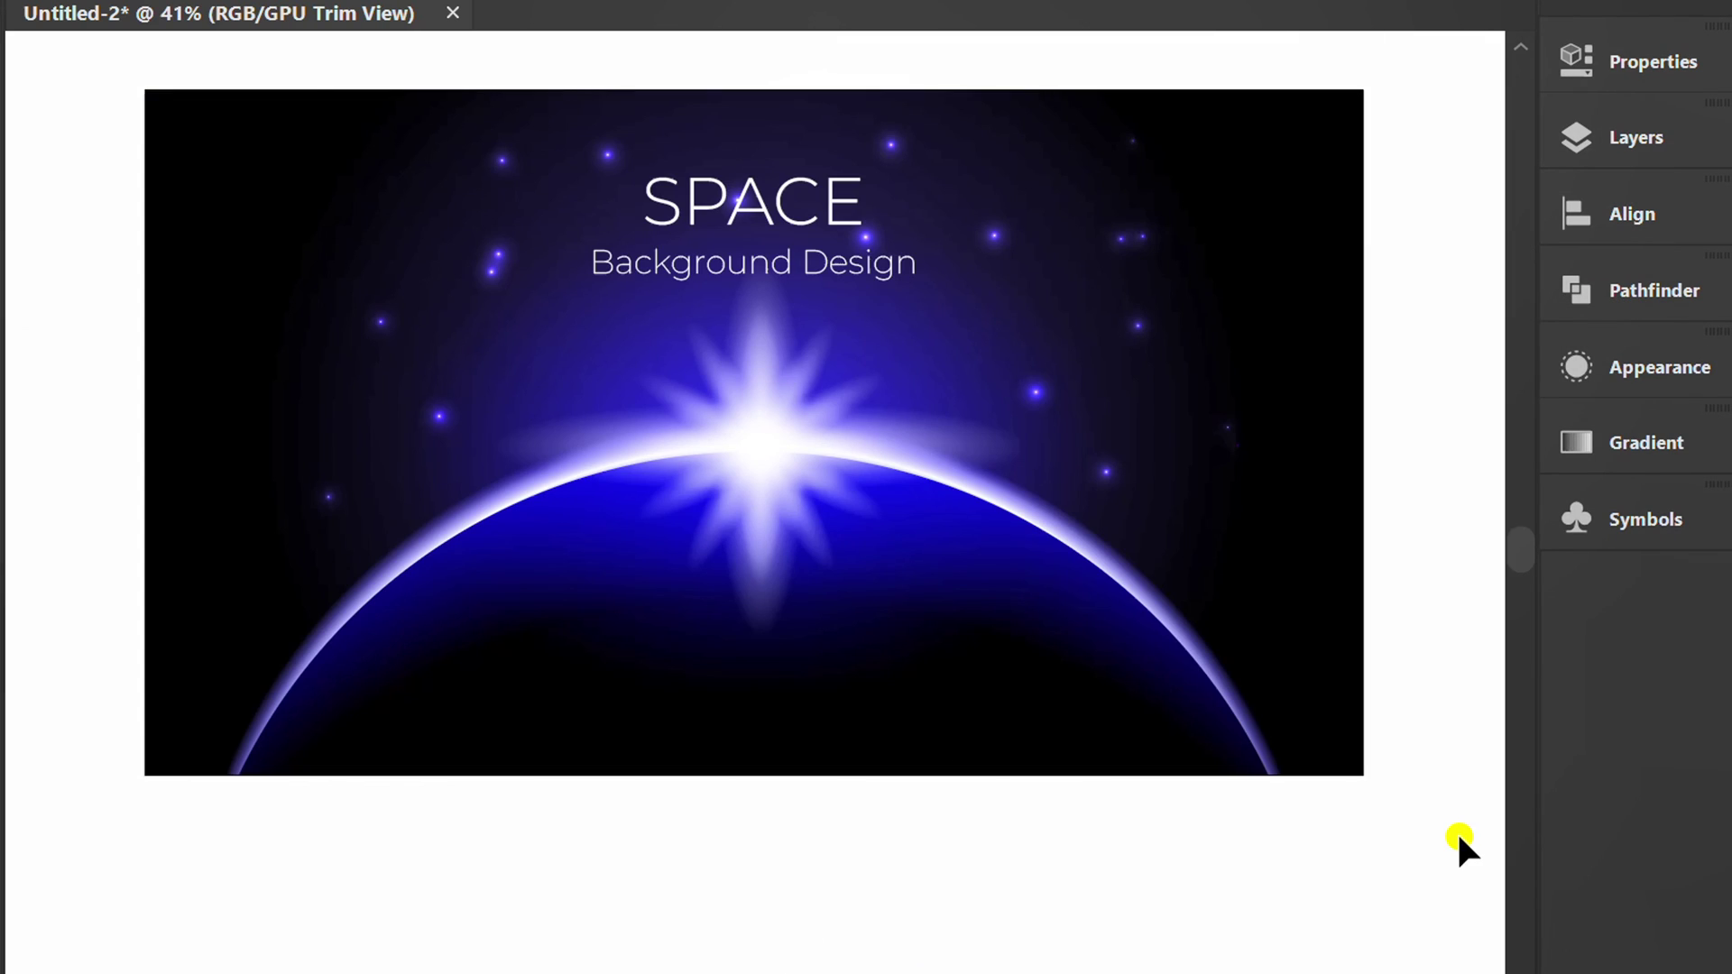